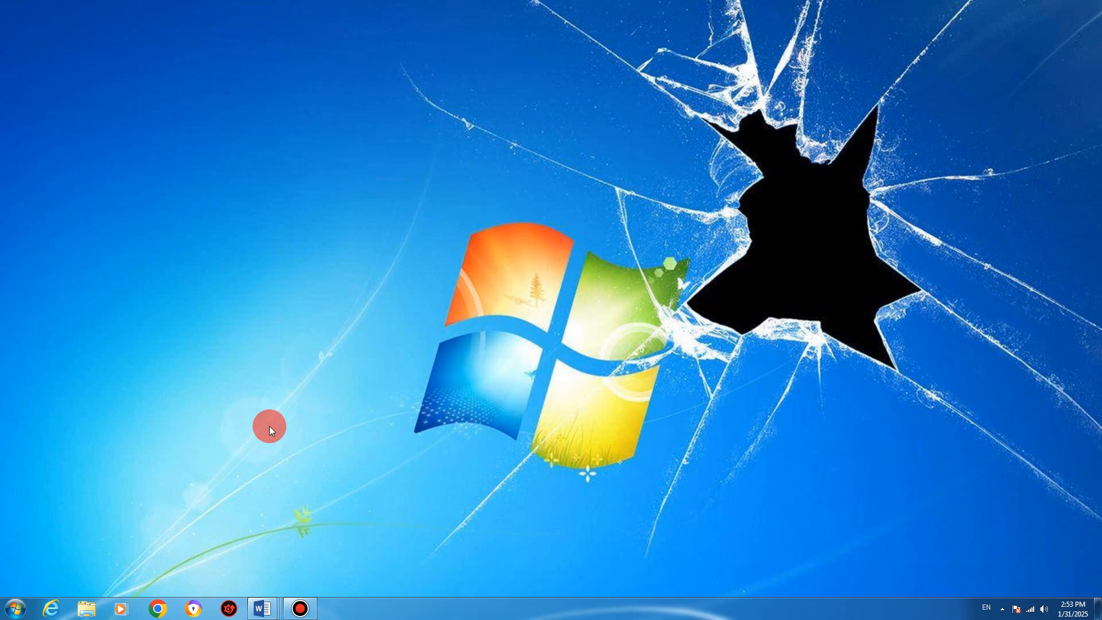
Step: Copy the manggaraikab.simpegnas.go.id address from the Word document and launch Google Chrome maximized
mouse_move(263, 608)
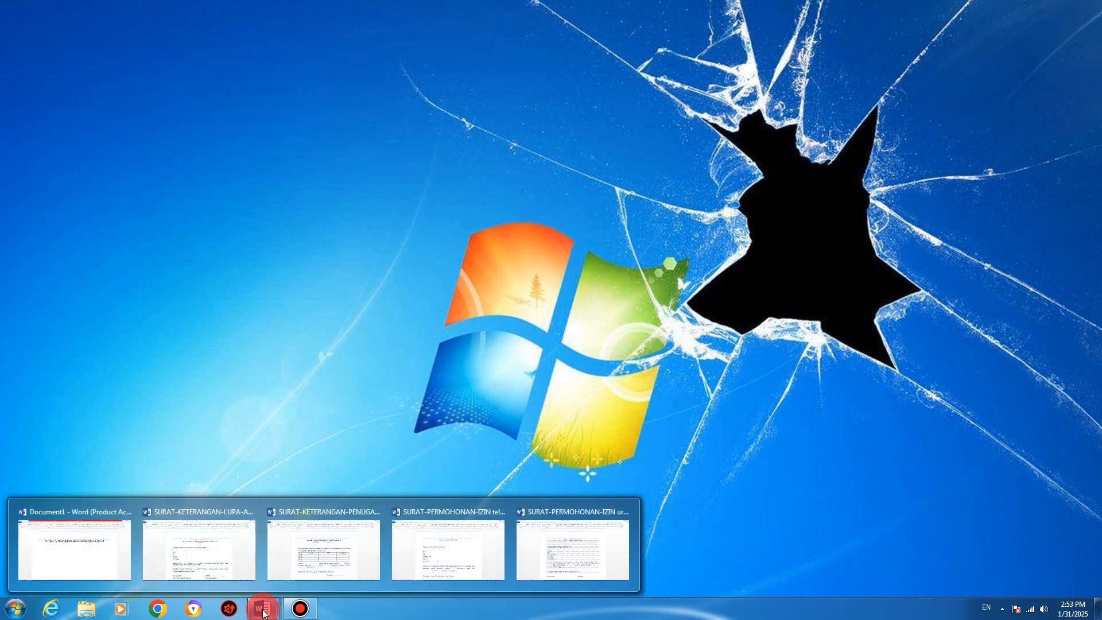
click(105, 550)
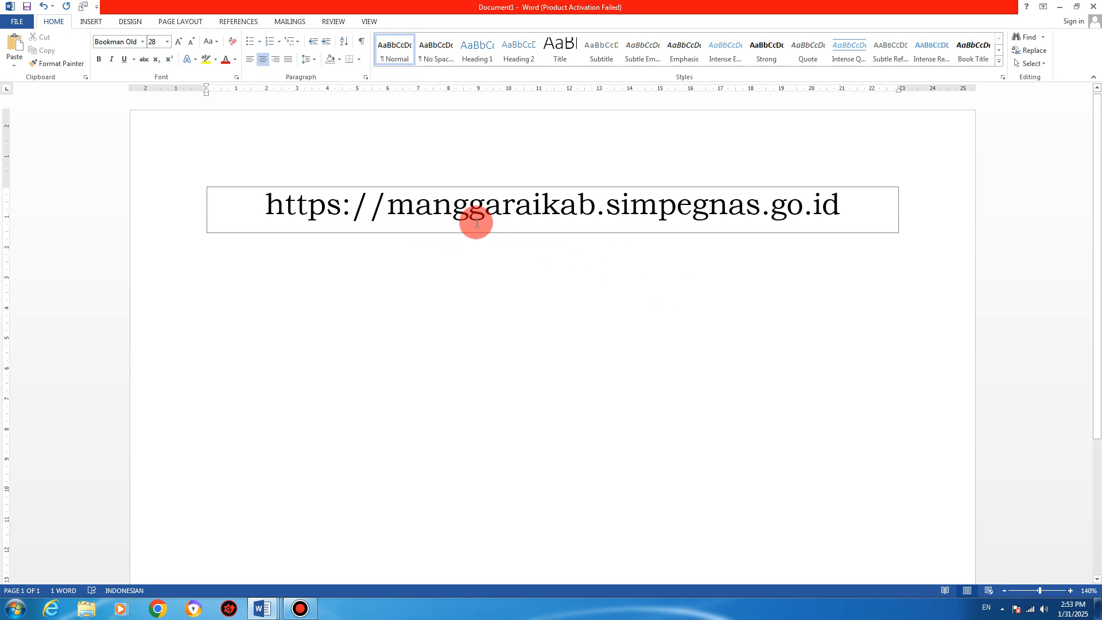
drag(857, 207, 290, 192)
key(ctrl+c)
right_click(323, 240)
click(325, 225)
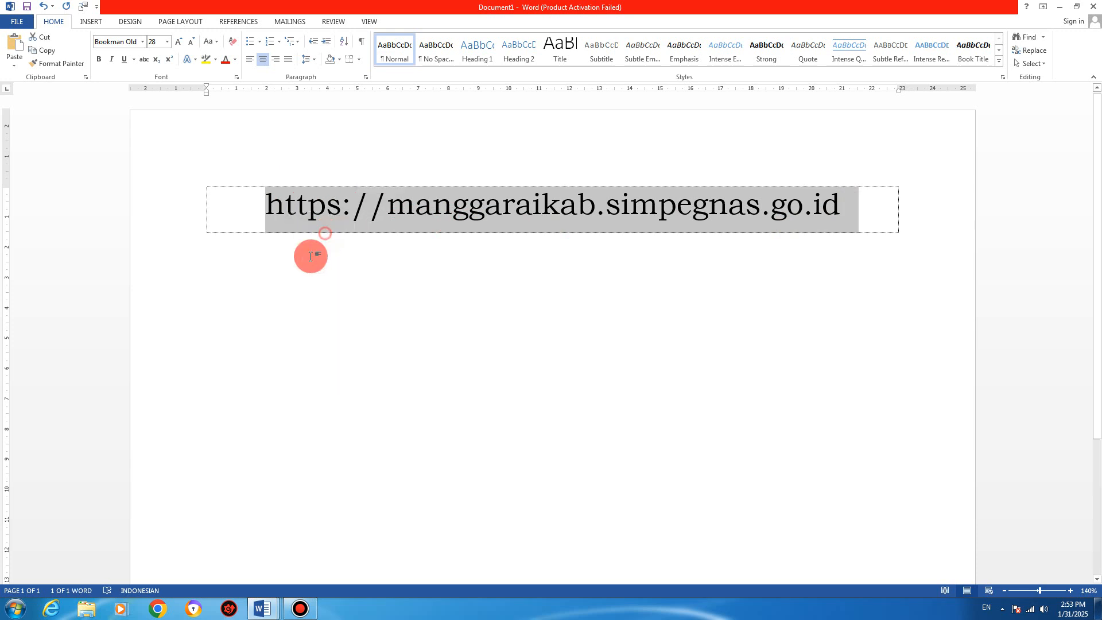
click(162, 610)
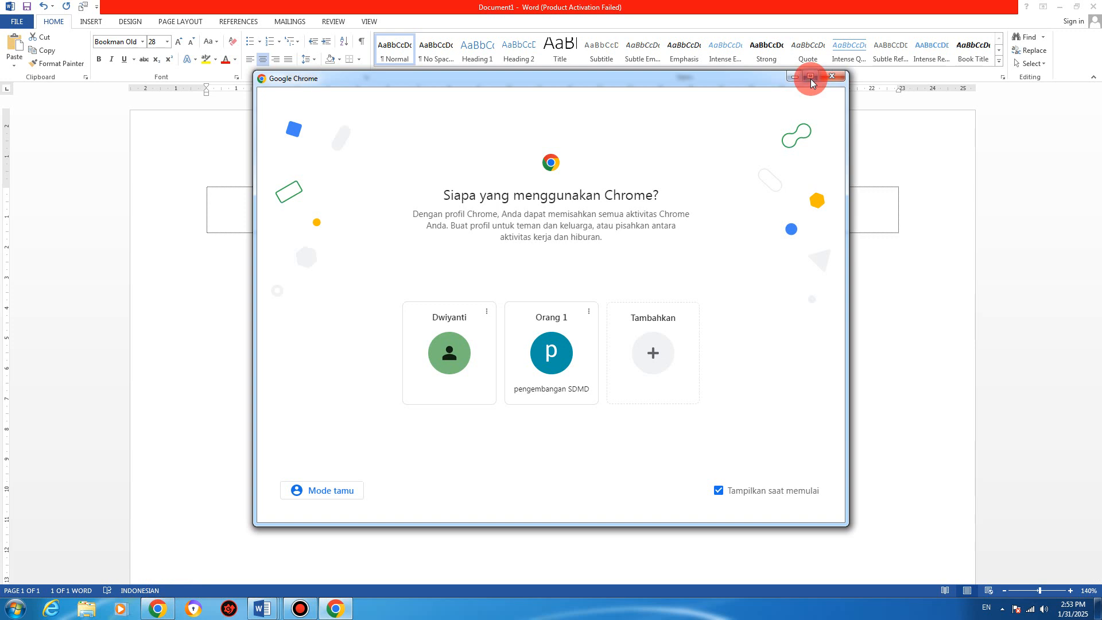
click(811, 76)
Step: Load the copied SIMPEGNAS address in the Orang 1 profile and go to Manajemen Presensi
click(550, 390)
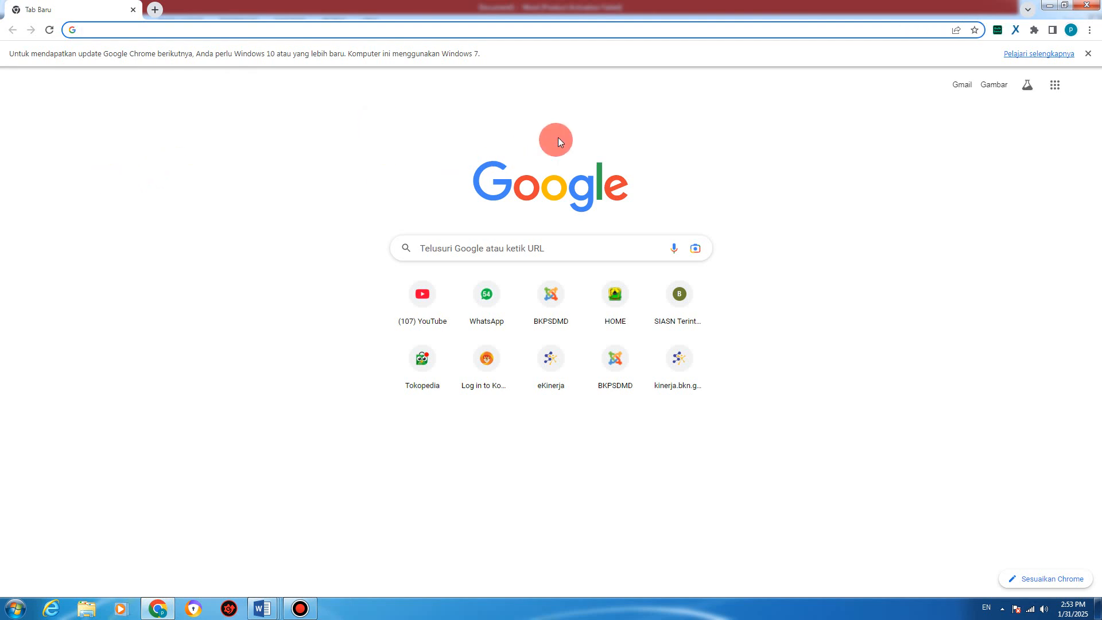
right_click(105, 31)
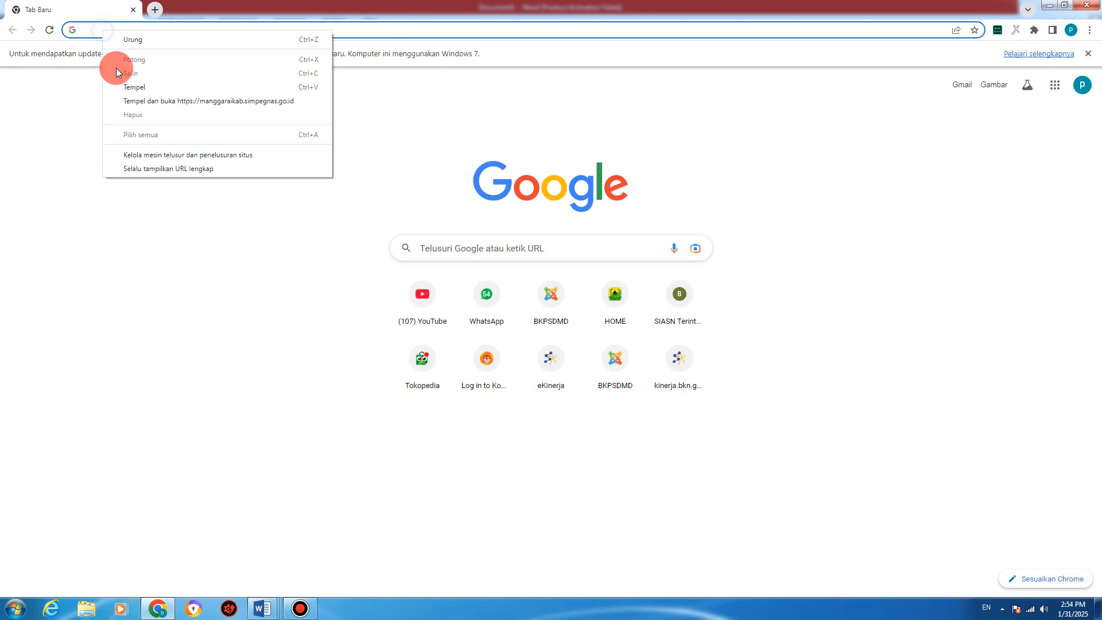
click(131, 90)
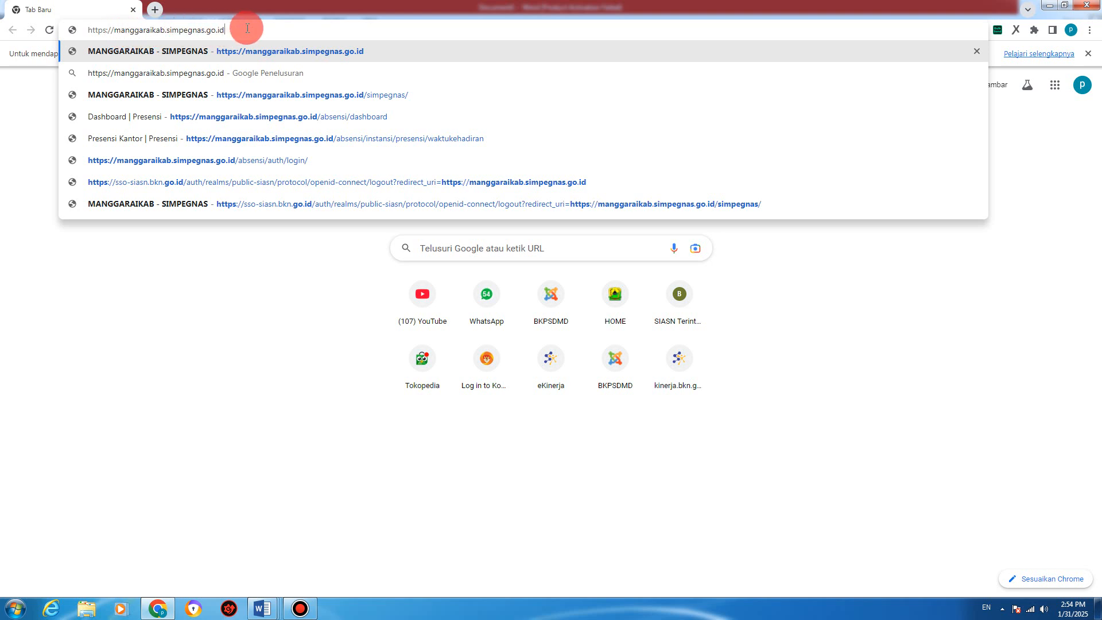
key(Return)
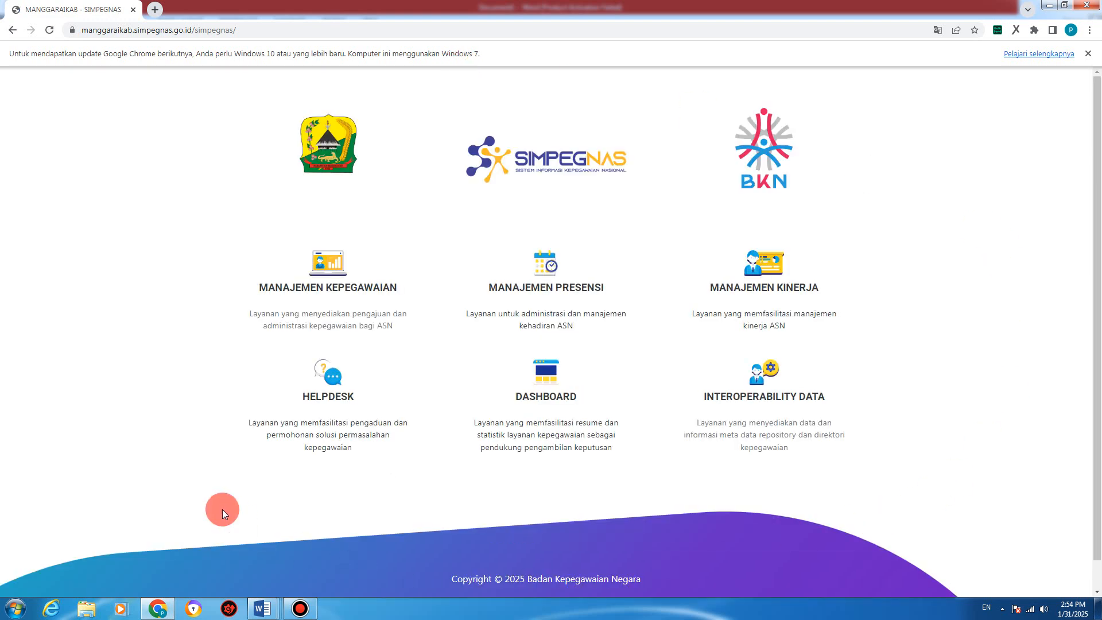
click(547, 280)
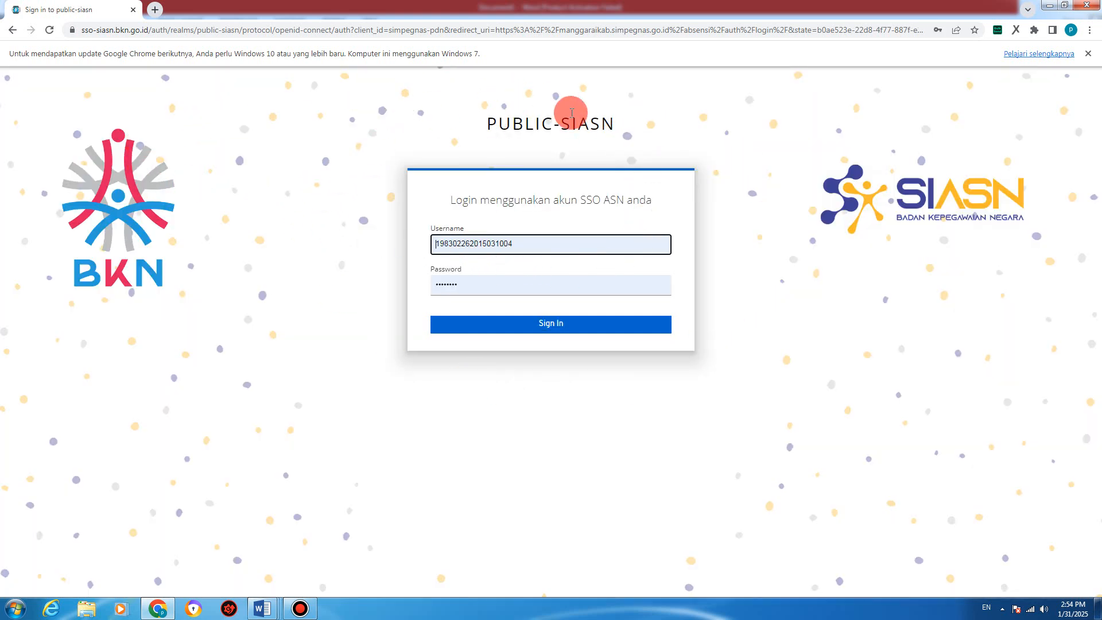
Step: Sign in to SIASN SSO with a saved employee login chosen from Chrome's autofill list
click(471, 248)
click(470, 248)
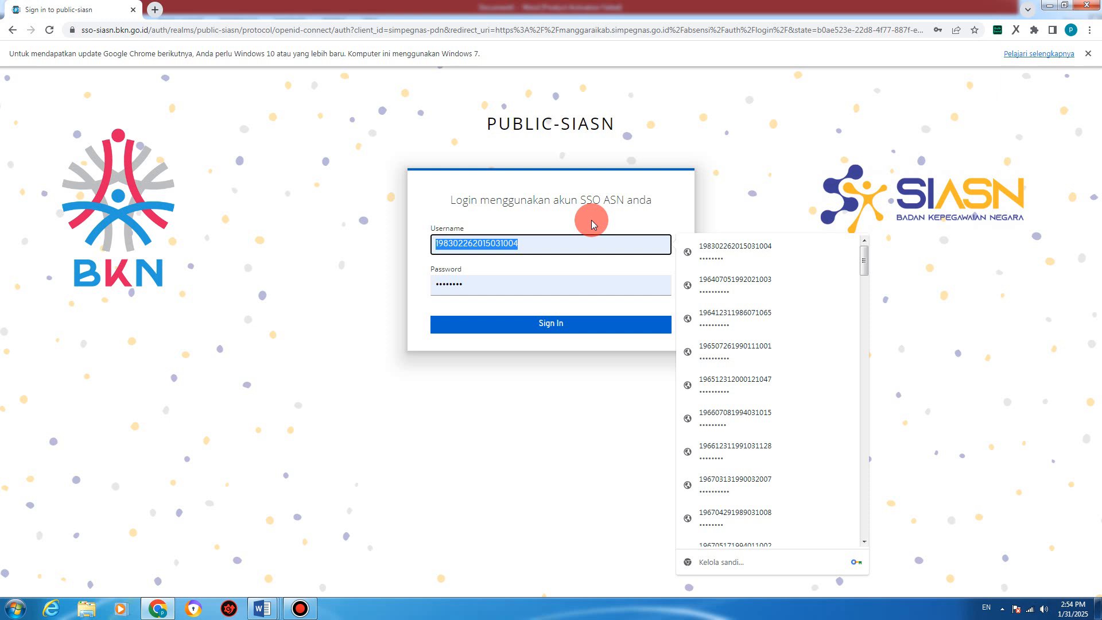
text(1980)
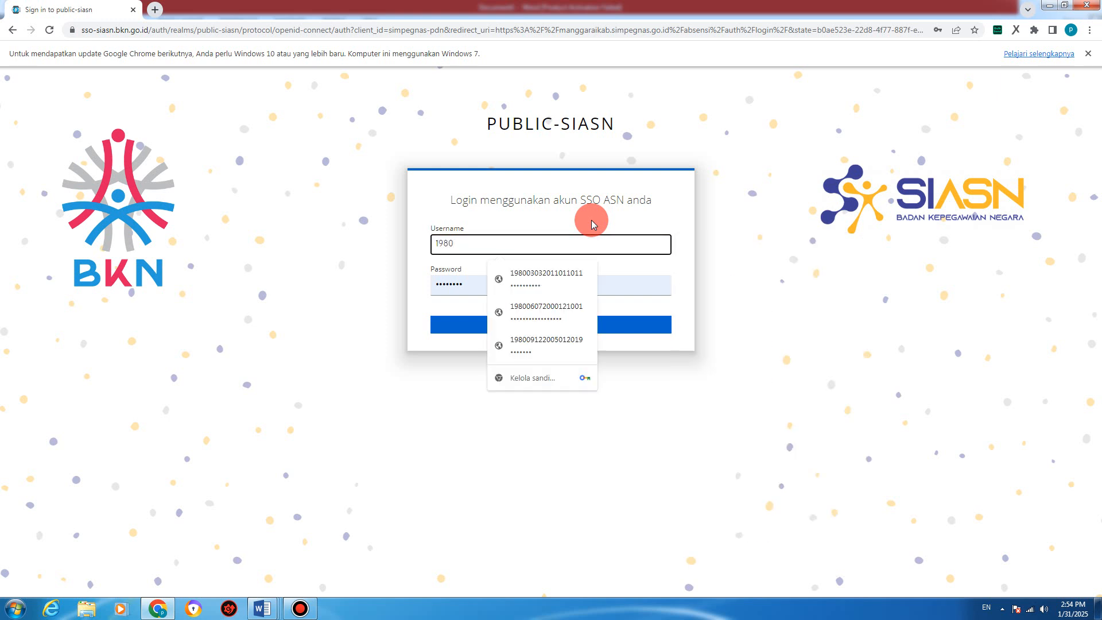
click(522, 342)
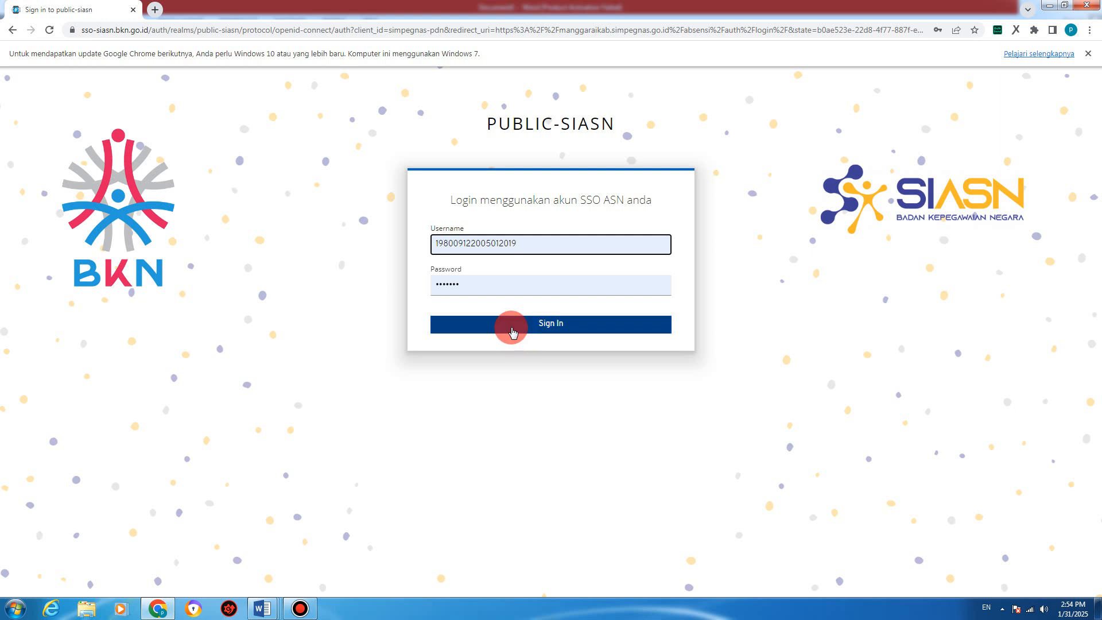
click(513, 331)
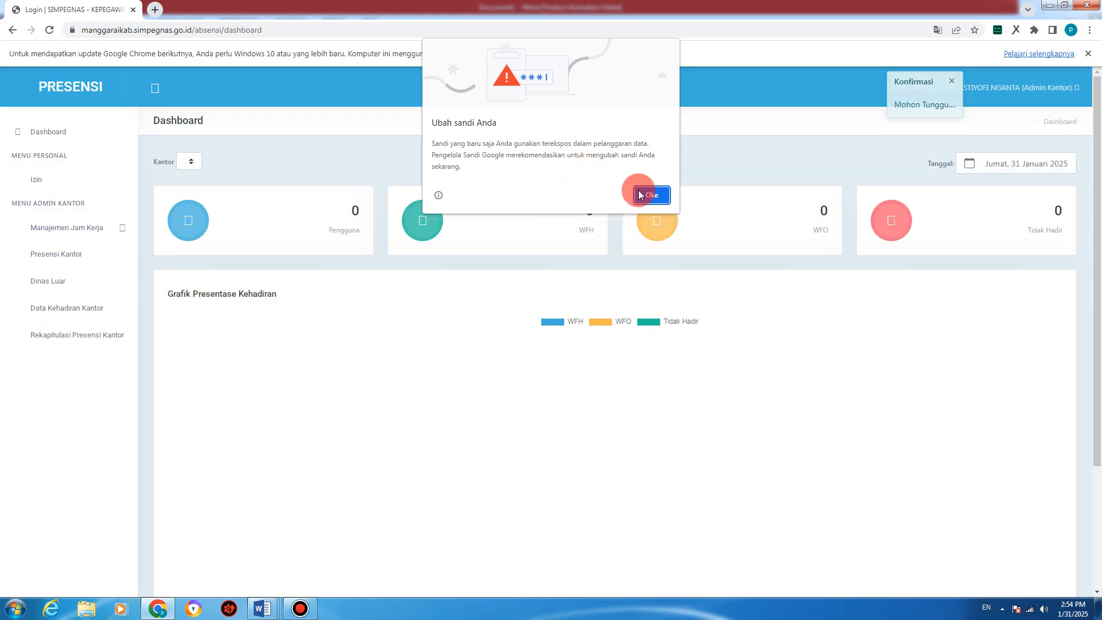
Step: Dismiss the compromised-password alert, open the Izin leave list, and start a new request
click(651, 191)
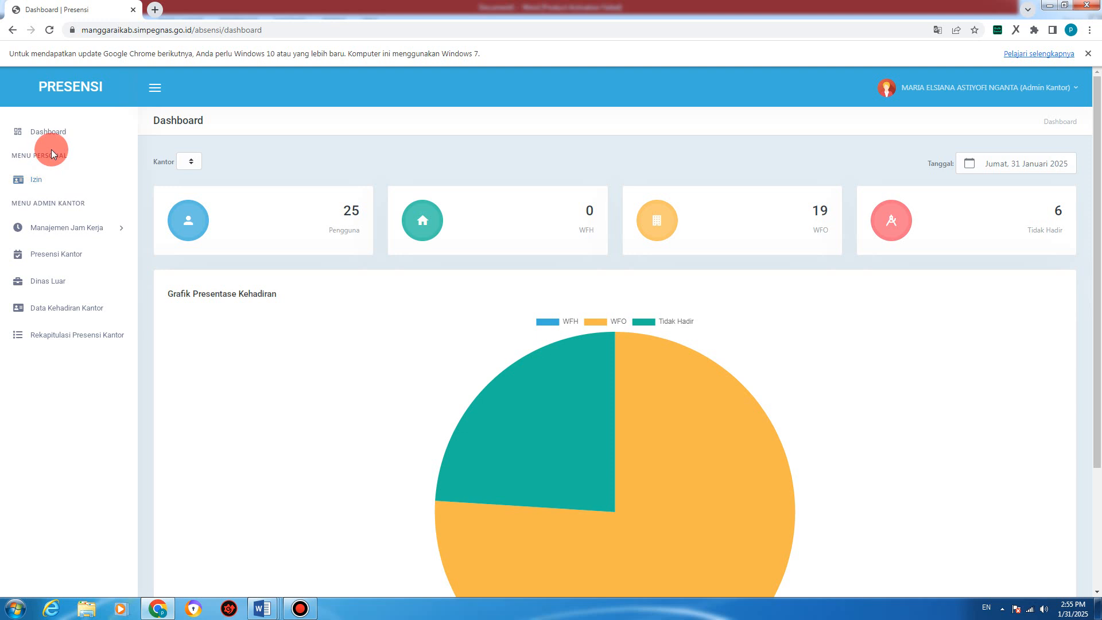
click(31, 181)
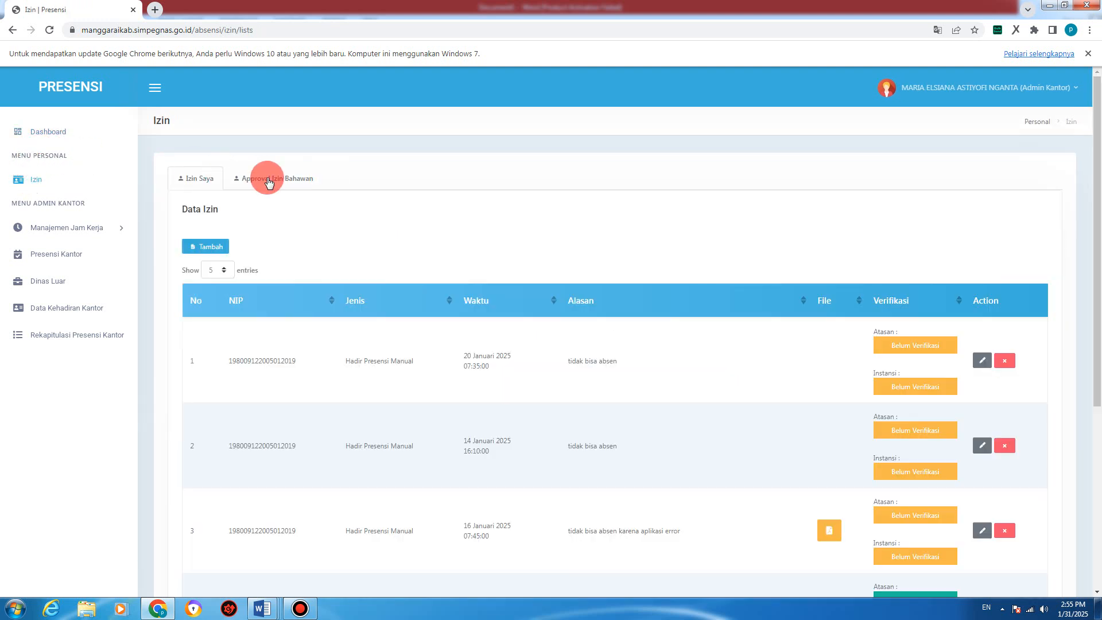
click(49, 136)
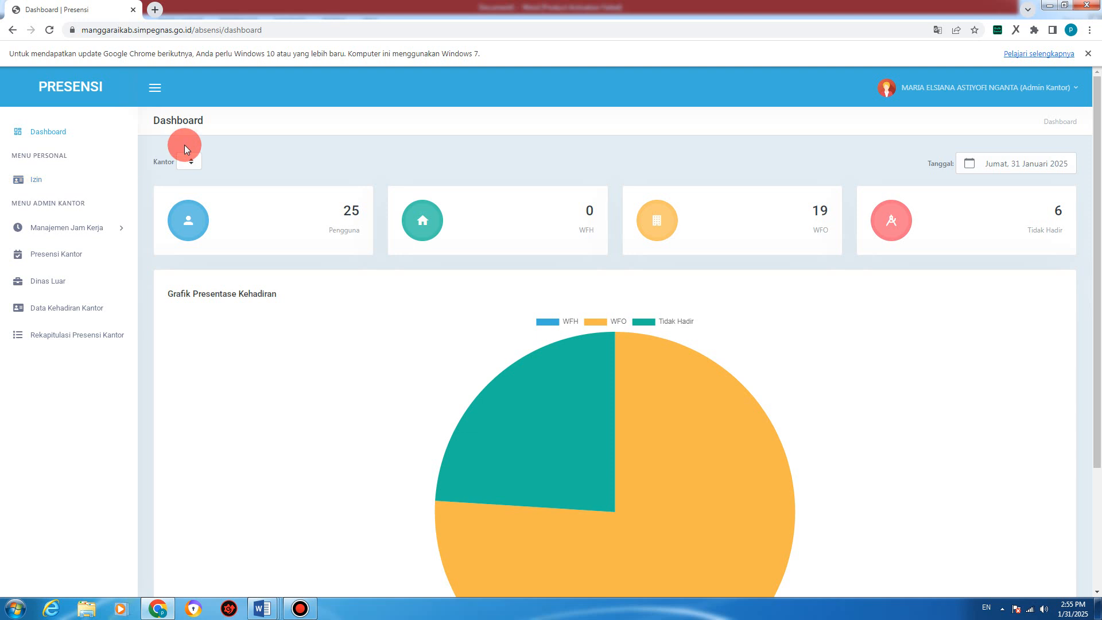
click(25, 182)
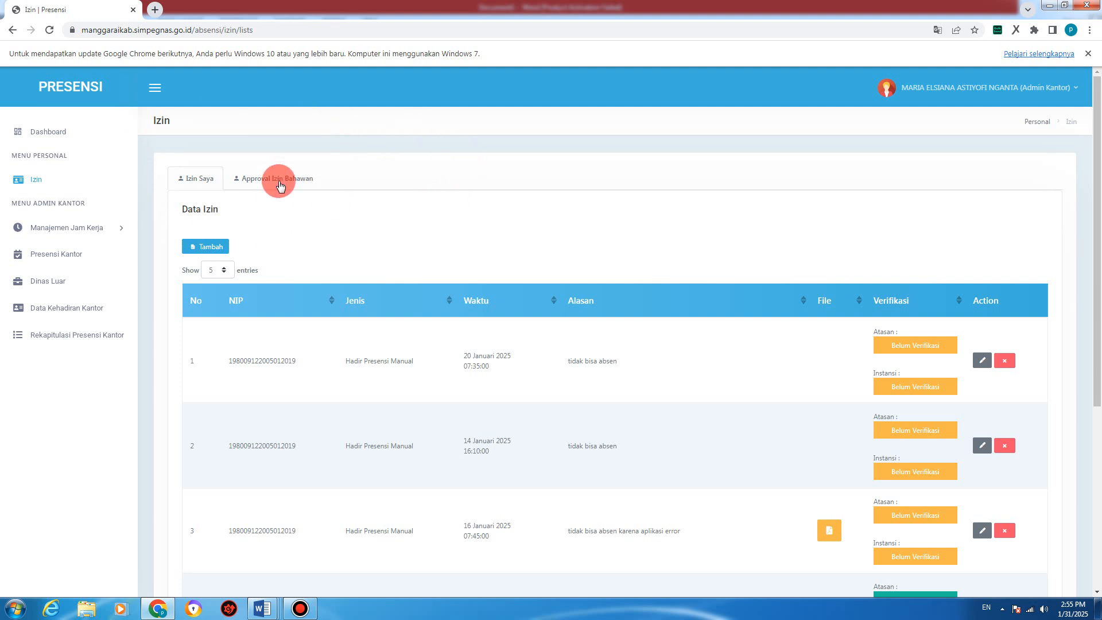
click(209, 248)
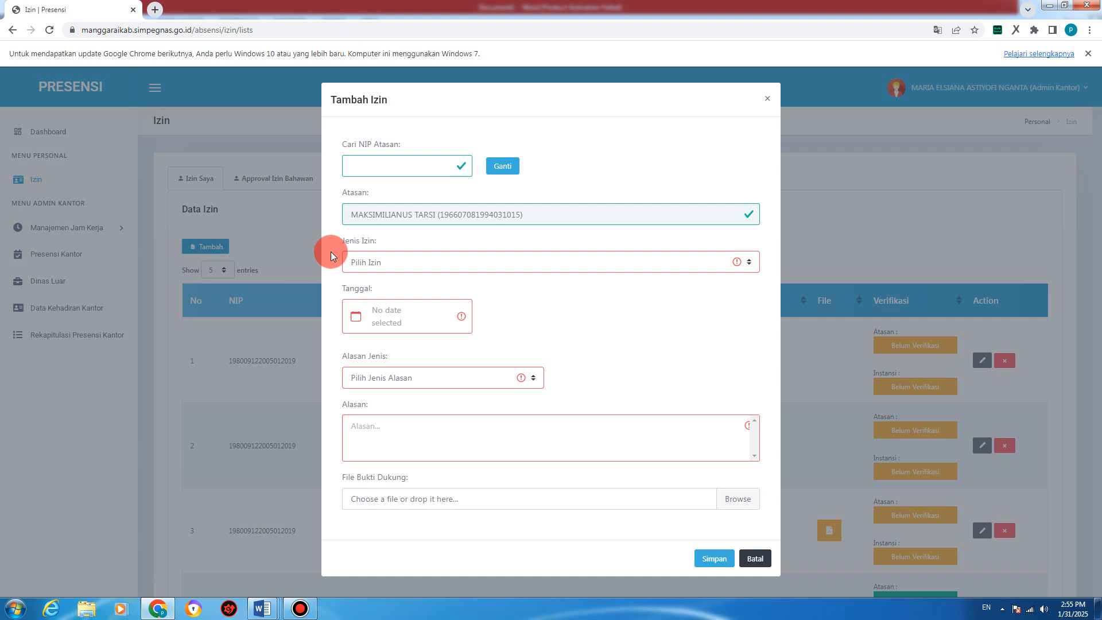
Step: Replace the request's supervisor by searching the new supervisor's NIP in Cari NIP Atasan
click(374, 166)
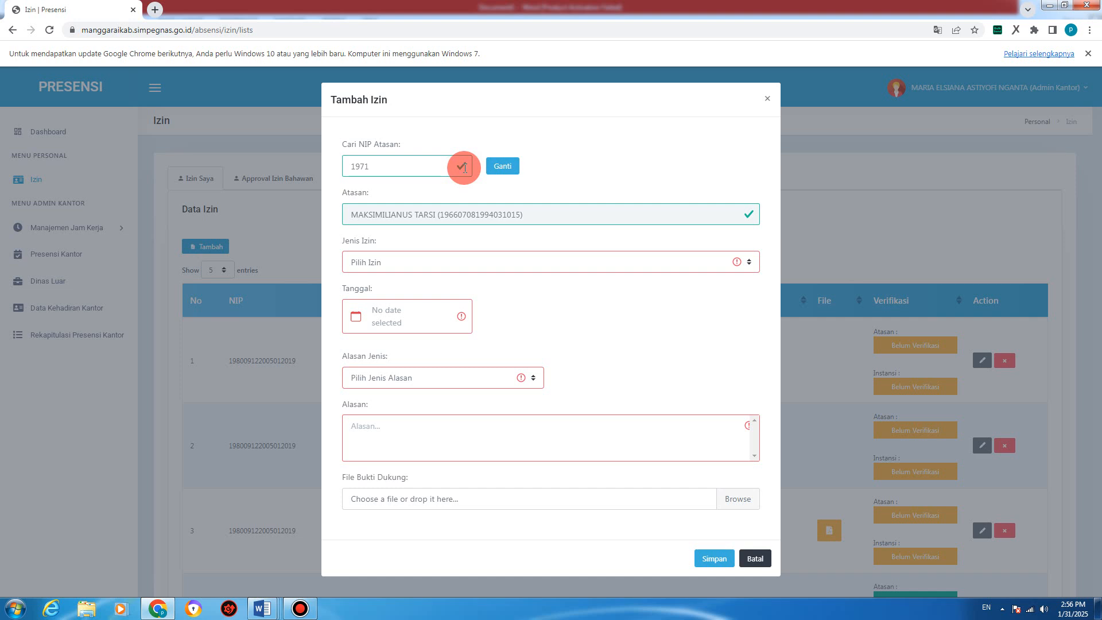
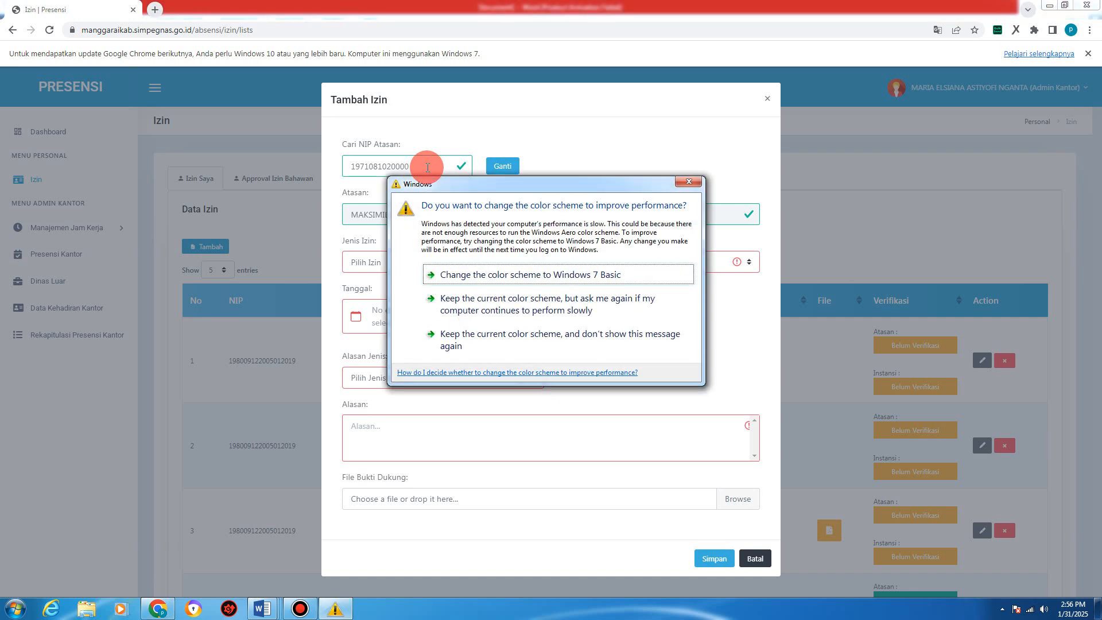
click(688, 182)
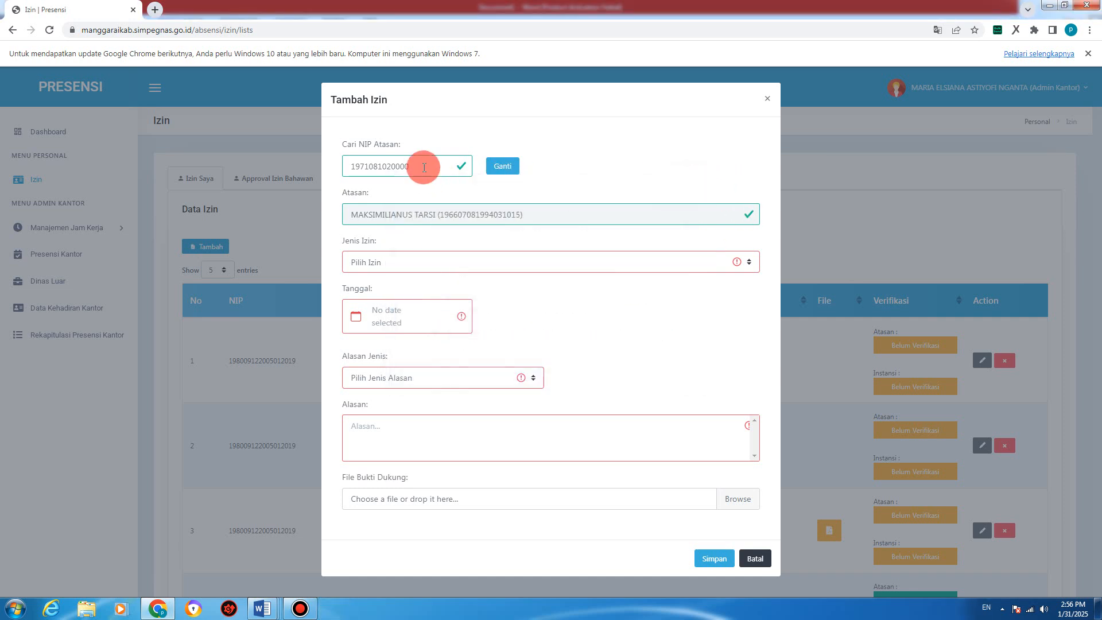
text(31009)
click(495, 171)
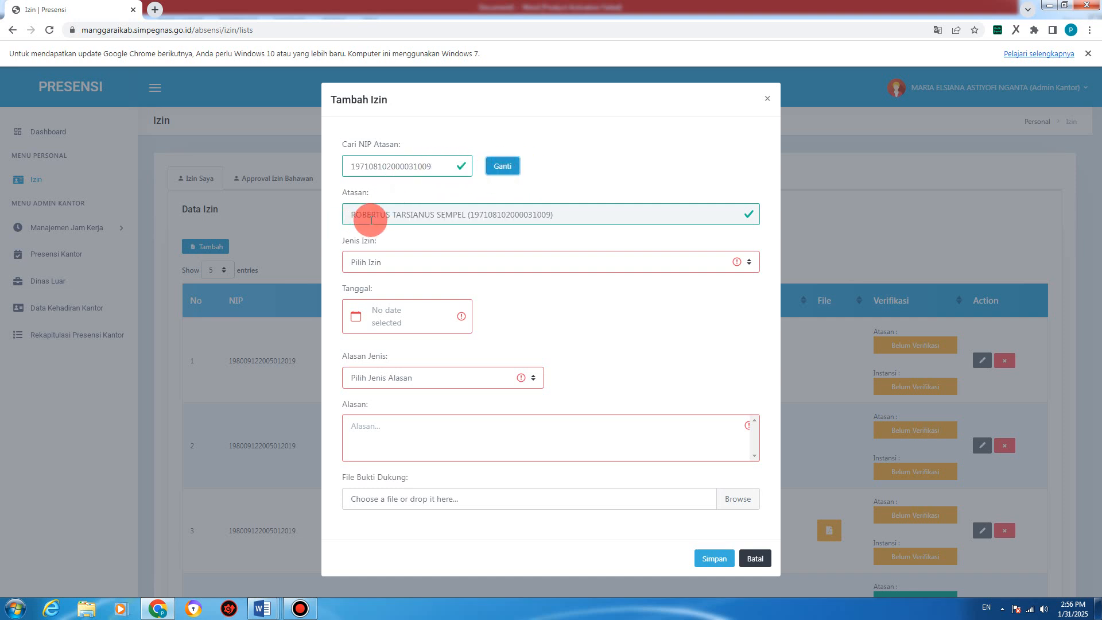
drag(360, 213, 565, 220)
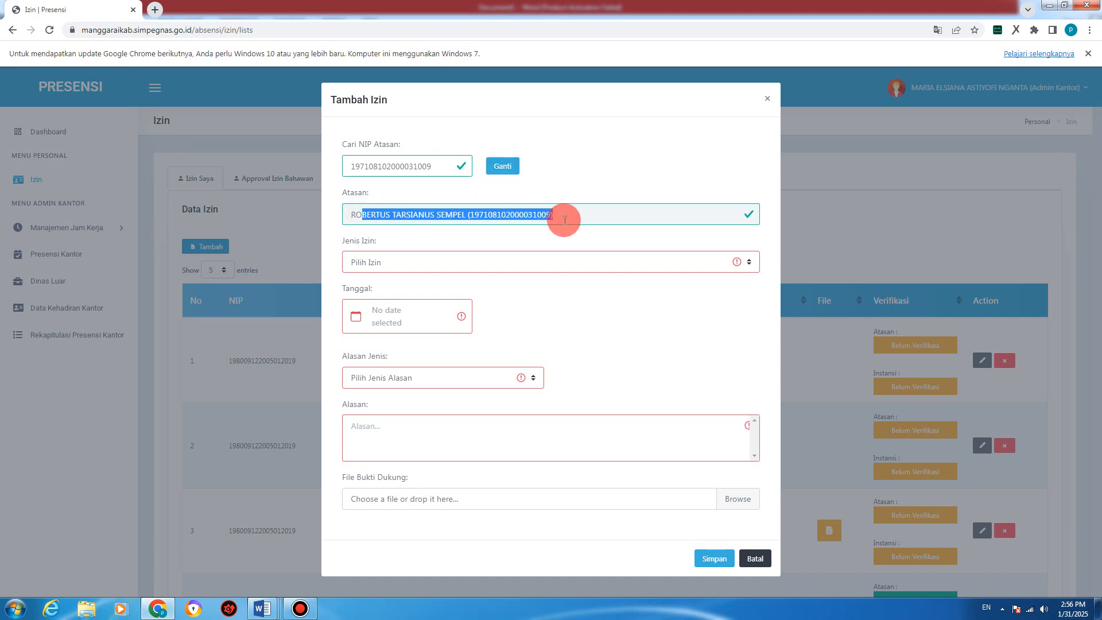
click(584, 181)
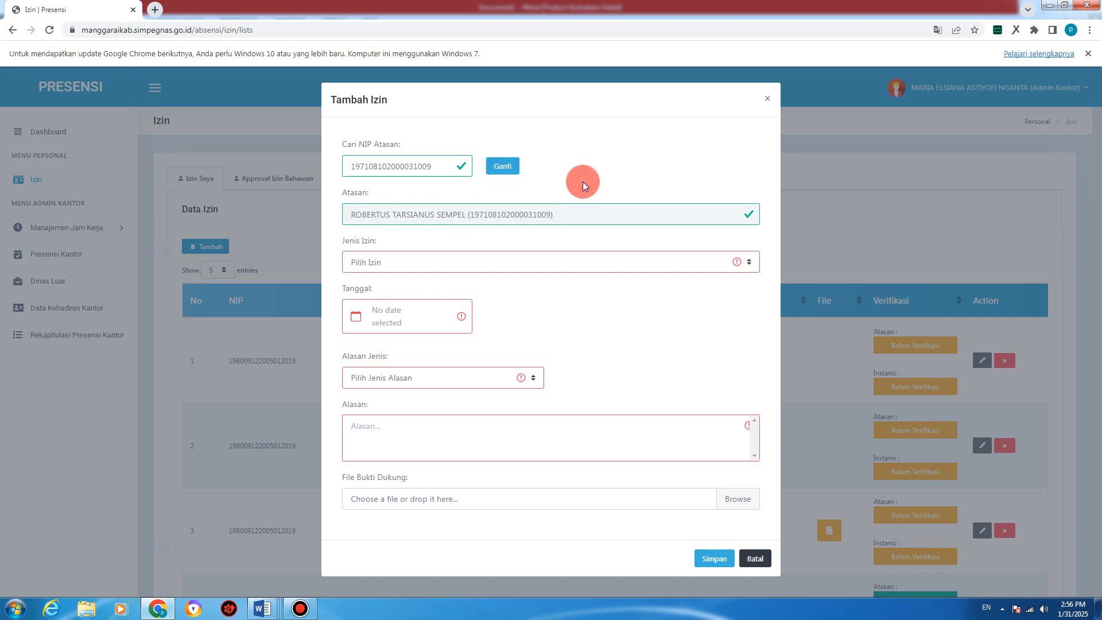
Step: Choose Hadir Presensi Manual as the leave type, dated 31 January 2025
click(388, 262)
click(384, 291)
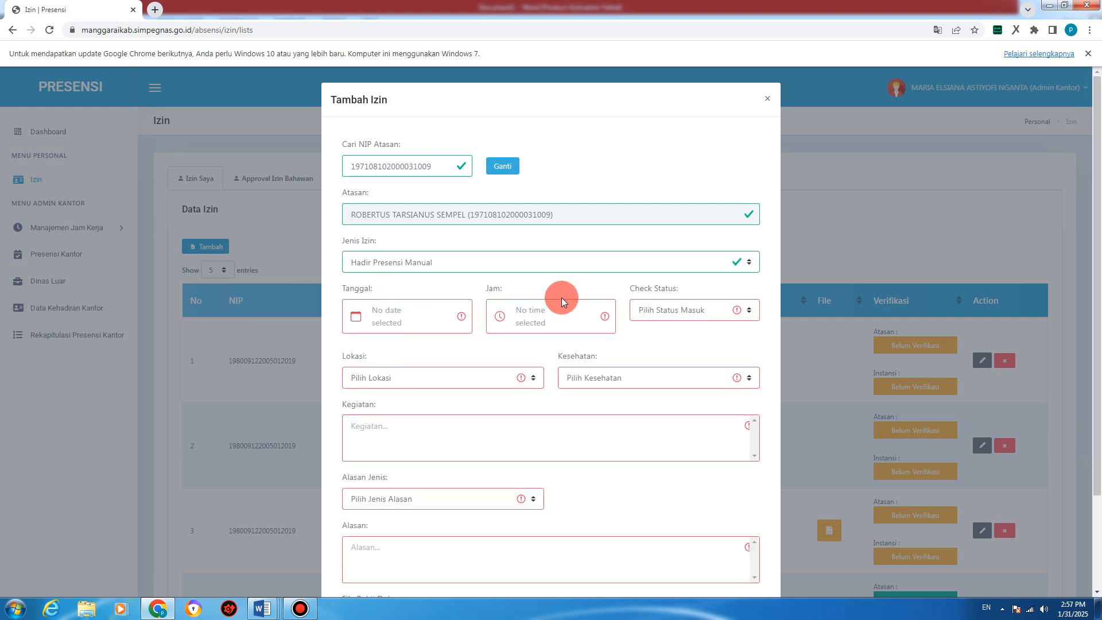
click(406, 313)
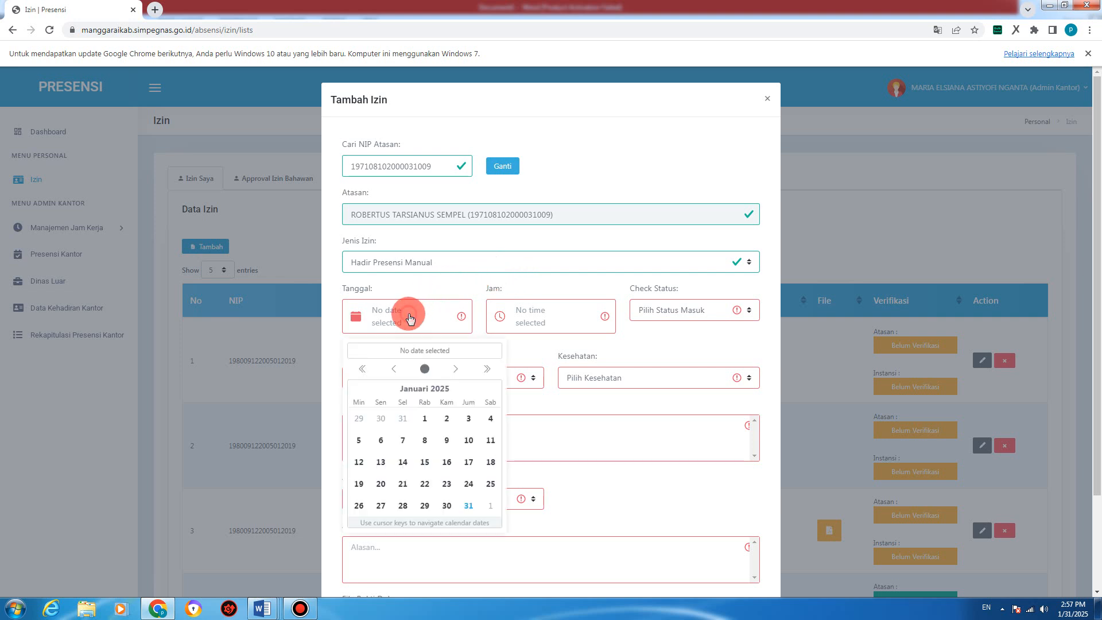
click(469, 501)
Step: Set the request time to 16:02
click(537, 323)
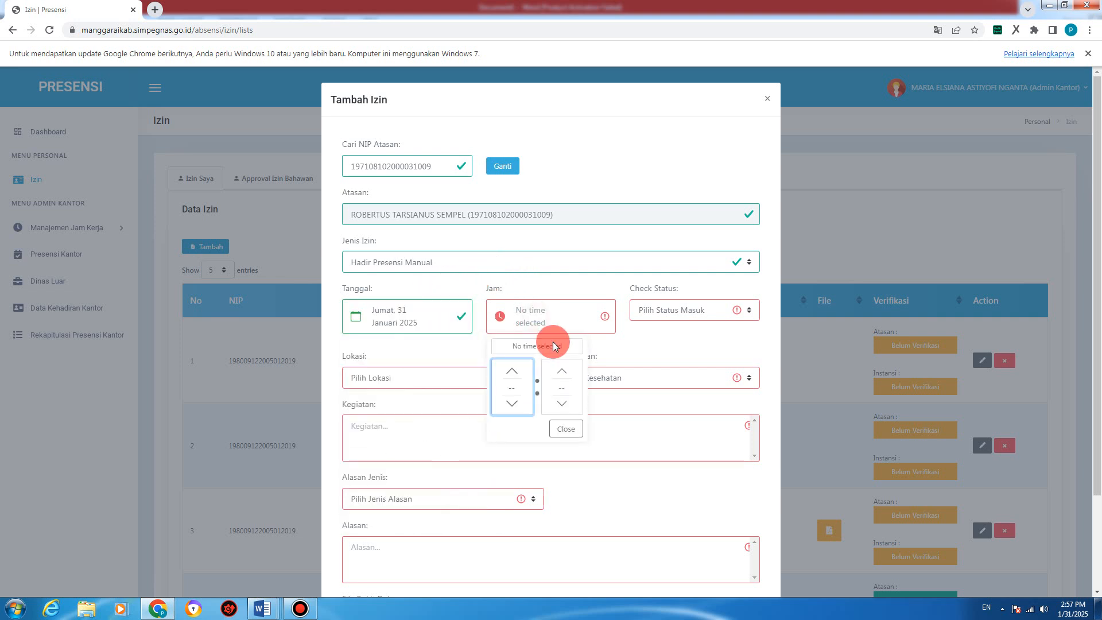
click(514, 372)
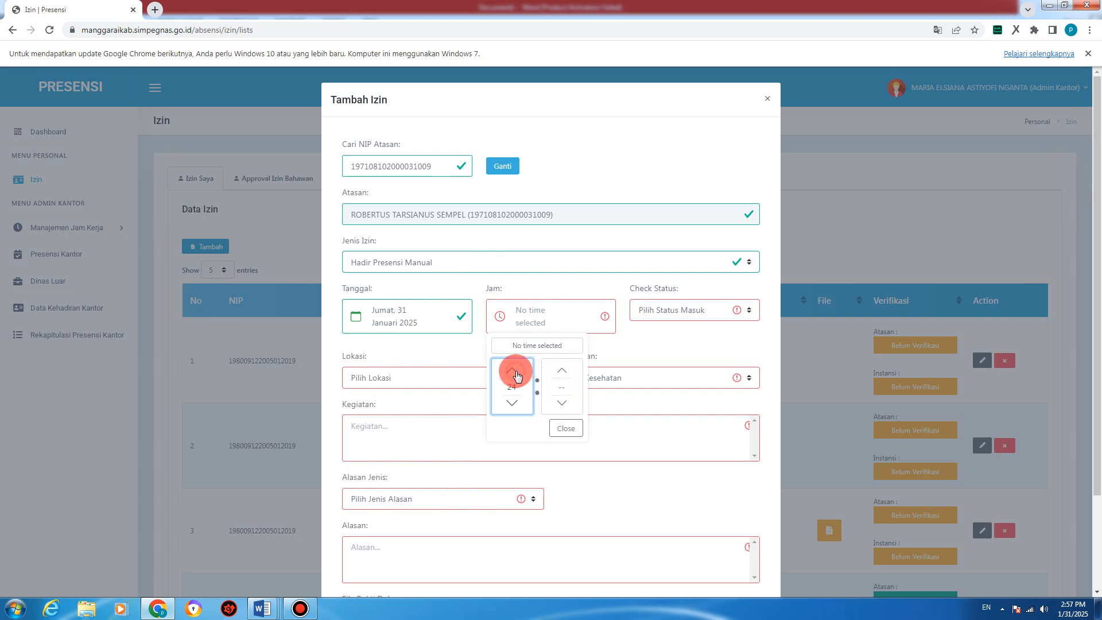
click(514, 372)
click(514, 372)
click(514, 372)
click(514, 372)
click(514, 372)
click(515, 373)
click(515, 372)
click(514, 372)
click(512, 404)
click(568, 370)
click(569, 368)
click(568, 368)
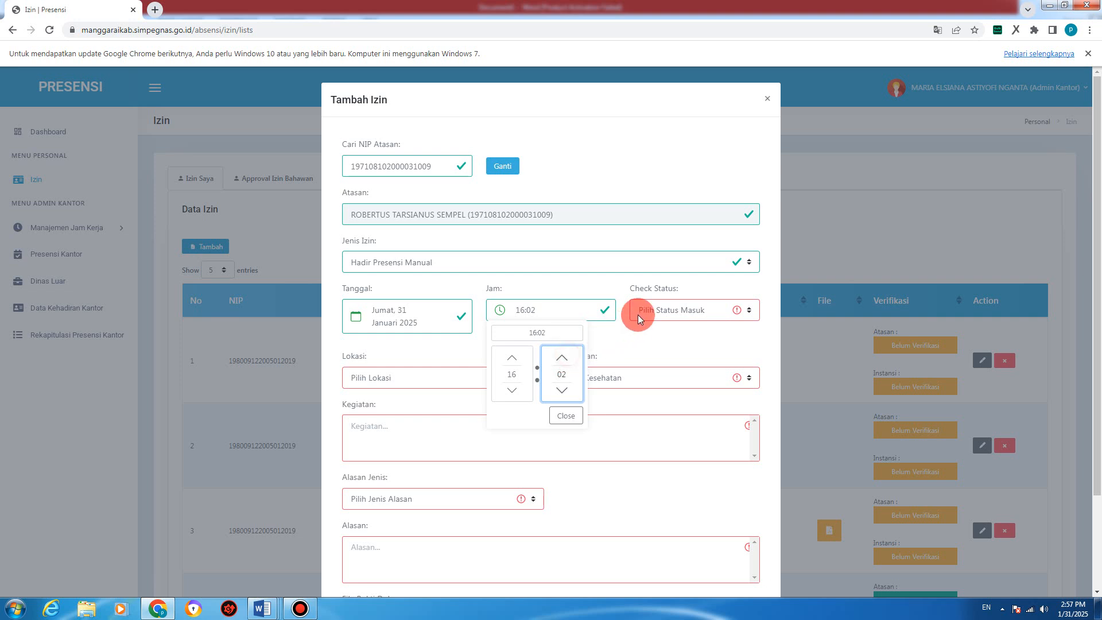
click(669, 310)
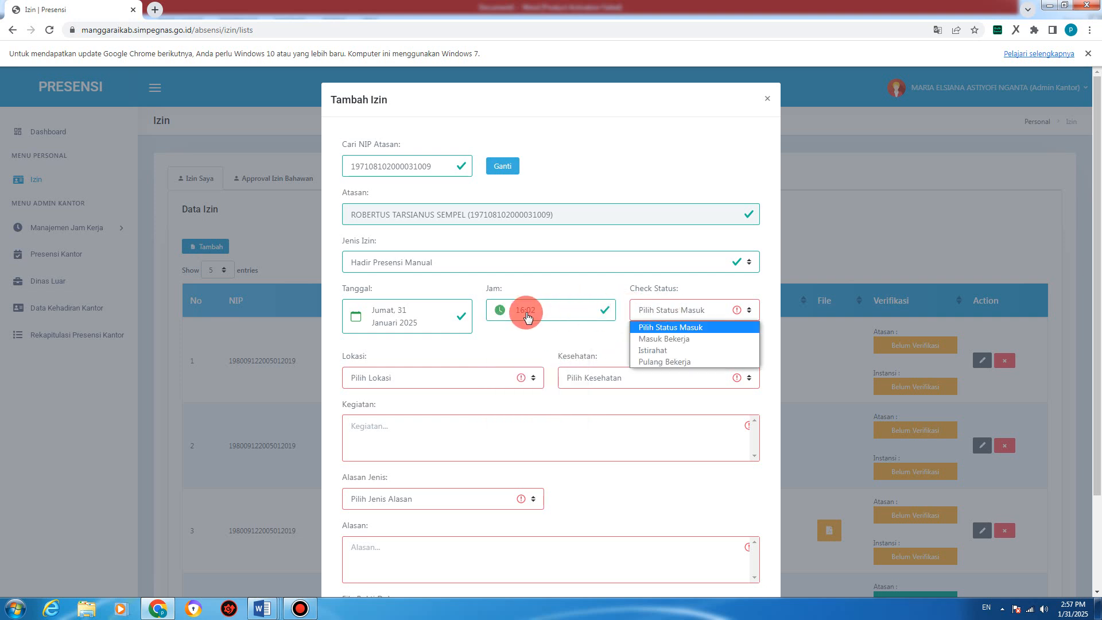
Step: Set check status Pulang Bekerja, location Work From Office (WFO), and health Sehat
click(667, 362)
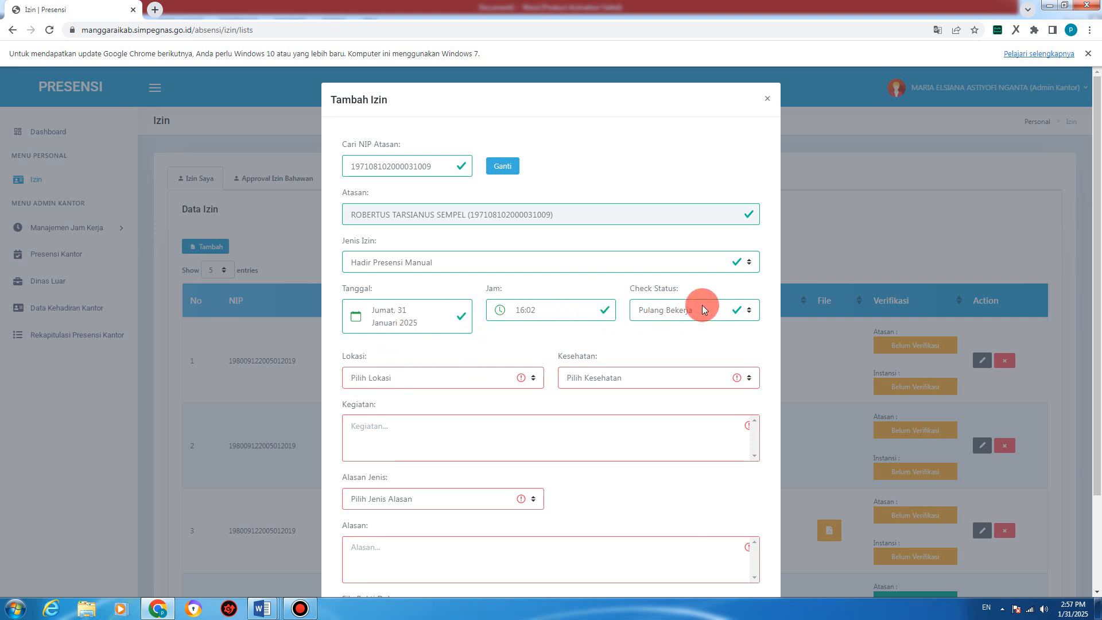
click(688, 310)
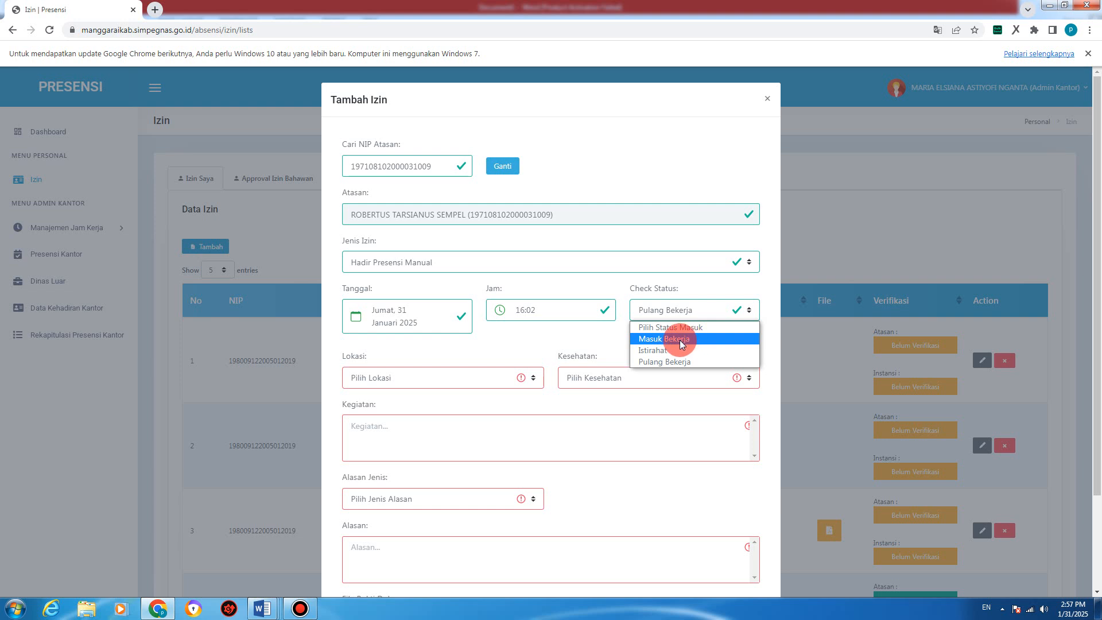
click(636, 362)
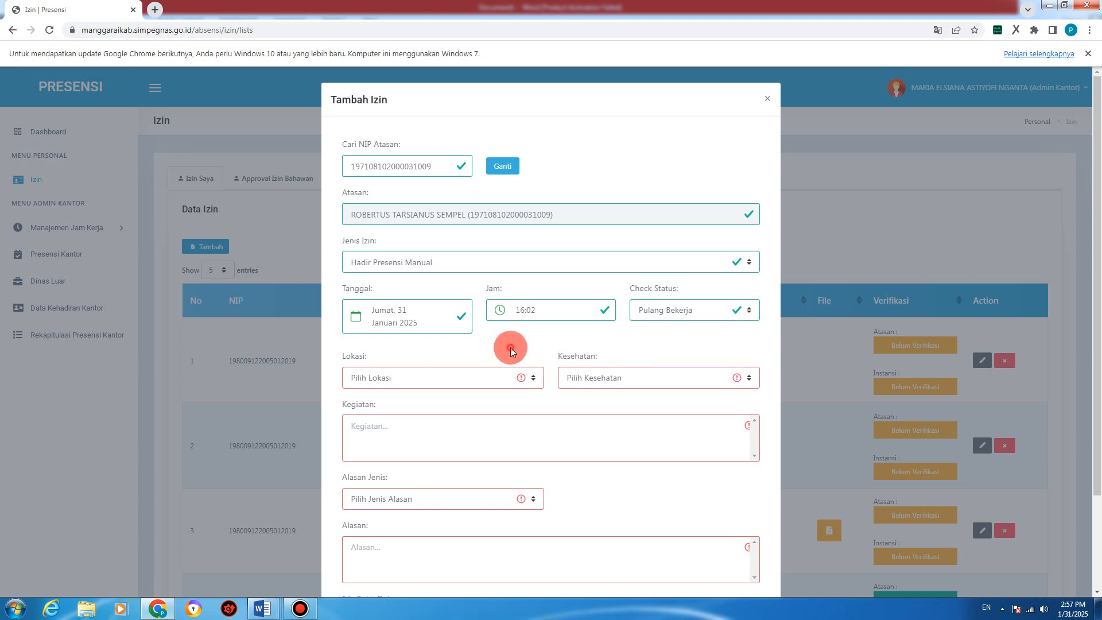
scroll(396, 363, down, 2)
click(407, 268)
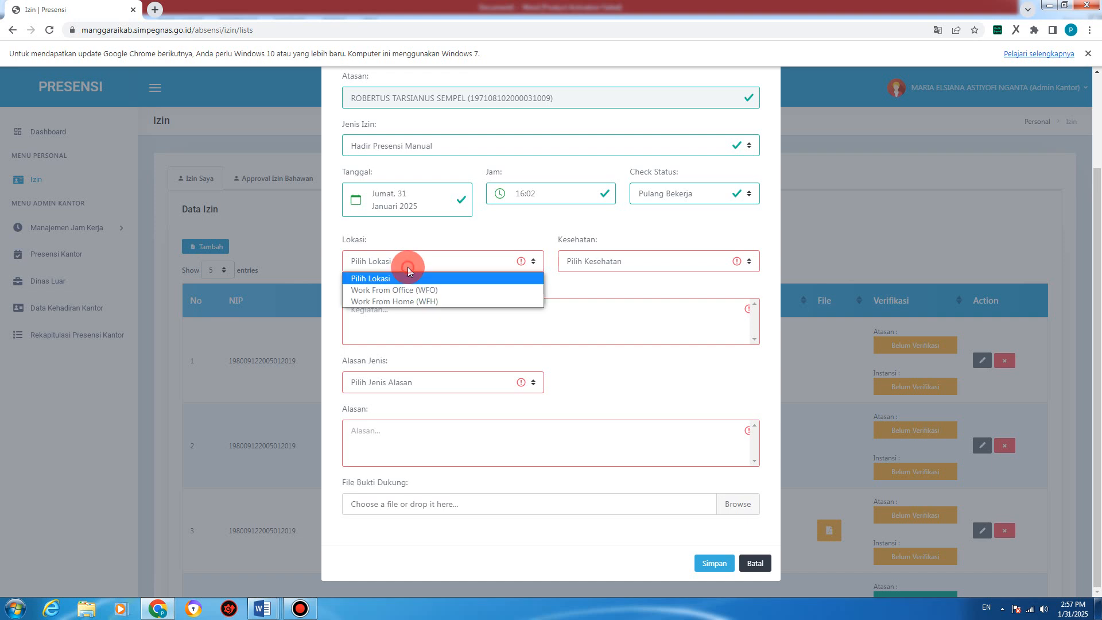
click(408, 290)
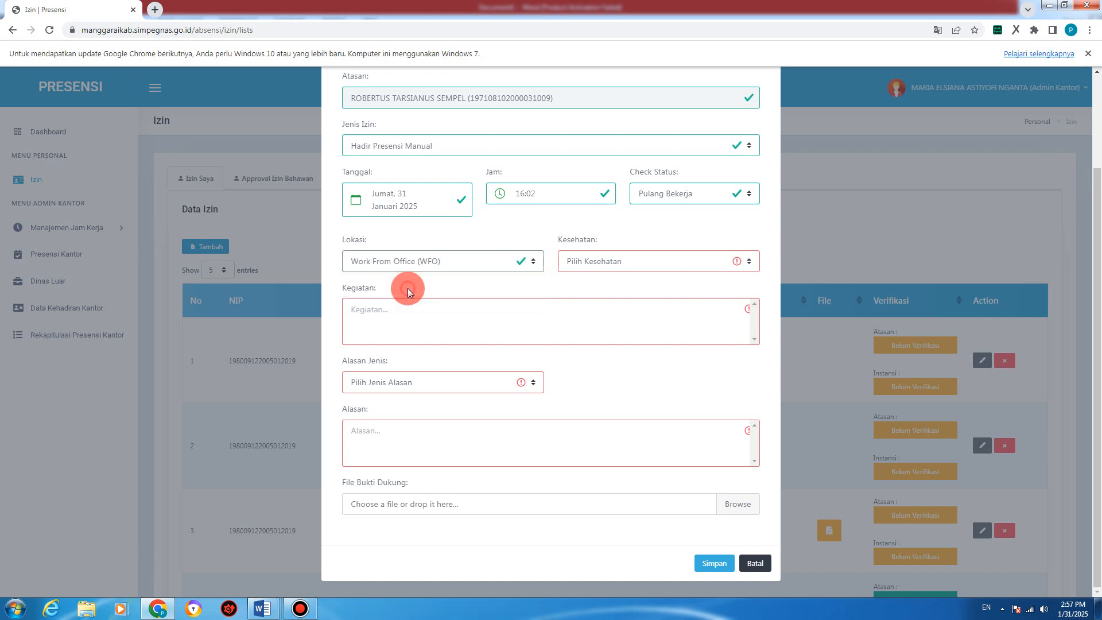
click(615, 266)
click(595, 291)
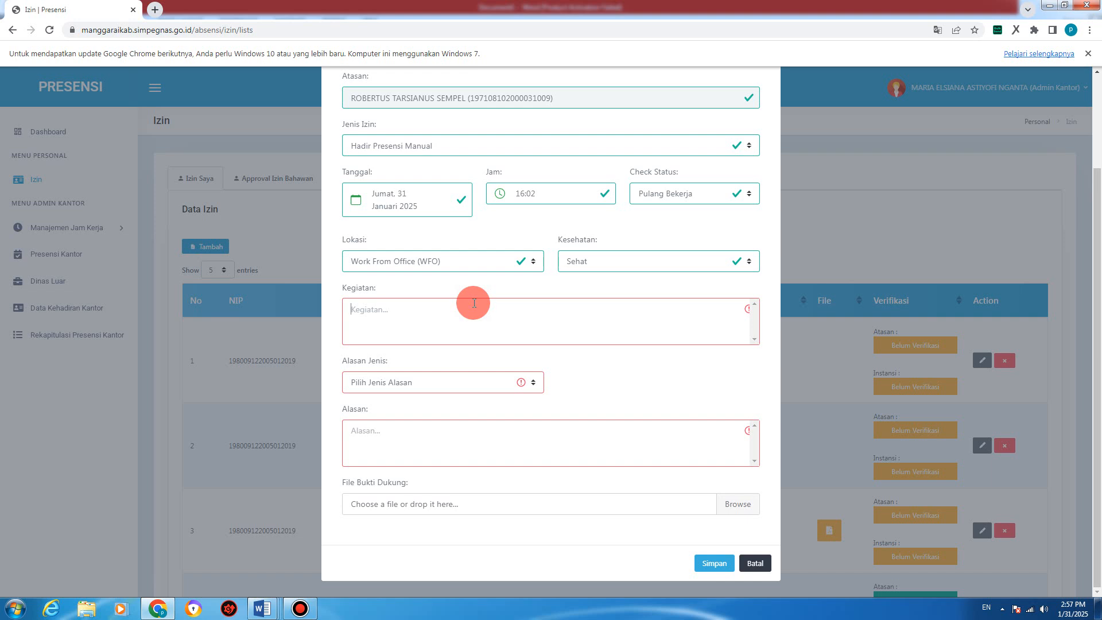
Step: Enter 'Lupa Absen karena sibuk mengentri data pegawai' in Kegiatan and select its opening phrase
text(Lupa Absen karena sibuk mengentri )
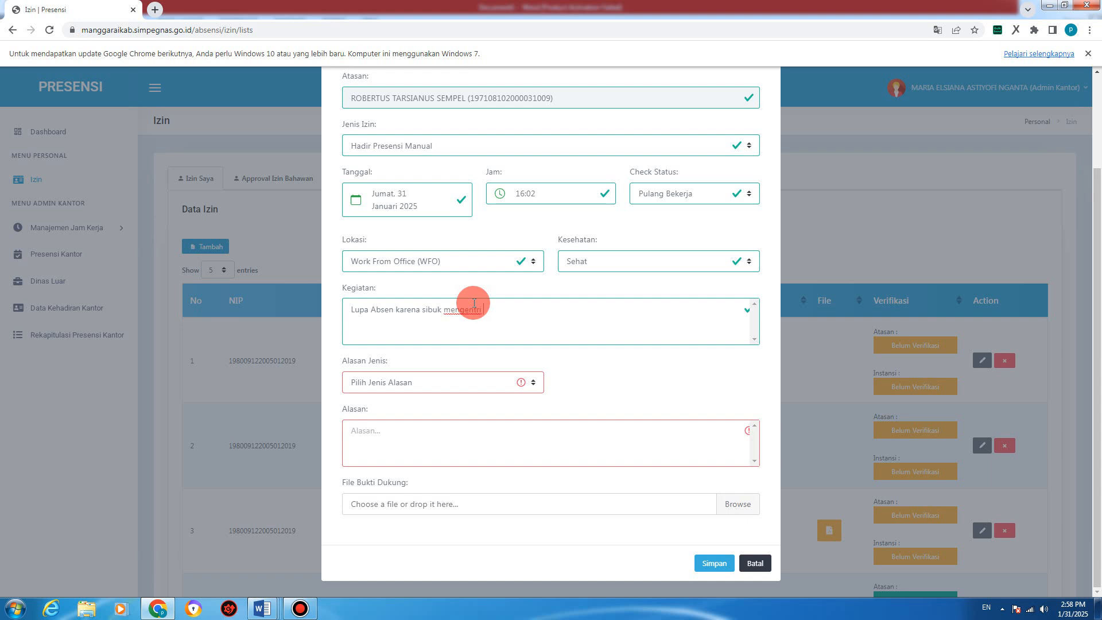
text(data pegaawai)
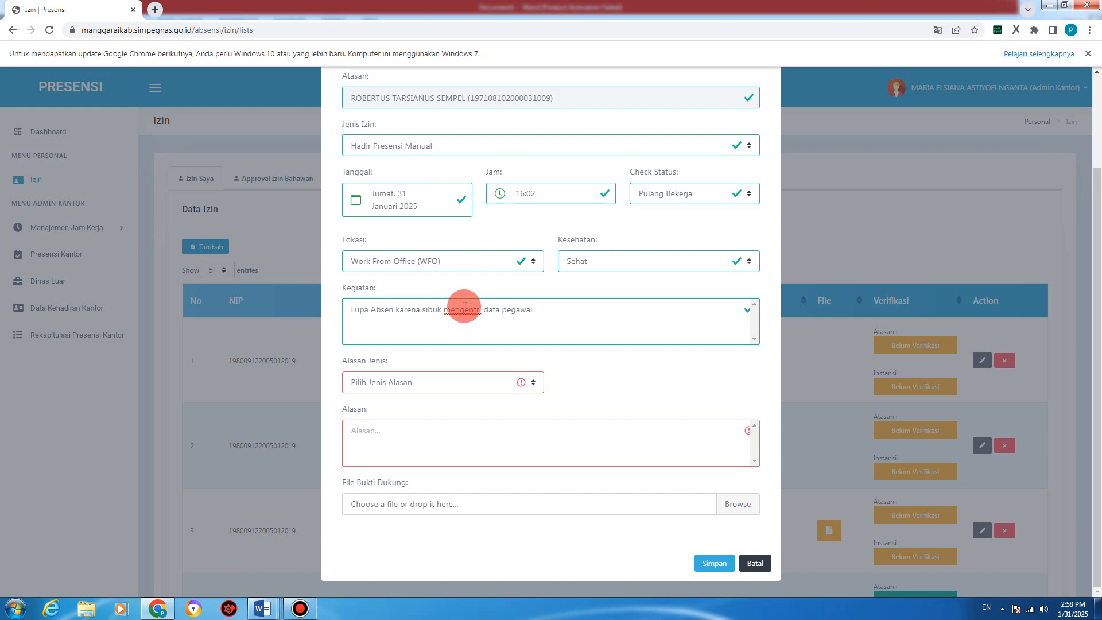
click(445, 310)
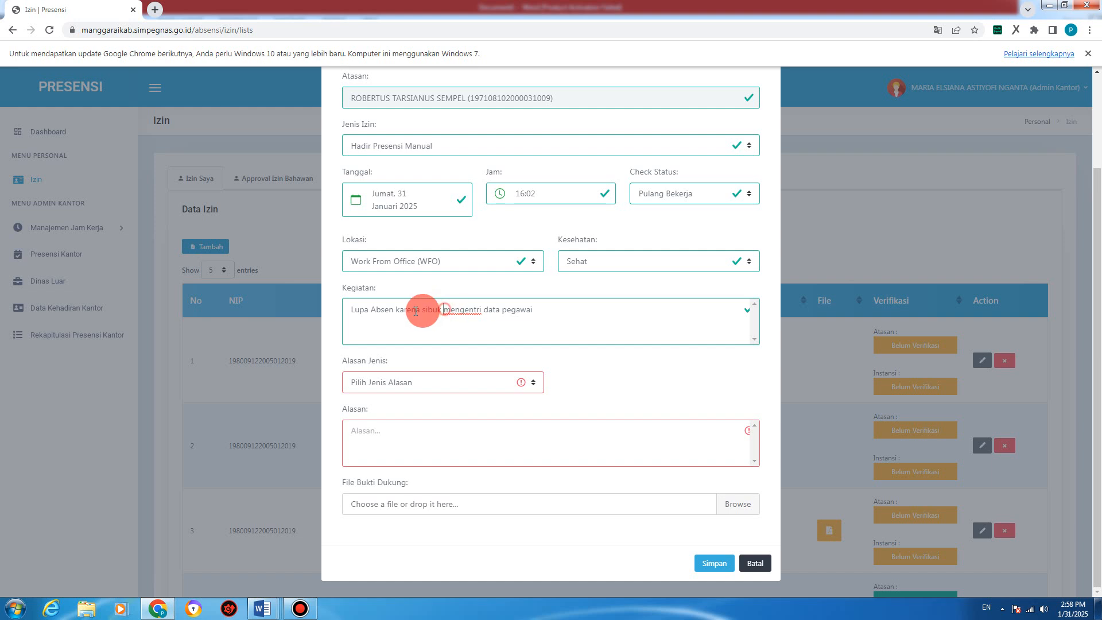
drag(416, 312, 260, 312)
key(ctrl+c)
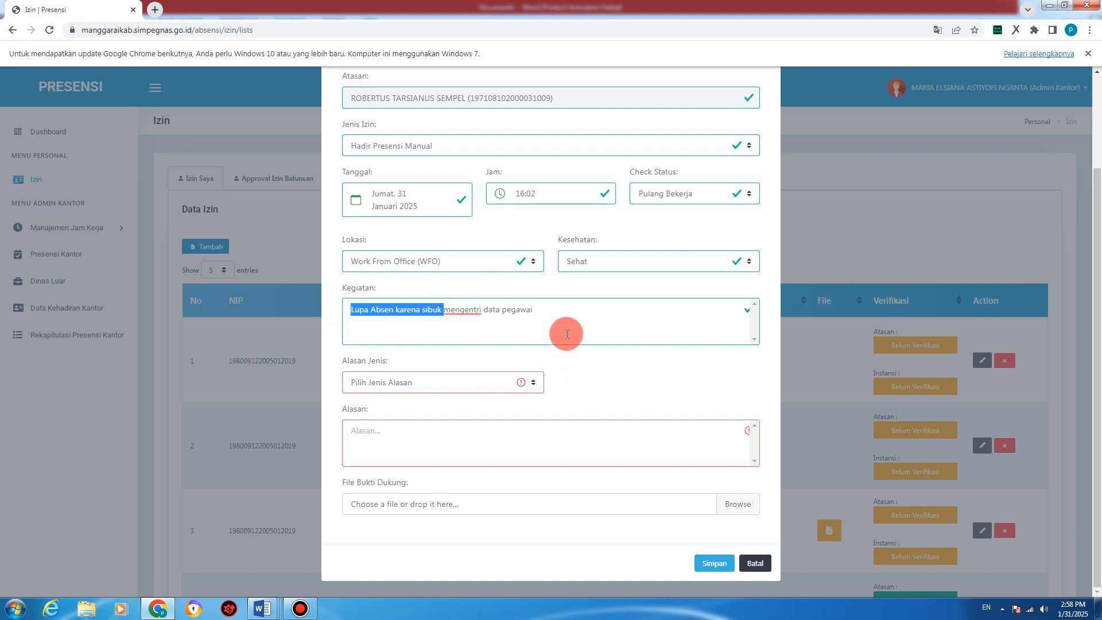
Step: Remove 'Lupa Absen karena sibuk' from Kegiatan and set Alasan Jenis to Lupa Presensi
key(BackSpace)
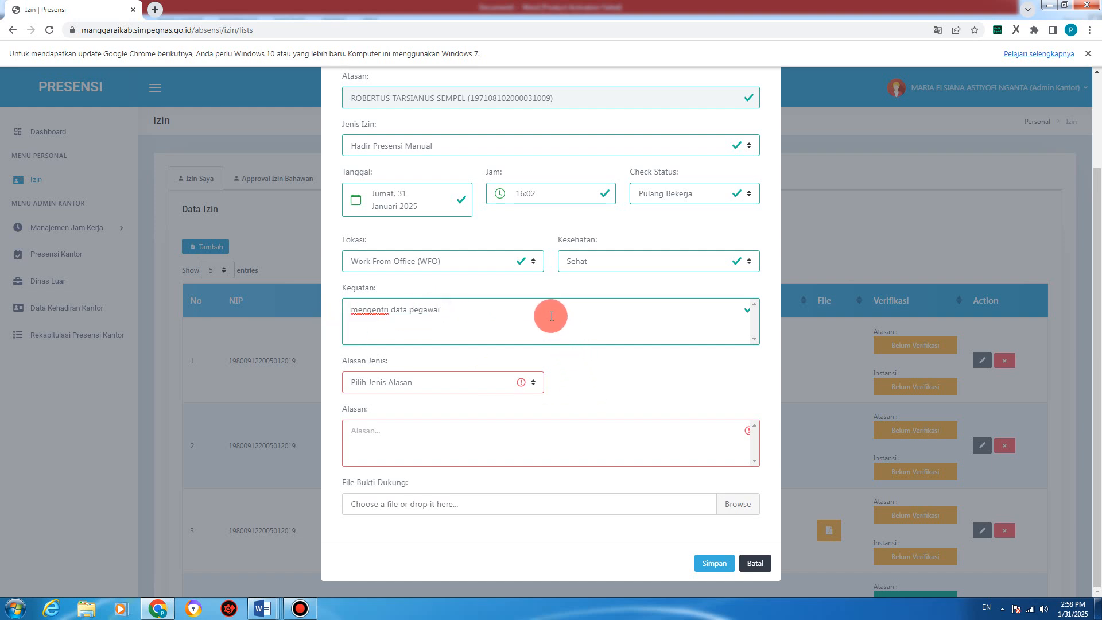
click(412, 382)
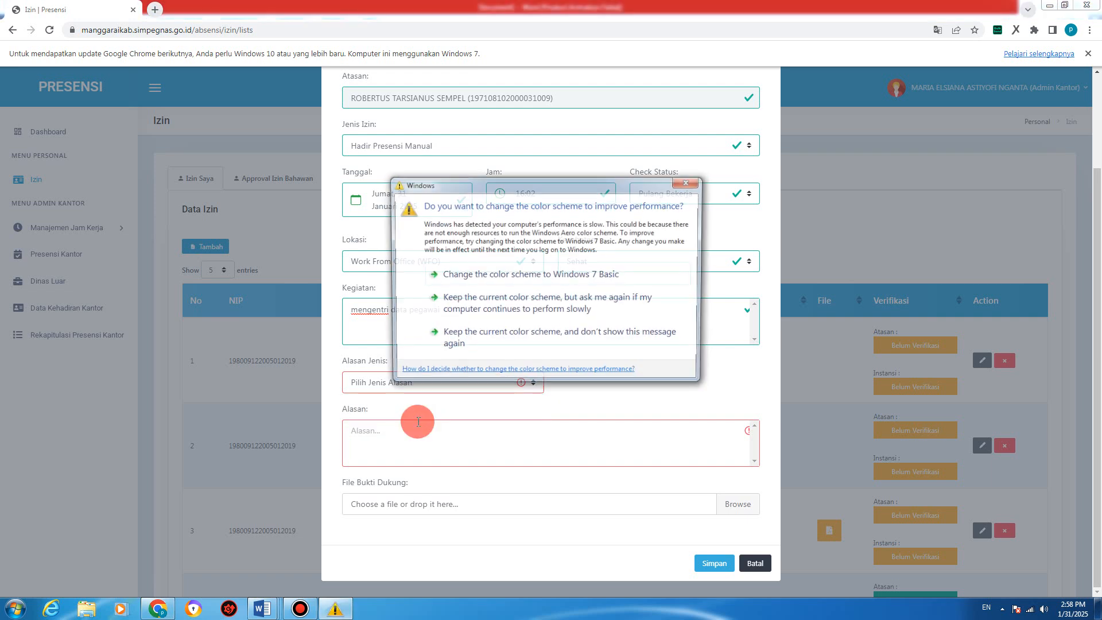
click(689, 182)
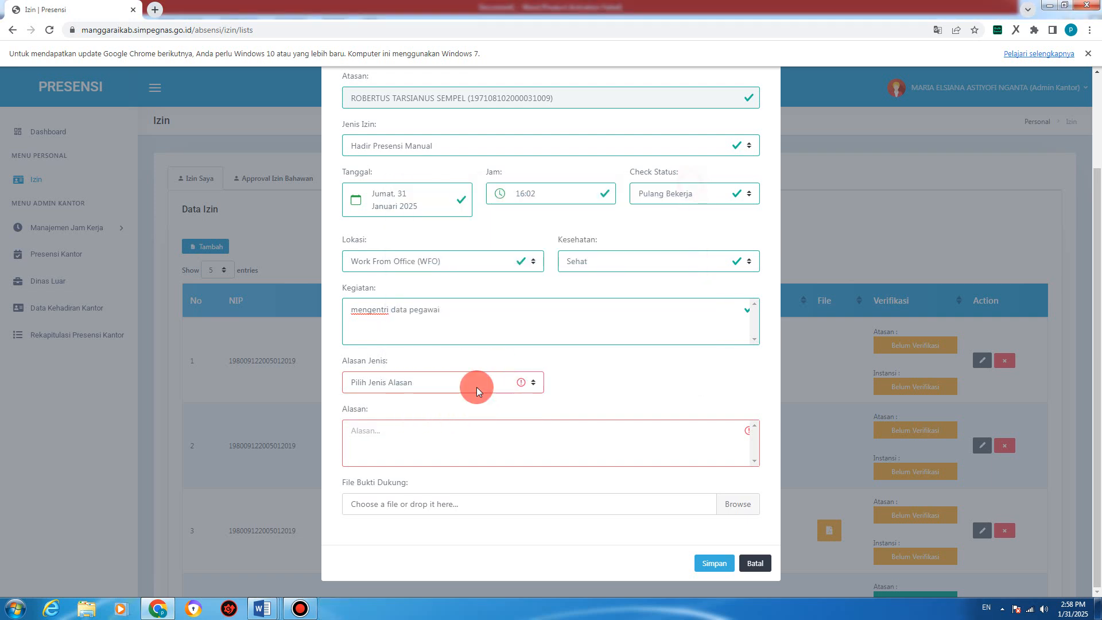
click(433, 384)
click(402, 421)
Step: Fill Alasan with 'Lupa Absen karena sibuk mengentri data pegawai'
click(422, 430)
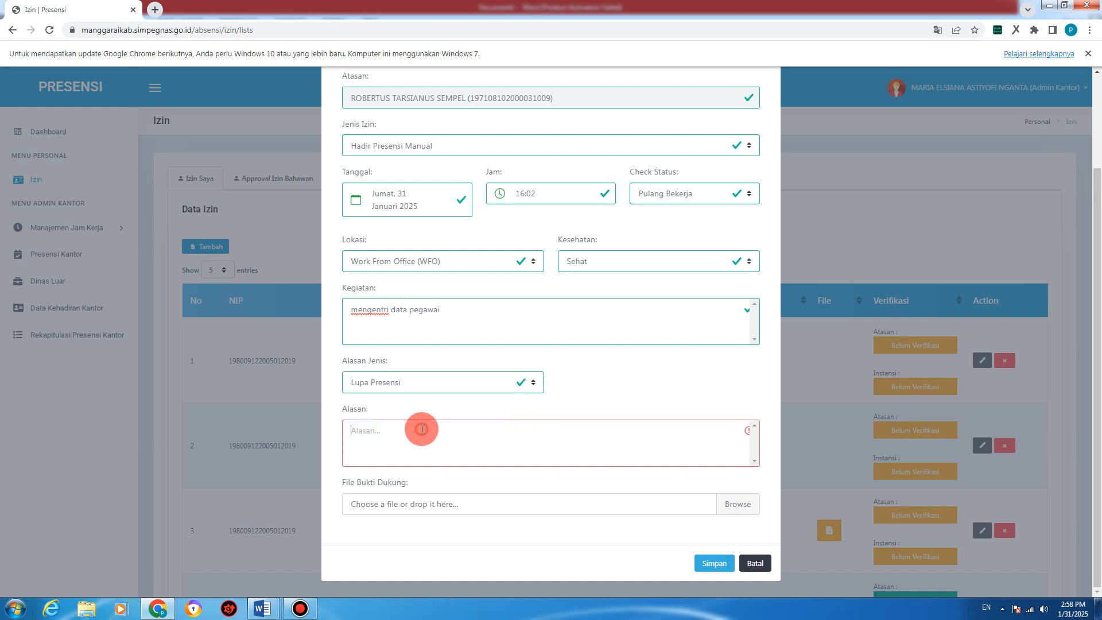
key(ctrl+v)
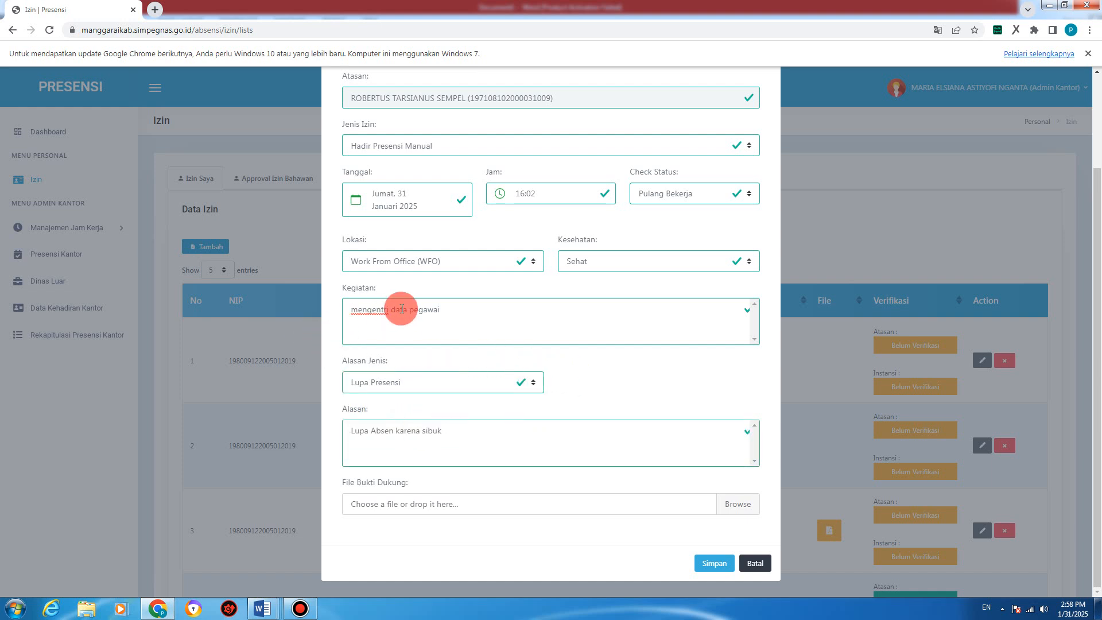
drag(446, 310, 349, 306)
key(ctrl+c)
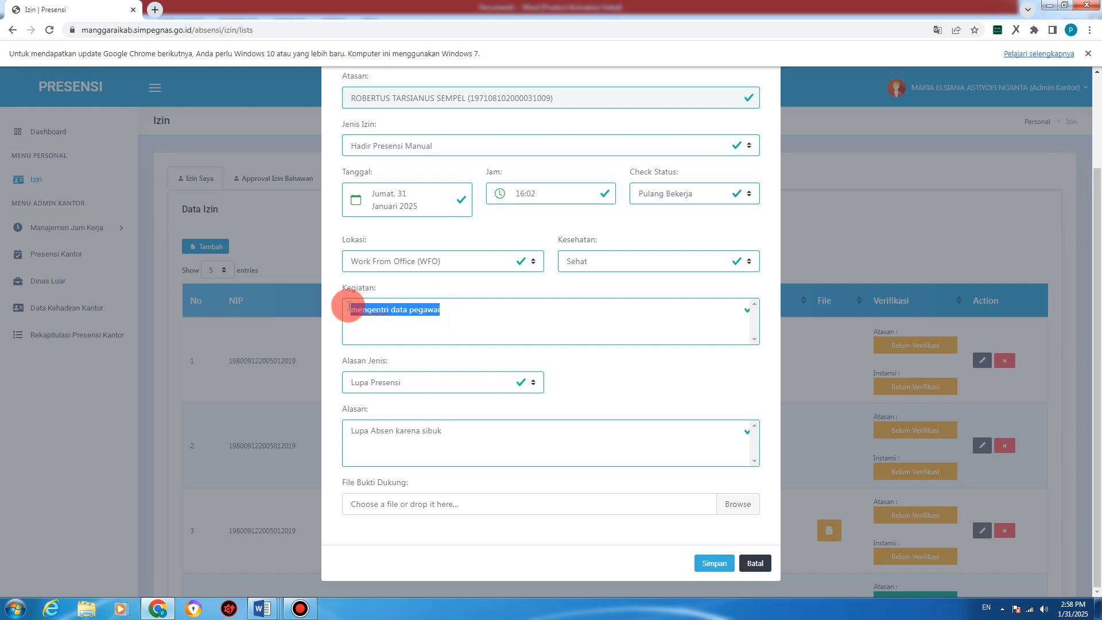
click(468, 429)
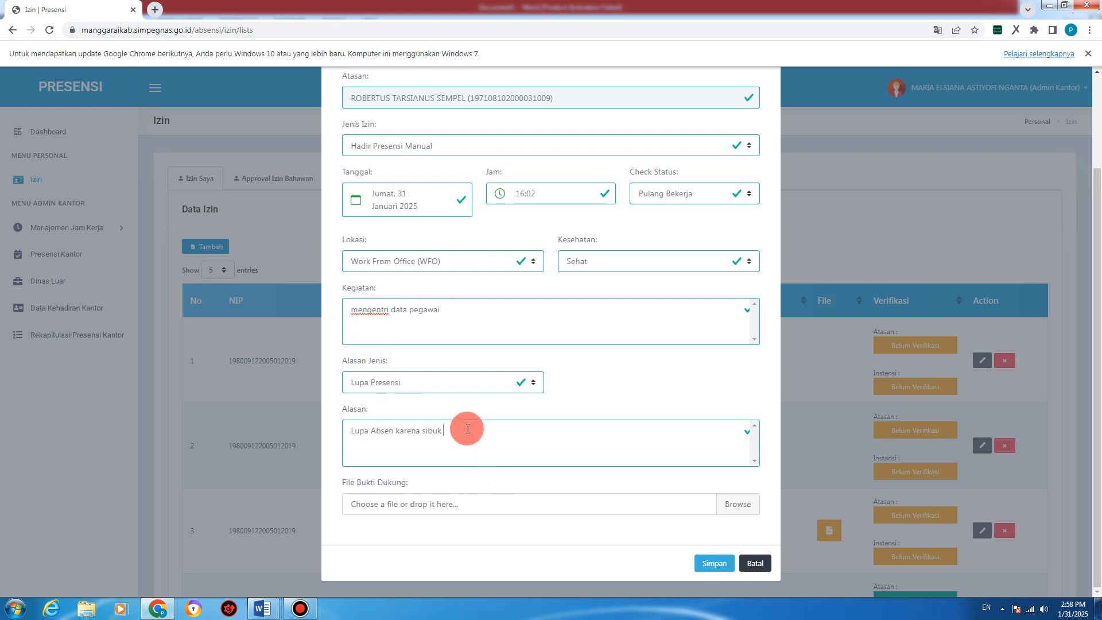
key(ctrl+v)
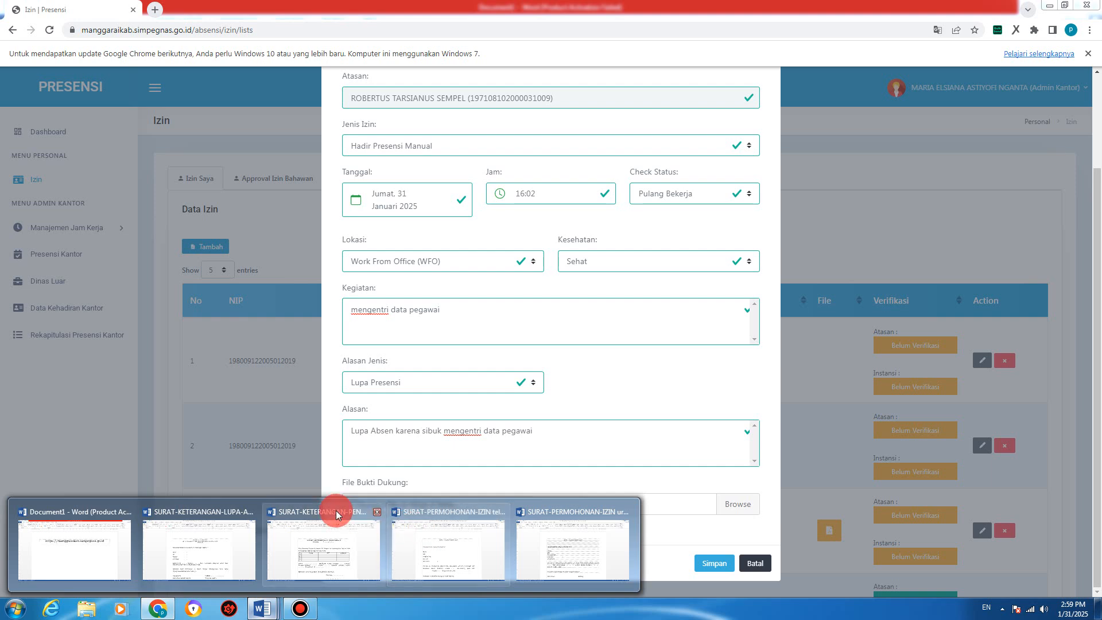
Step: In SURAT-KETERANGAN-LUPA-ABSEN, add 'absen' after 'lupa' so the sentence reads 'dengan alasan lupa absen.'
click(218, 525)
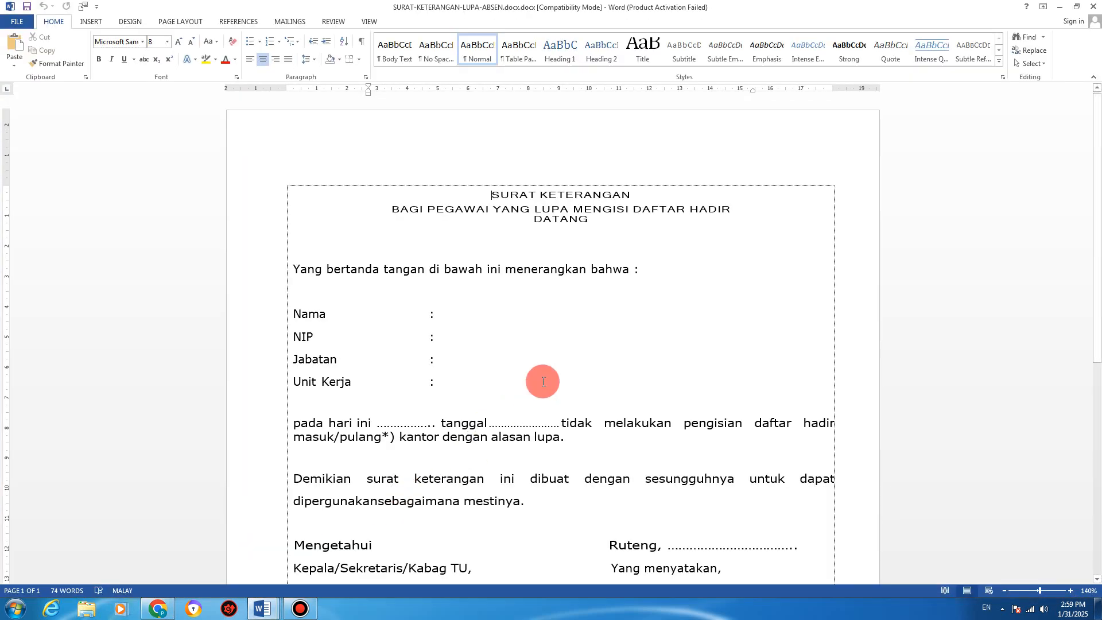
click(589, 218)
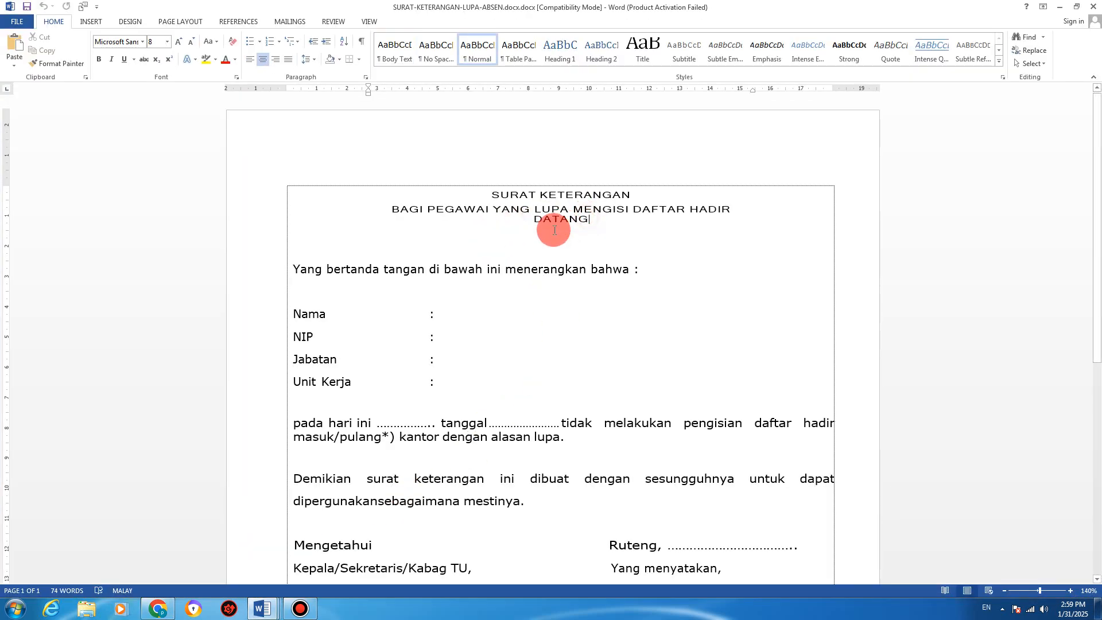
scroll(553, 238, down, 2)
scroll(553, 239, down, 3)
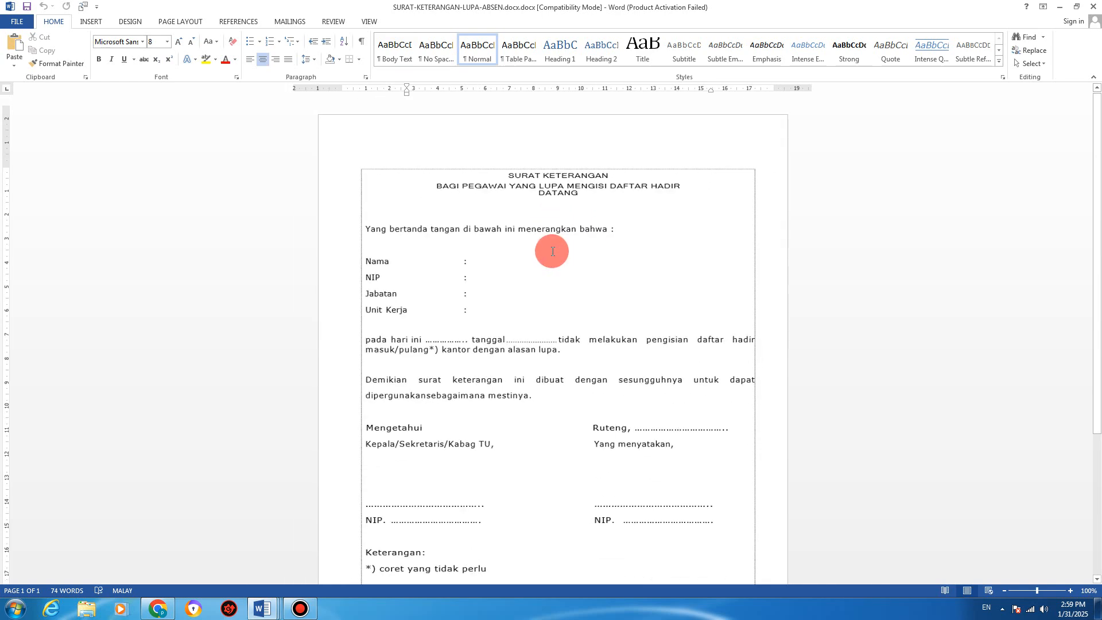
scroll(503, 298, down, 2)
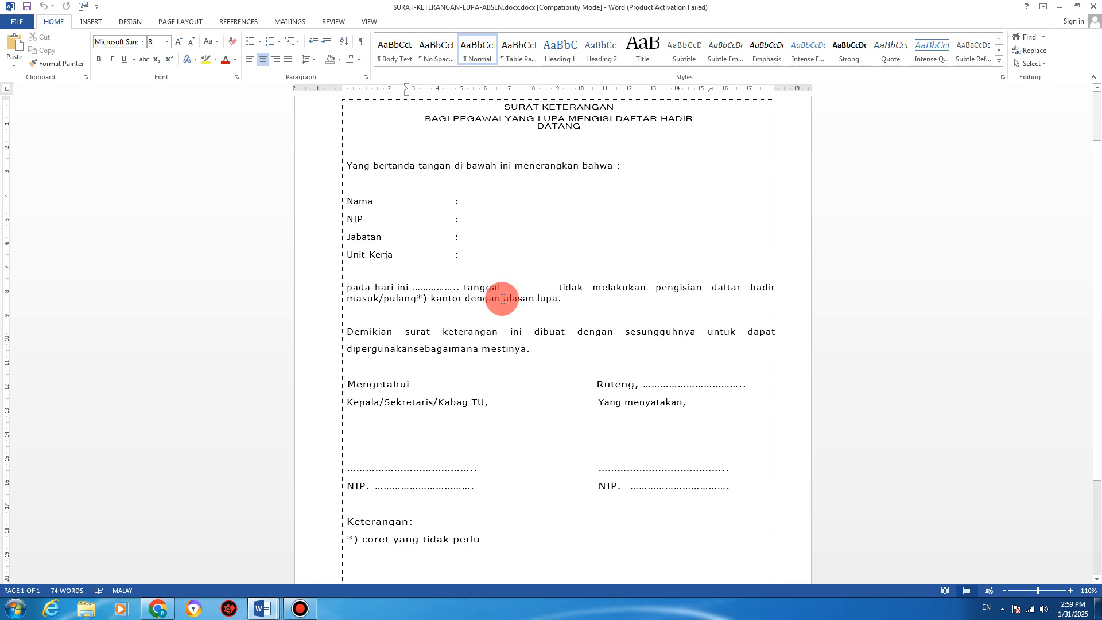
click(503, 299)
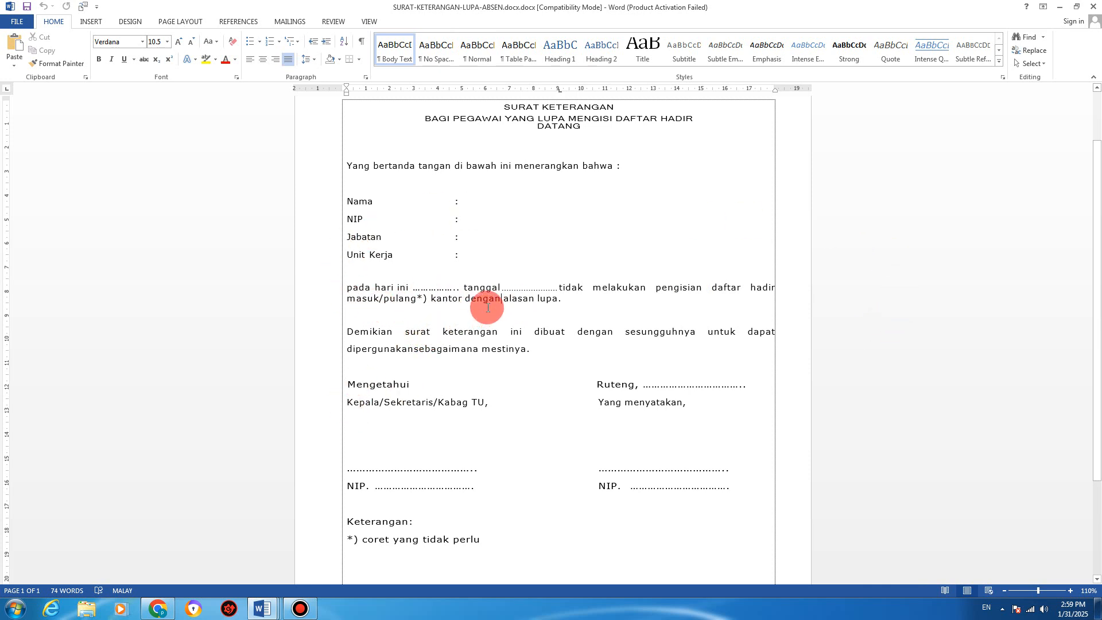
click(523, 299)
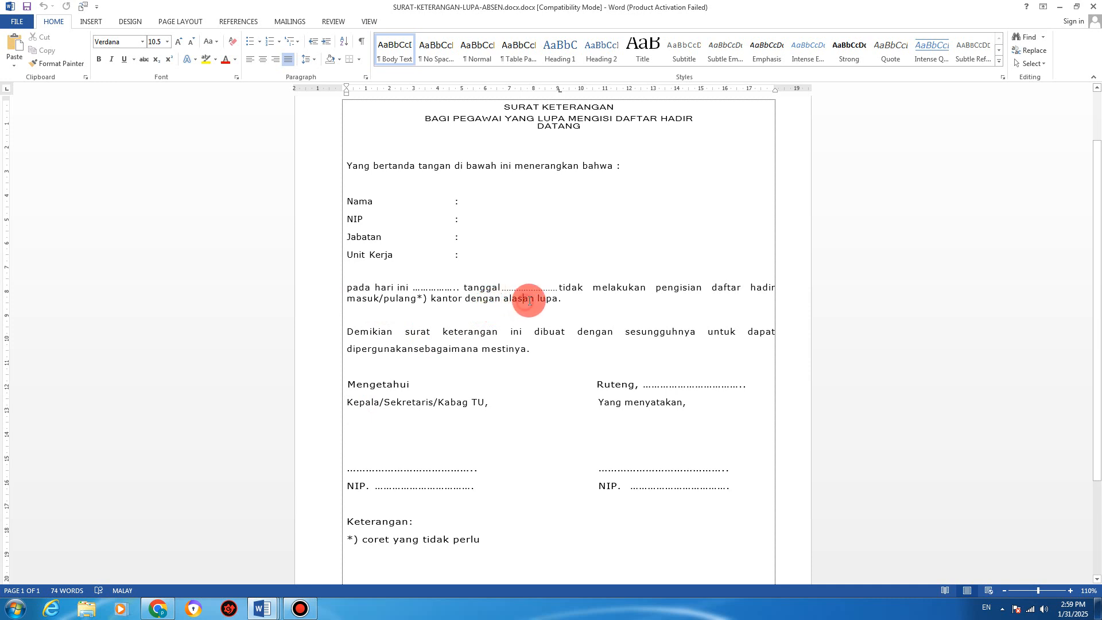
click(558, 300)
text(absen)
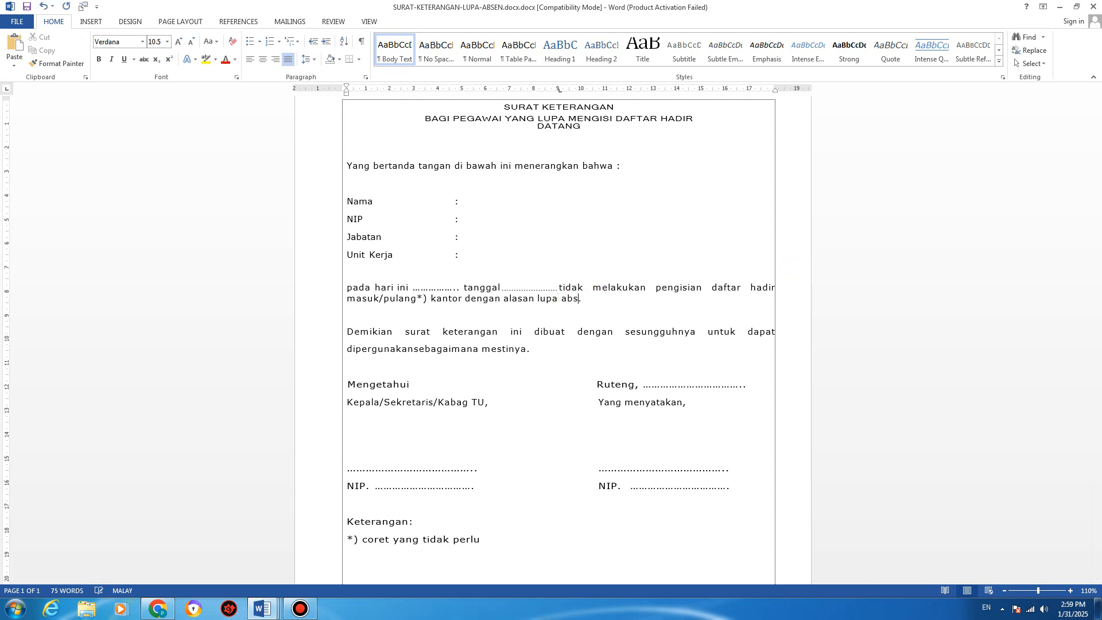
click(456, 383)
scroll(458, 380, down, 2)
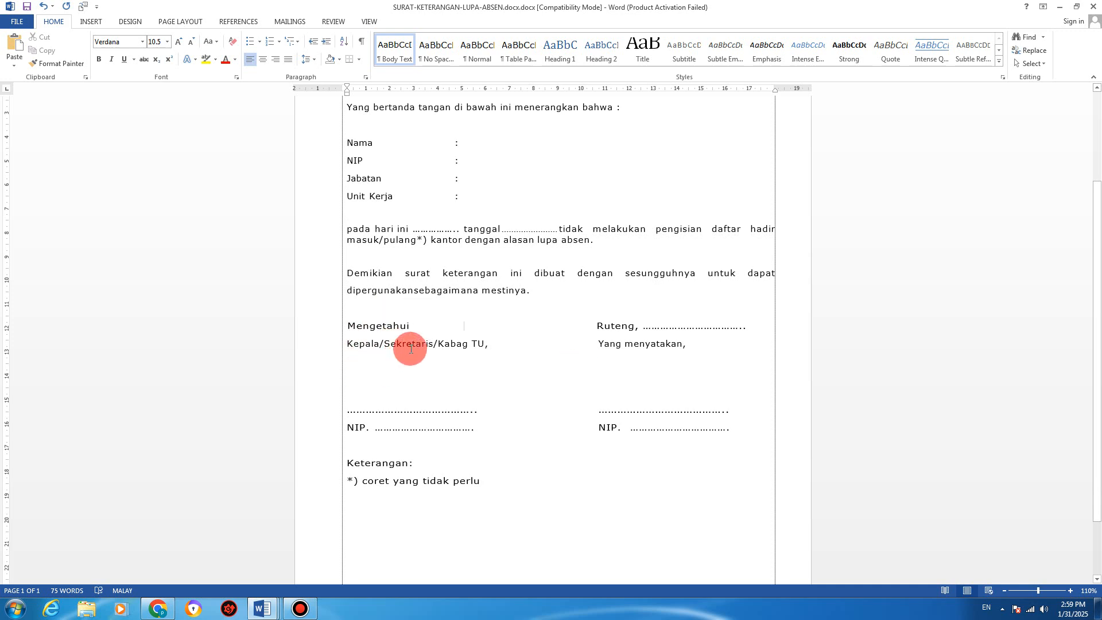
click(457, 379)
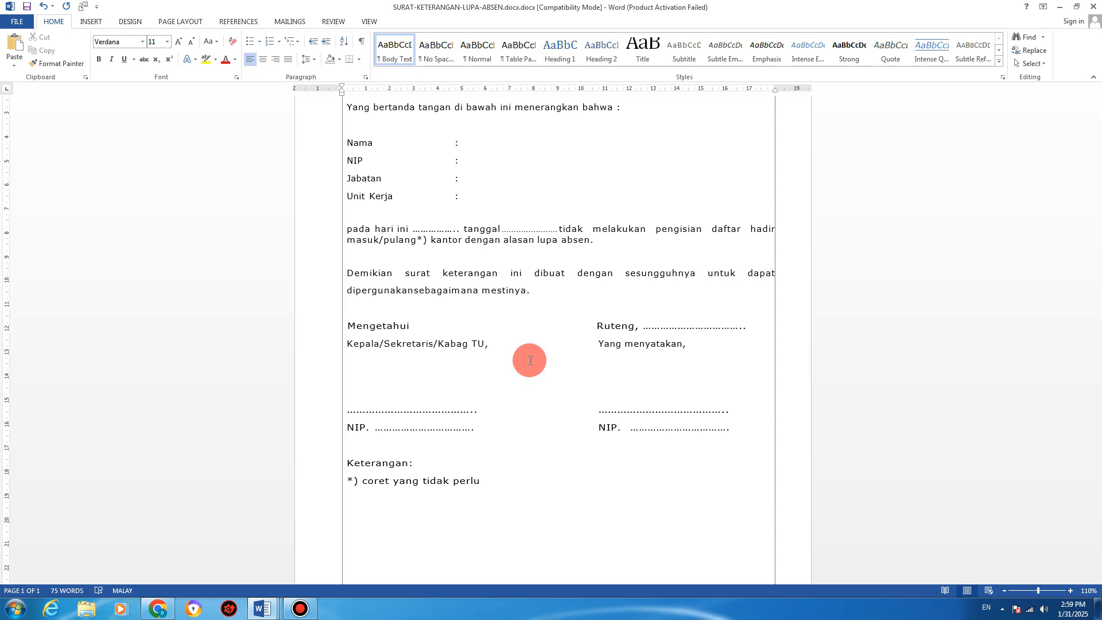
scroll(530, 360, up, 3)
scroll(529, 361, down, 3)
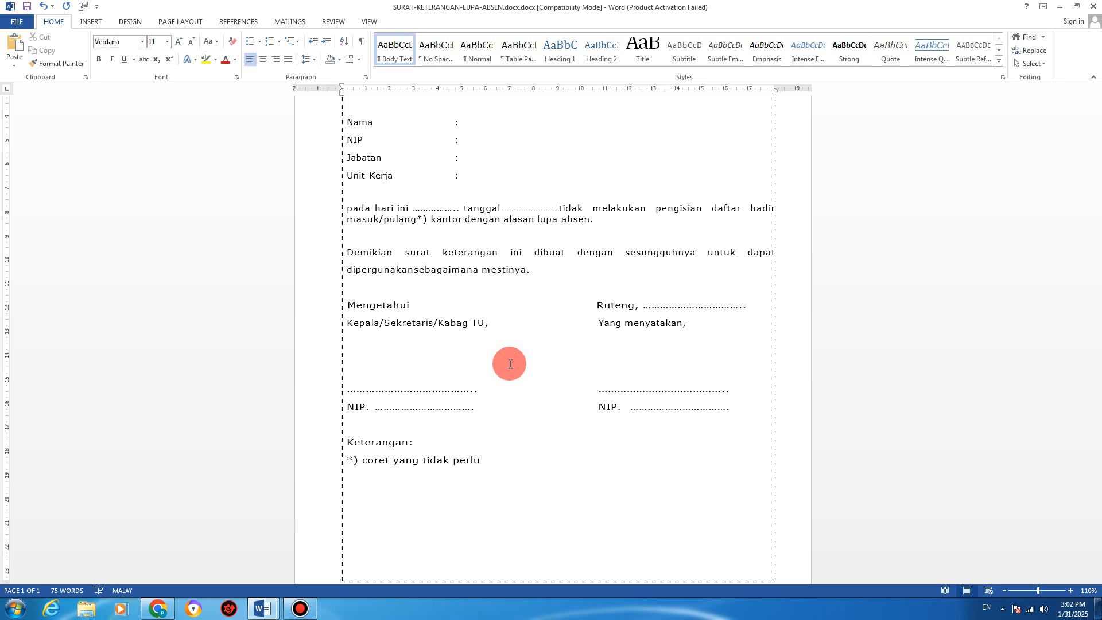
Step: Check the Kepala/Sekretaris/Kabag TU and Yang menyatakan signature lines, then go back to Chrome
scroll(509, 364, up, 3)
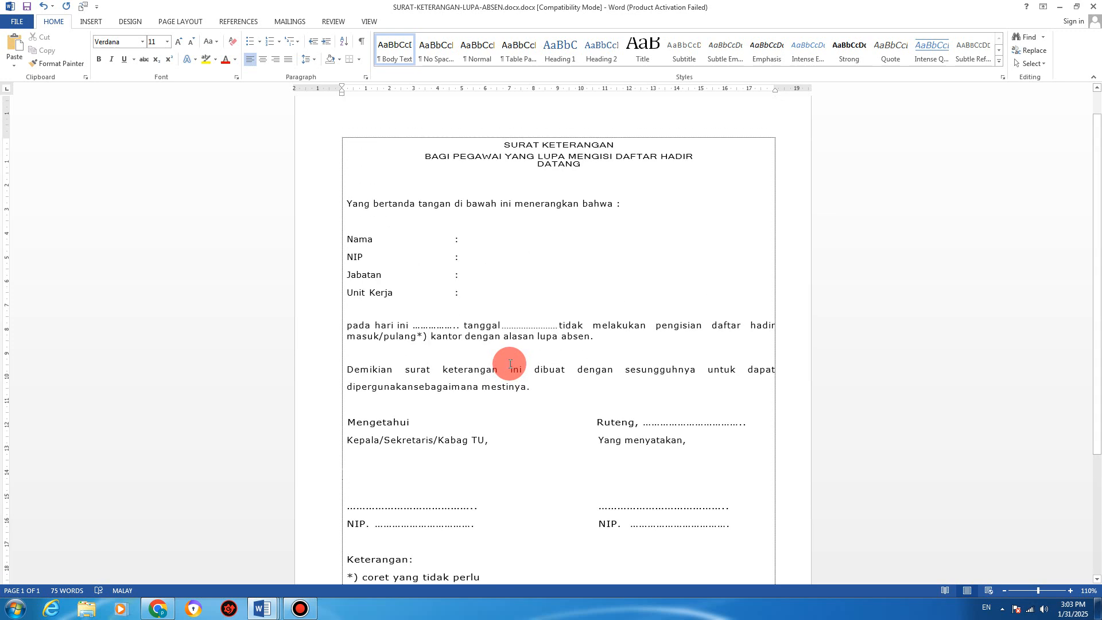
scroll(509, 364, down, 2)
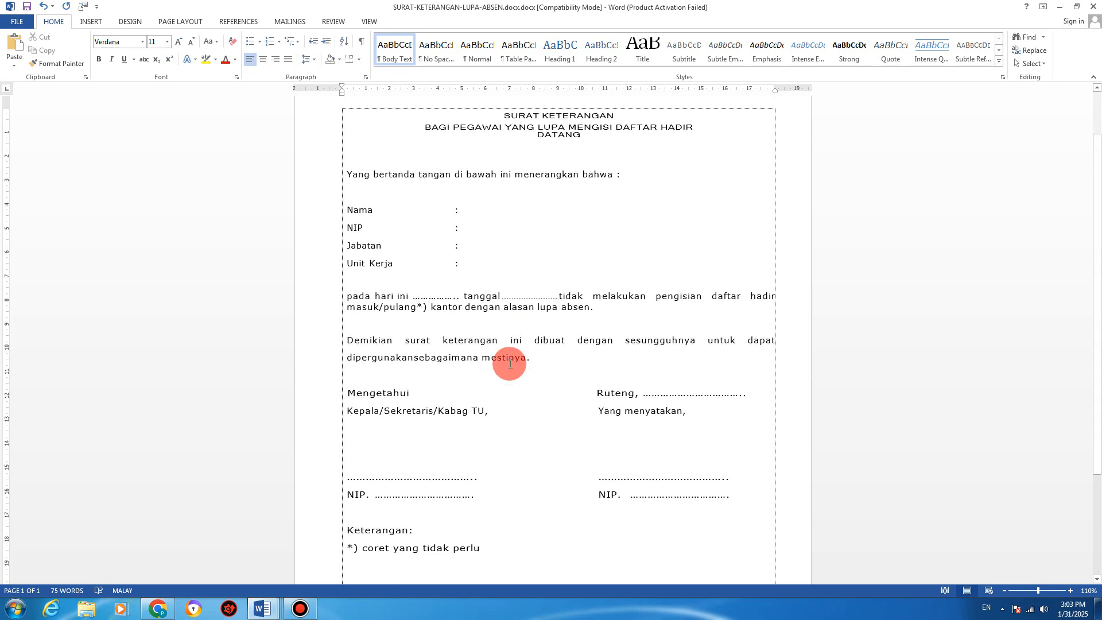
scroll(483, 298, up, 1)
click(485, 253)
scroll(488, 308, down, 3)
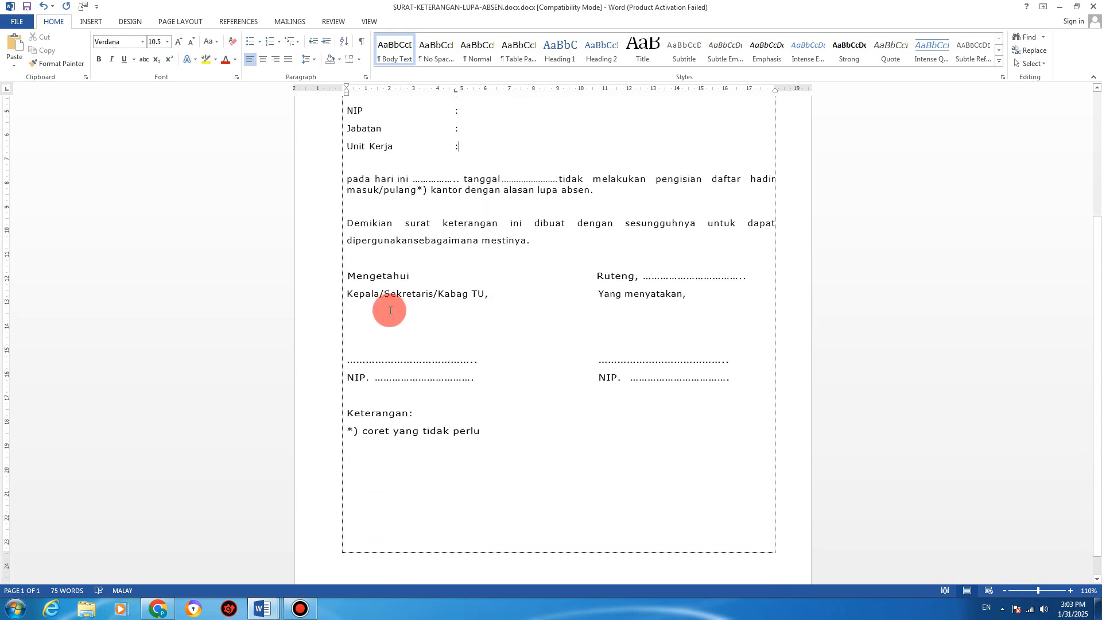
drag(374, 291, 422, 327)
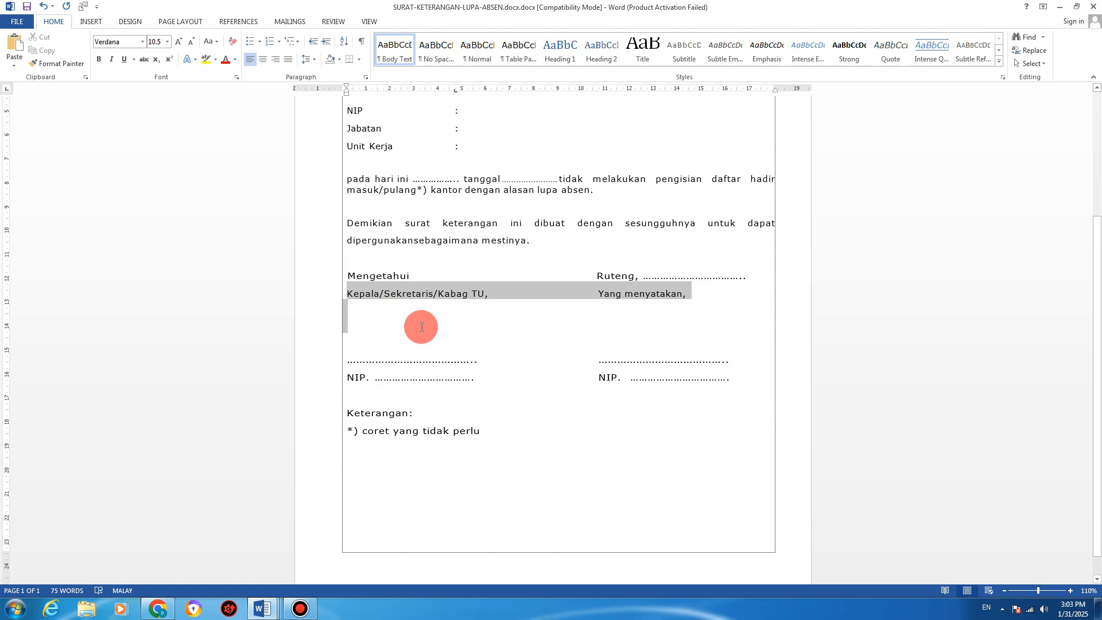
click(405, 301)
drag(615, 293, 636, 359)
click(635, 360)
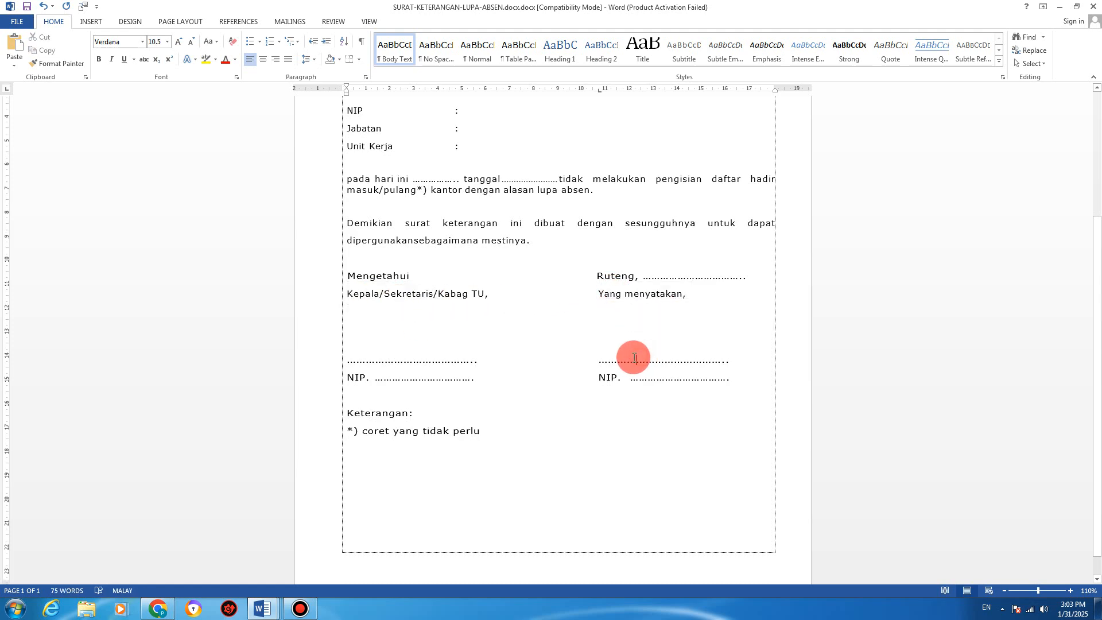
scroll(574, 365, up, 3)
click(158, 609)
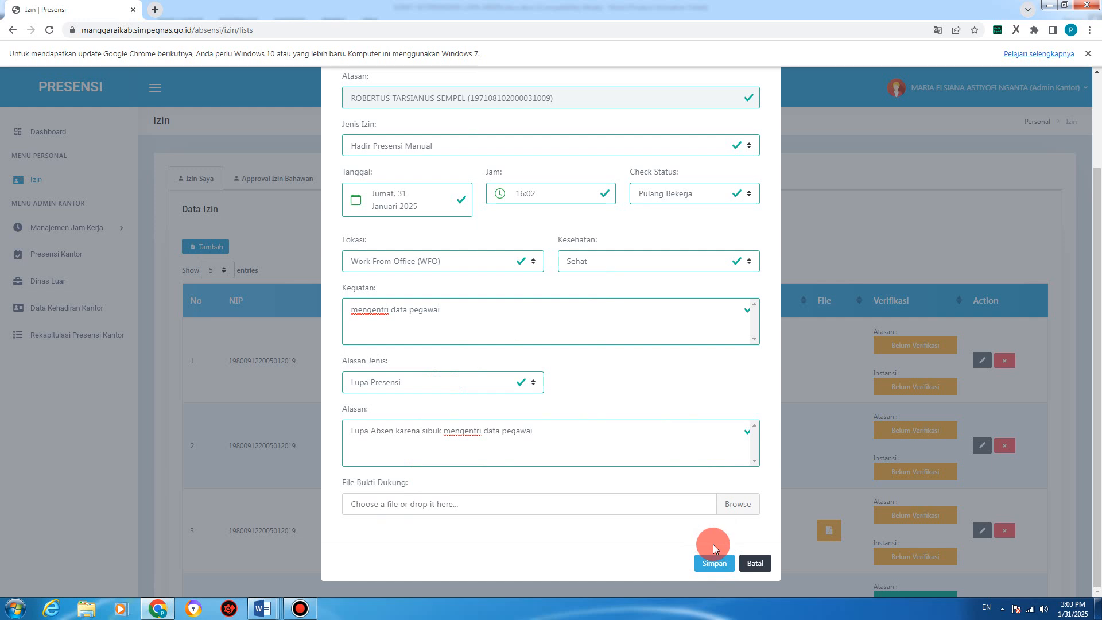
Step: Cancel the filled-in Tambah Izin leave request without saving it
scroll(471, 220, down, 2)
click(760, 562)
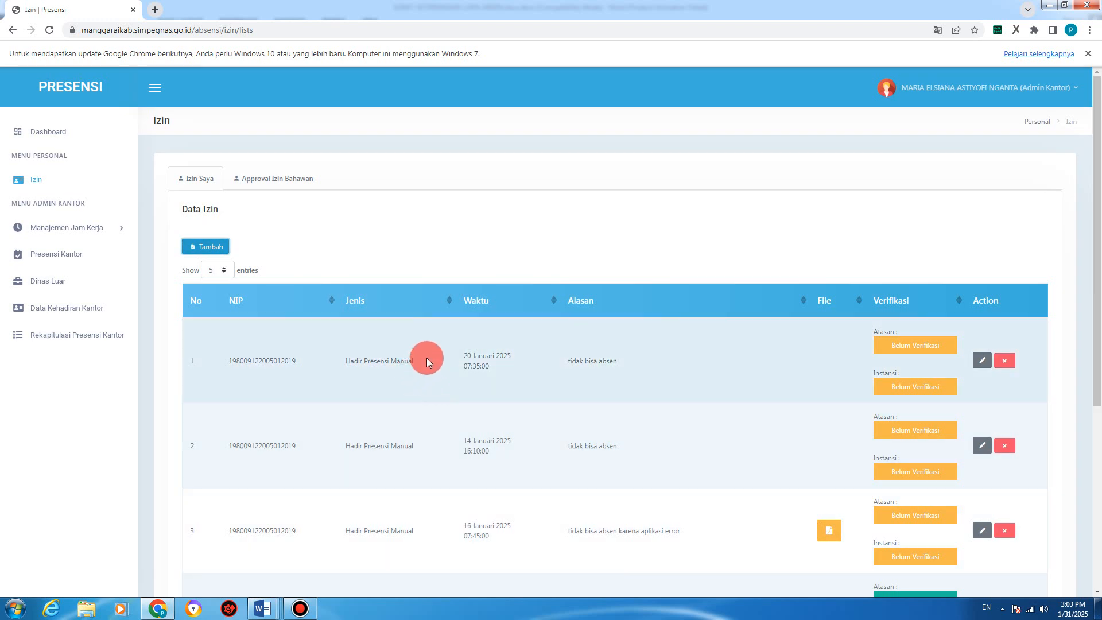
Step: Open a new Tambah Izin form and choose Izin Dinas as the Jenis Izin
click(208, 247)
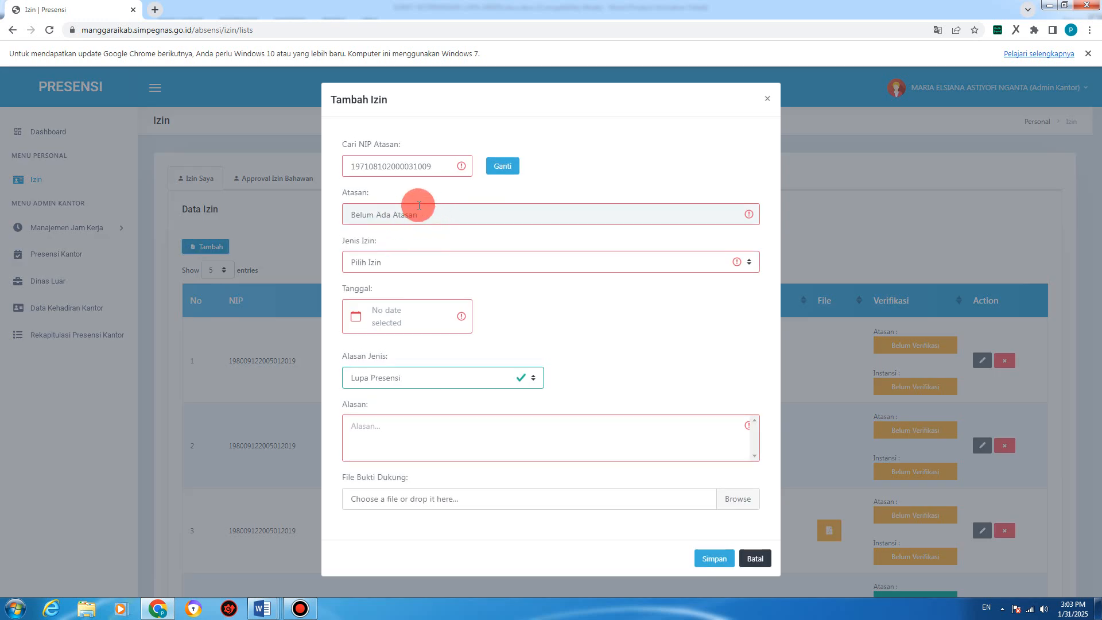
click(424, 258)
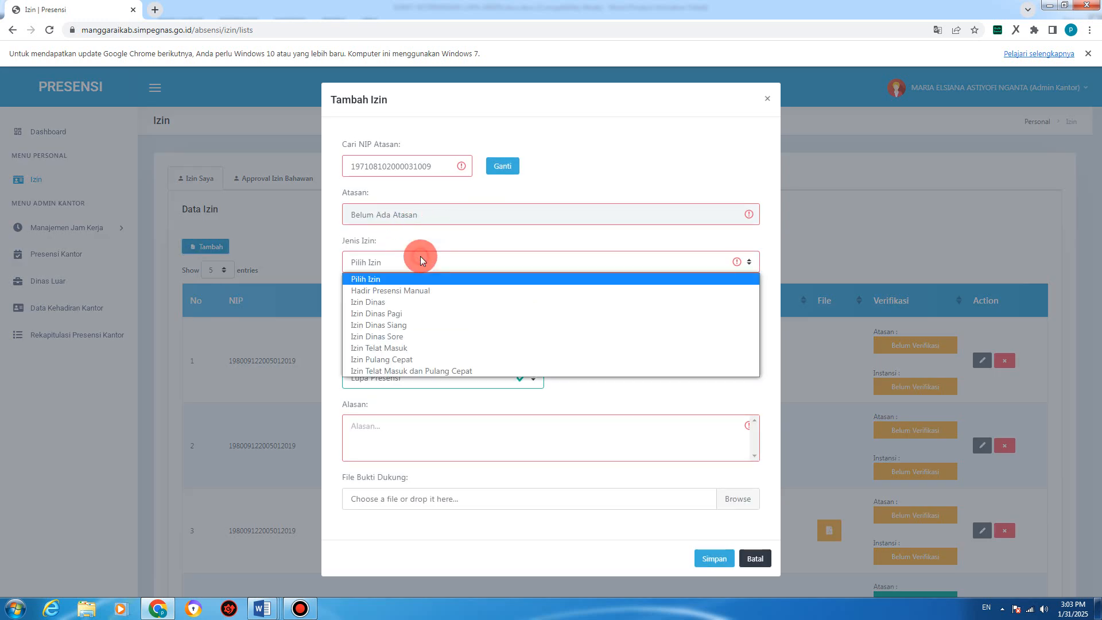
click(400, 305)
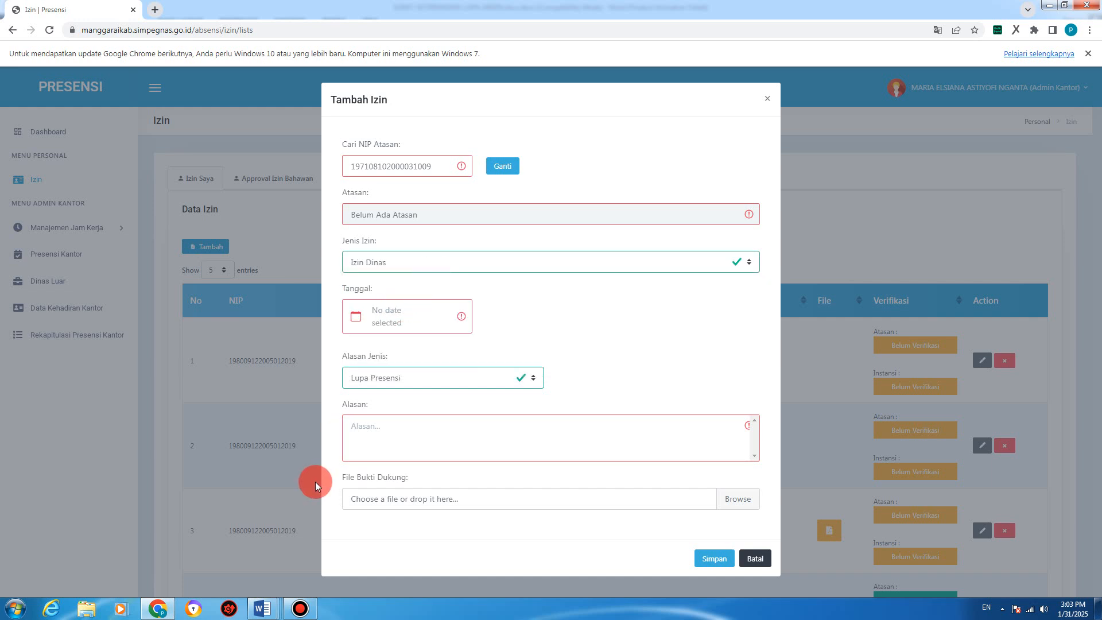
Step: Bring the SURAT-KETERANGAN-PENUGASAN-DINAS letter forward in Word and highlight its heading
mouse_move(263, 606)
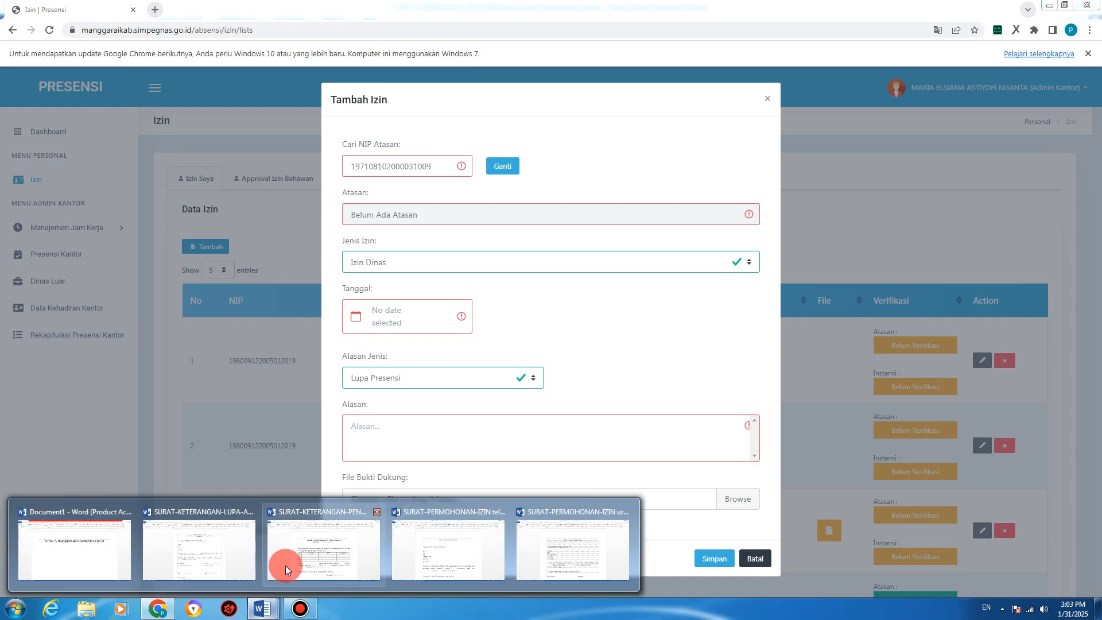
click(299, 551)
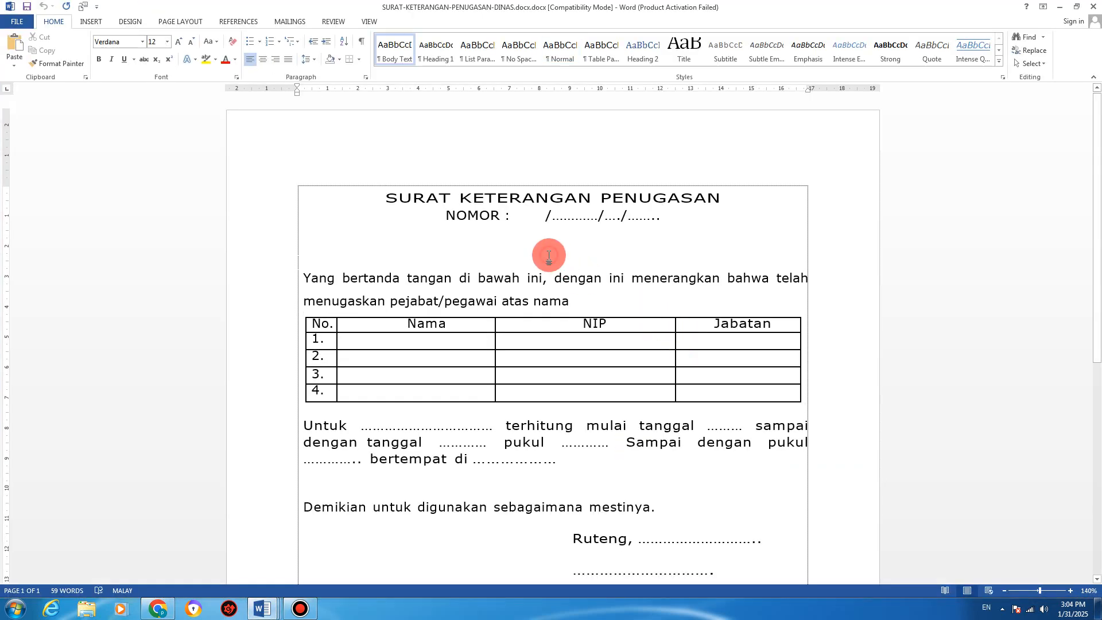
drag(384, 198, 660, 197)
click(541, 220)
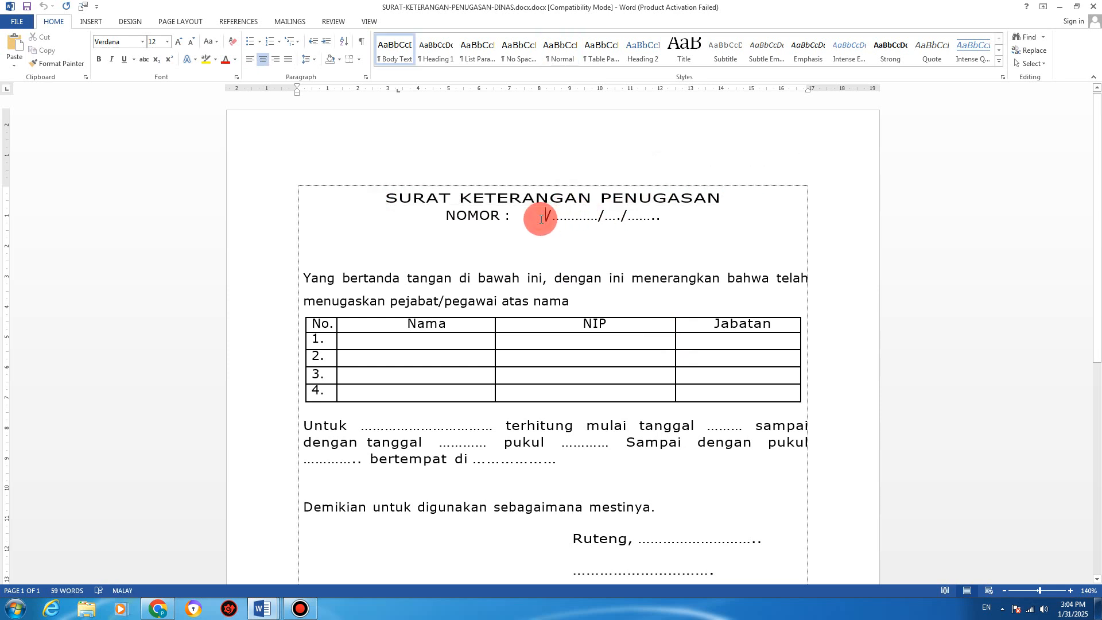
Step: Highlight the letter's opening paragraph to read it, then return to the Chrome leave form
click(477, 280)
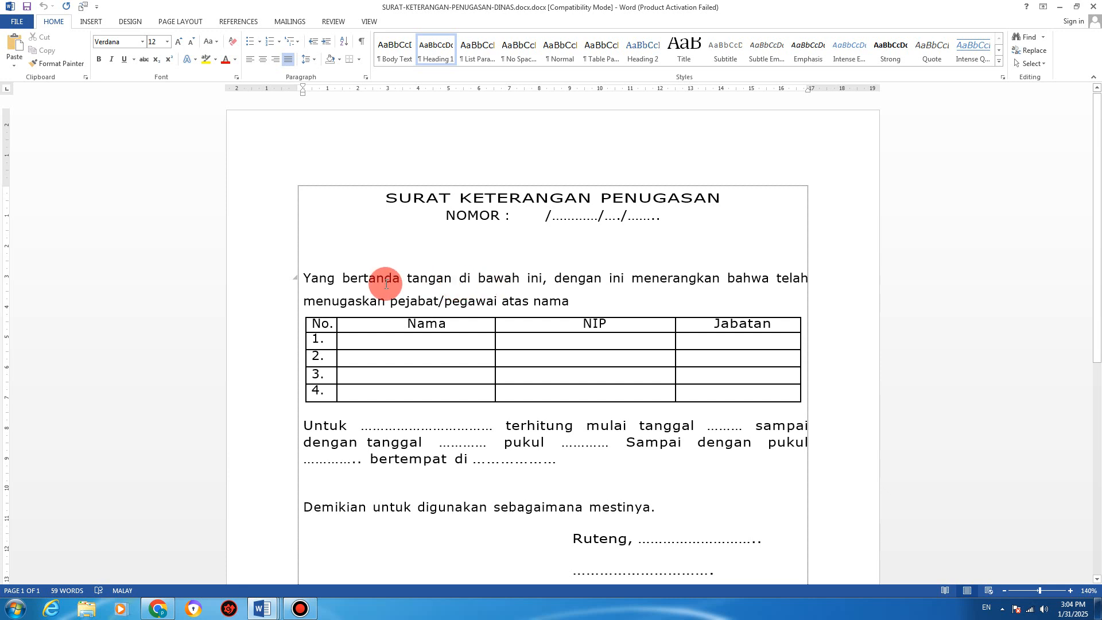
drag(300, 282, 573, 305)
click(572, 304)
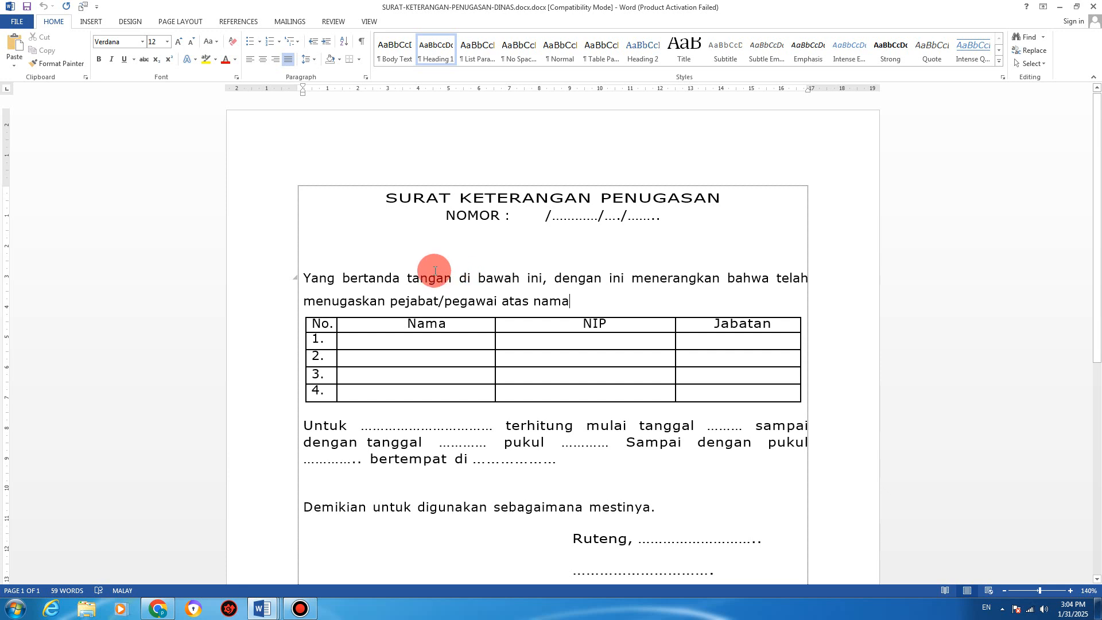
drag(305, 278, 567, 299)
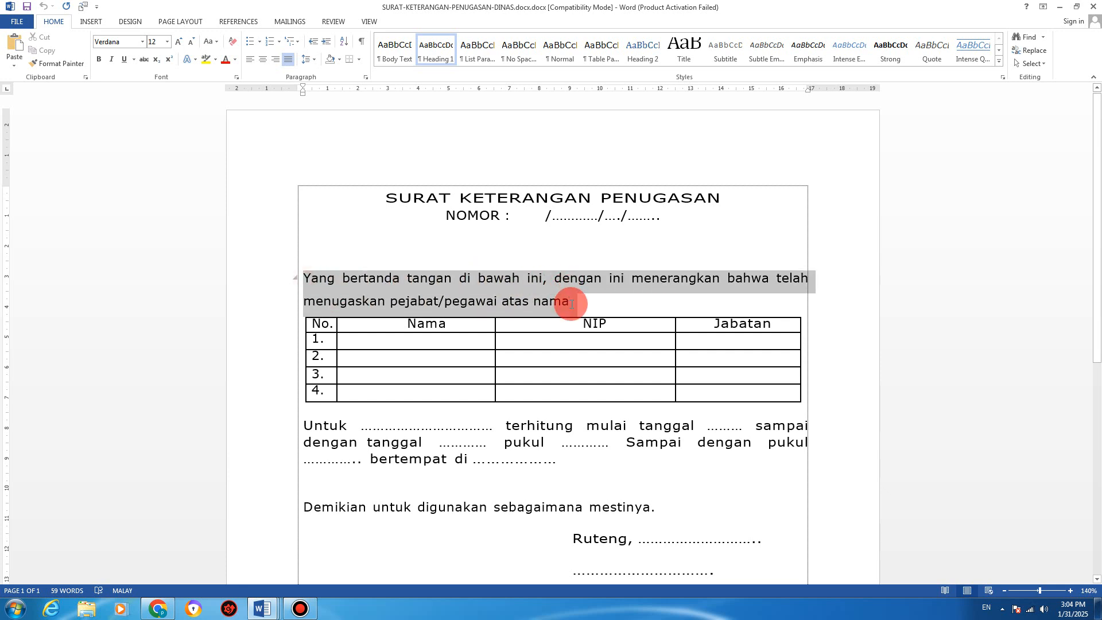
click(569, 300)
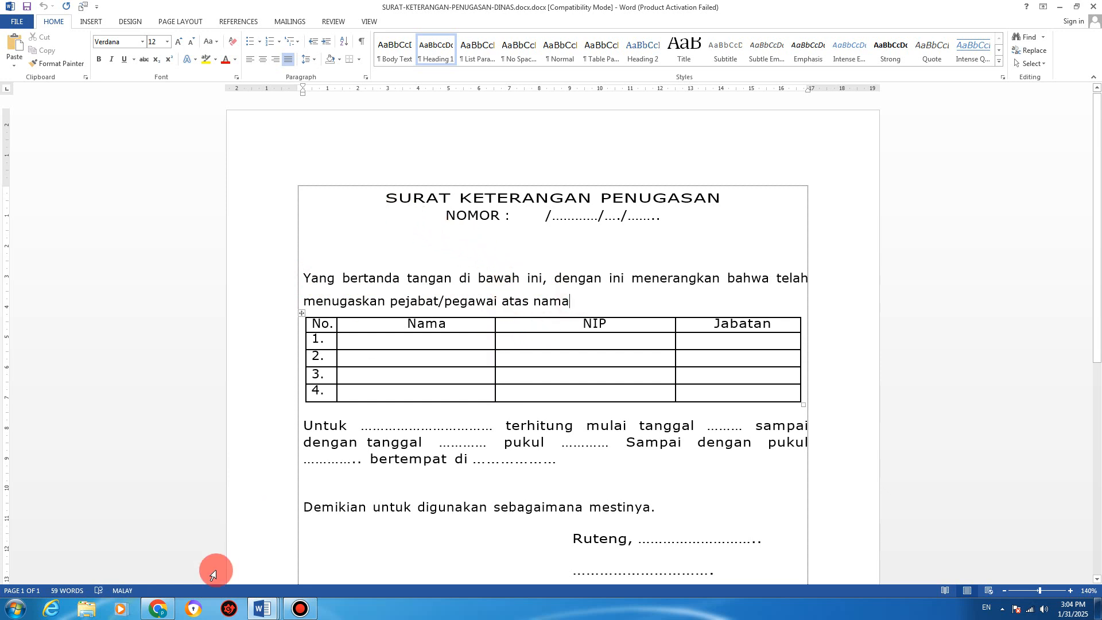
click(448, 269)
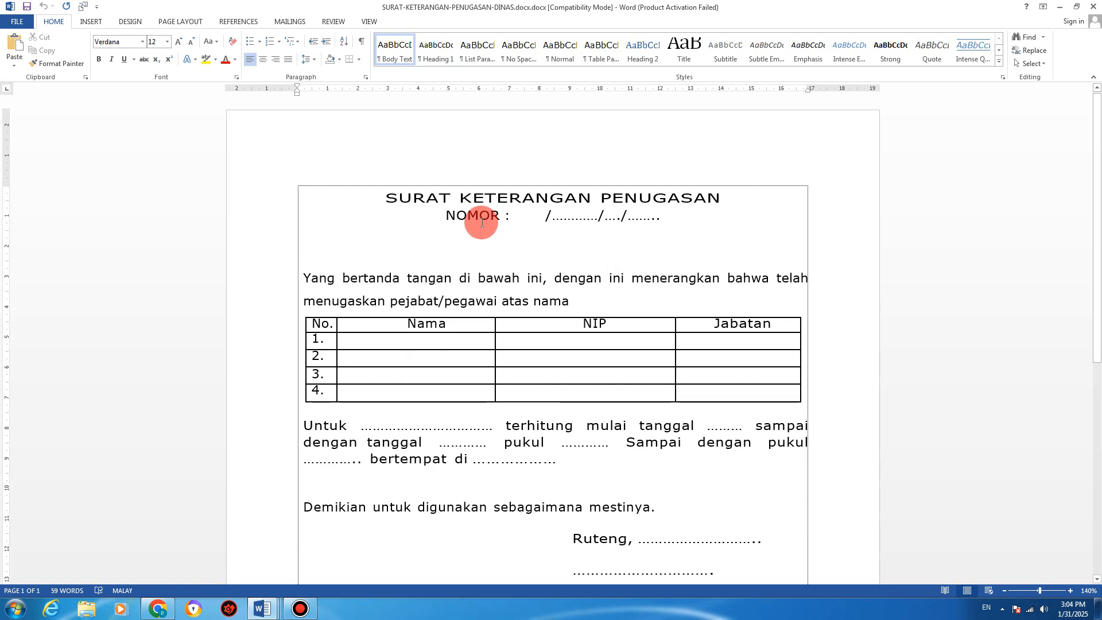
scroll(521, 292, down, 1)
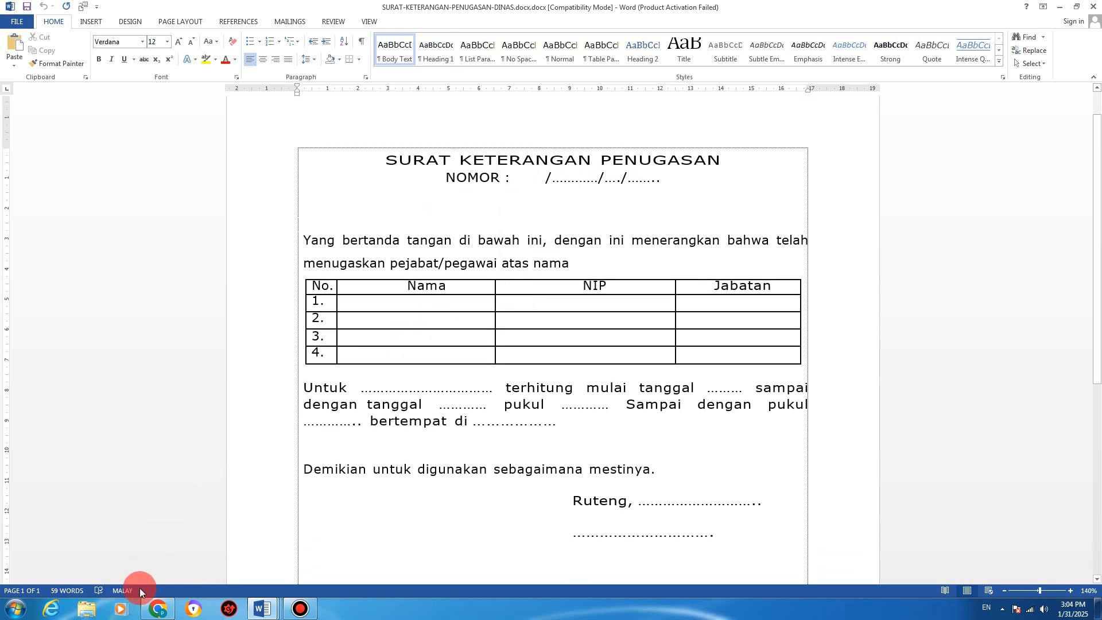
click(160, 608)
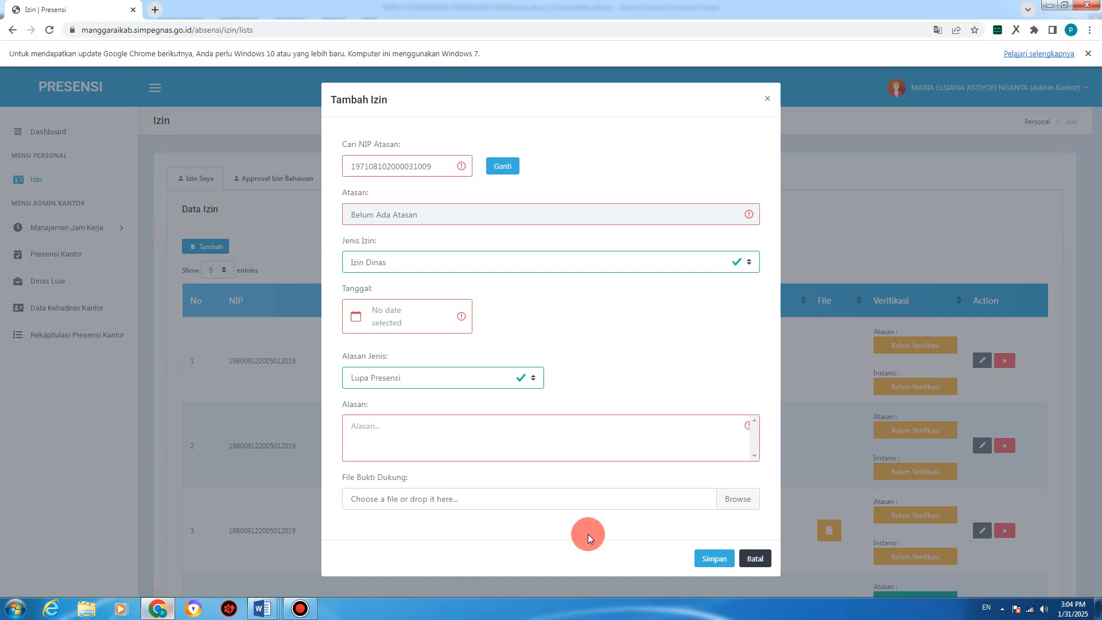
Step: Open and close the Jenis Izin list repeatedly, keeping Izin Dinas selected
click(385, 263)
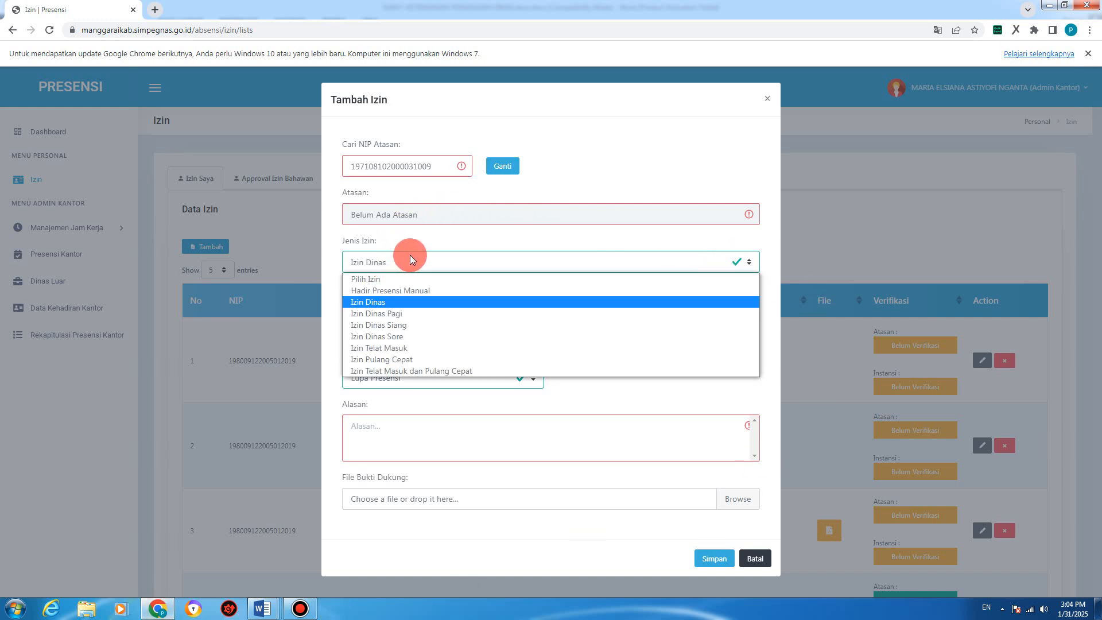
click(376, 302)
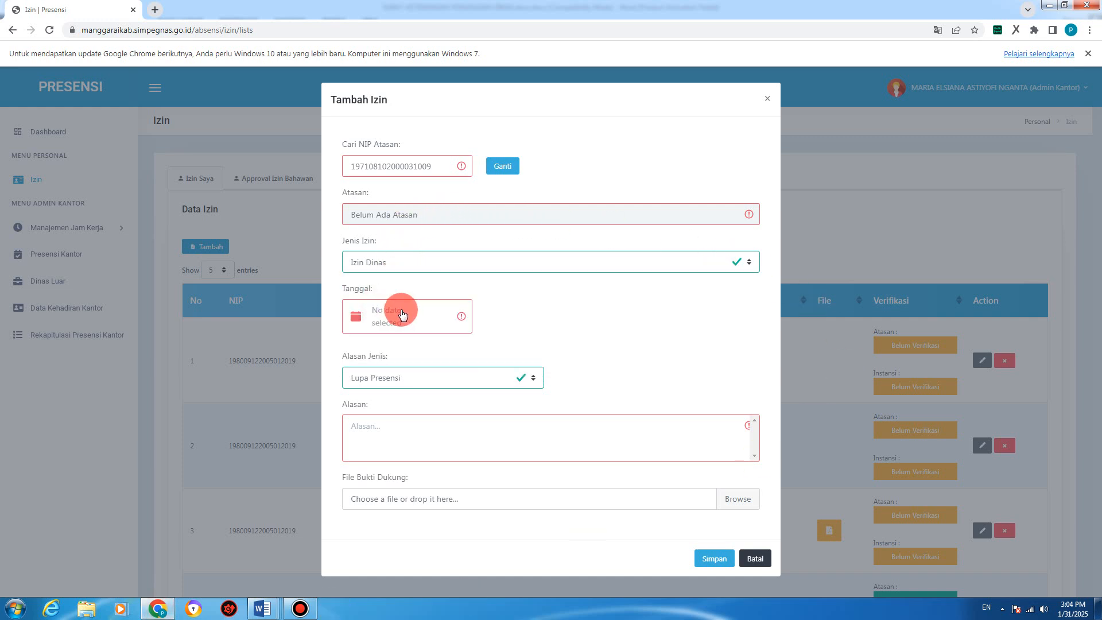
click(799, 369)
click(434, 263)
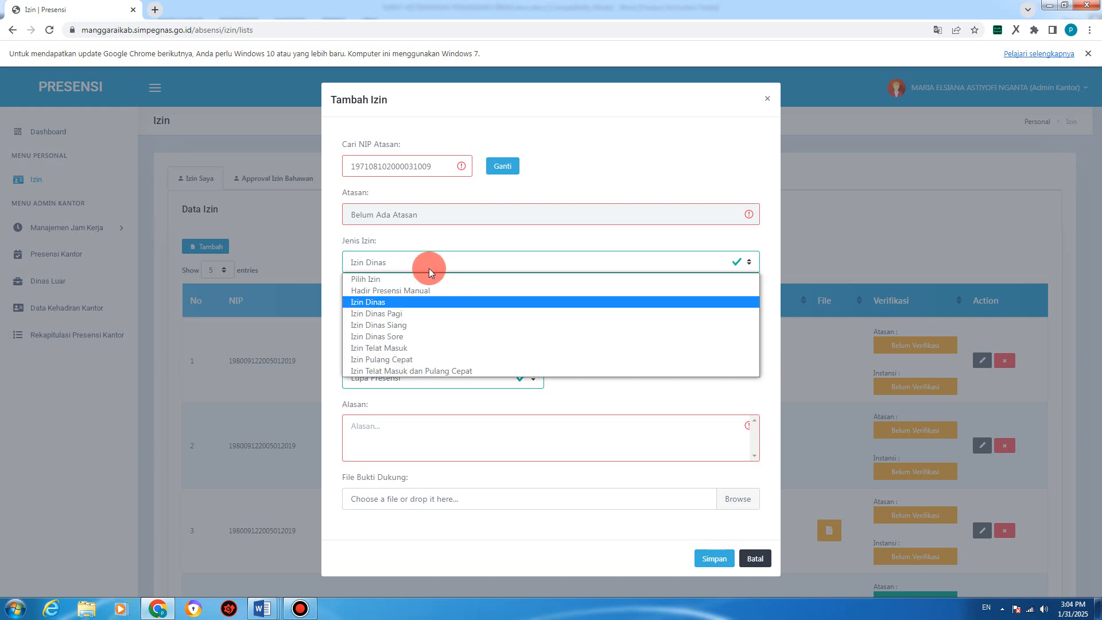
click(409, 301)
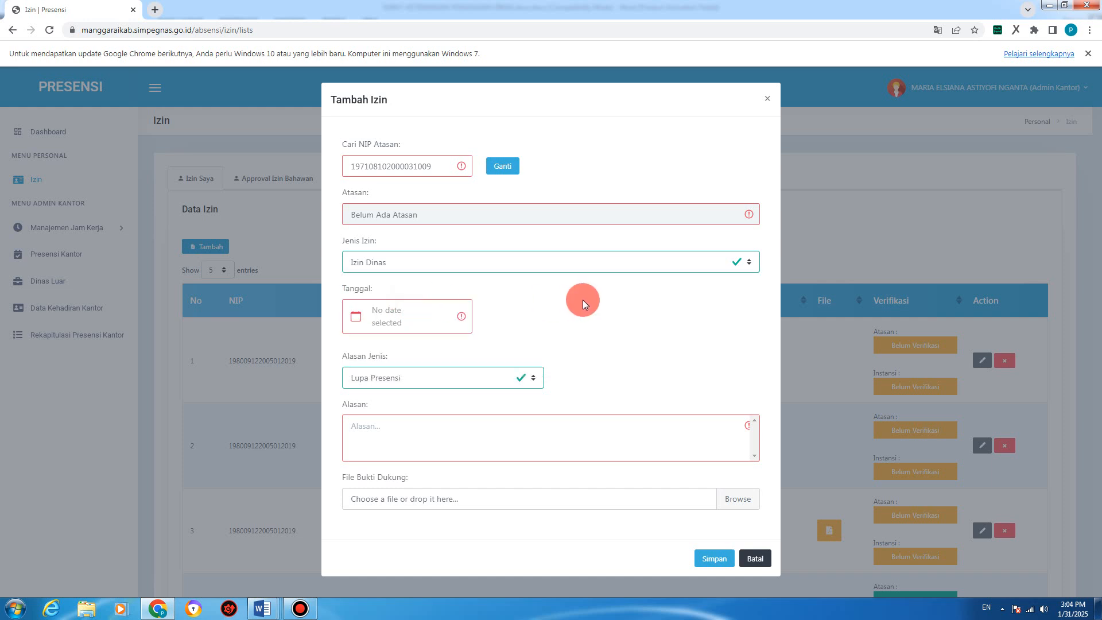
click(476, 266)
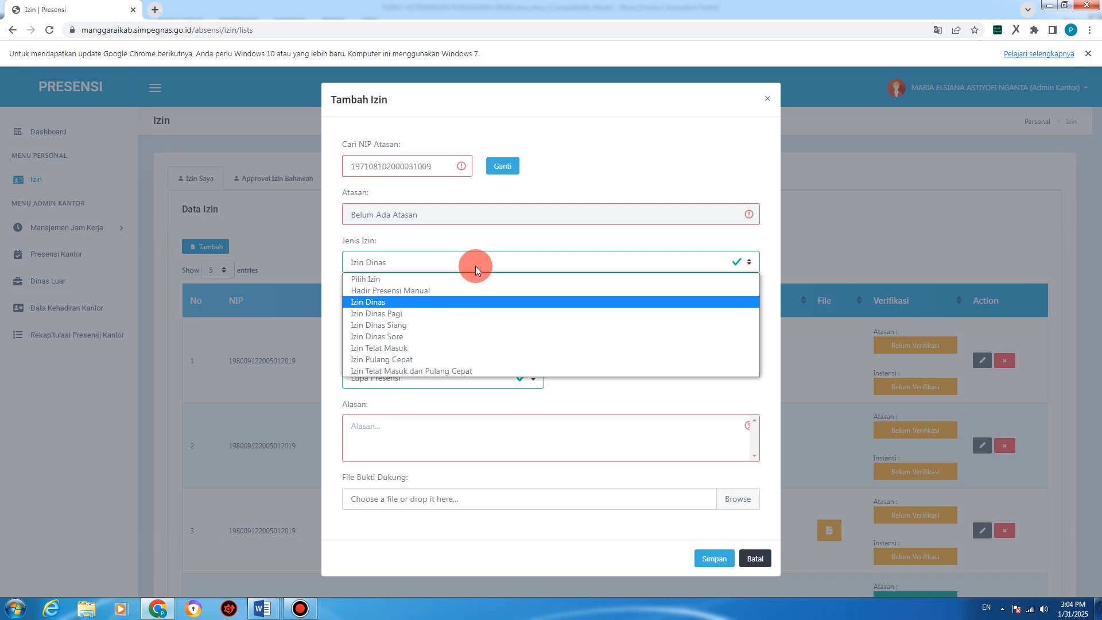
click(475, 267)
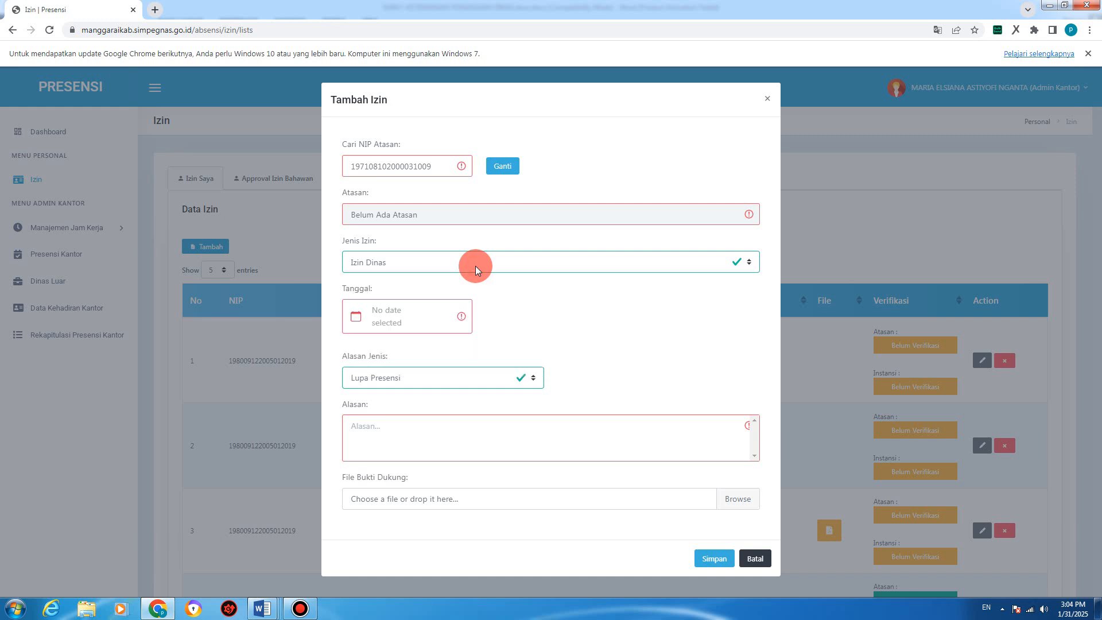
click(475, 267)
click(475, 266)
click(475, 266)
click(476, 266)
click(488, 265)
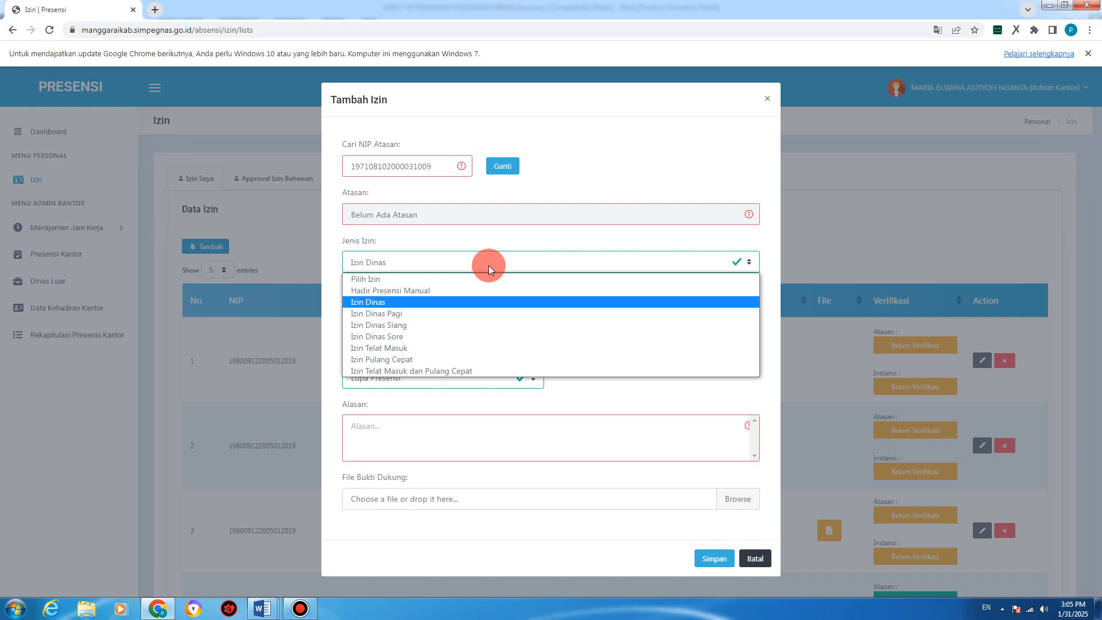
click(488, 265)
click(488, 266)
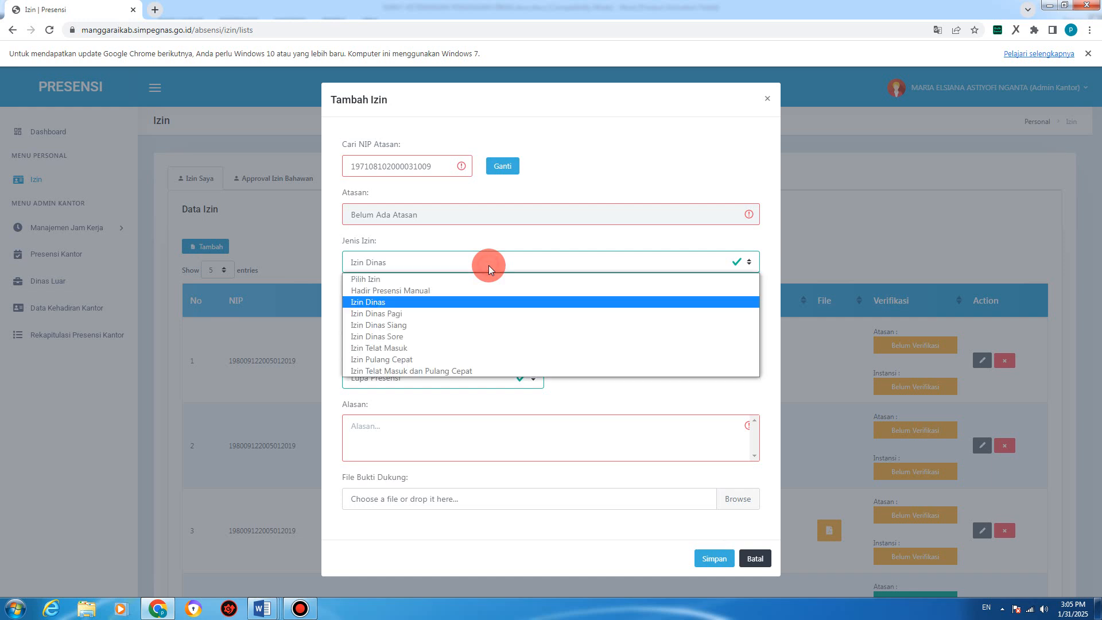
click(425, 302)
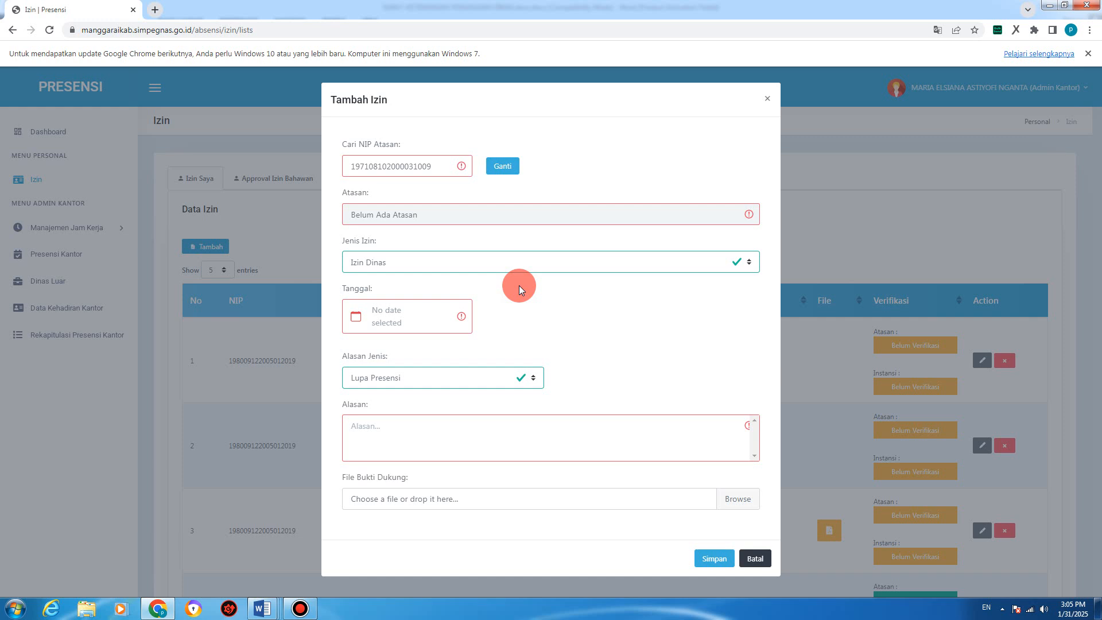
Step: Change the Jenis Izin leave type from Izin Dinas to Izin Dinas Pagi
click(432, 269)
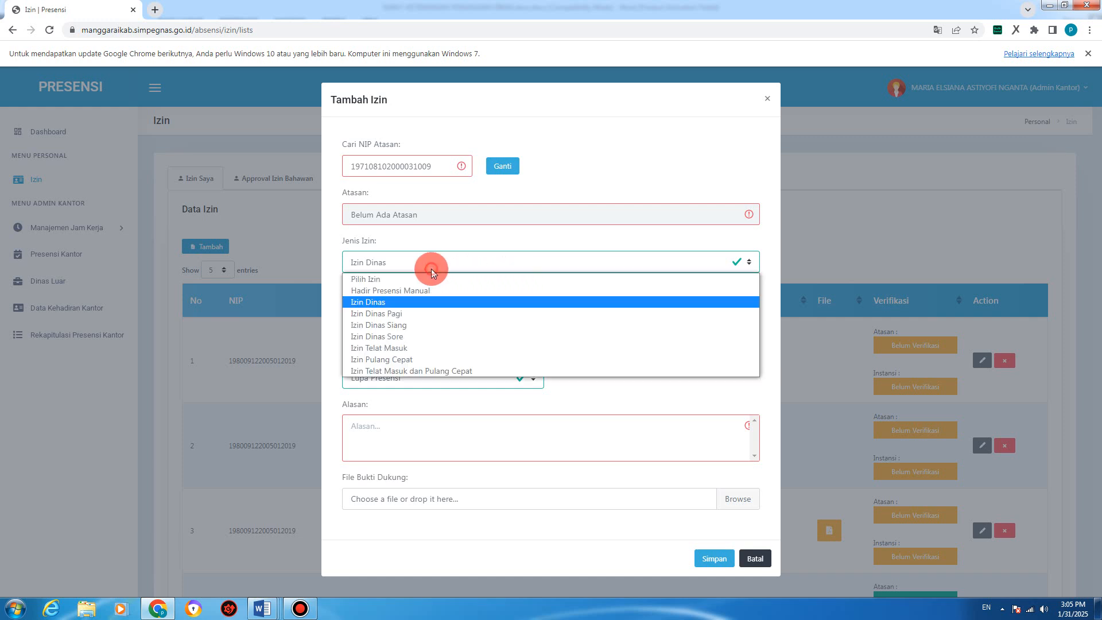
click(432, 298)
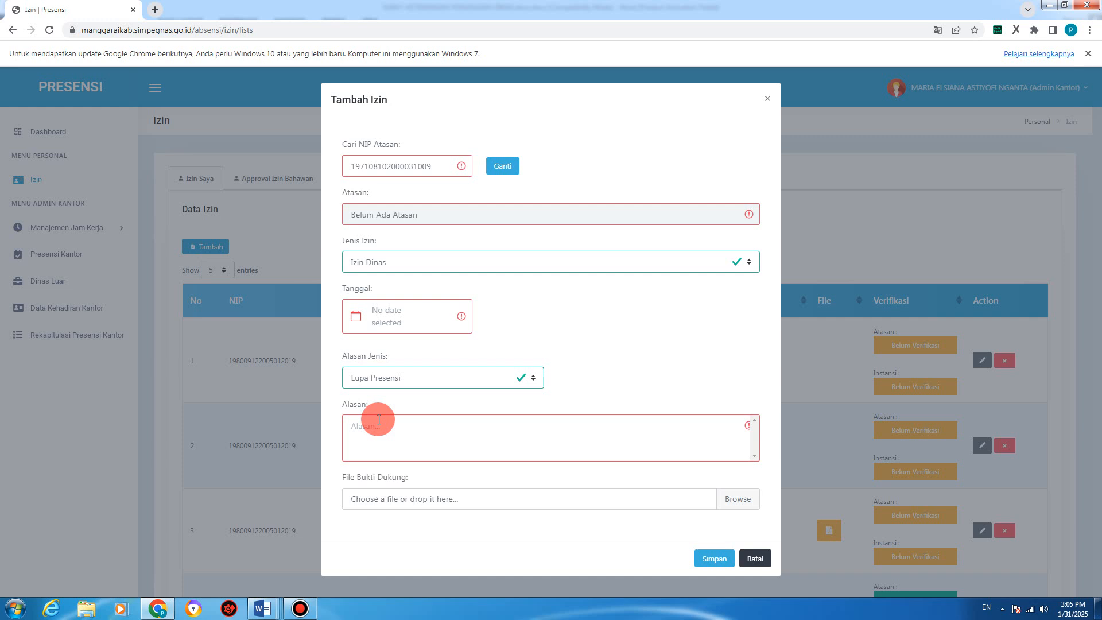
click(449, 264)
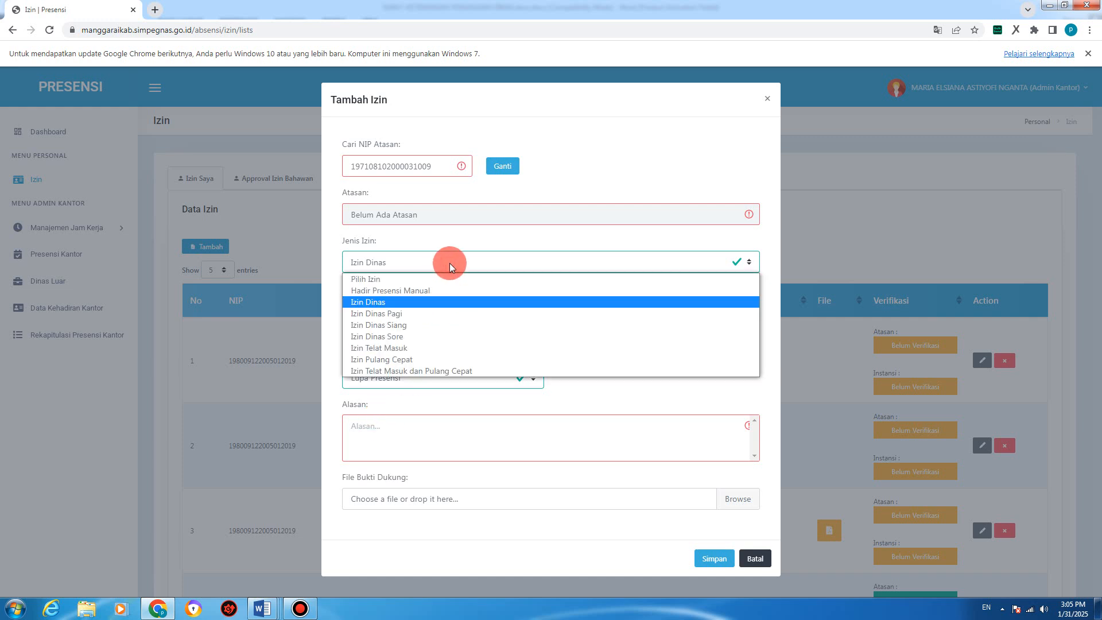
click(435, 315)
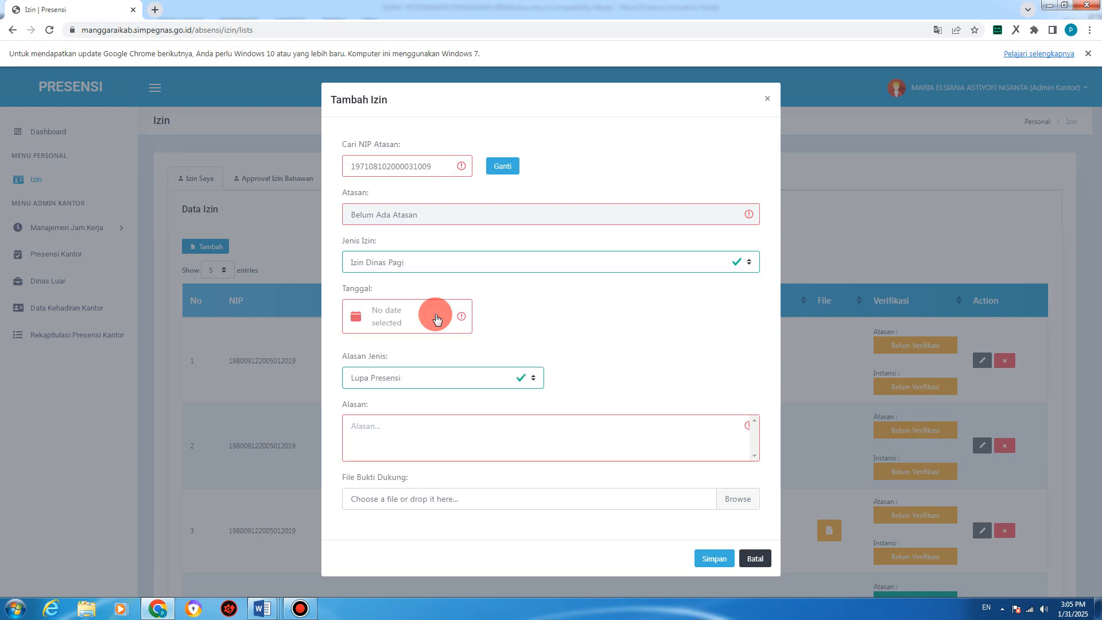
click(263, 608)
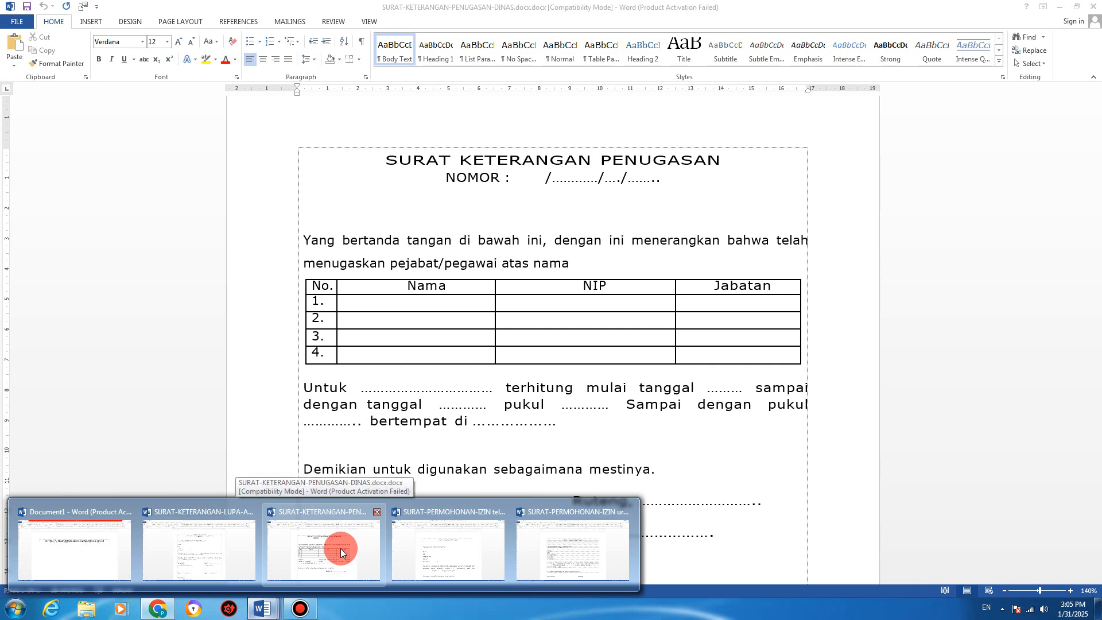
click(340, 553)
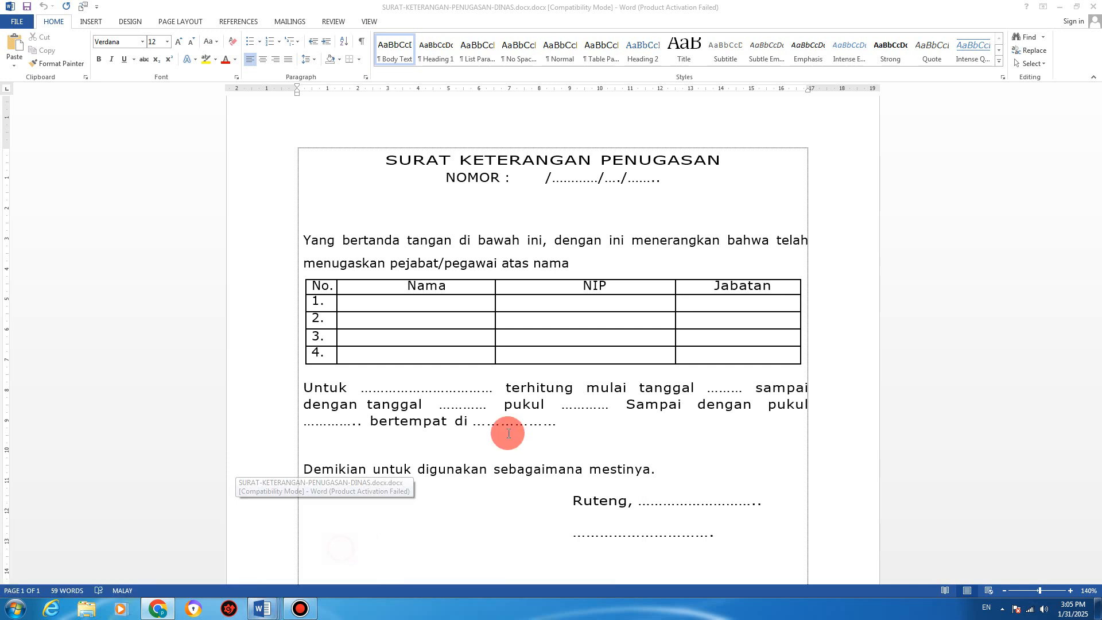
click(533, 324)
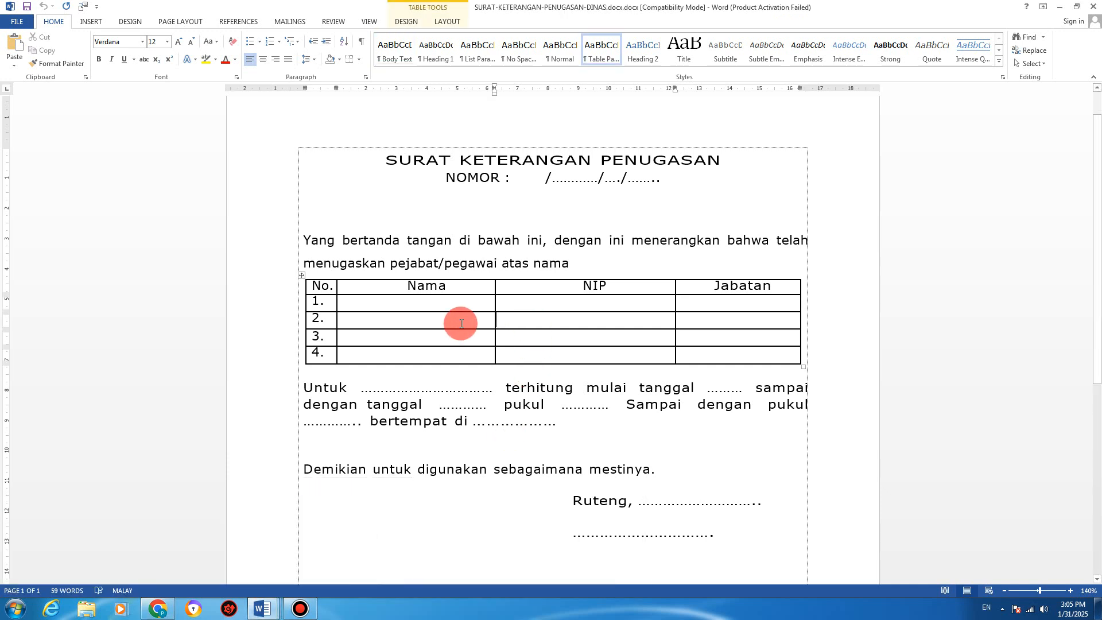
click(428, 305)
click(158, 608)
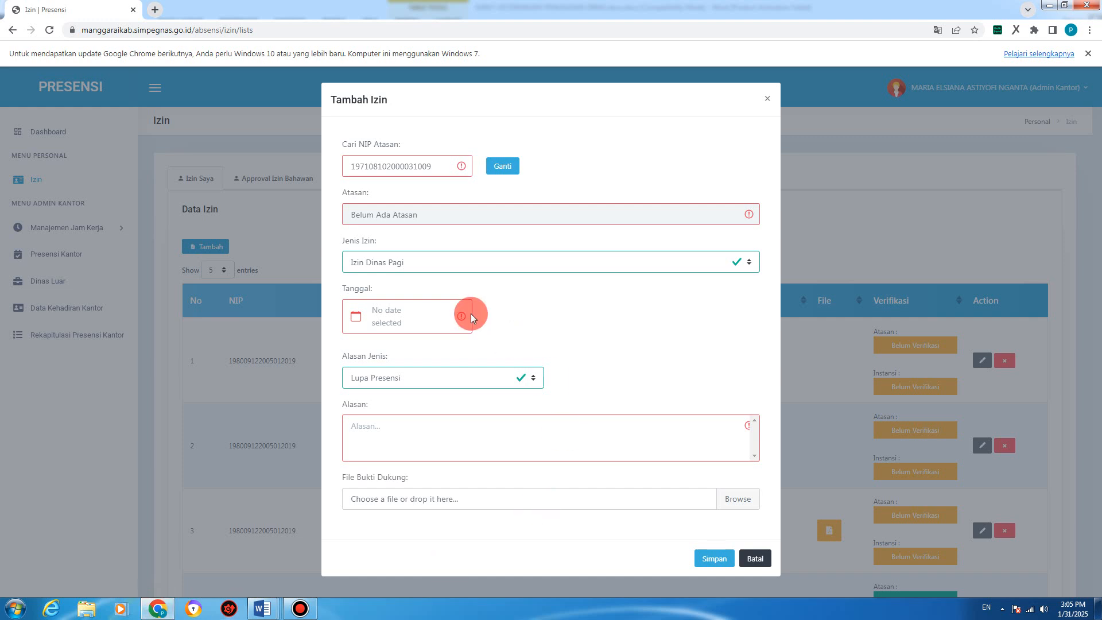
click(385, 262)
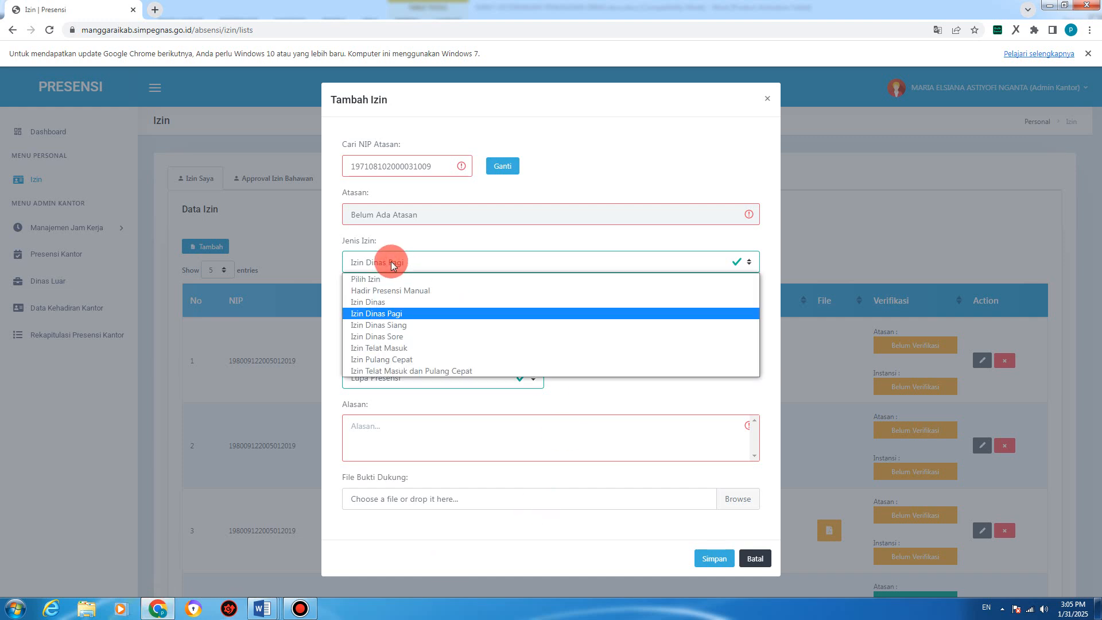
Step: Close the leave list keeping Izin Dinas Pagi and glance at the assignment letter in Word
click(407, 315)
click(252, 609)
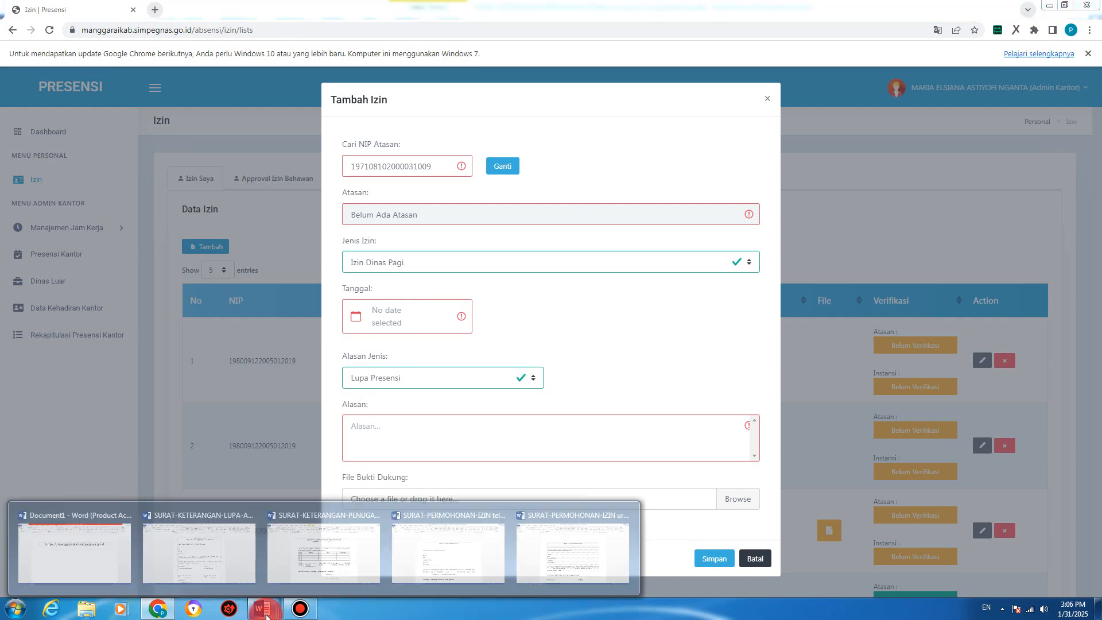
click(313, 543)
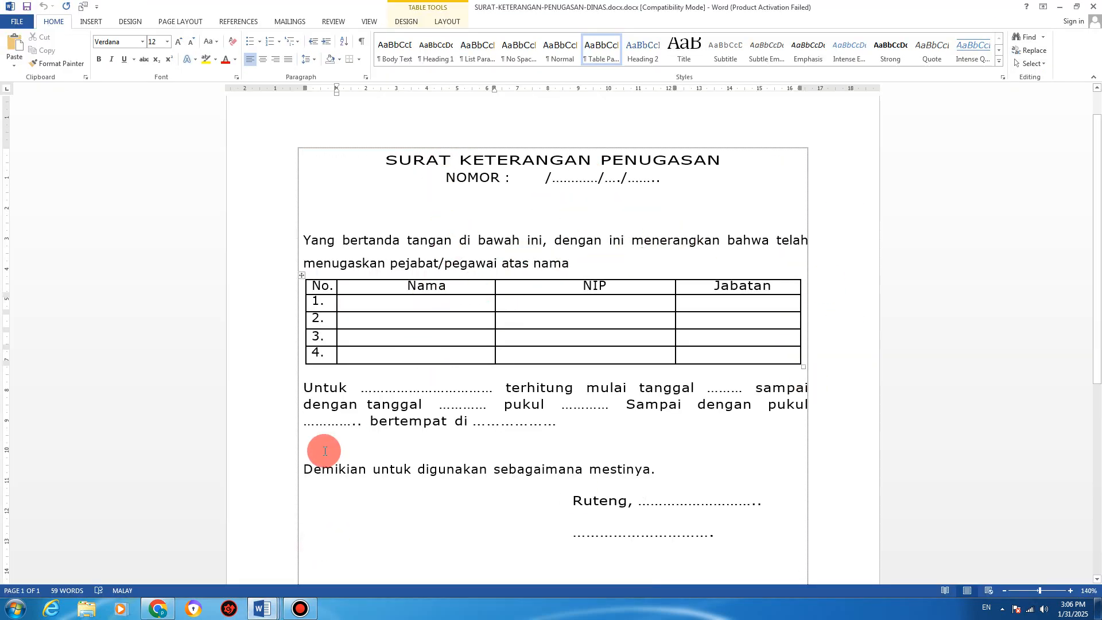
click(160, 609)
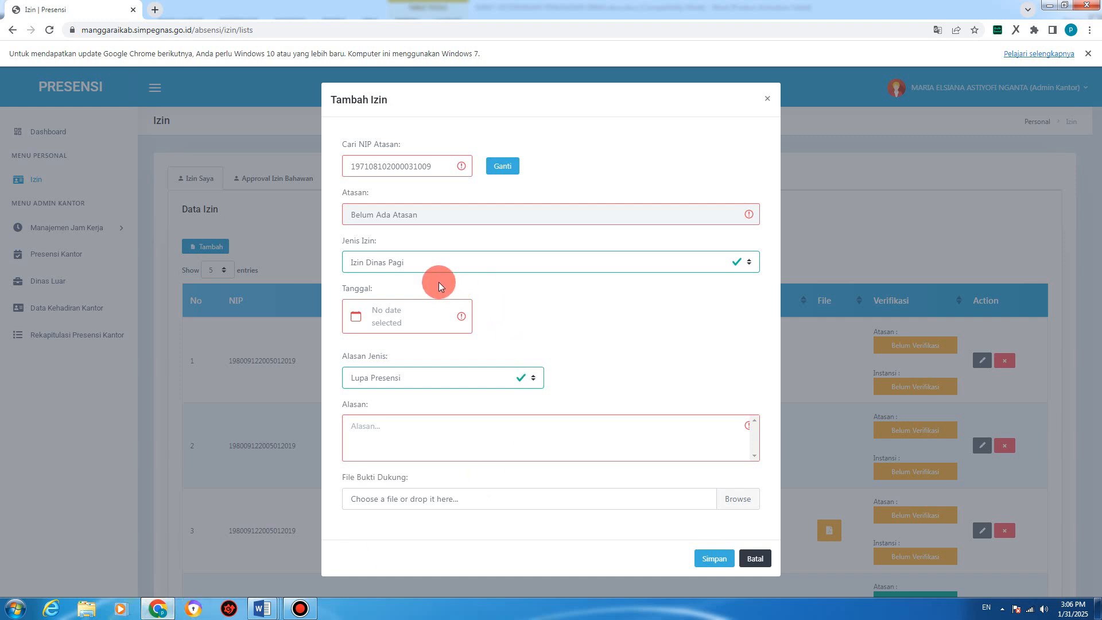
Step: Browse the Jenis Izin options unchanged, then bring up the telat masuk permission letter in Word
click(394, 262)
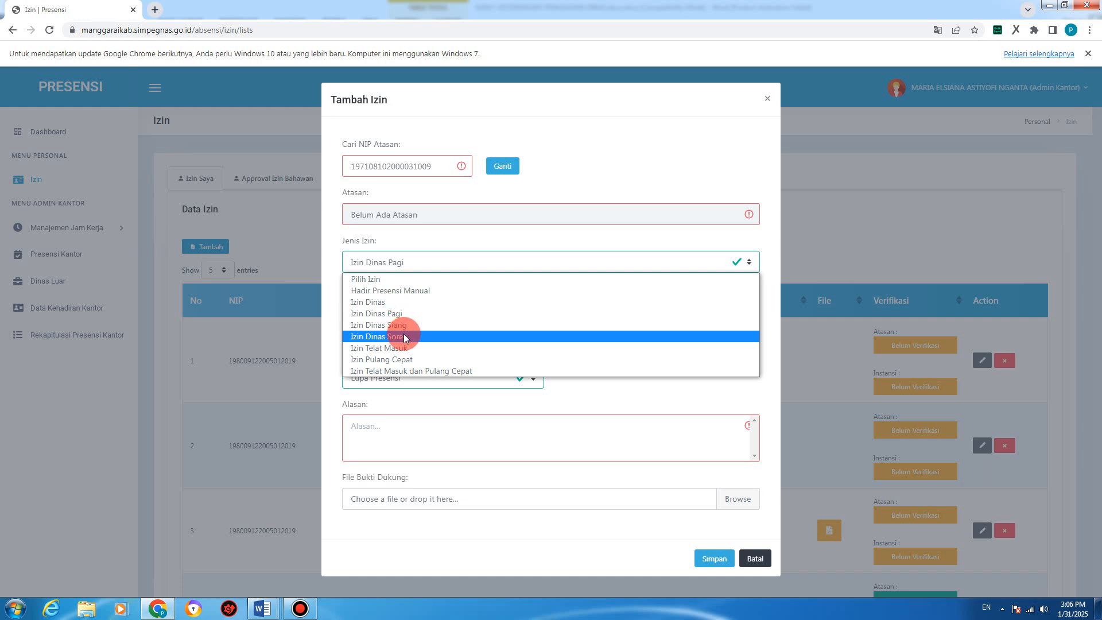
click(497, 239)
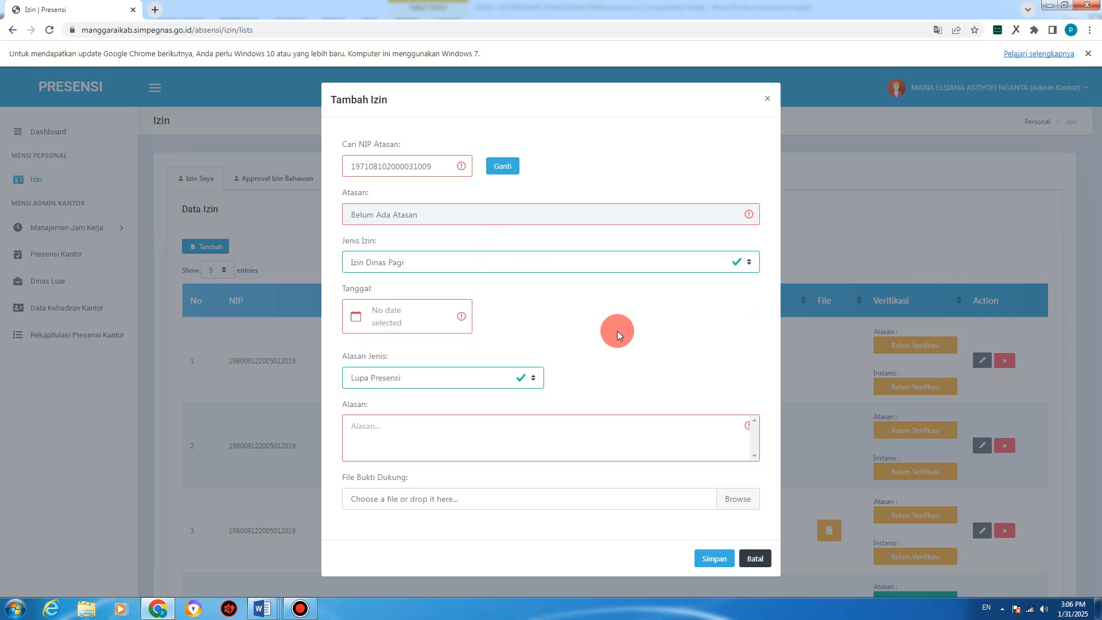
click(380, 265)
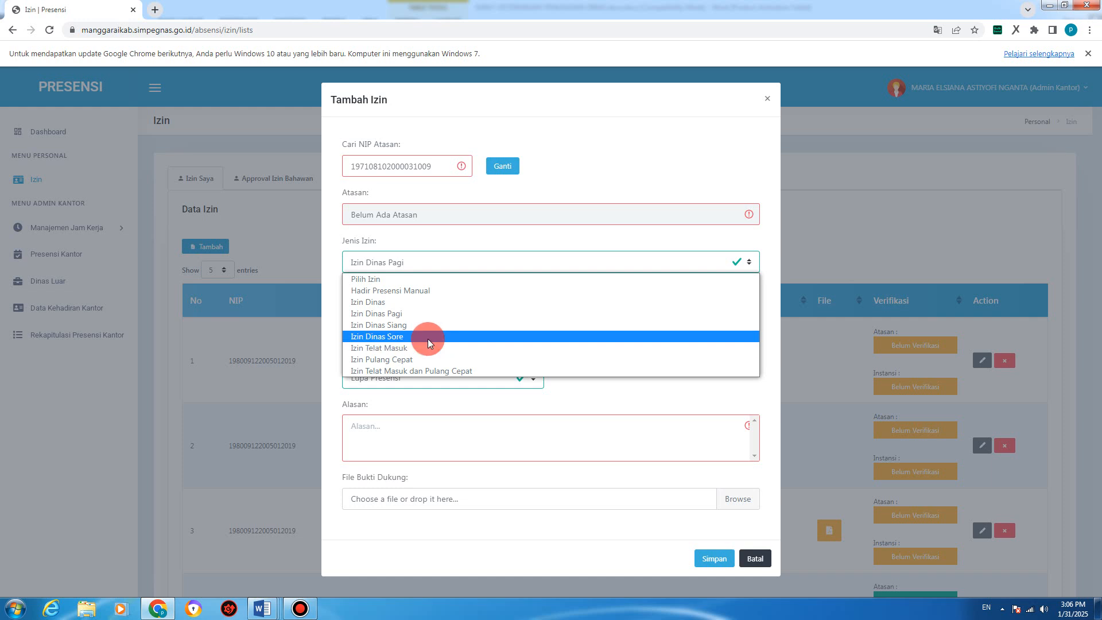
click(488, 238)
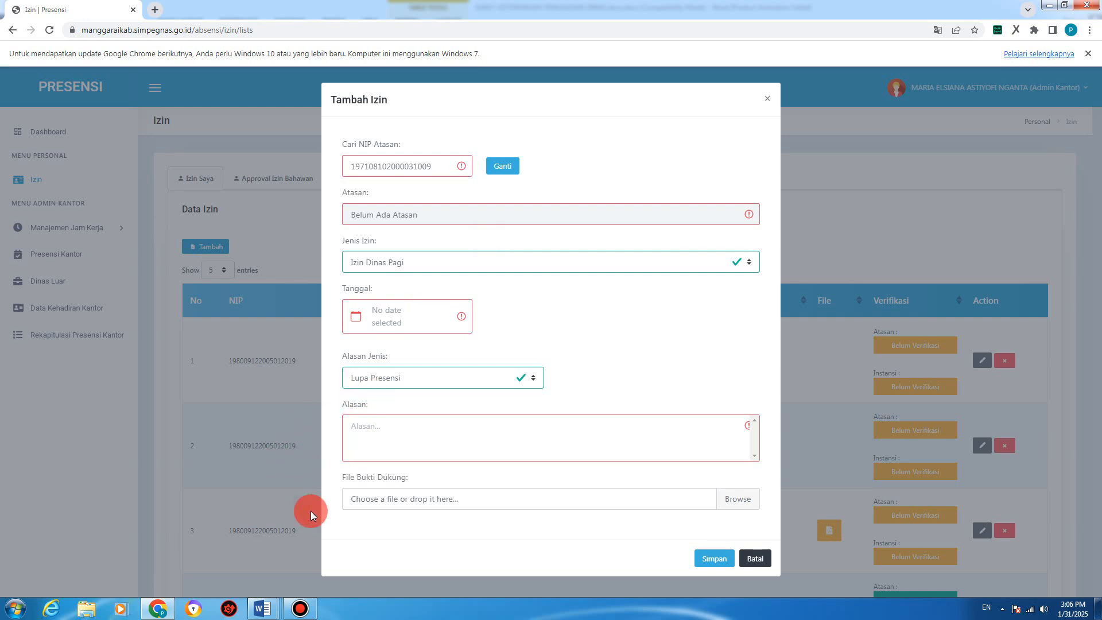
click(266, 611)
click(432, 565)
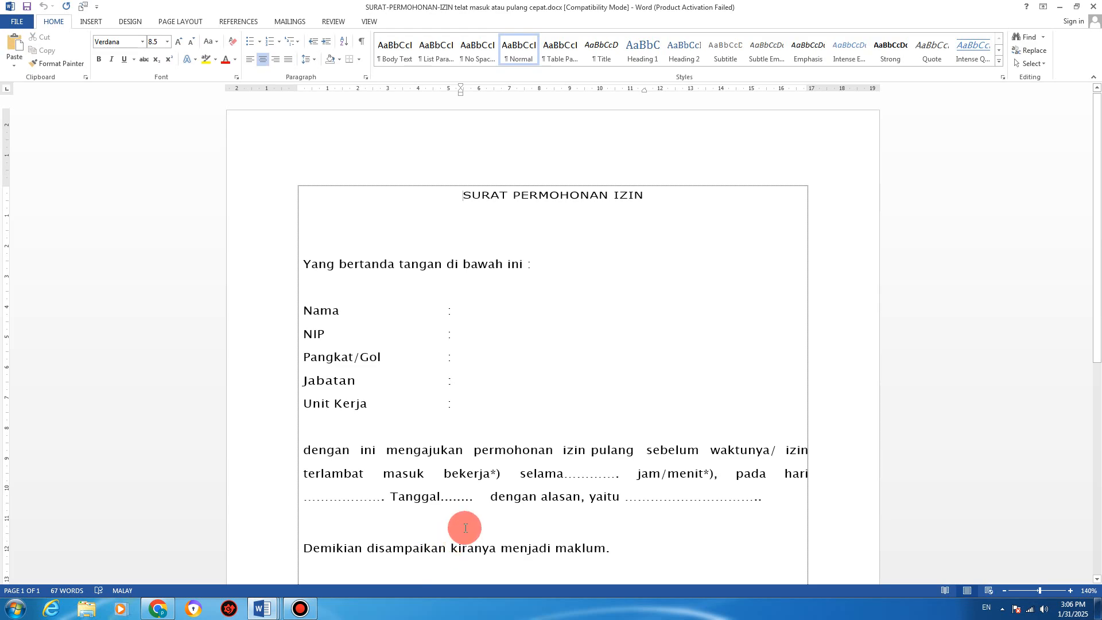
Step: Read the upper part of the SURAT PERMOHONAN IZIN telat masuk letter around Pangkat/Gol
click(607, 354)
scroll(608, 354, down, 1)
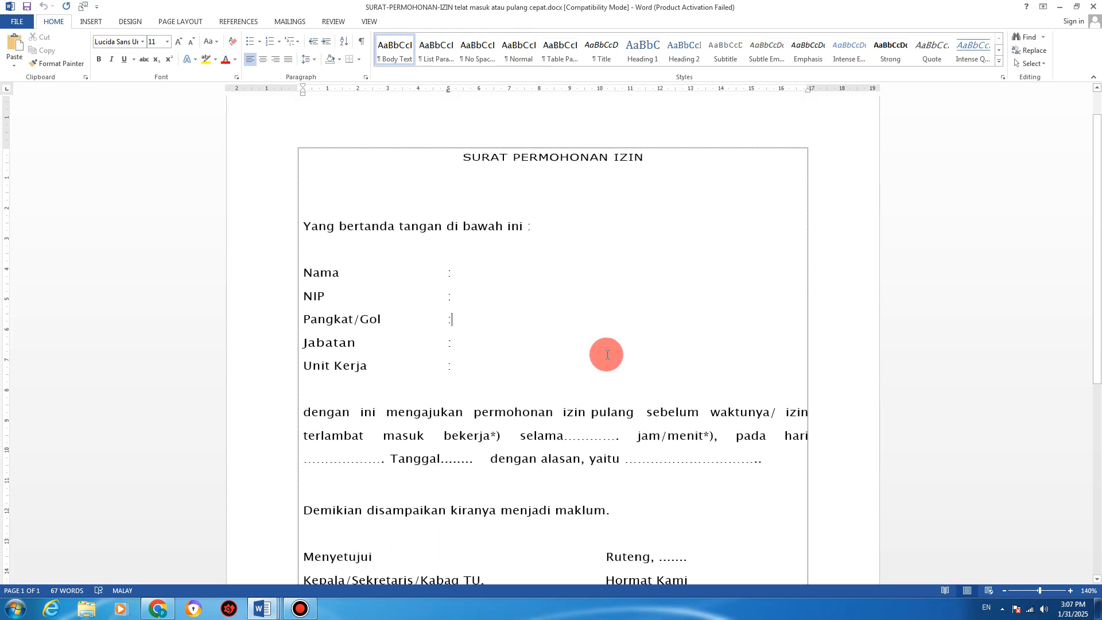
scroll(607, 354, down, 3)
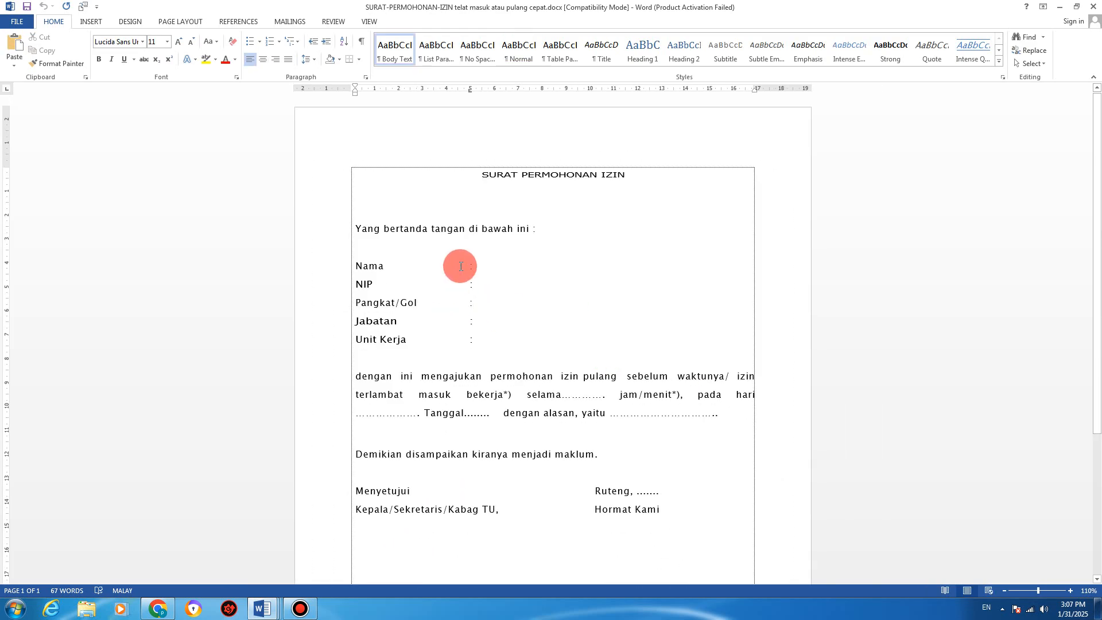
scroll(586, 279, down, 1)
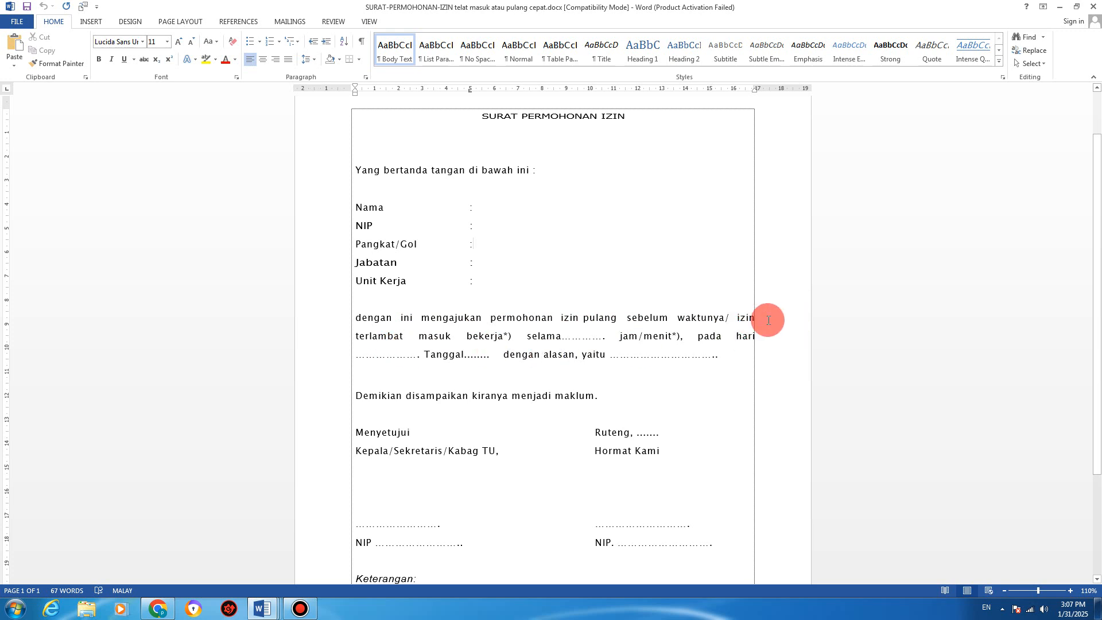
scroll(464, 389, down, 1)
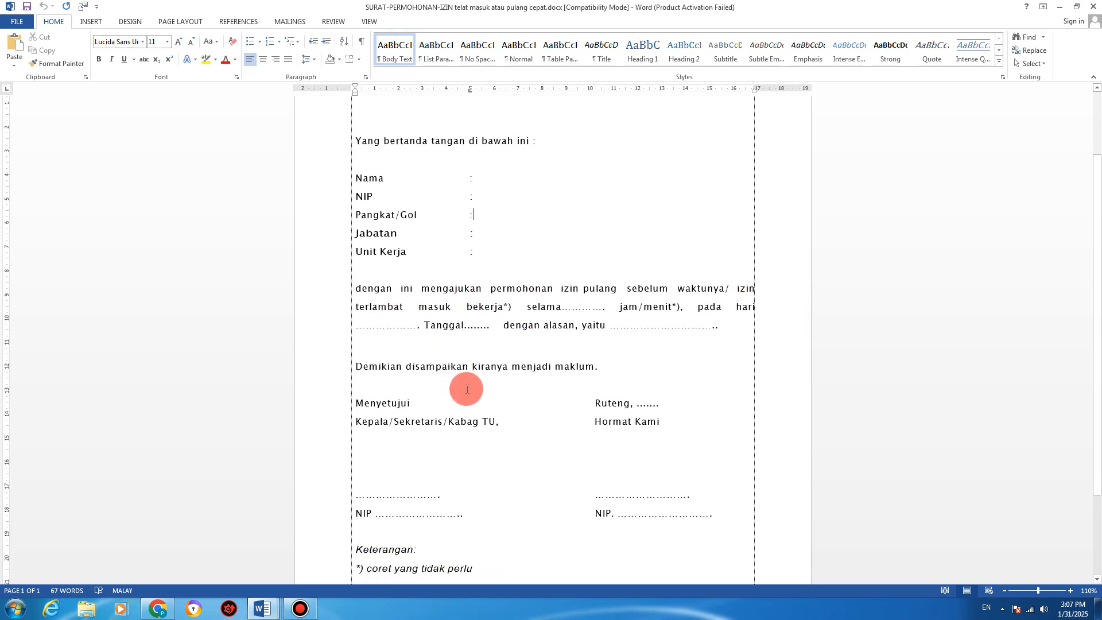
scroll(471, 367, up, 1)
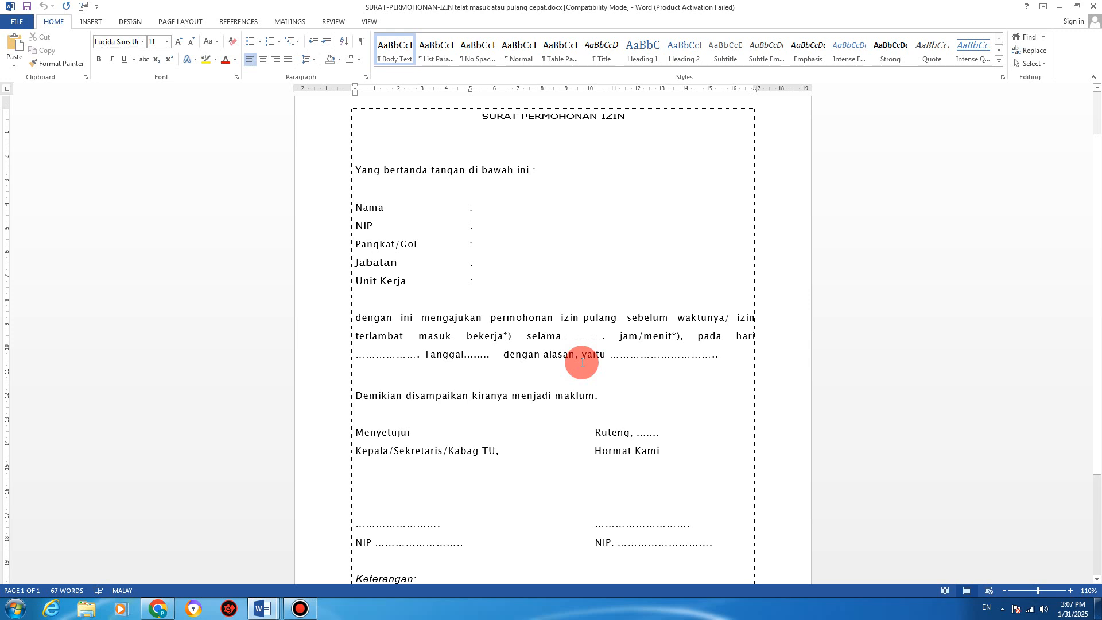
Step: Check the blank after 'yaitu' and return to the Tambah Izin form in Chrome
click(630, 356)
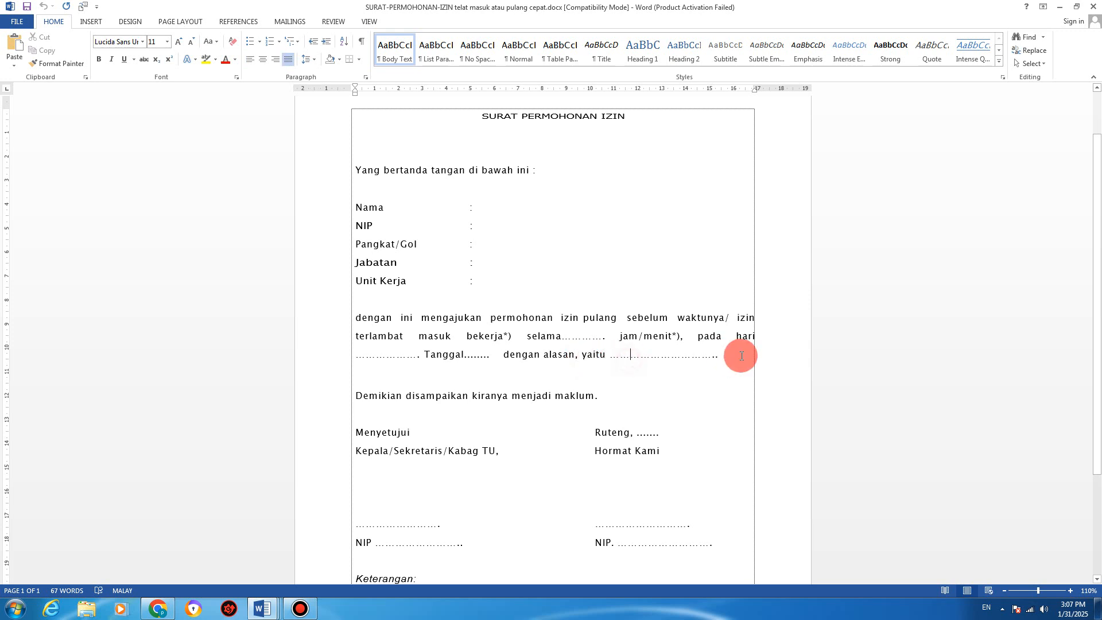
scroll(546, 446, down, 1)
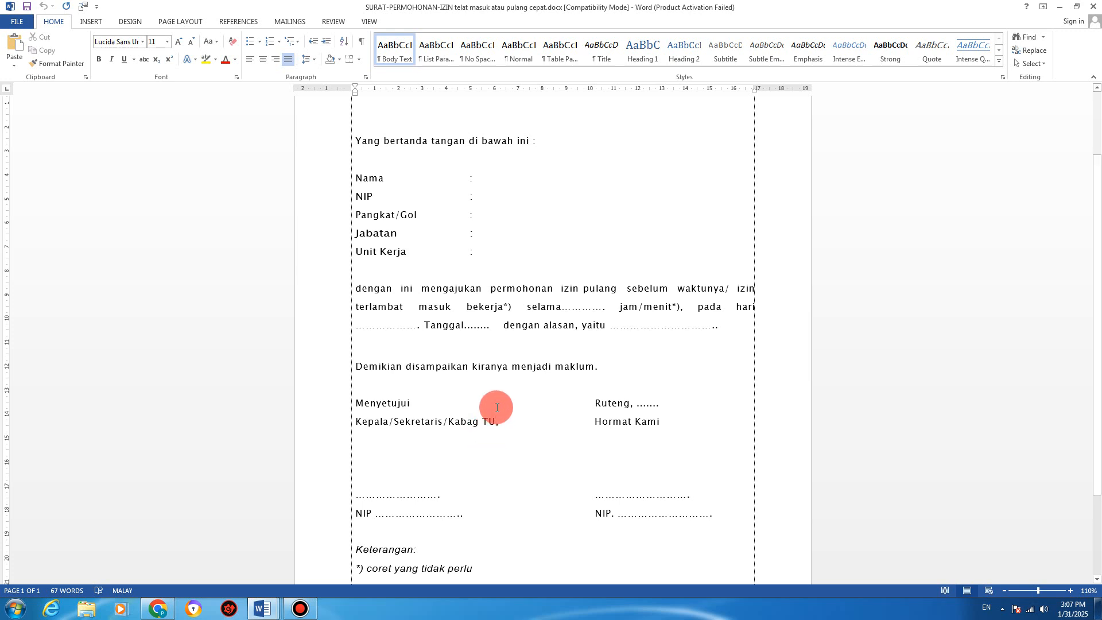
scroll(495, 411, down, 2)
scroll(496, 409, up, 2)
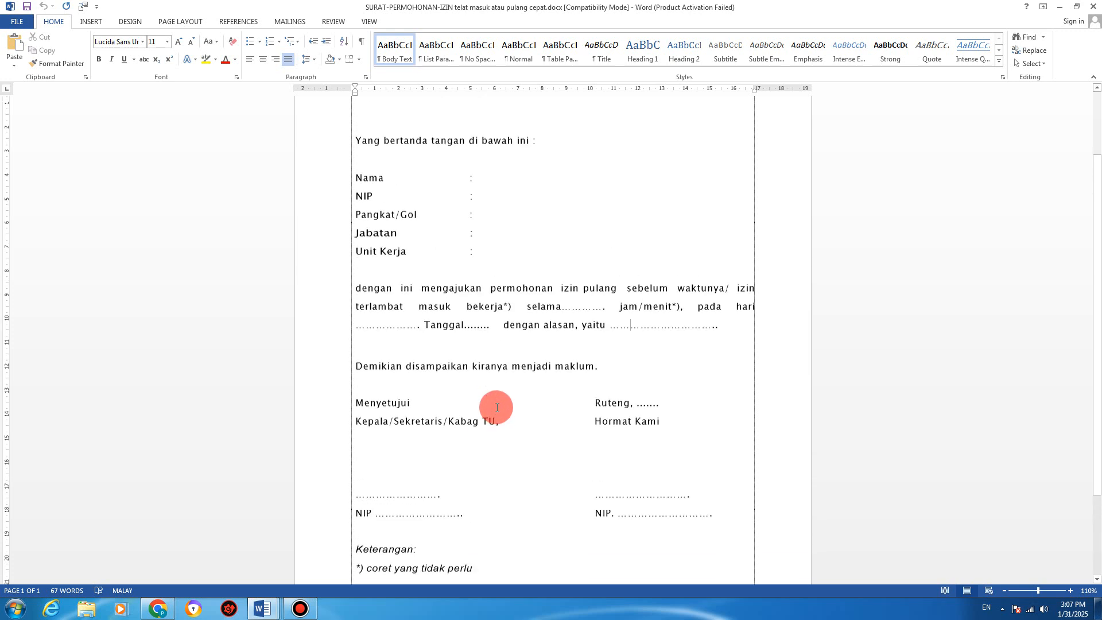
scroll(537, 408, down, 4)
scroll(539, 409, up, 3)
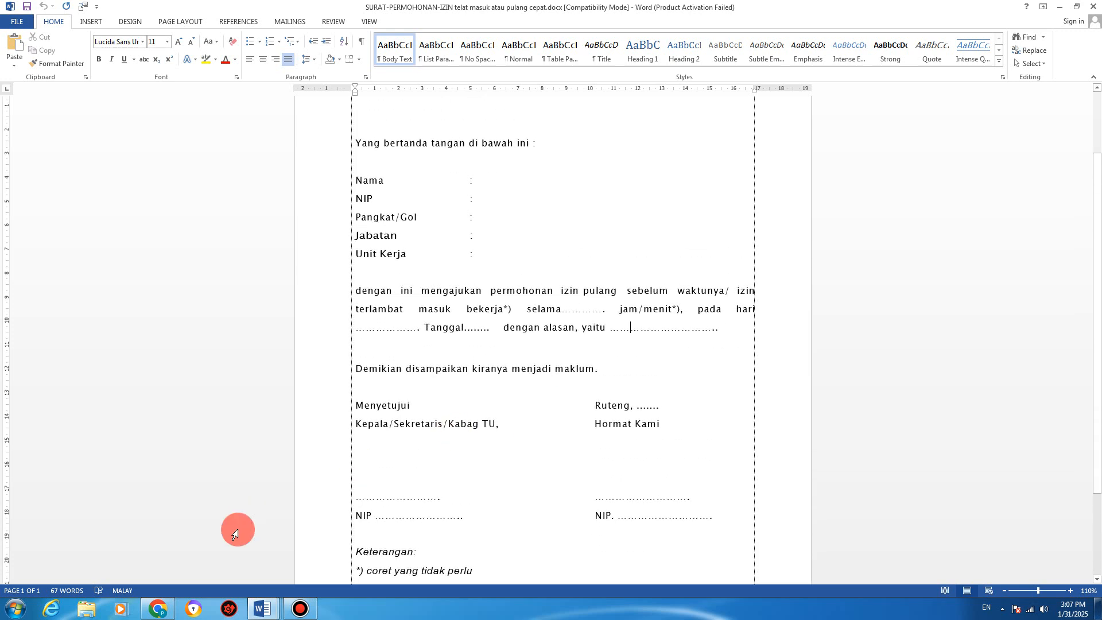
click(158, 608)
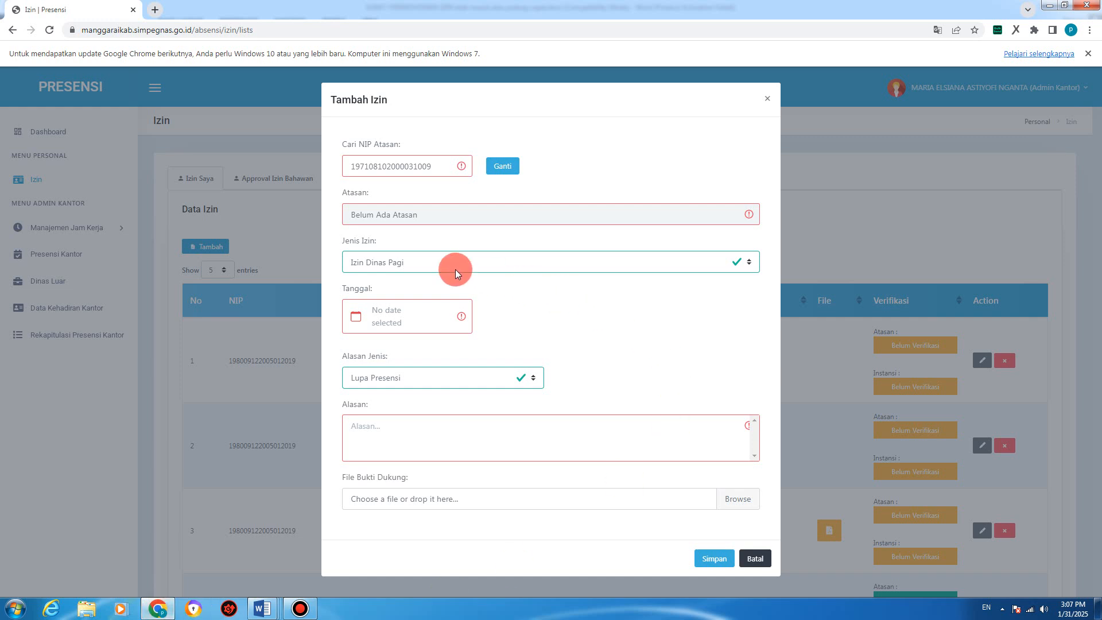
Step: Set leave type to Izin Telat Masuk dan Pulang Cepat and compare the matching Word letters
click(423, 263)
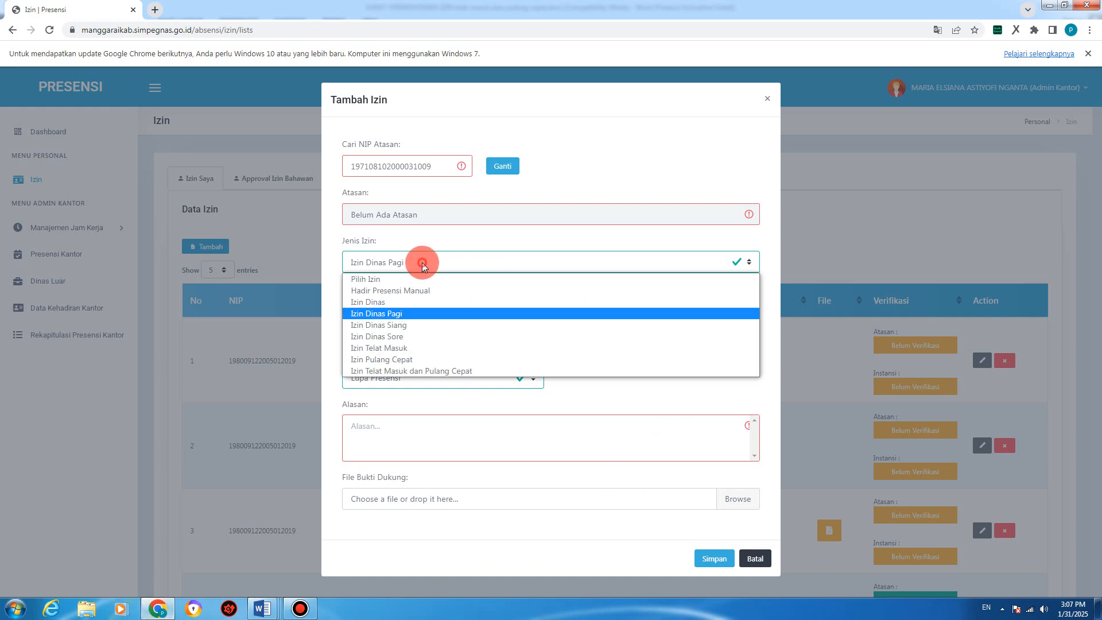
click(402, 371)
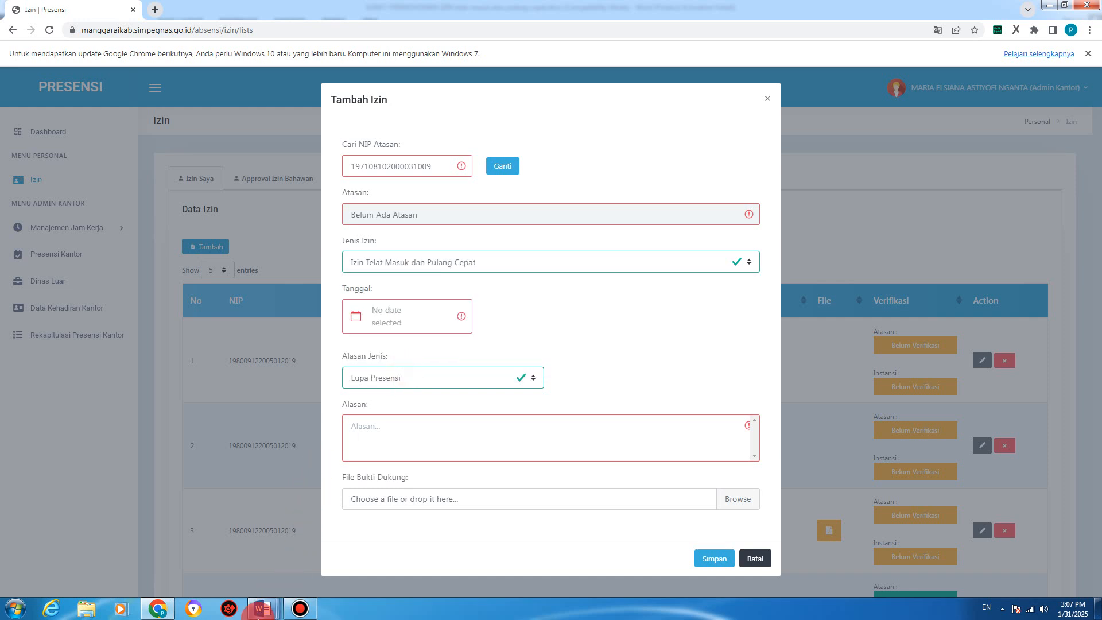
mouse_move(257, 612)
click(557, 554)
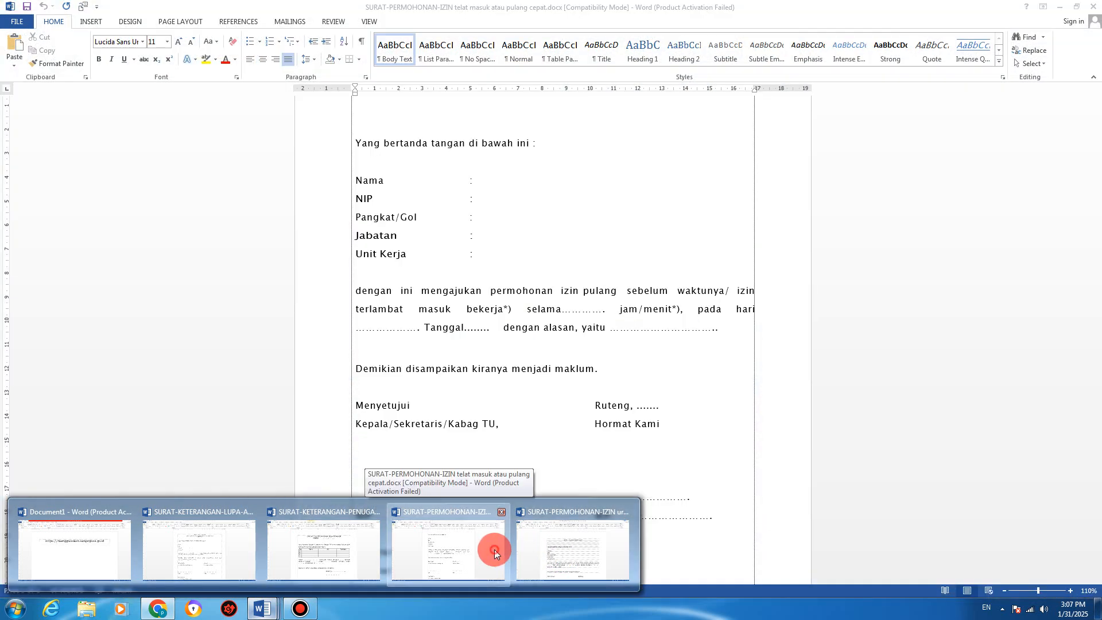
click(495, 549)
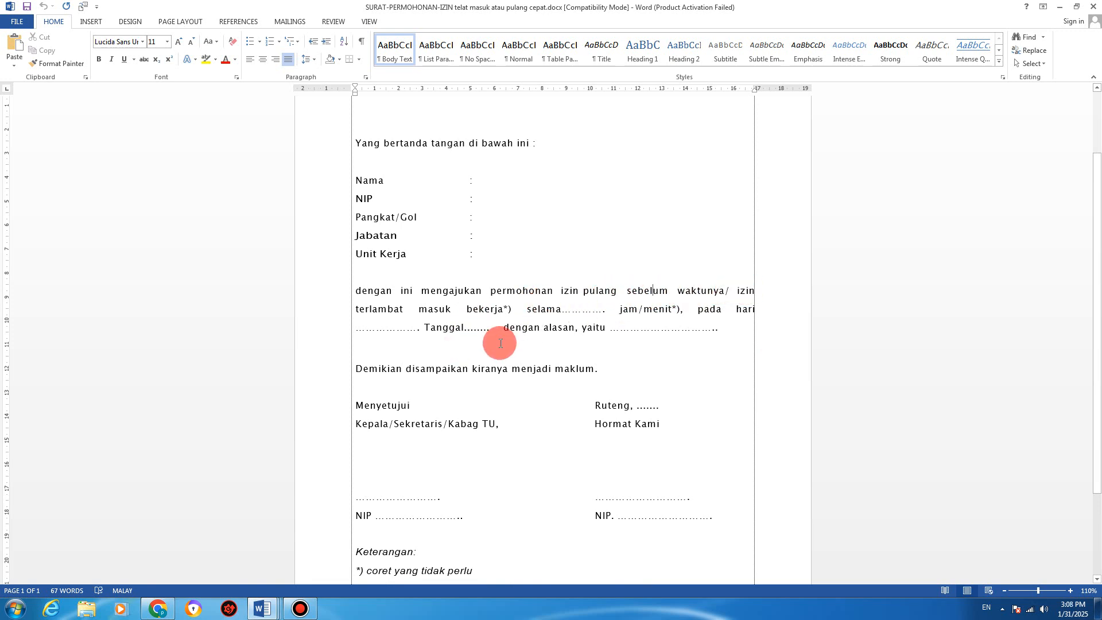
click(158, 613)
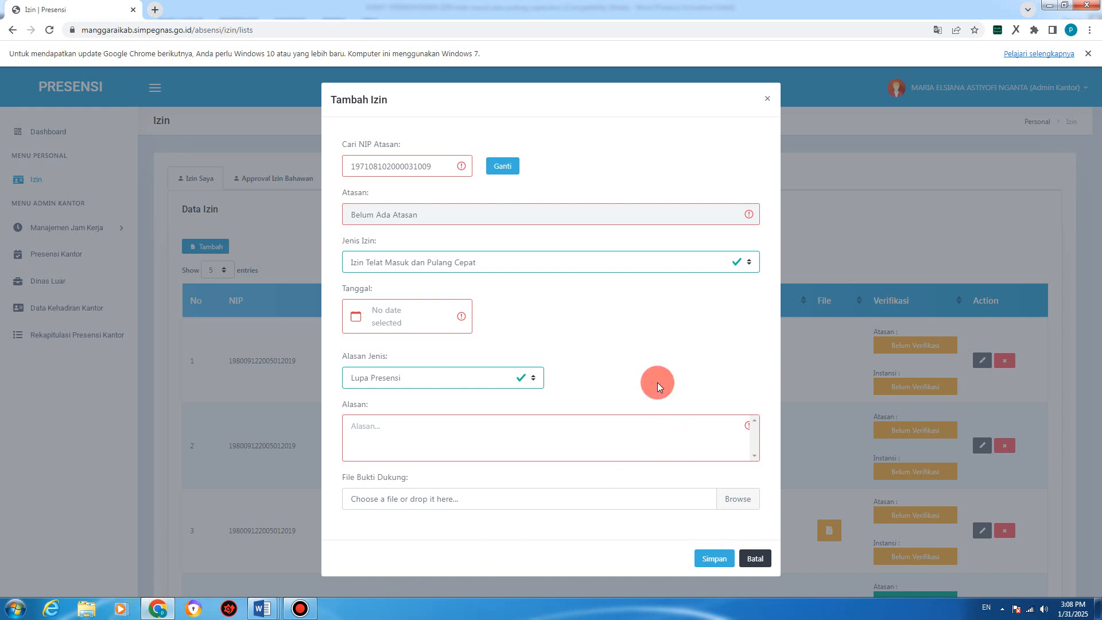
Step: Switch the Jenis Izin leave type back to Izin Dinas
click(443, 263)
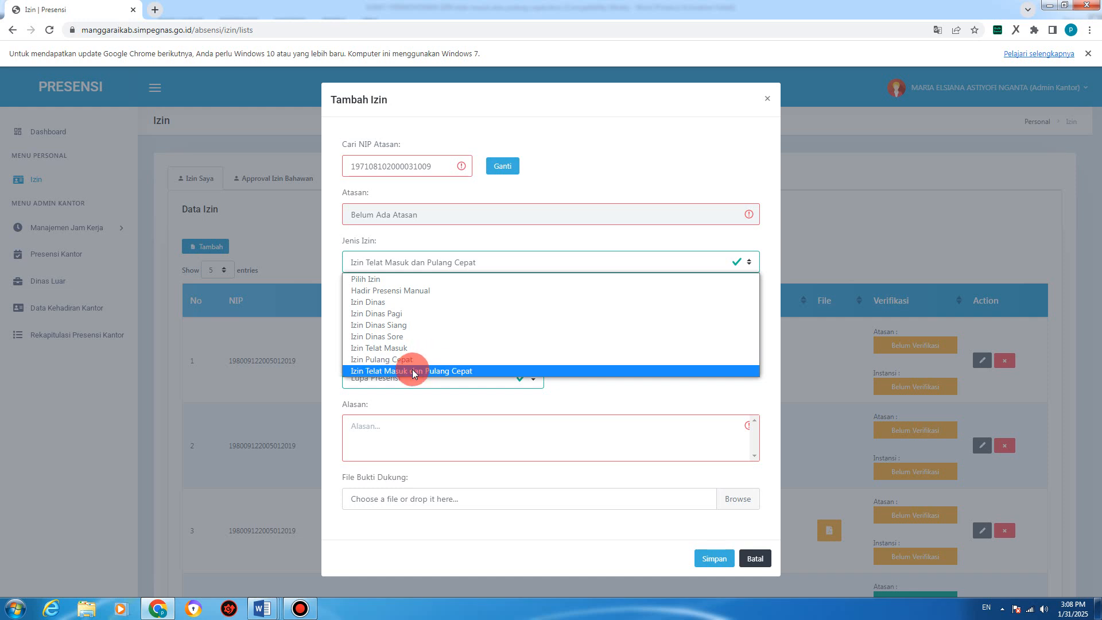
click(582, 398)
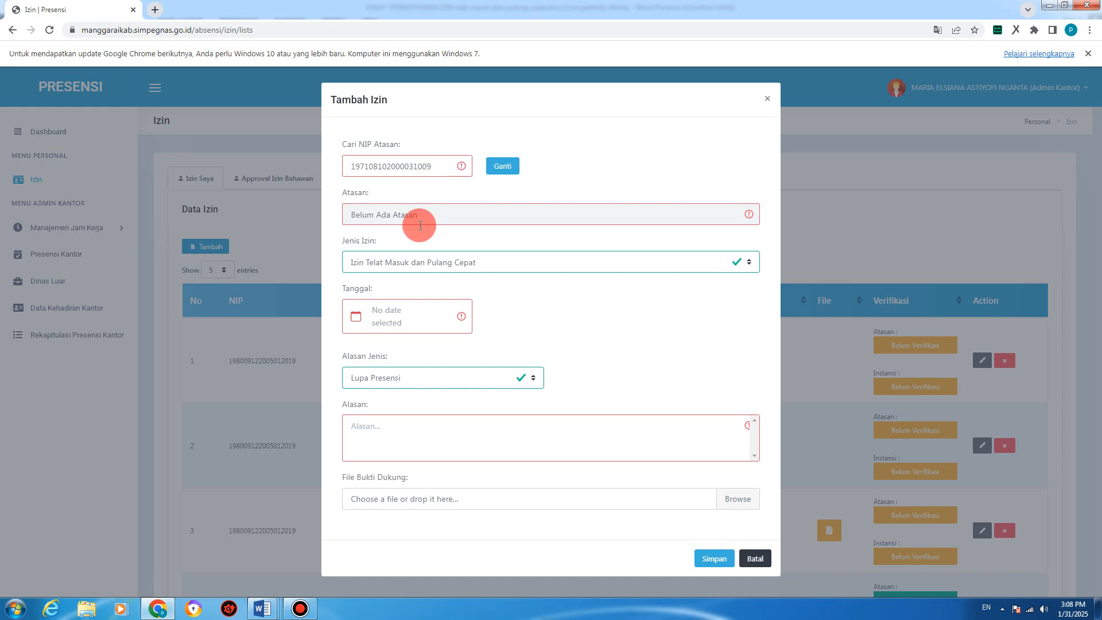
click(432, 266)
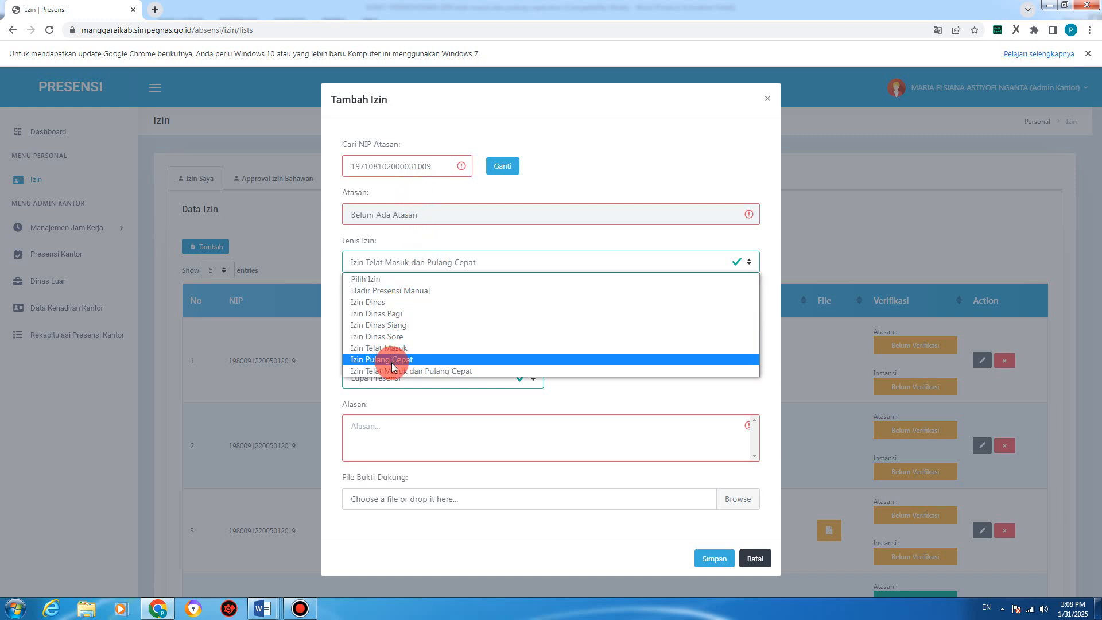
click(411, 302)
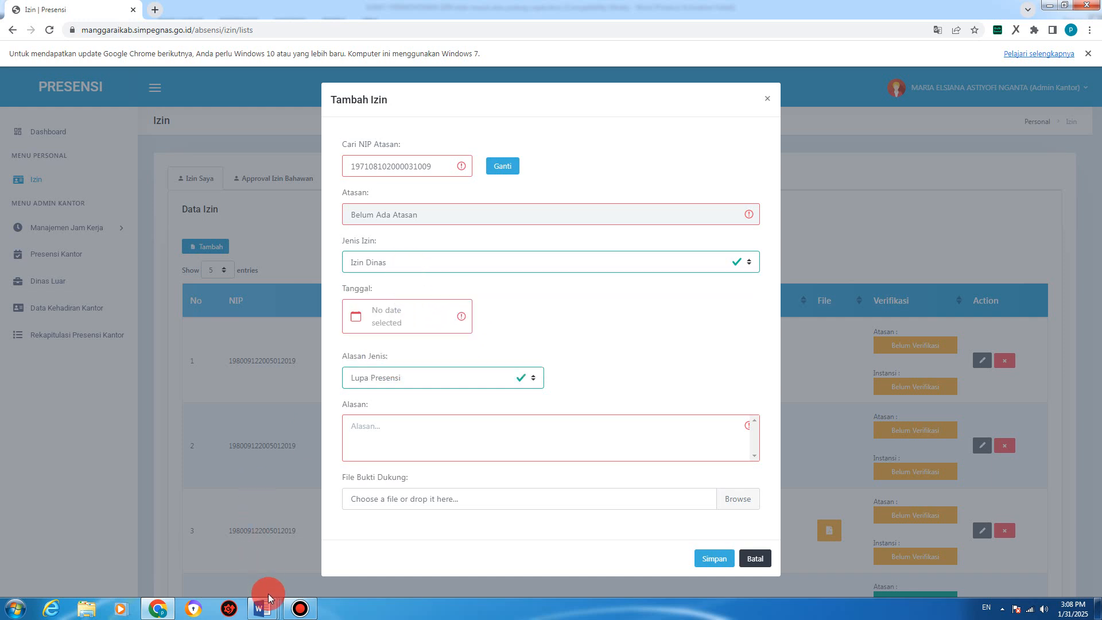
Step: Bring up the SURAT-PERMOHONAN-IZIN urusan keluarga letter and scroll through its fields
mouse_move(267, 597)
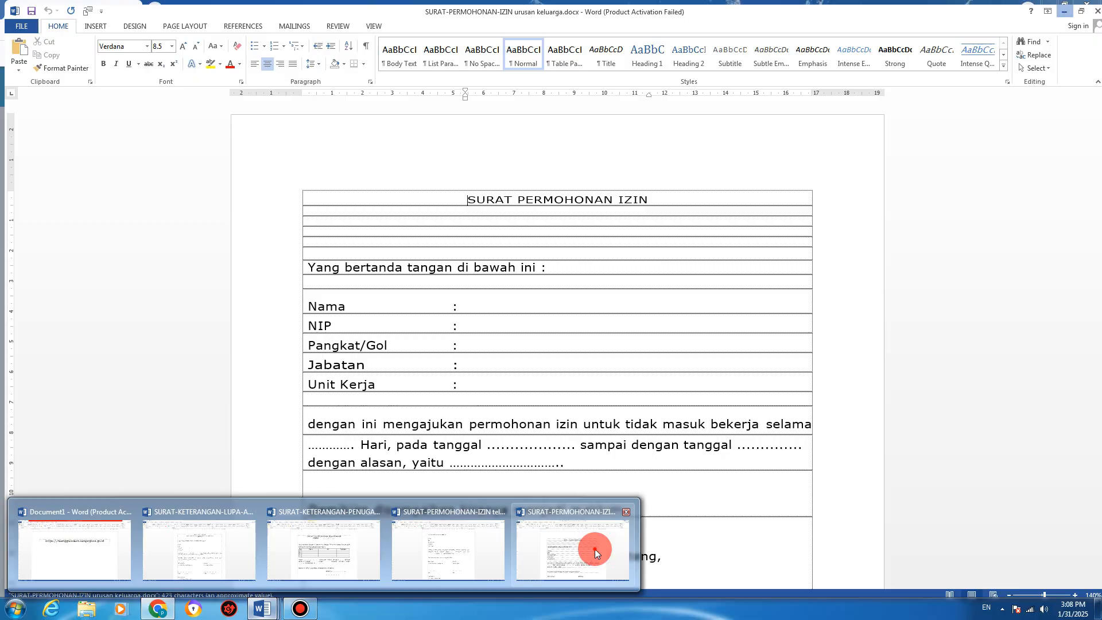
click(595, 549)
click(601, 348)
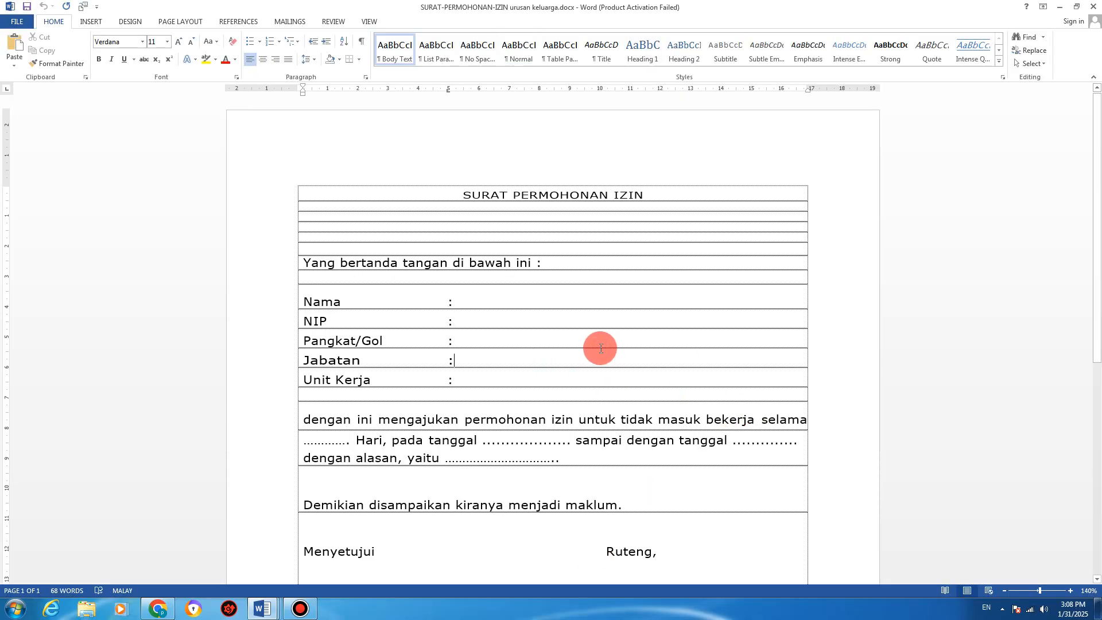
scroll(601, 348, down, 3)
scroll(601, 348, up, 3)
scroll(600, 349, down, 3)
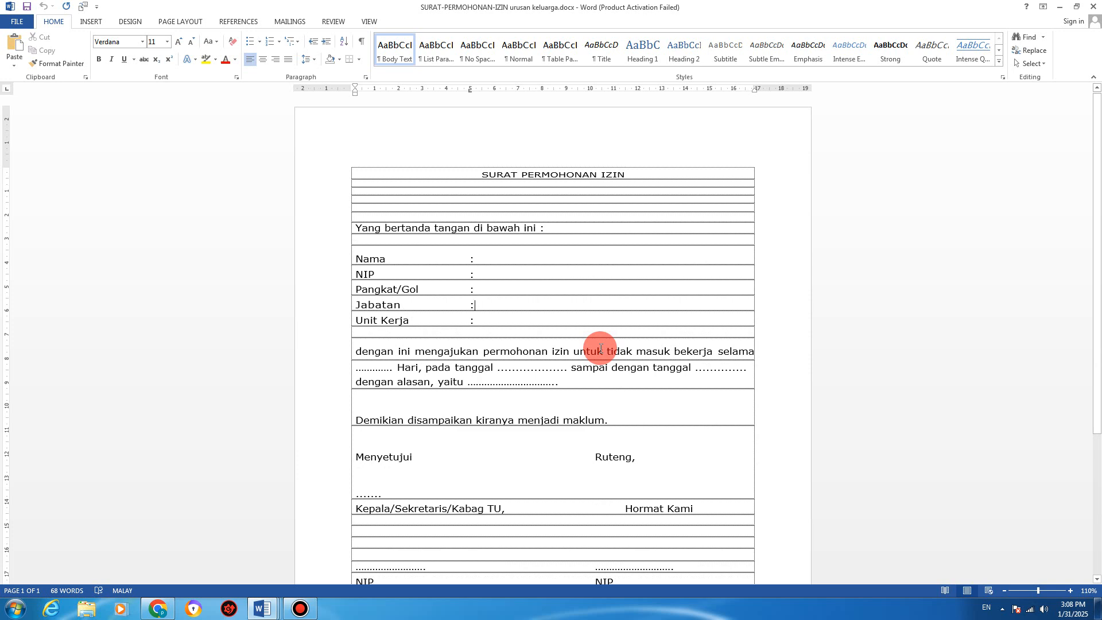
scroll(579, 289, down, 2)
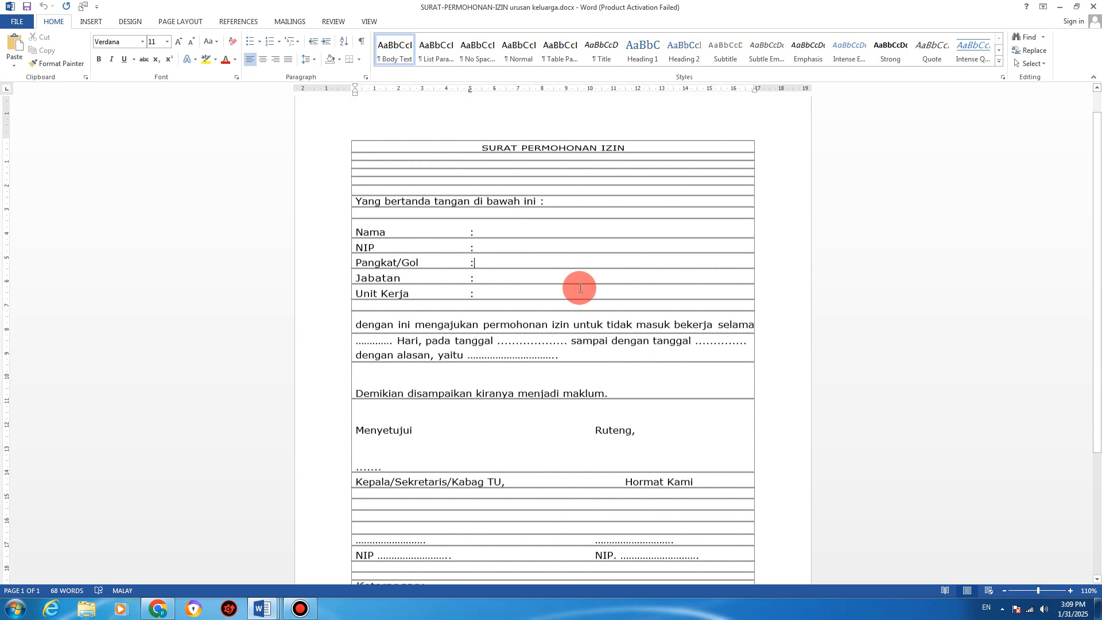
scroll(581, 290, down, 2)
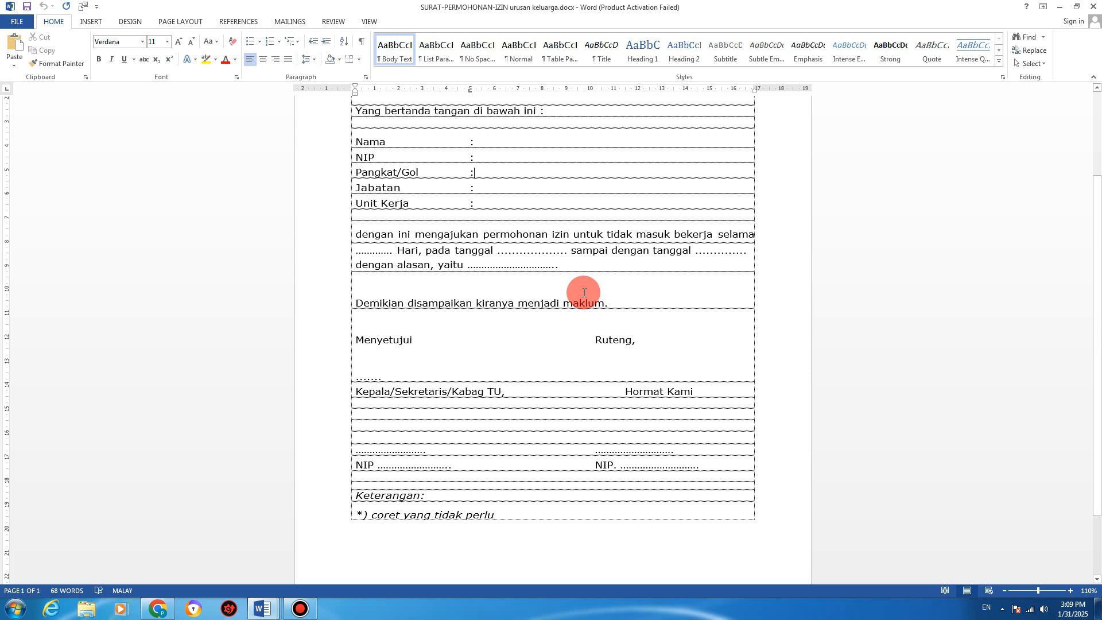
scroll(583, 292, up, 2)
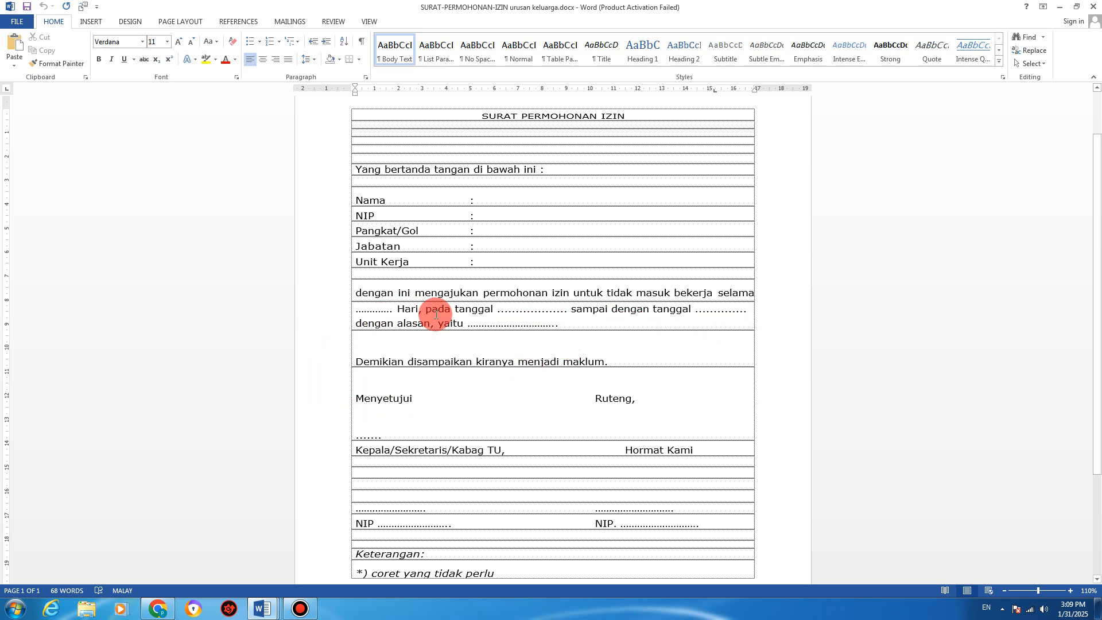
Step: Examine the dotted reason blank after 'dengan alasan, yaitu' and the Menyetujui line
click(526, 323)
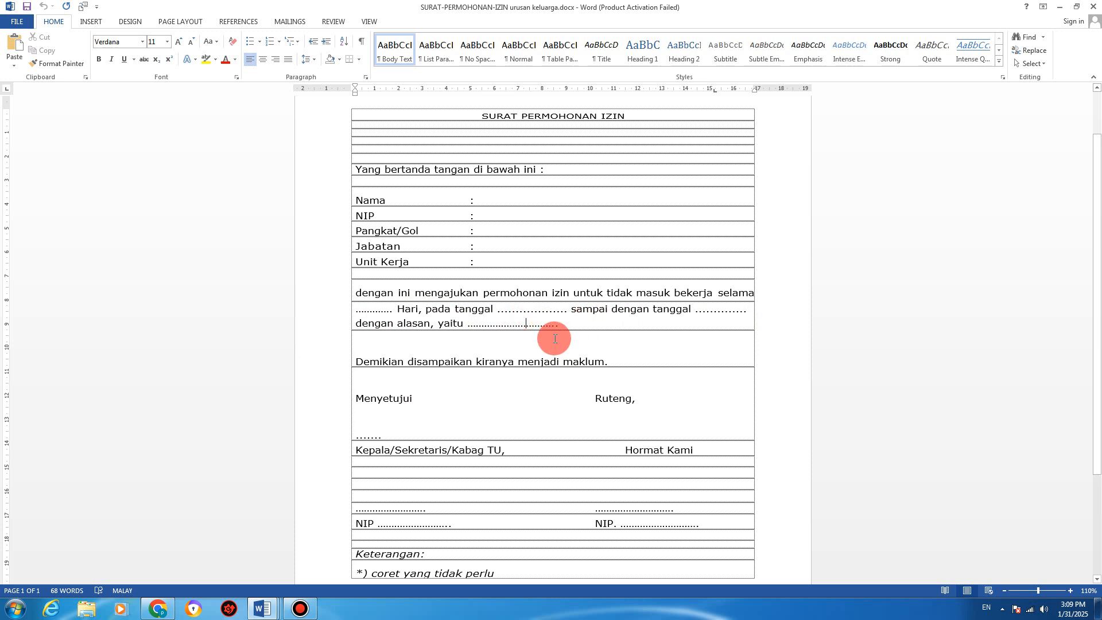
click(427, 382)
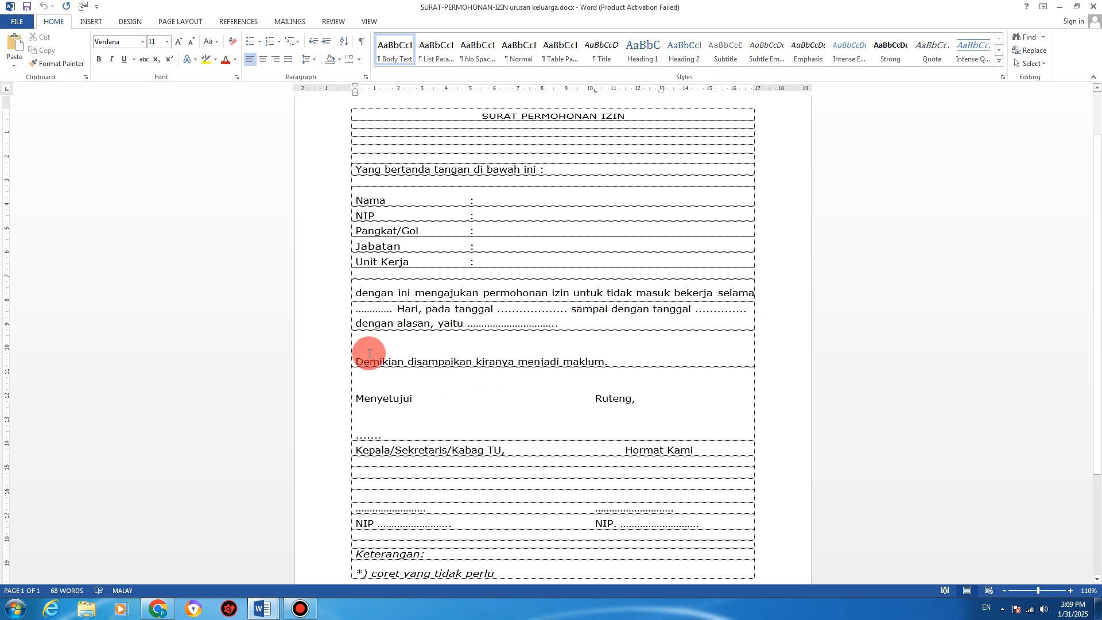
drag(468, 325, 556, 322)
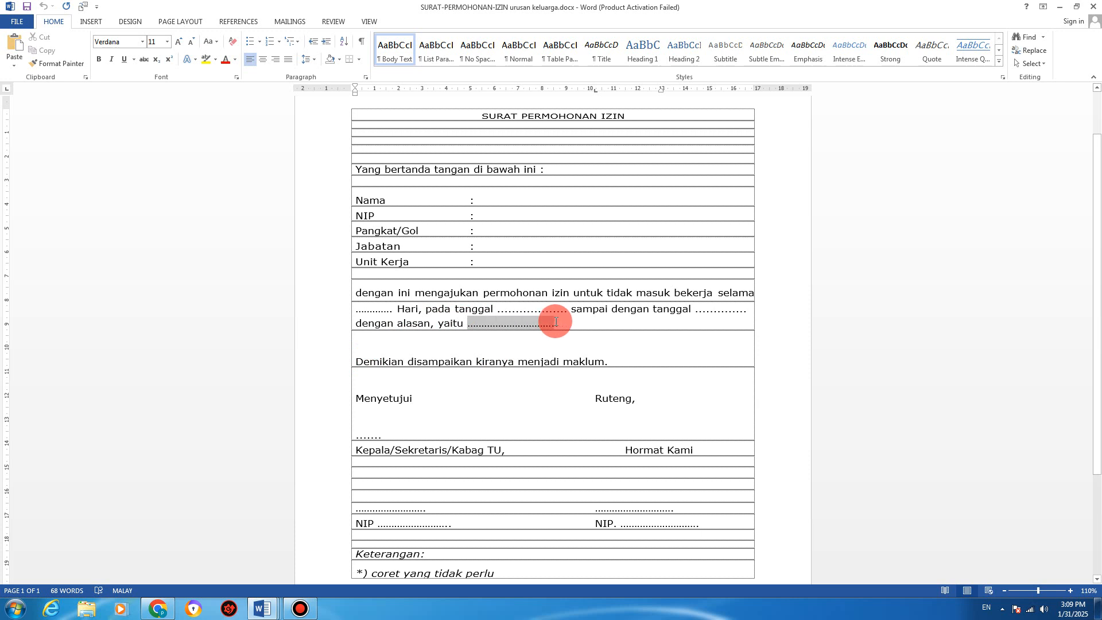
click(510, 390)
scroll(511, 388, down, 1)
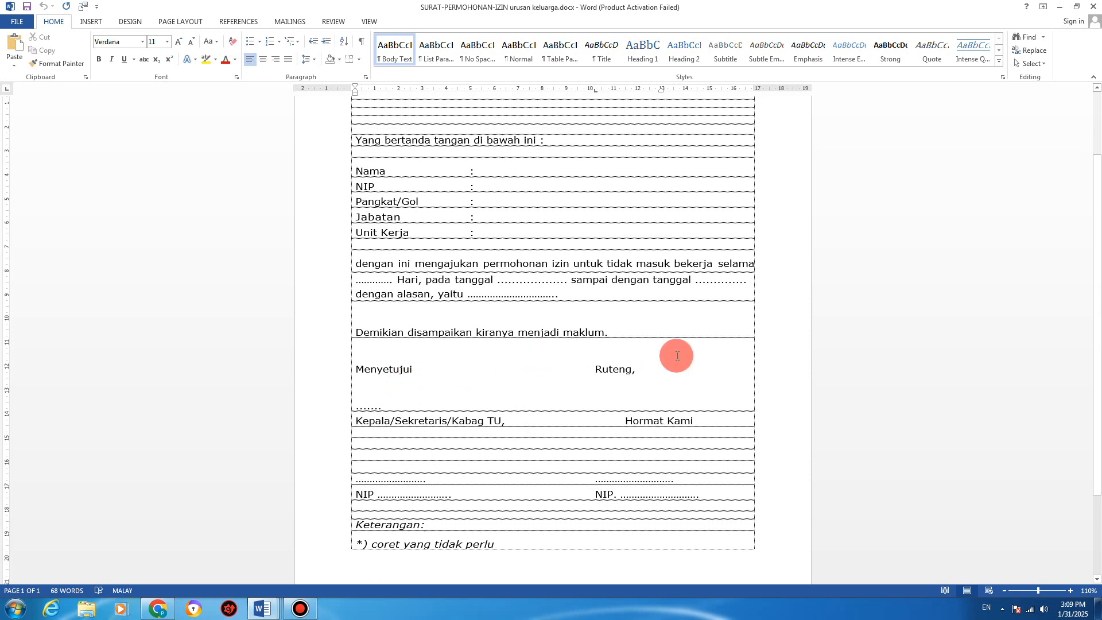
scroll(623, 368, down, 1)
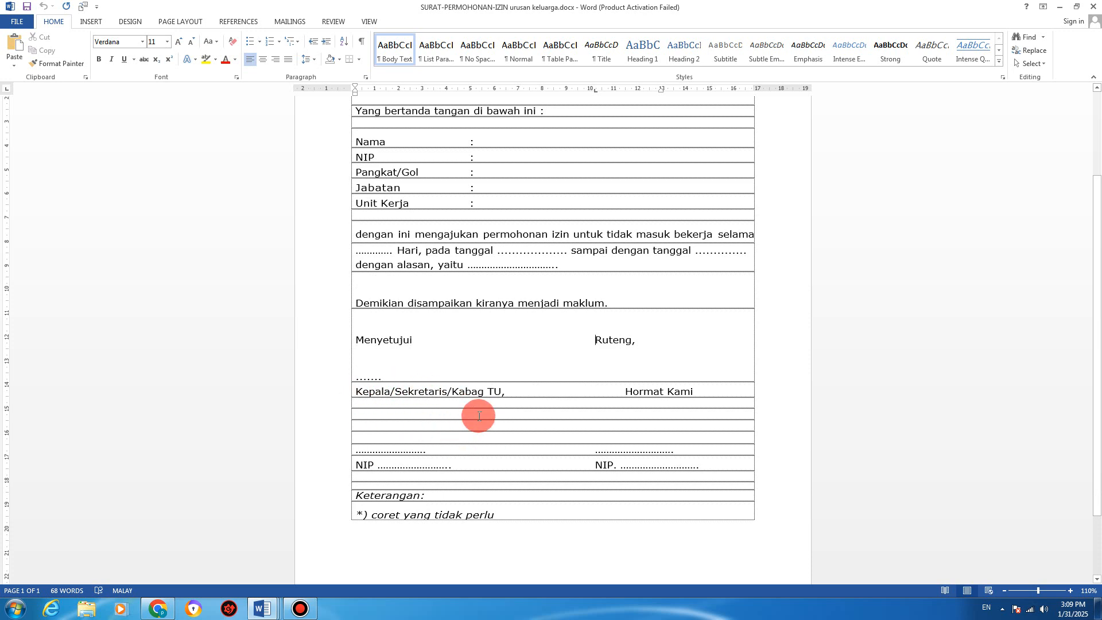
scroll(477, 407, up, 4)
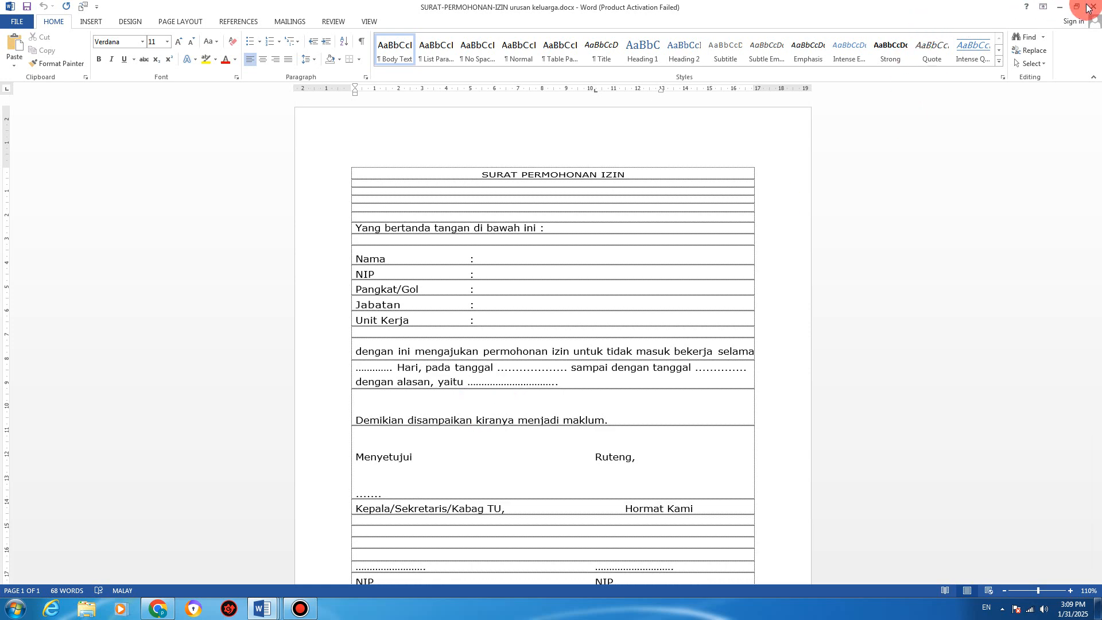
Step: Back in the Tambah Izin form, review the reason and leave type lists without changes
click(159, 609)
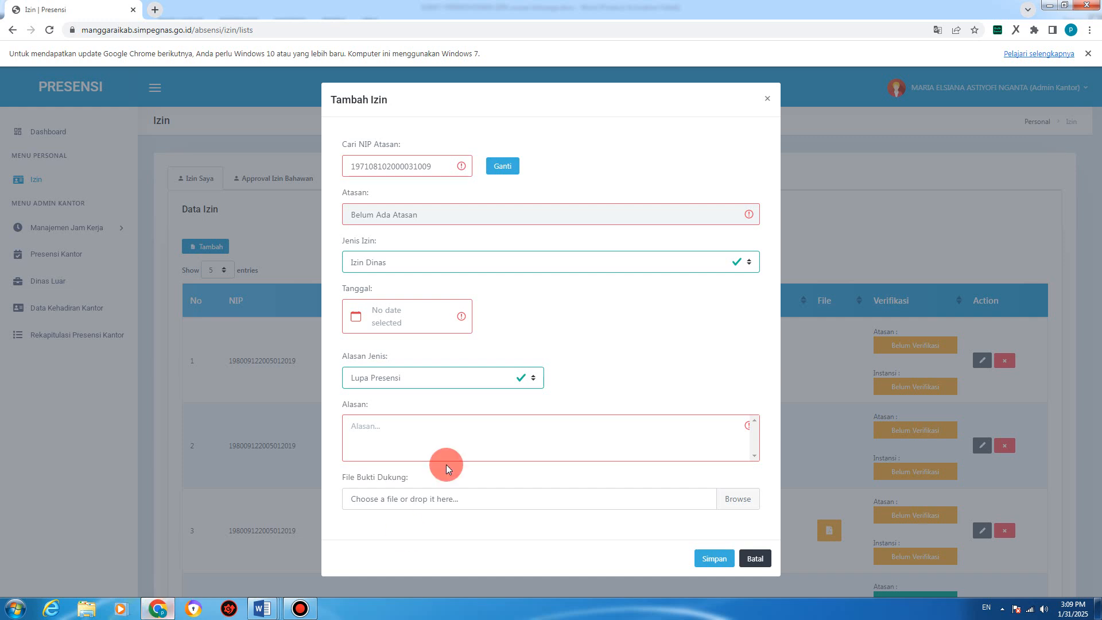
click(434, 382)
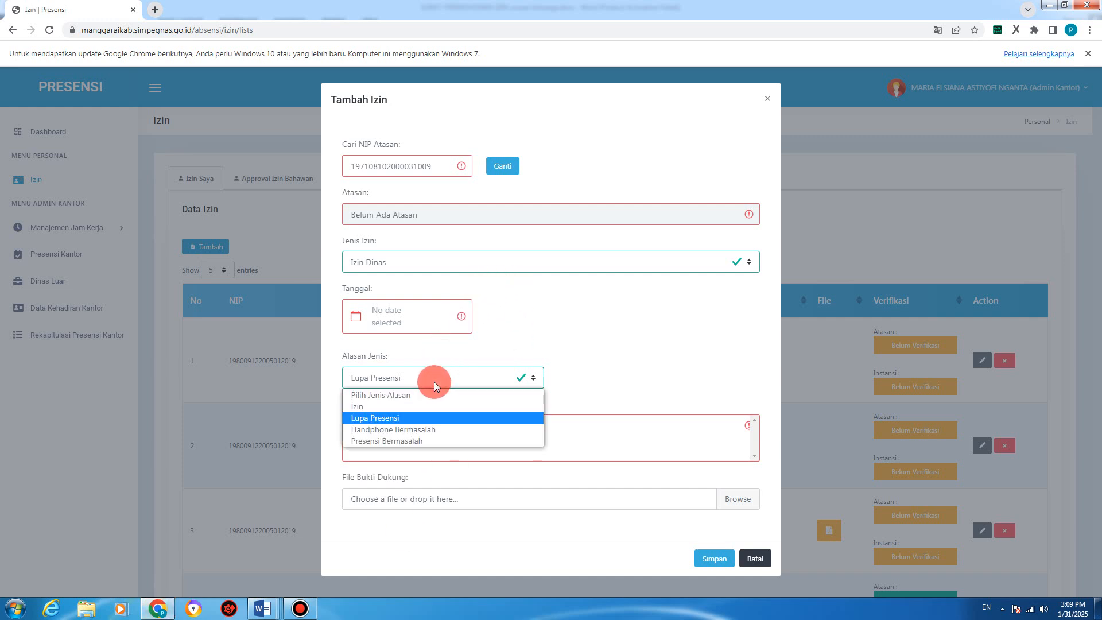
click(597, 328)
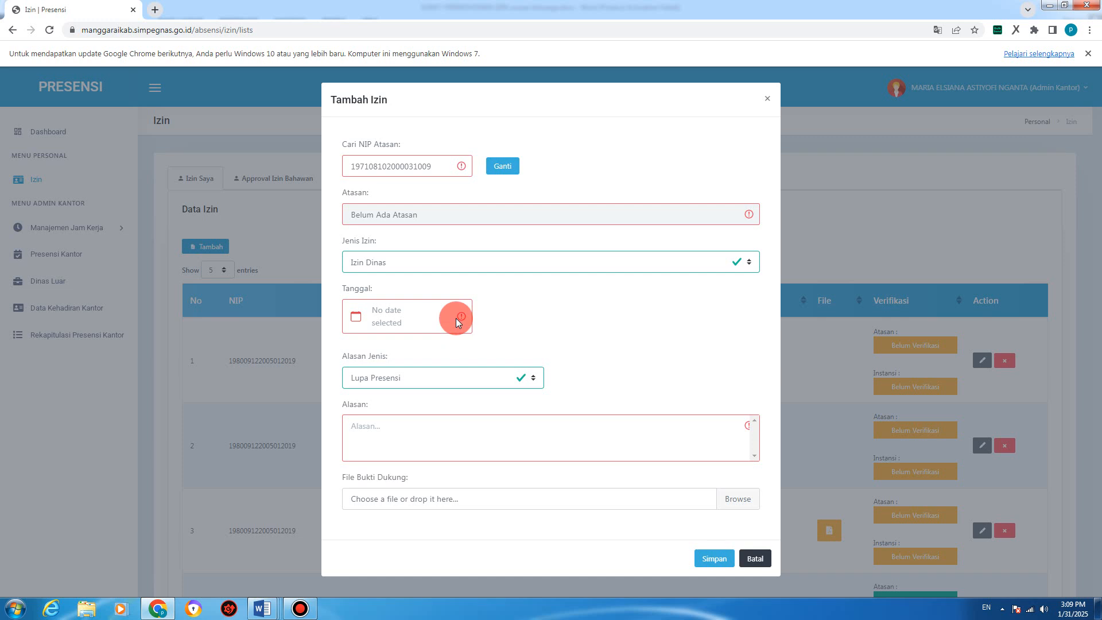
click(410, 266)
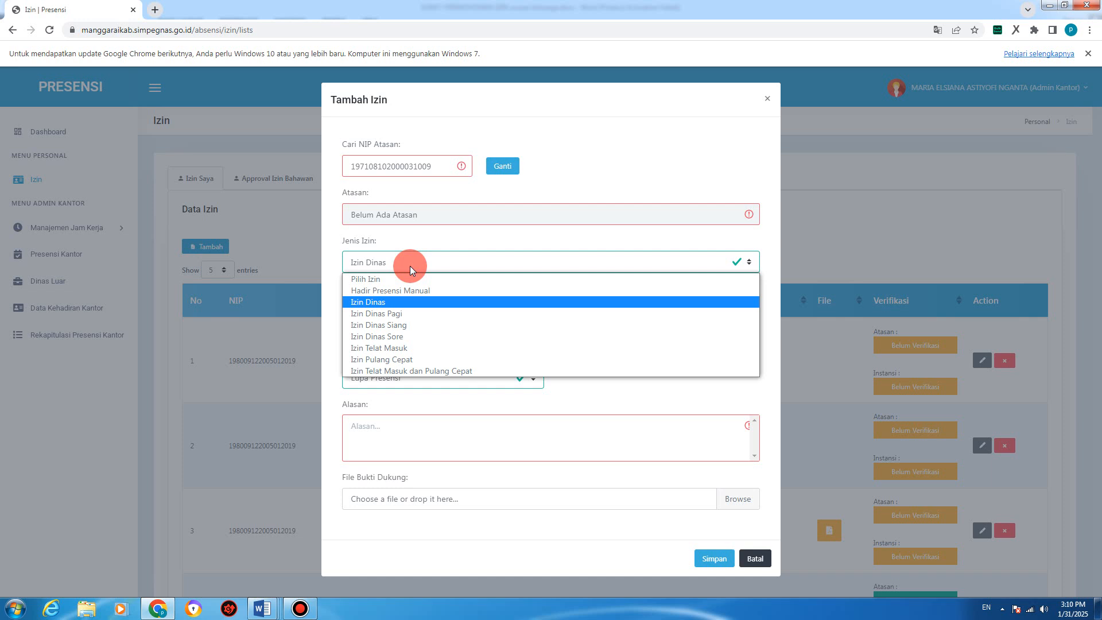
click(427, 242)
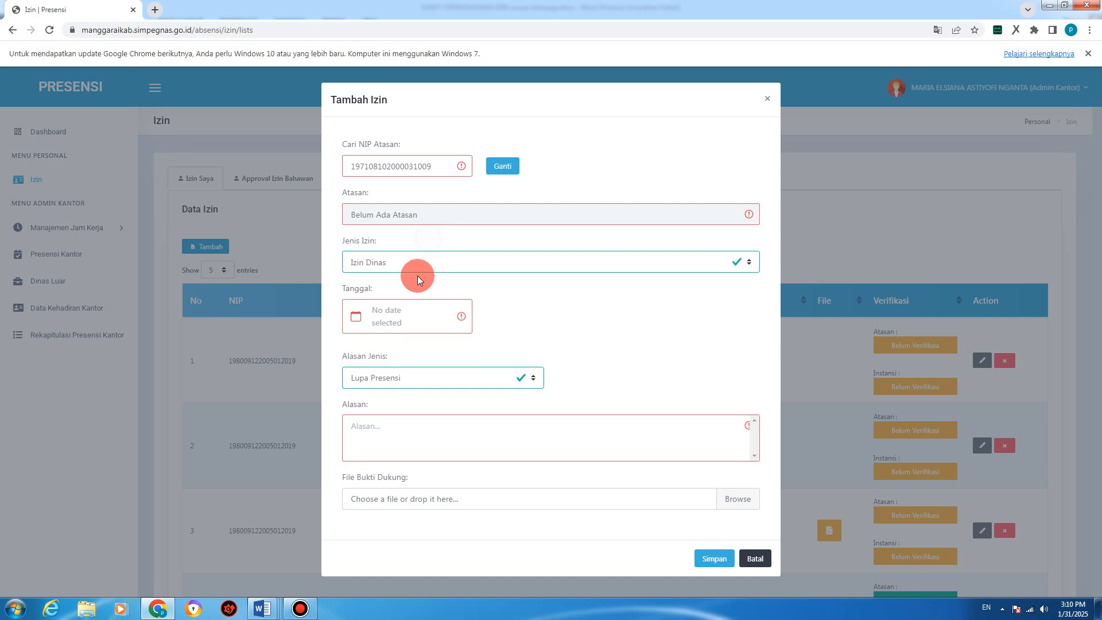
Step: Set Alasan Jenis to Izin, recheck the lists, and cancel the request unsaved
click(402, 378)
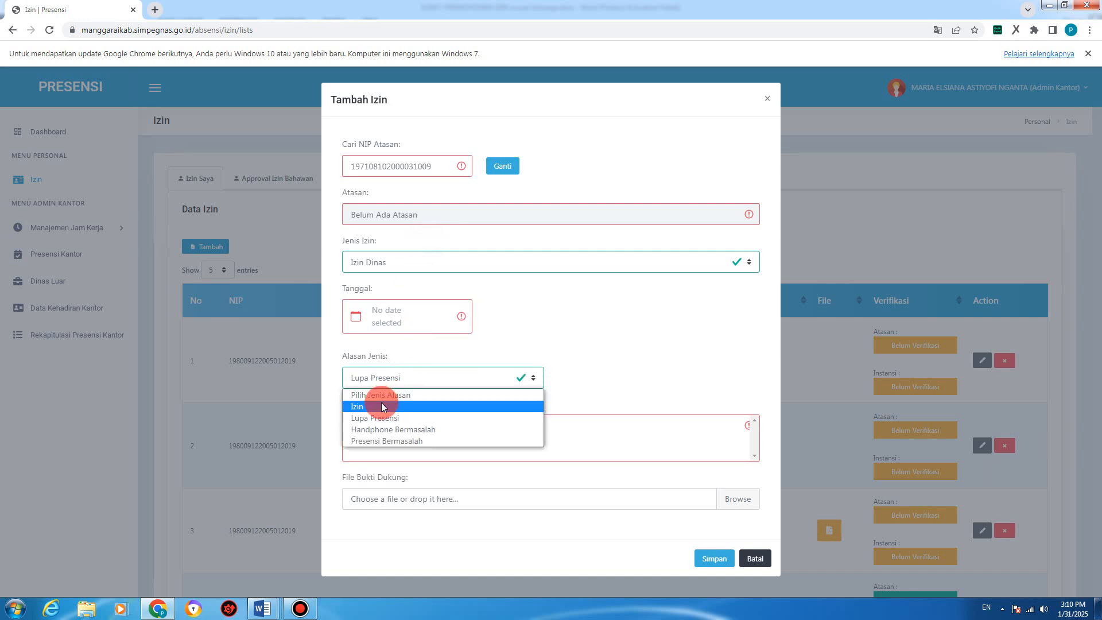
click(383, 406)
click(394, 377)
click(377, 406)
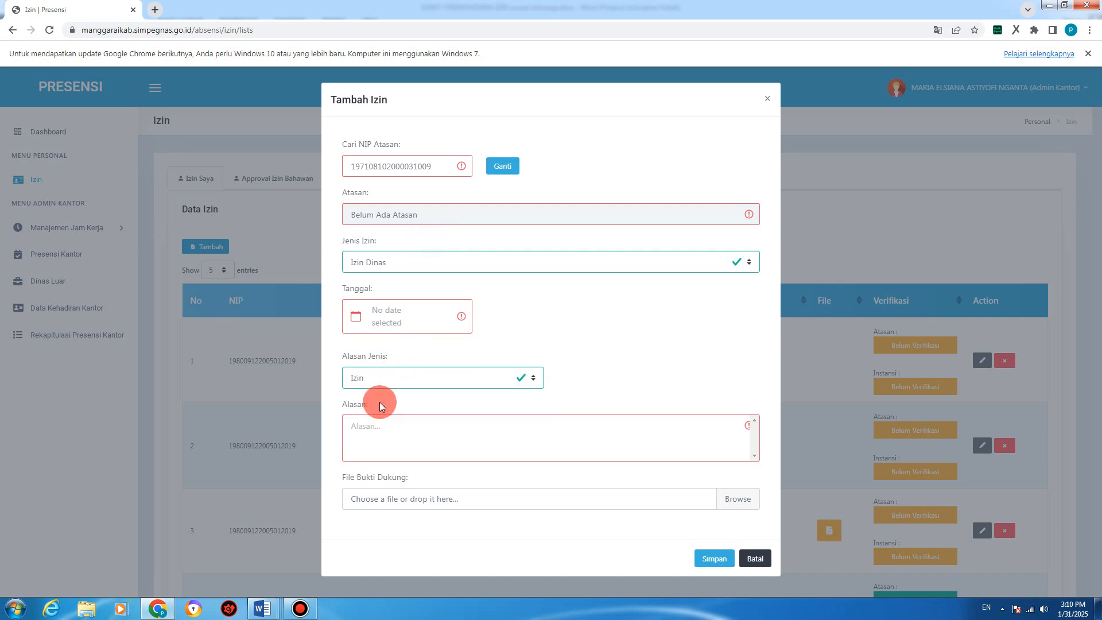
click(402, 261)
click(385, 300)
click(374, 377)
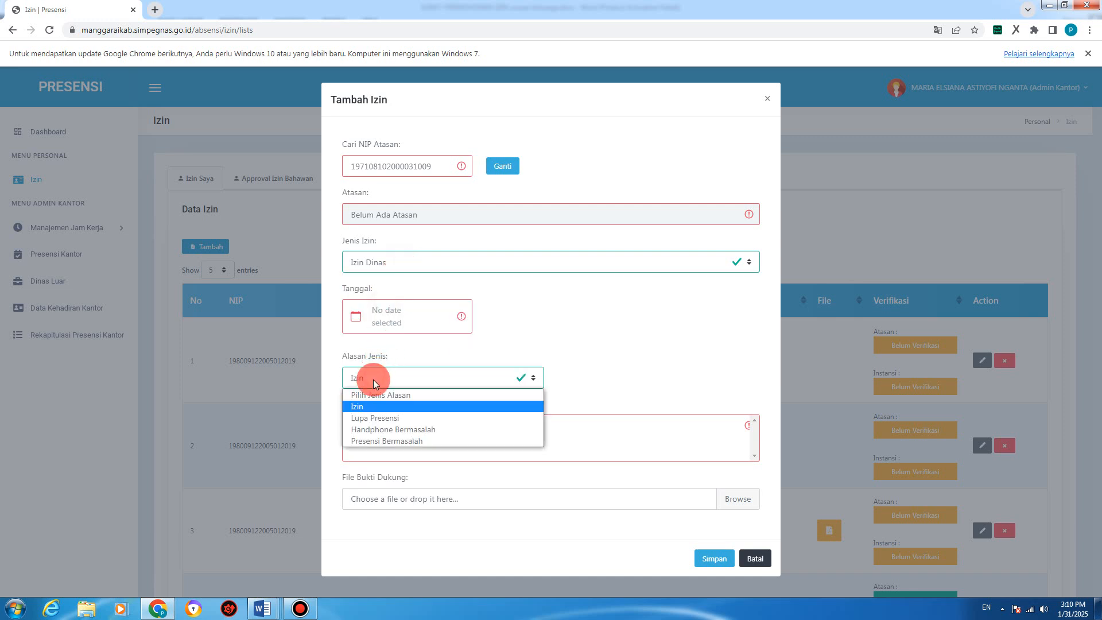
click(368, 410)
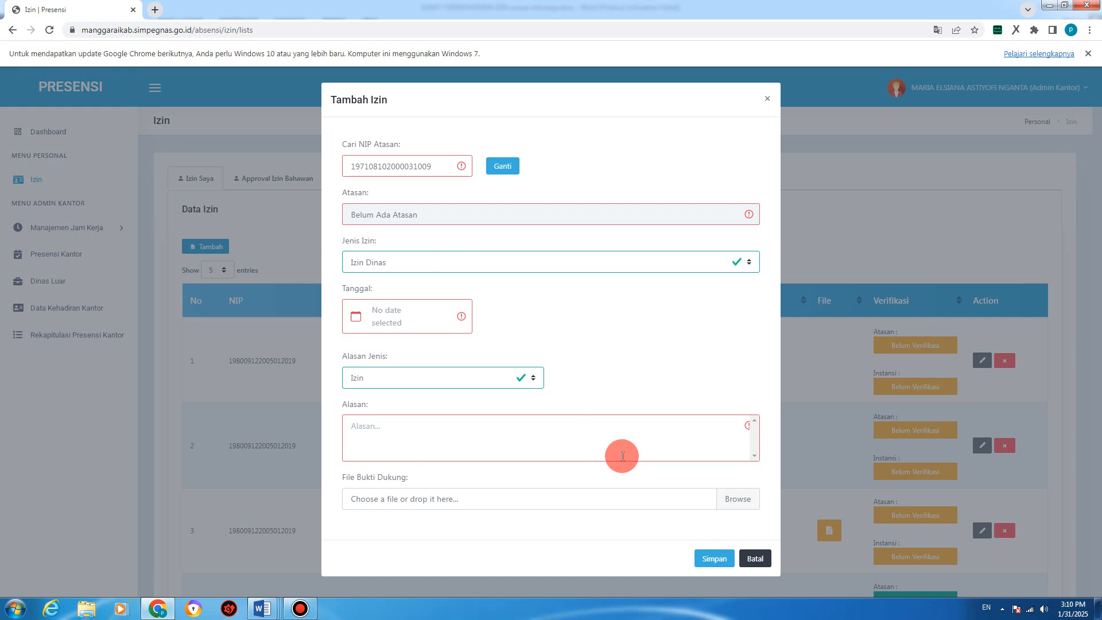
click(749, 559)
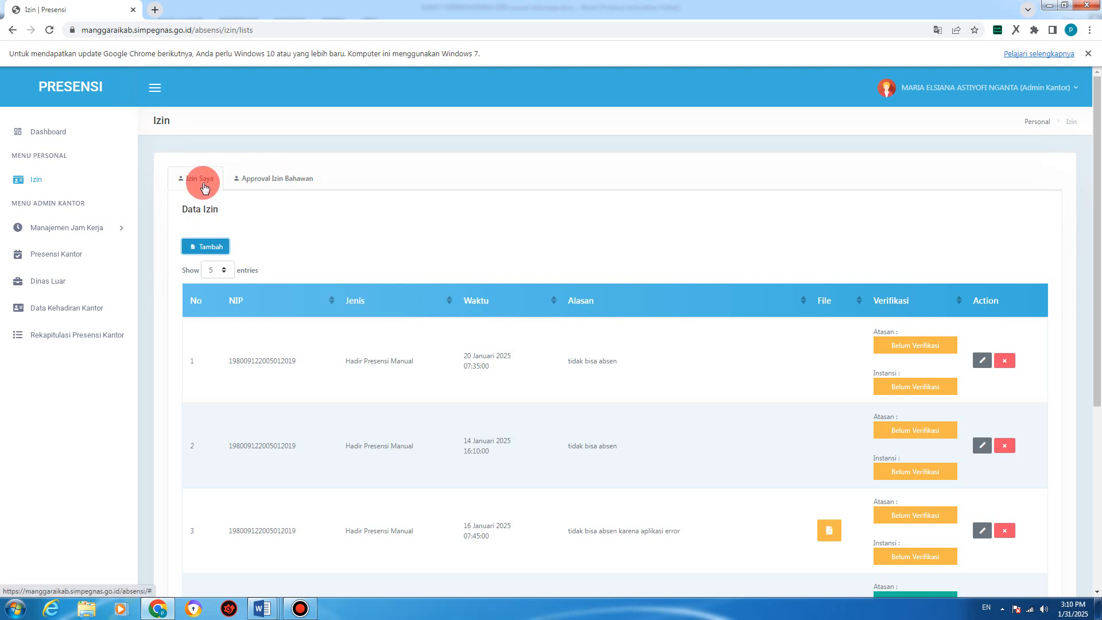
click(256, 183)
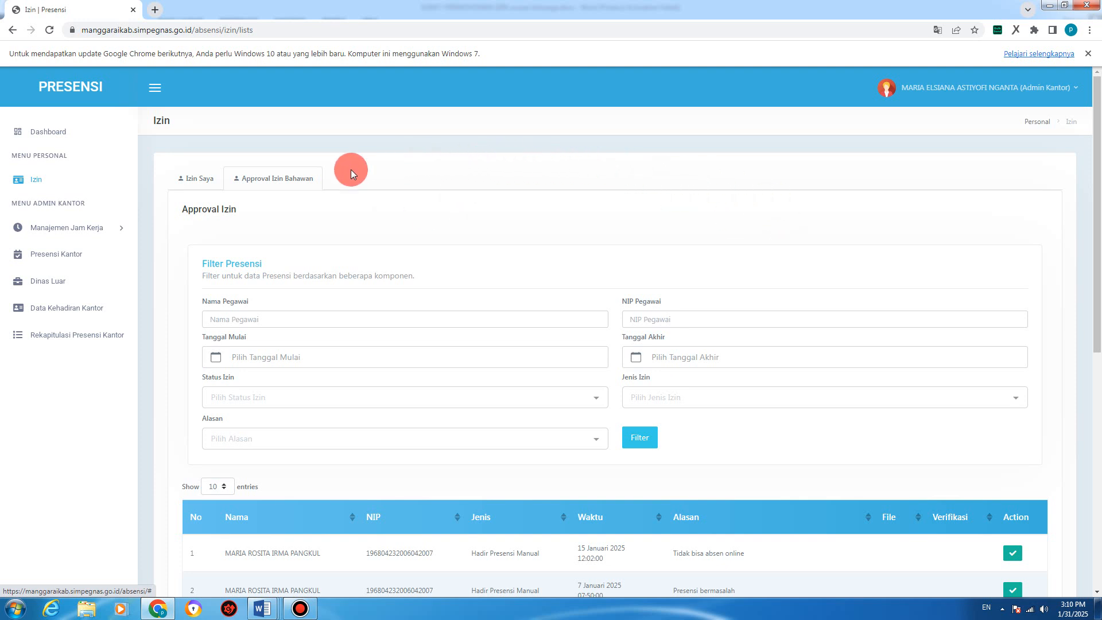
click(197, 178)
click(263, 179)
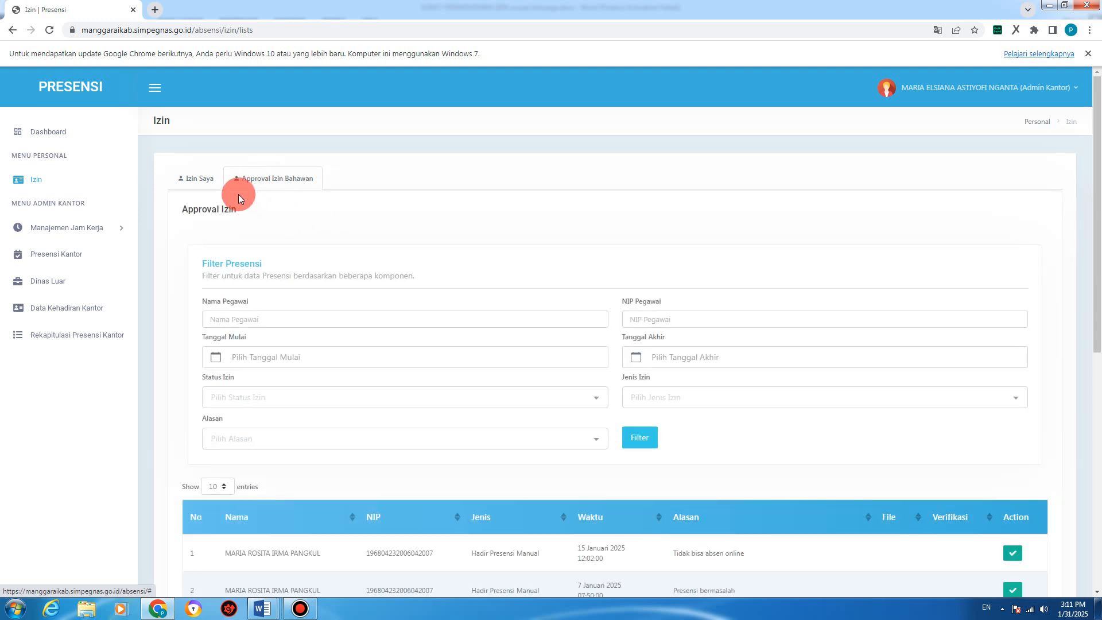
click(197, 179)
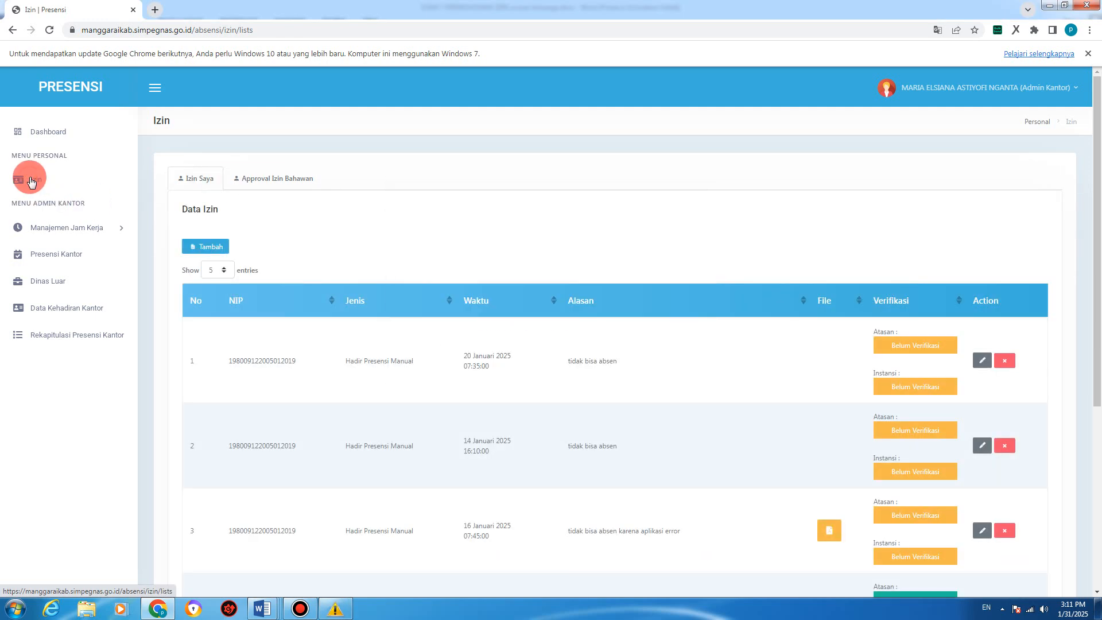
click(279, 178)
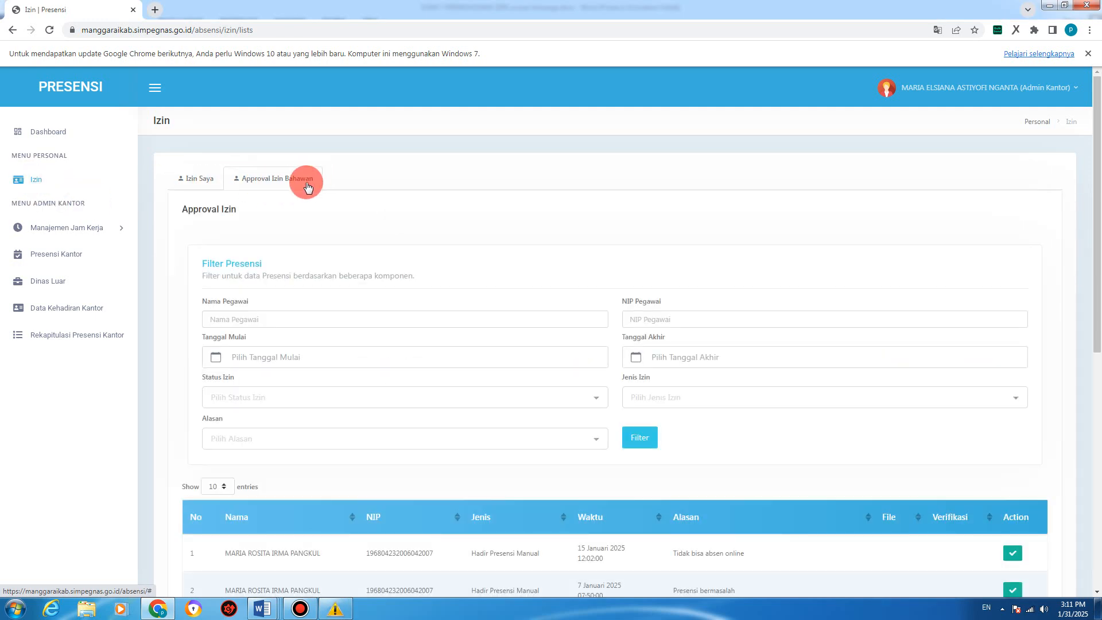
scroll(663, 338, down, 2)
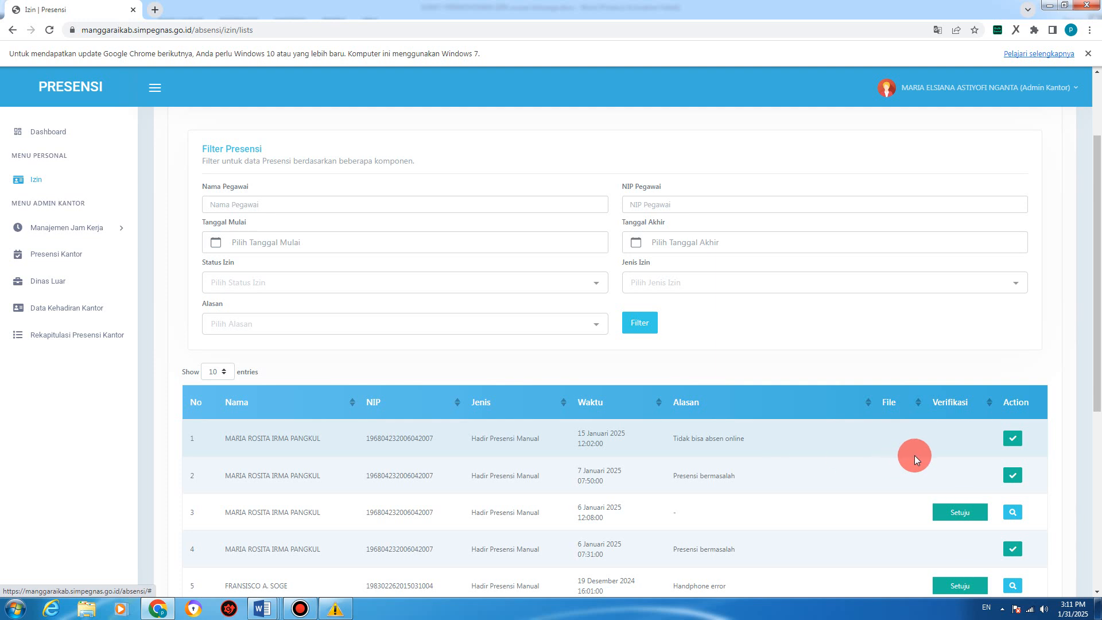
scroll(552, 437, down, 2)
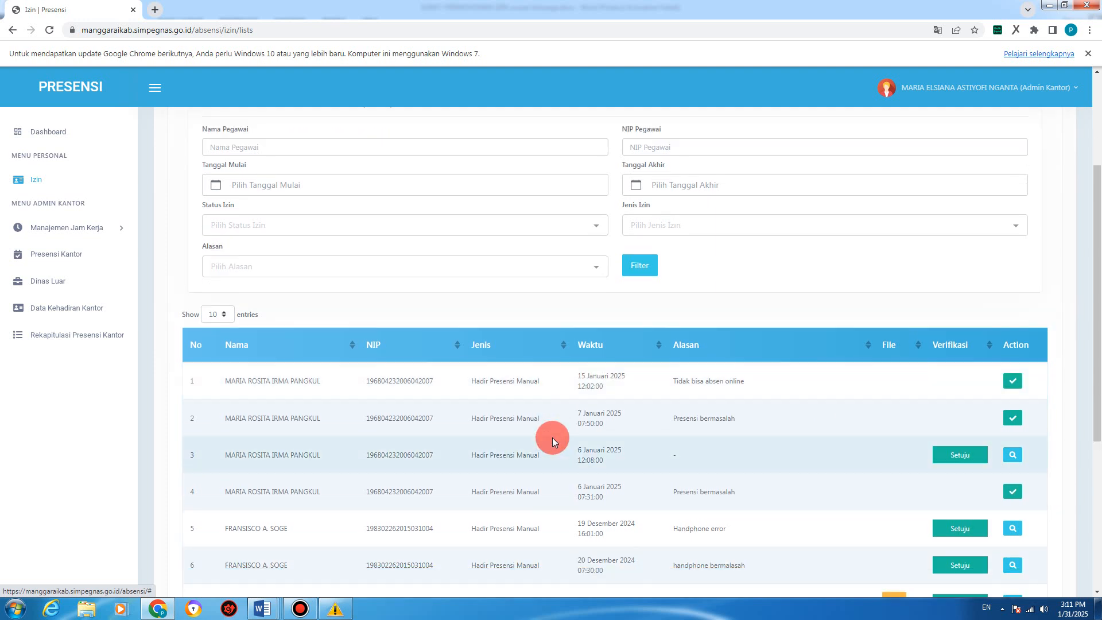
scroll(552, 437, up, 4)
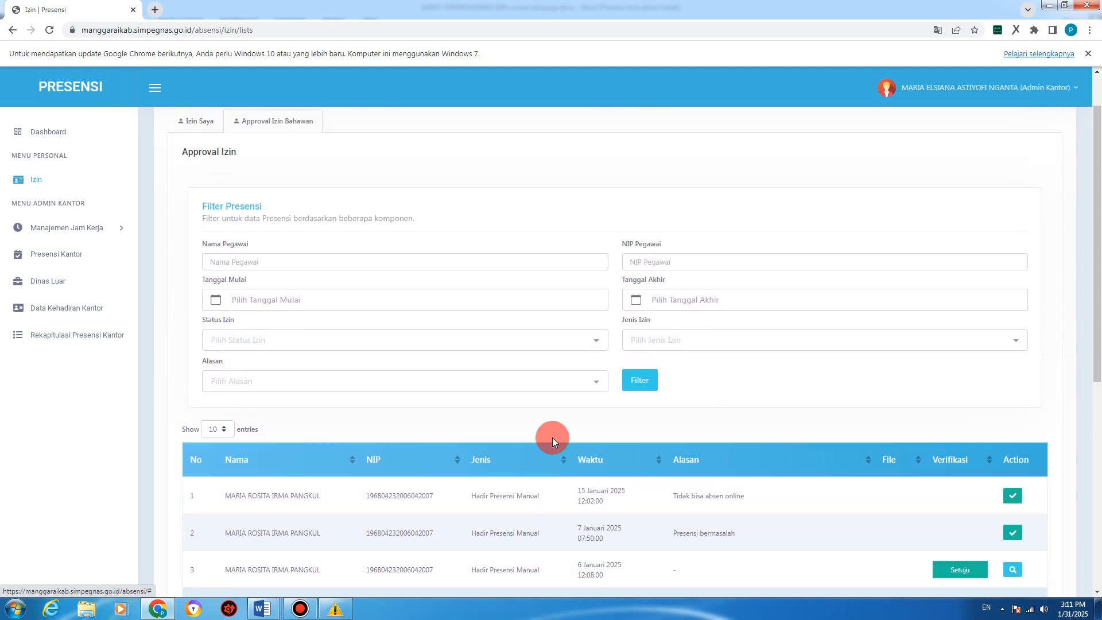
scroll(673, 421, down, 3)
scroll(673, 420, down, 1)
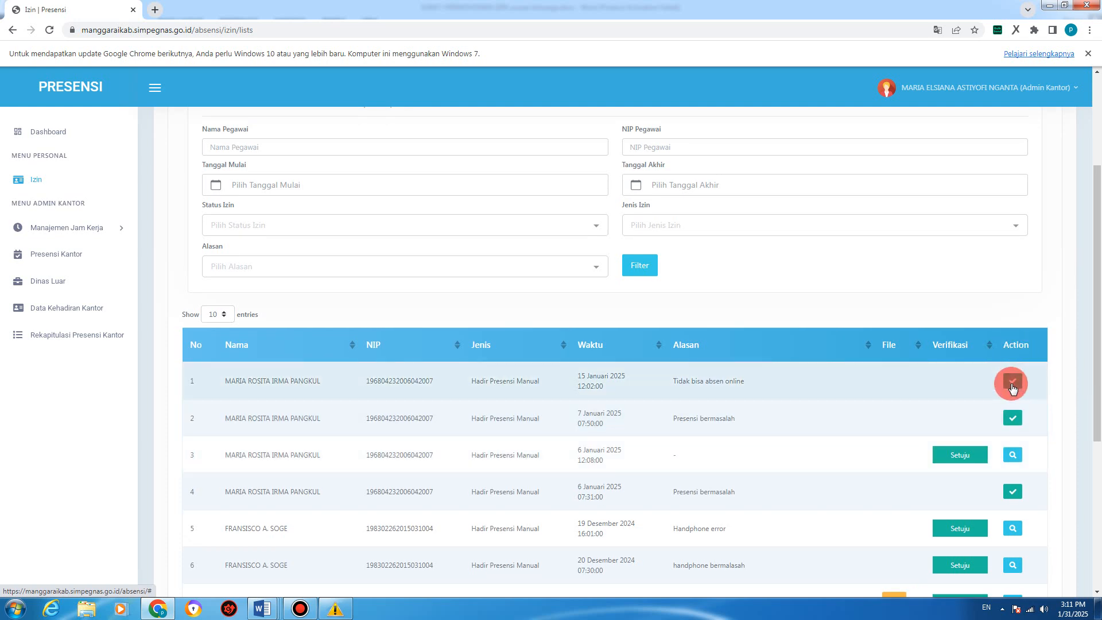
Step: Open the approval form for the 15 Januari 2025 request and review its requester and date
click(1013, 385)
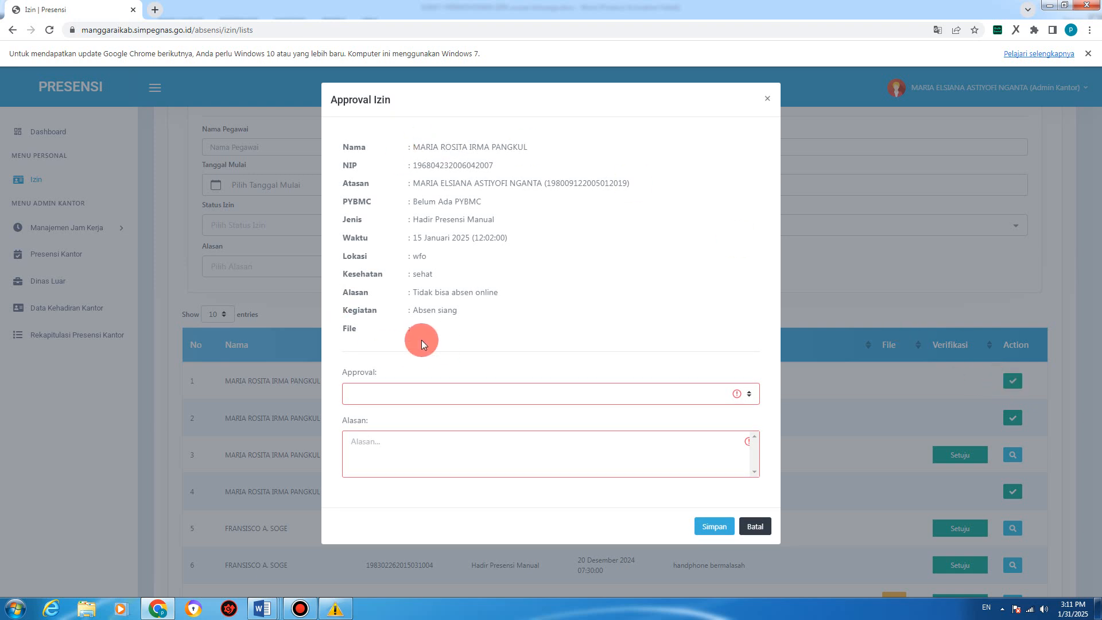
double_click(462, 147)
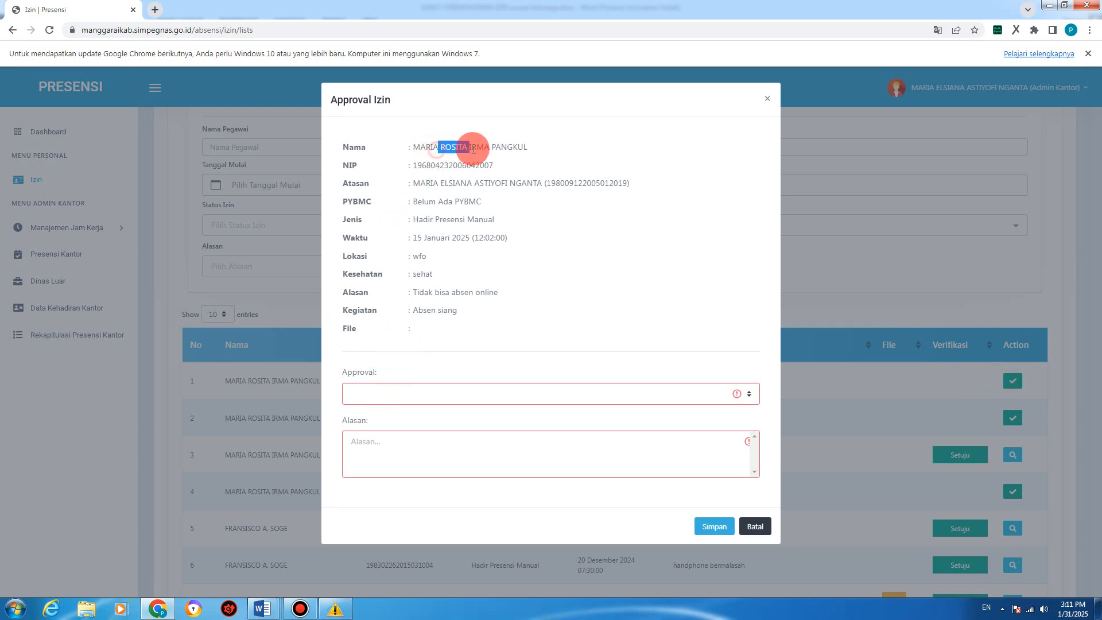
drag(443, 220, 493, 236)
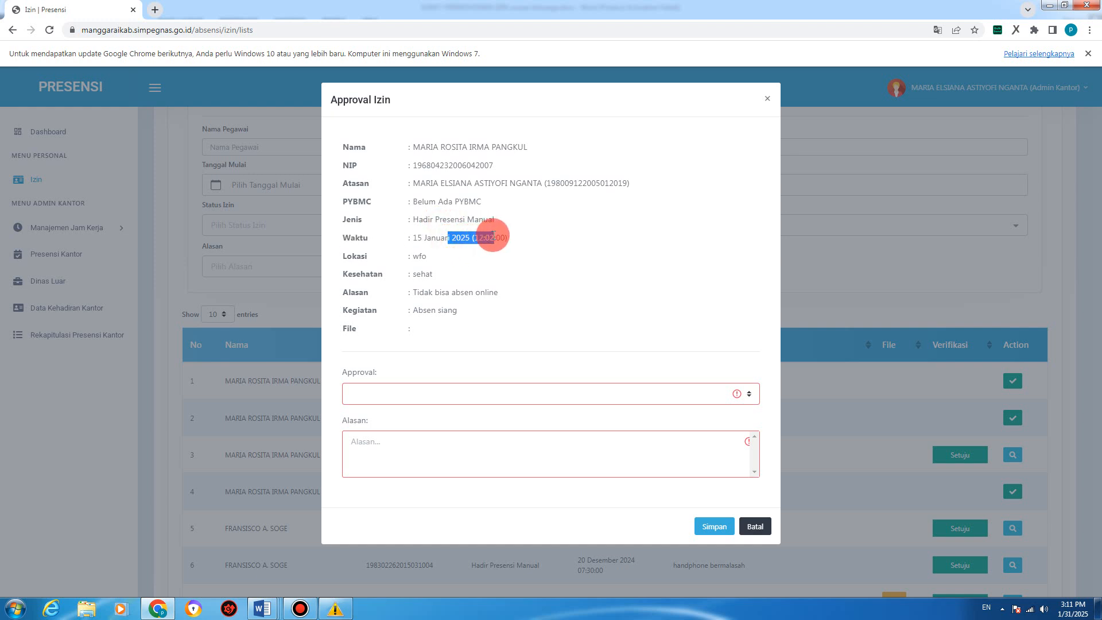
click(663, 333)
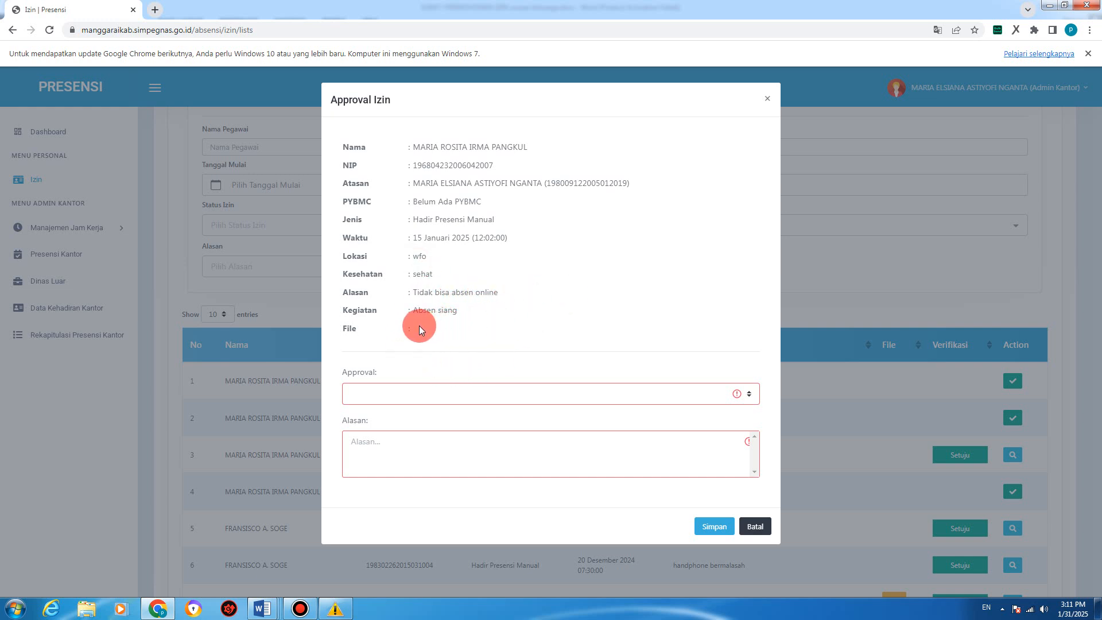
Step: Set Approval to Setuju with reason 'ok' and save
click(393, 395)
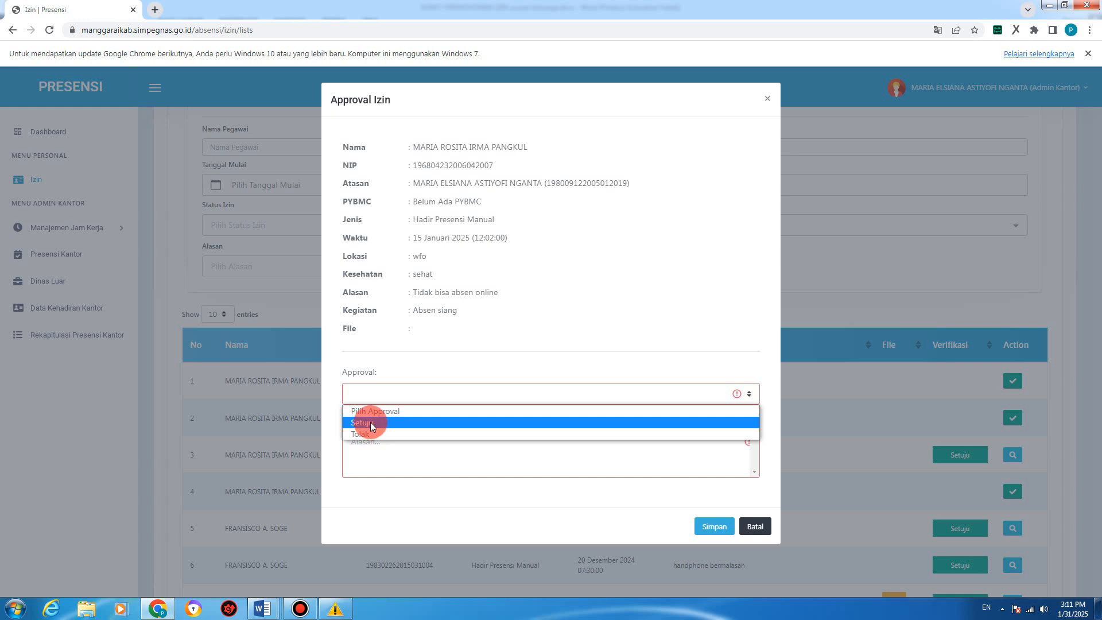
click(371, 426)
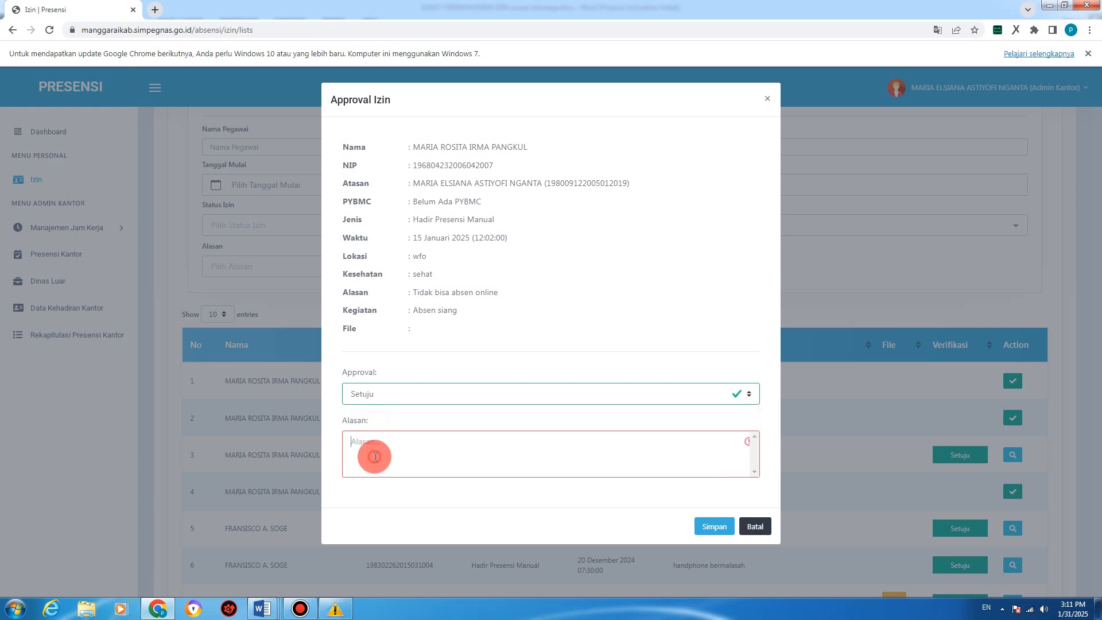
text(ok)
click(734, 524)
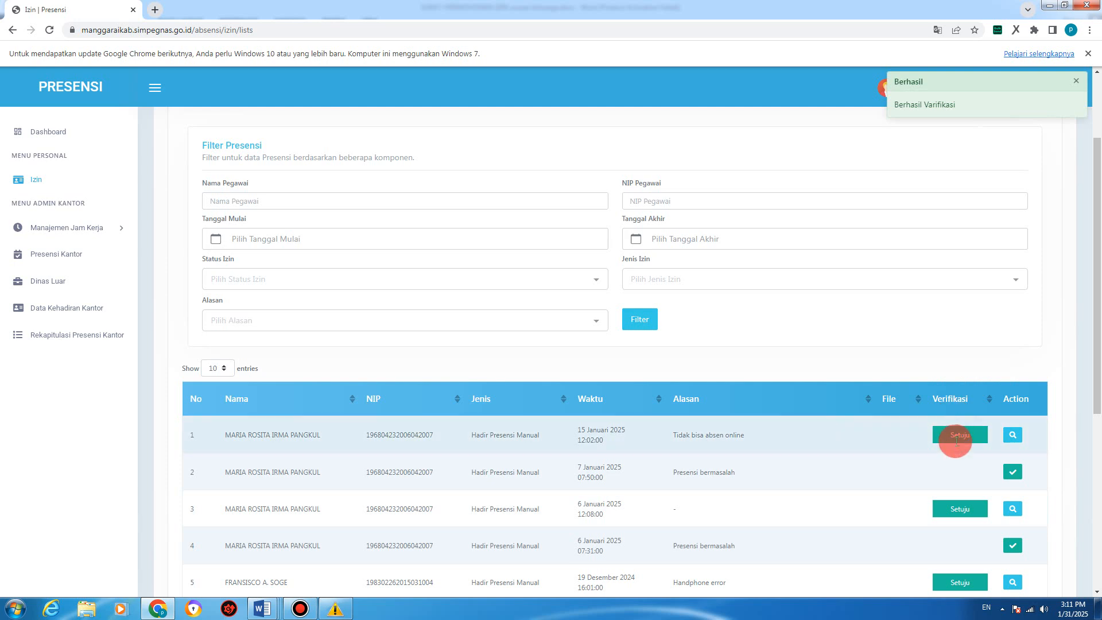
Step: Scroll up and down the leave request list to review it
scroll(959, 442, down, 1)
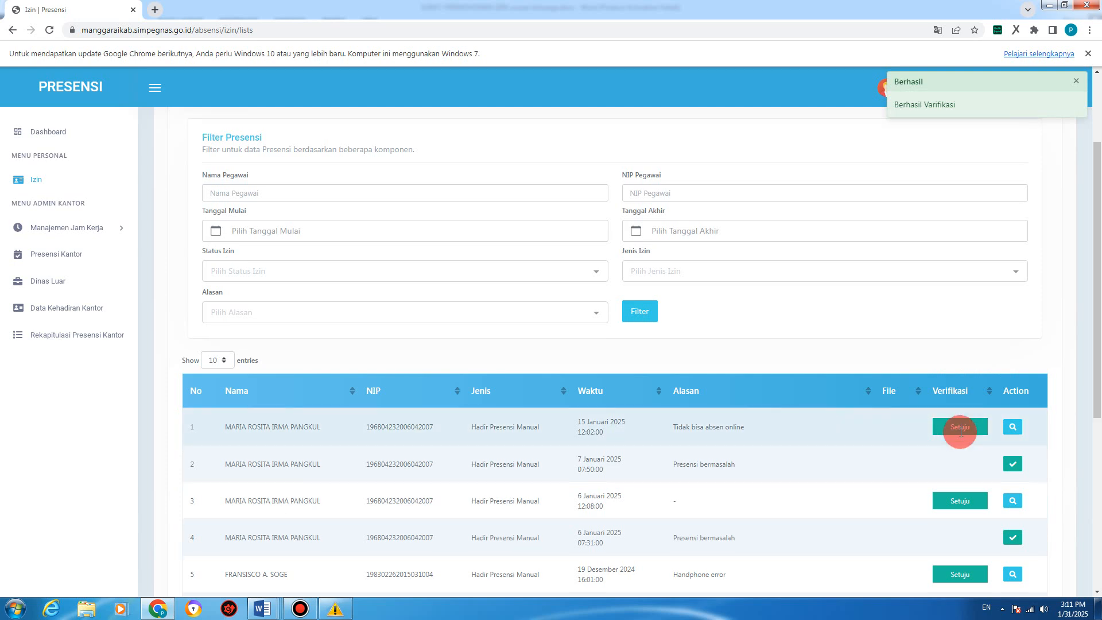
scroll(960, 432, down, 2)
scroll(960, 432, up, 3)
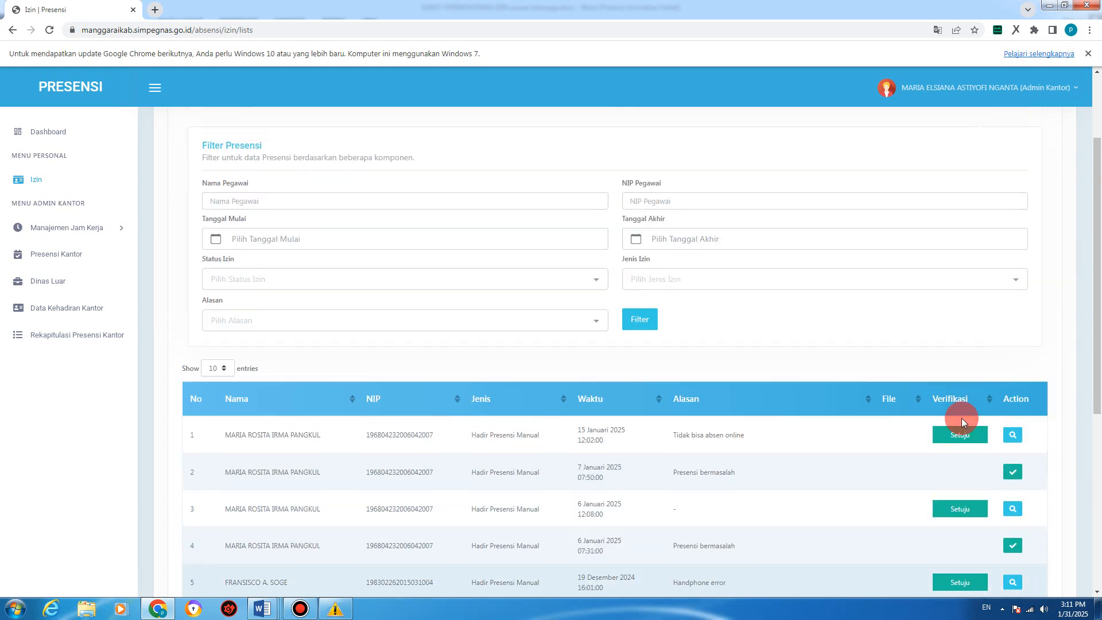
scroll(967, 374, up, 2)
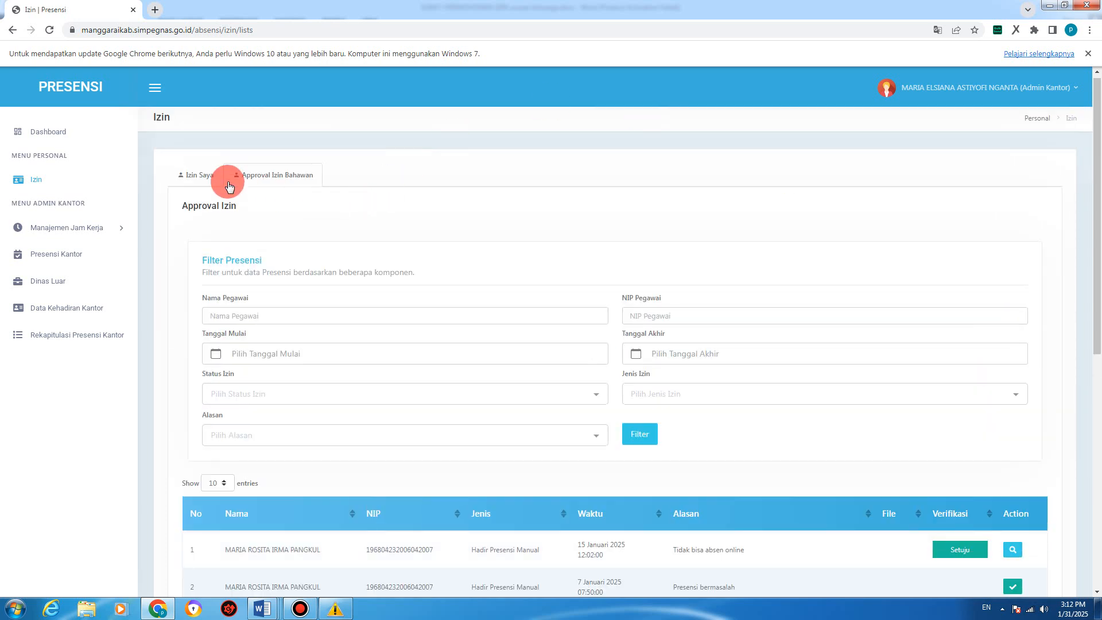
scroll(906, 394, down, 3)
scroll(932, 432, up, 3)
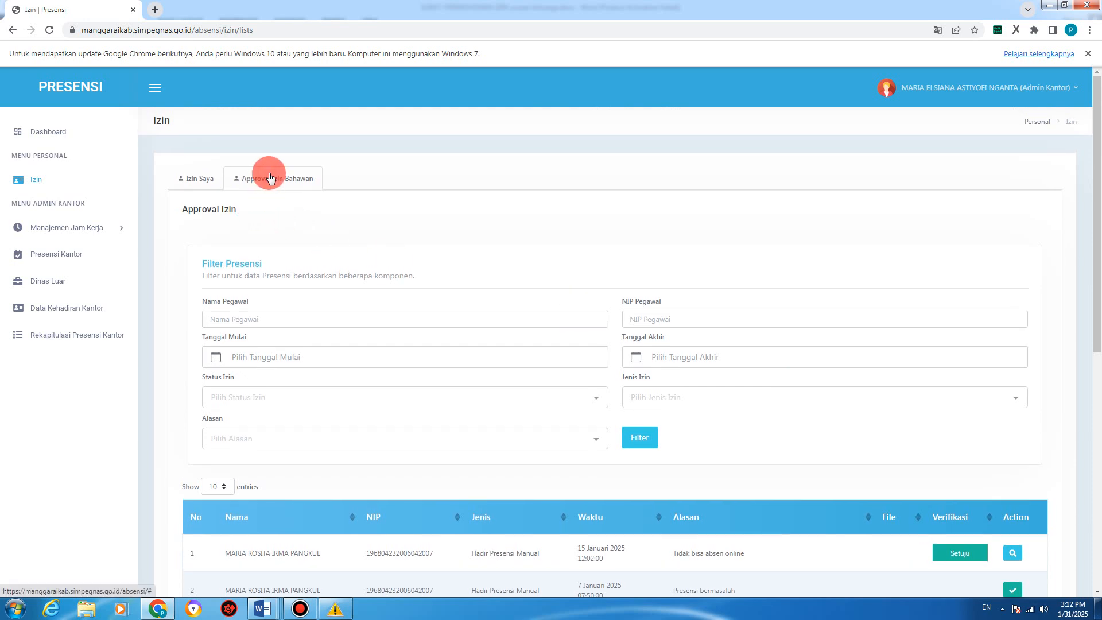
scroll(946, 467, down, 3)
scroll(946, 467, up, 3)
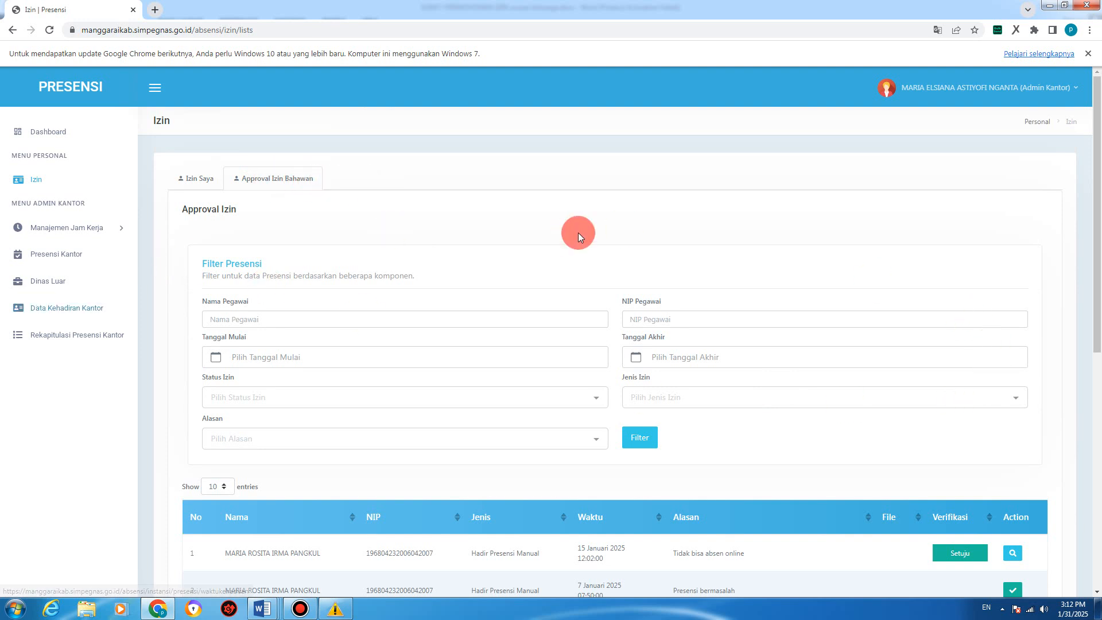
Step: Compare the Approval Izin Bahawan and Izin Saya tabs, then start a Tambah Izin request from Izin Saya
click(195, 180)
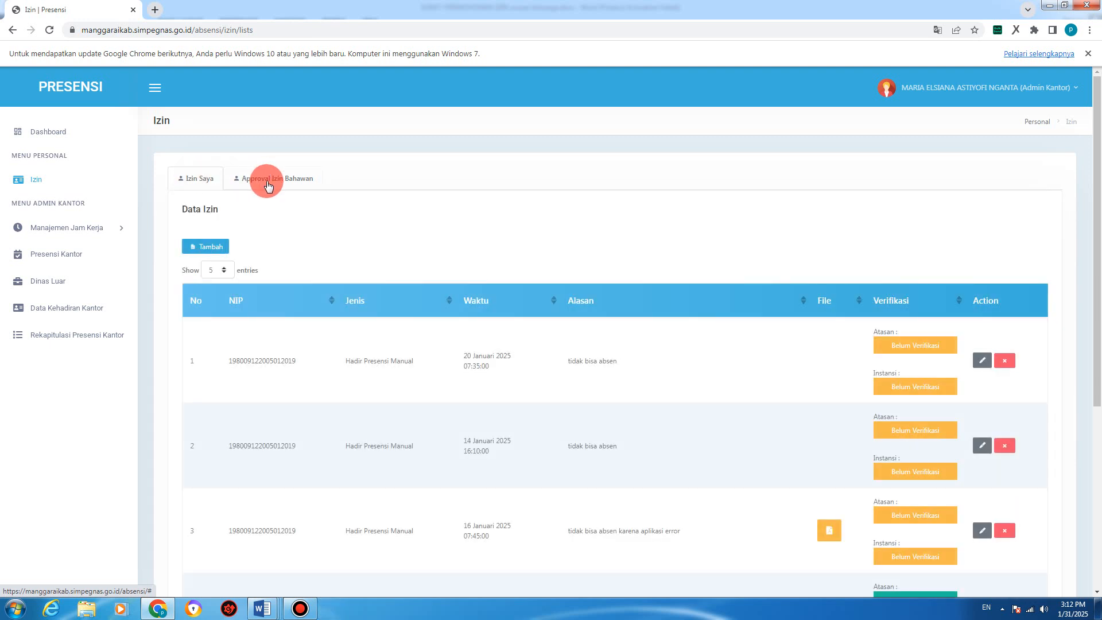
click(268, 185)
click(204, 180)
click(246, 177)
click(212, 183)
scroll(69, 239, down, 1)
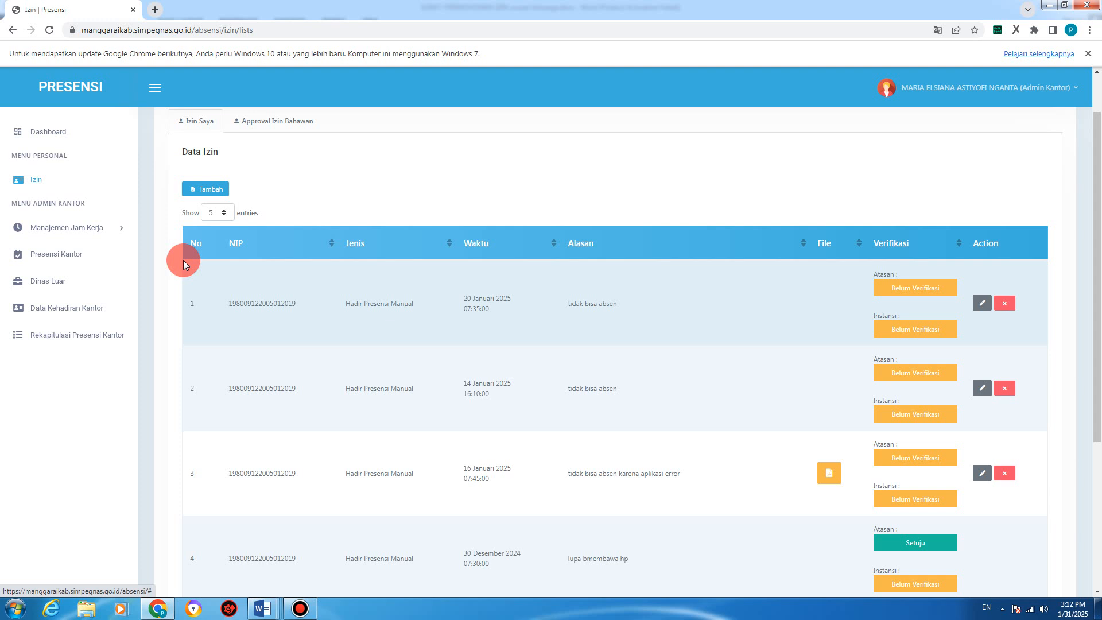
click(208, 190)
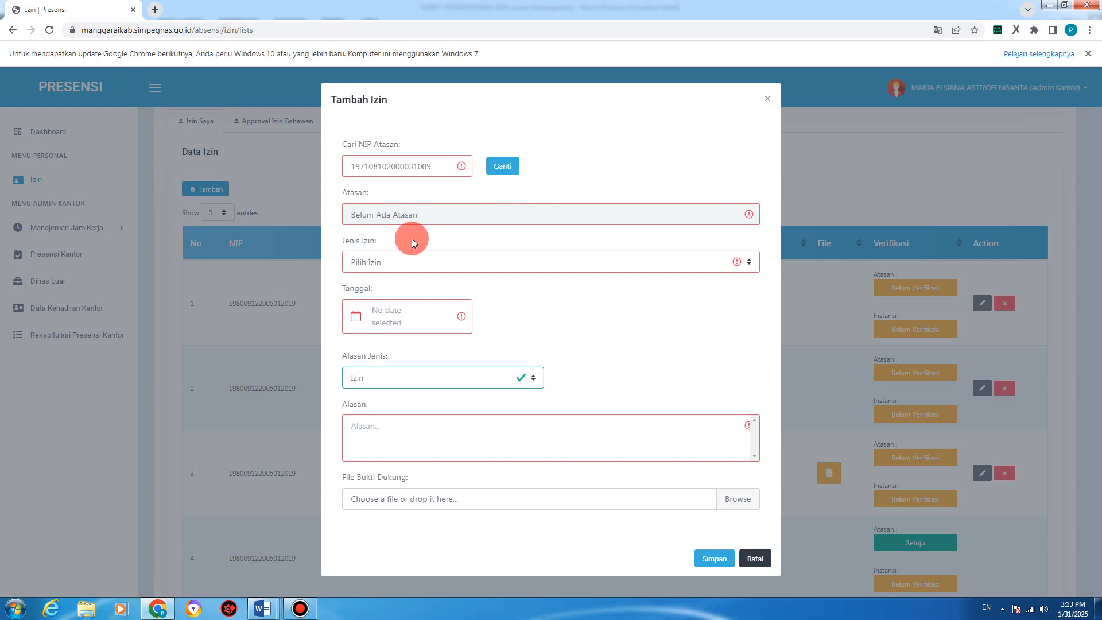
Step: Cancel the Tambah Izin form with Batal, returning to the Izin Saya Data Izin list
click(755, 563)
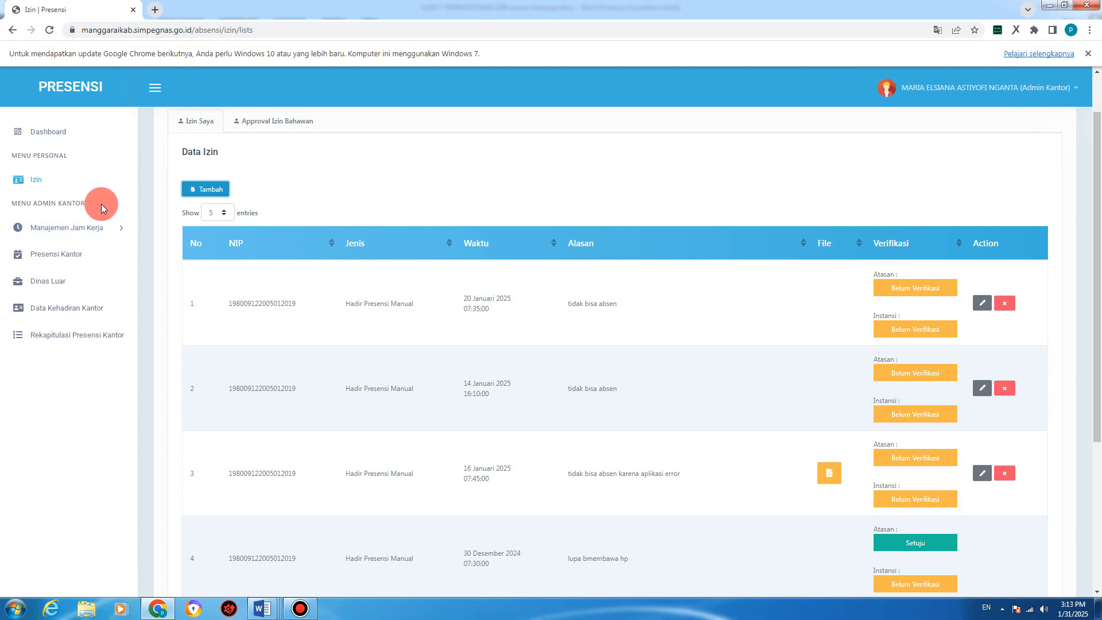
Step: Expand Manajemen Jam Kerja, view Referensi Shift, then go to the Data Shift Pegawai page
click(78, 232)
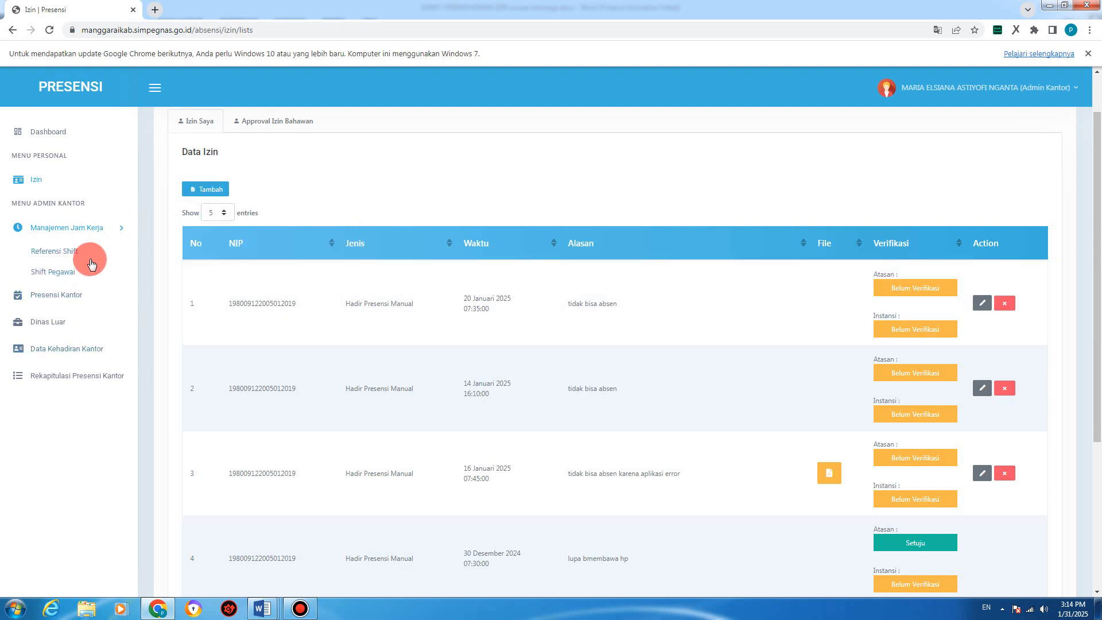
click(86, 229)
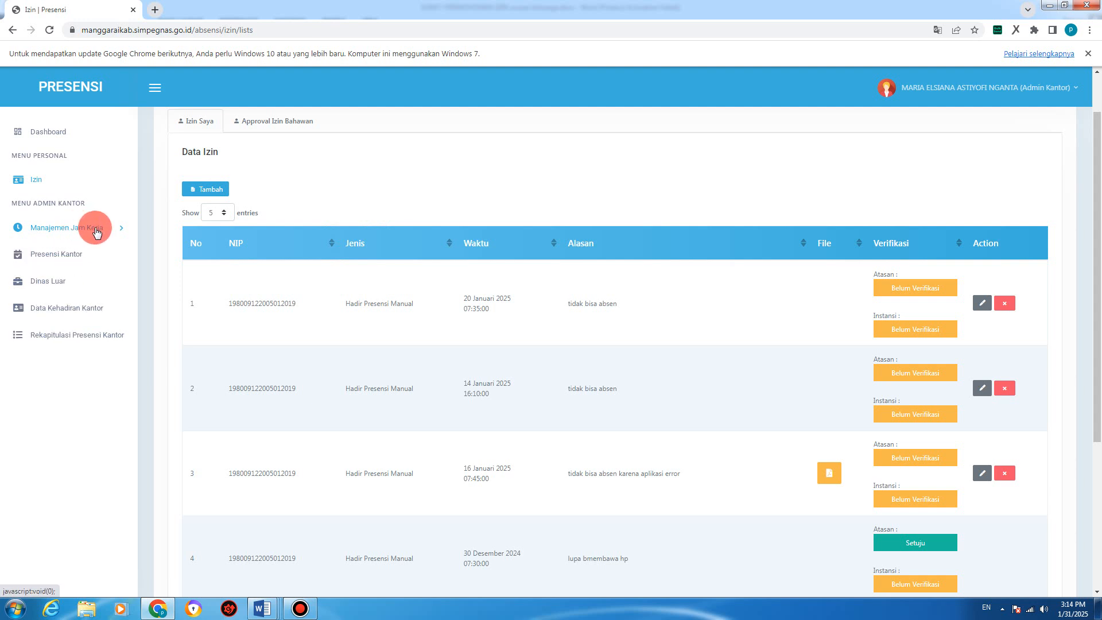
click(97, 230)
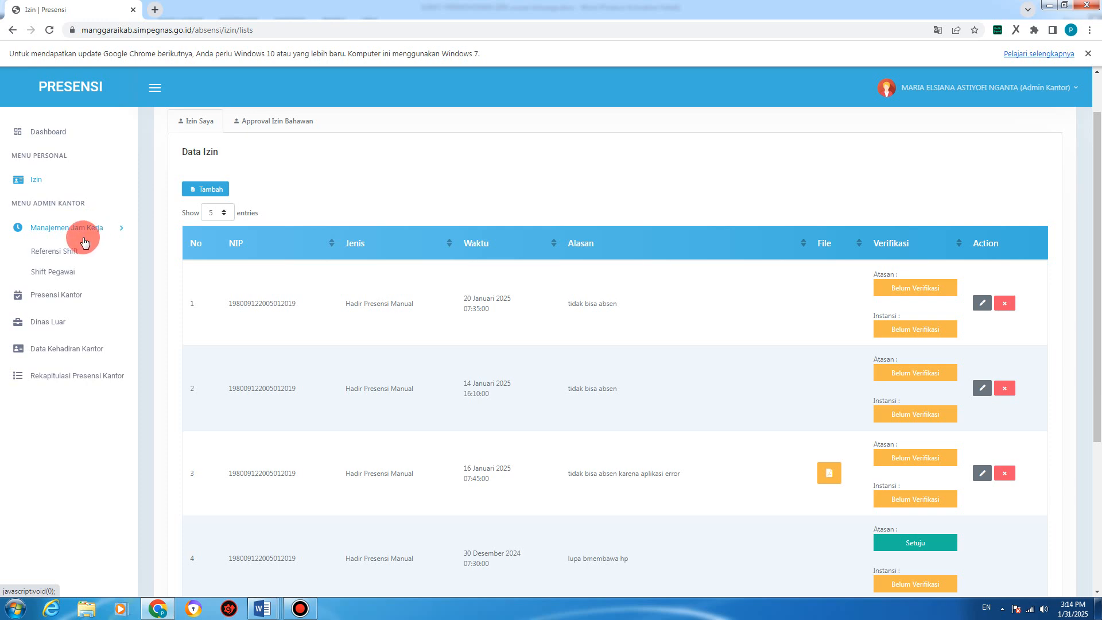
click(55, 254)
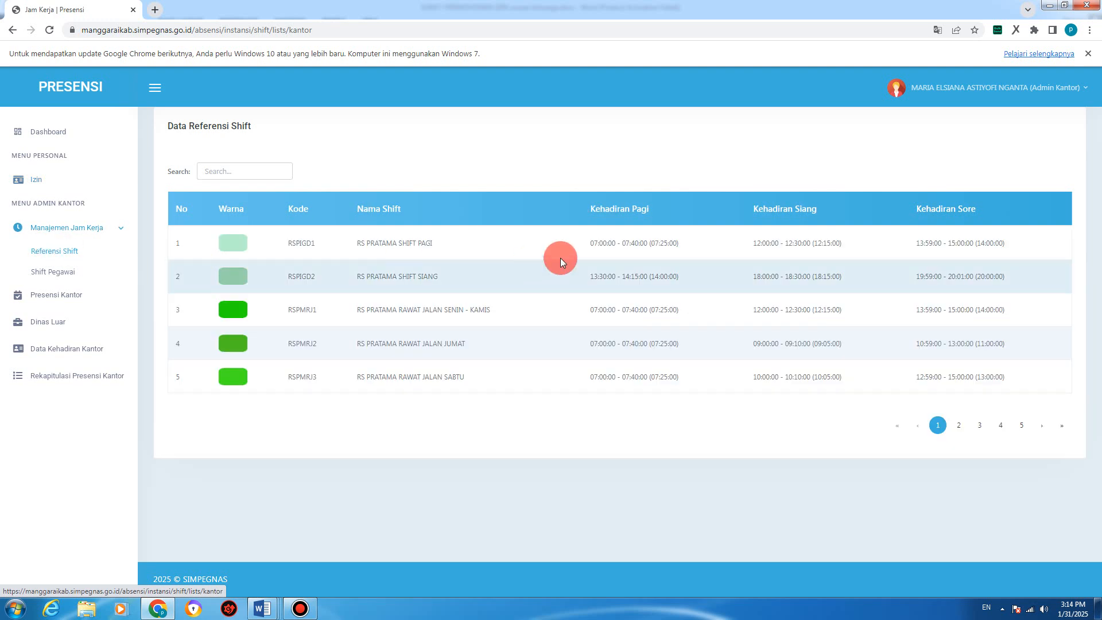
click(50, 275)
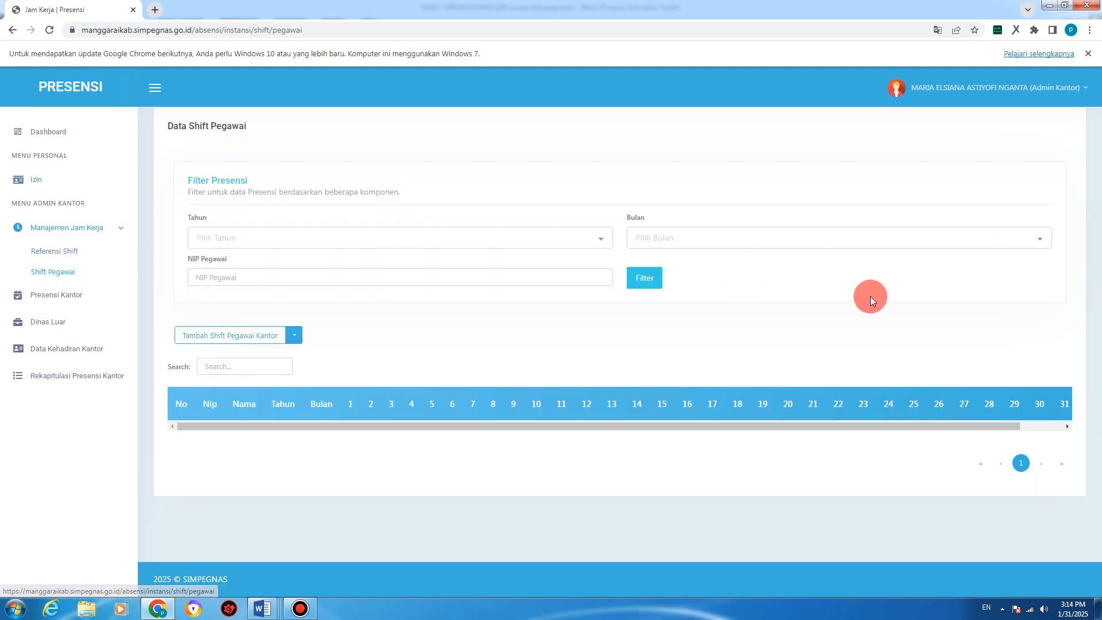
click(57, 255)
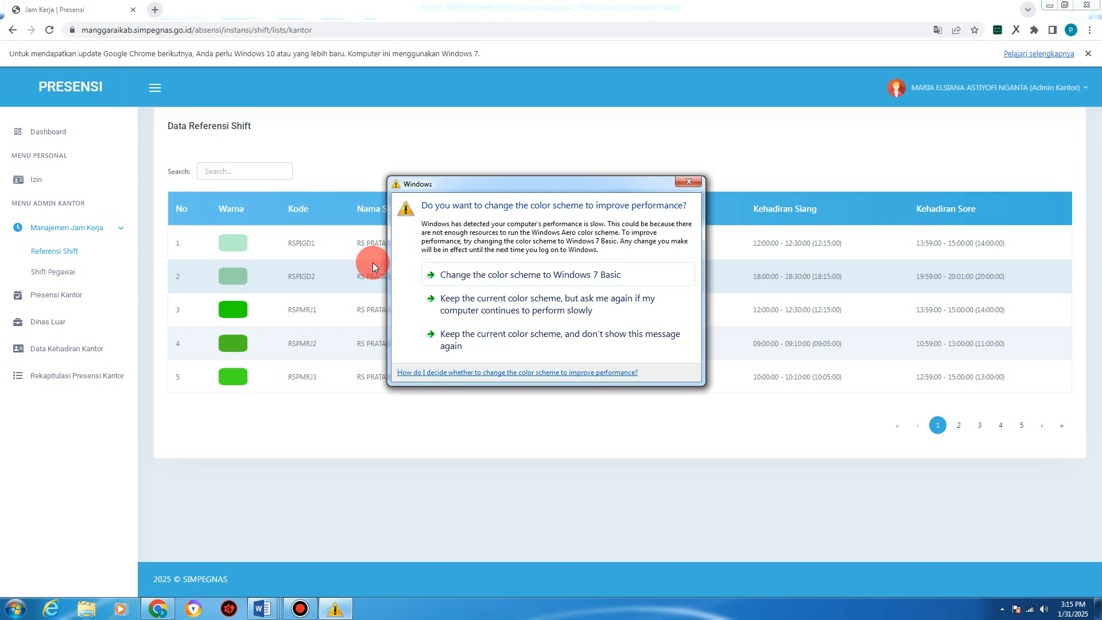
Step: Dismiss the Windows colour-scheme prompt and open Shift Pegawai under Manajemen Jam Kerja
click(689, 182)
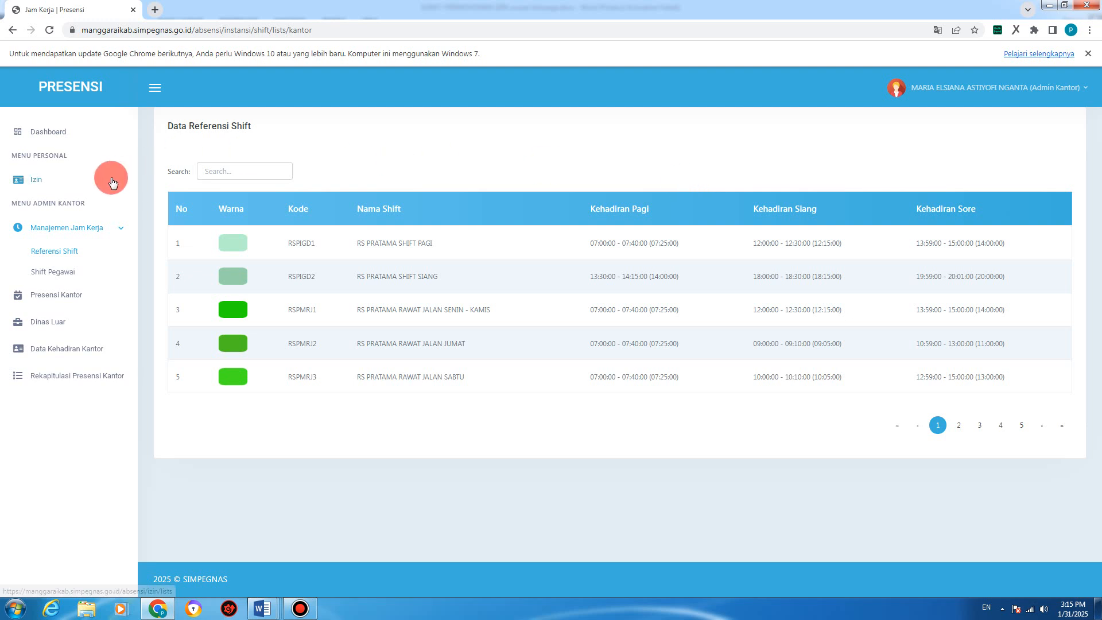
click(63, 276)
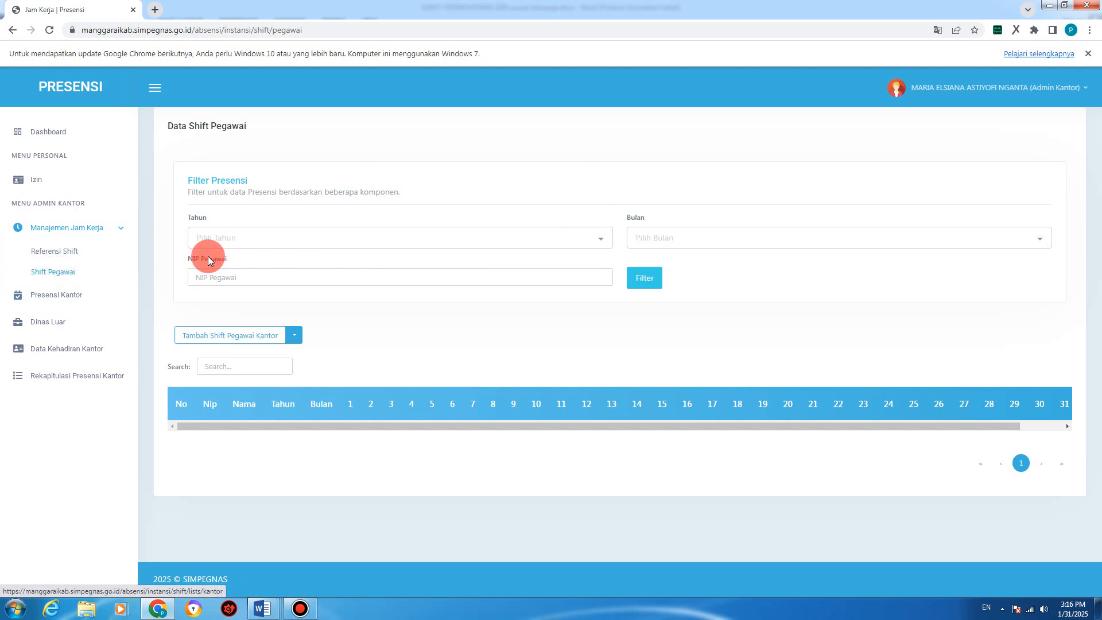
Step: Choose bulk Excel upload and download the shift template for Tahun 2025, Bulan Februari
click(292, 340)
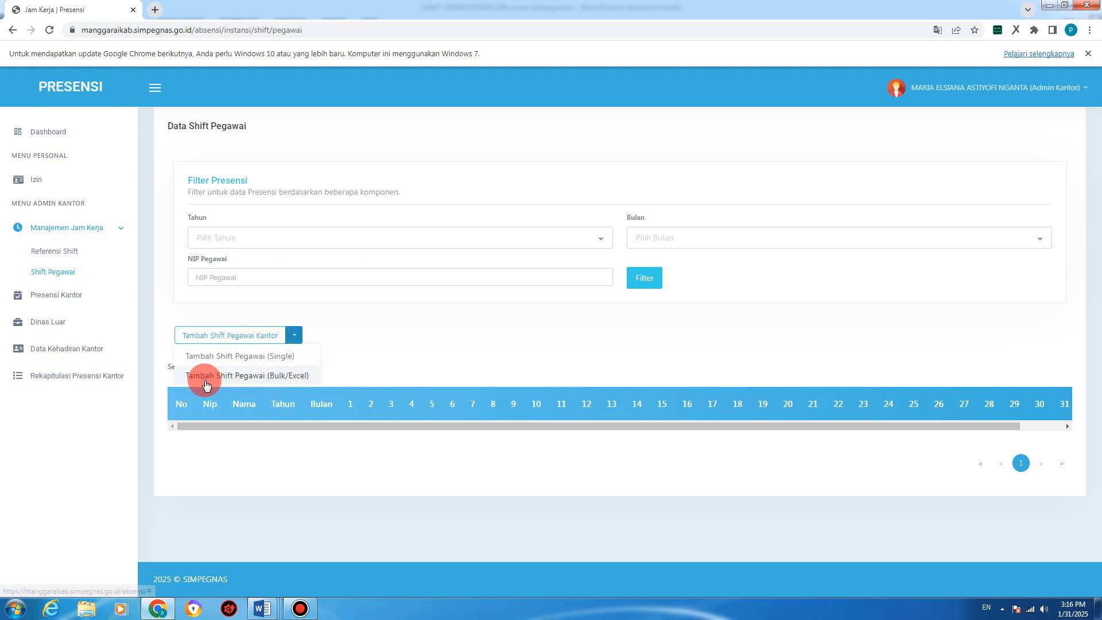
click(281, 379)
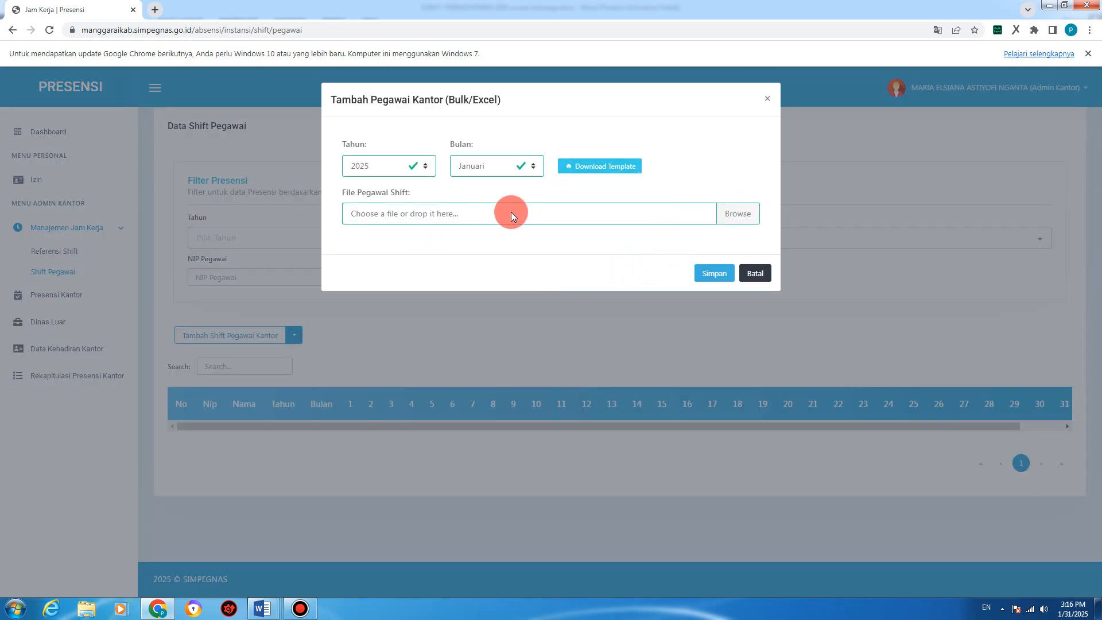
click(377, 167)
click(376, 167)
click(377, 167)
click(377, 167)
click(377, 167)
click(376, 168)
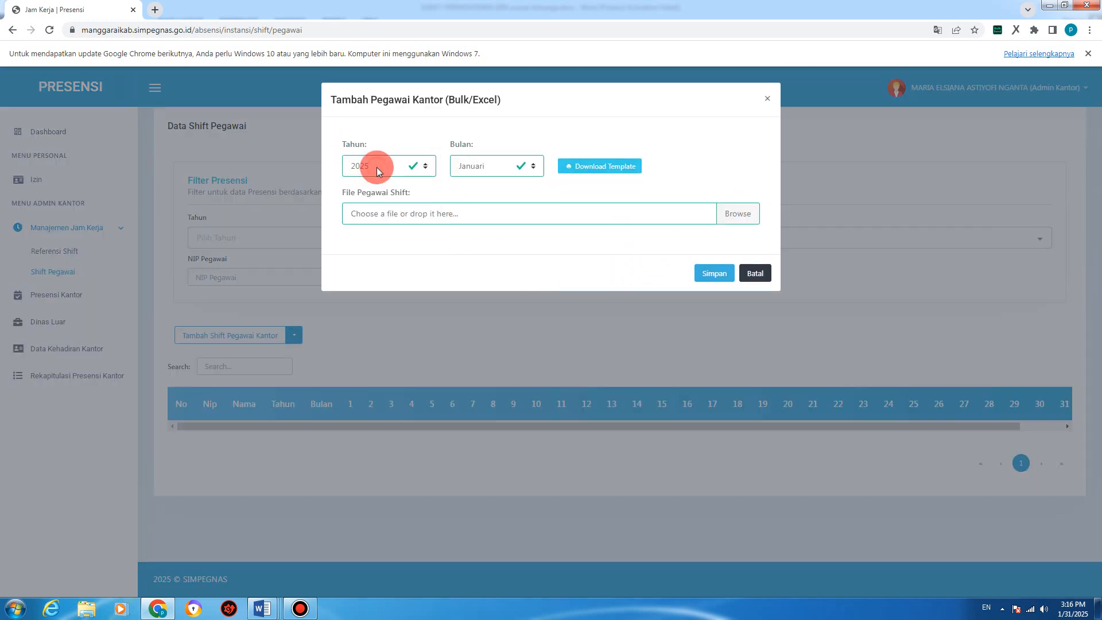
click(481, 165)
click(481, 166)
click(481, 166)
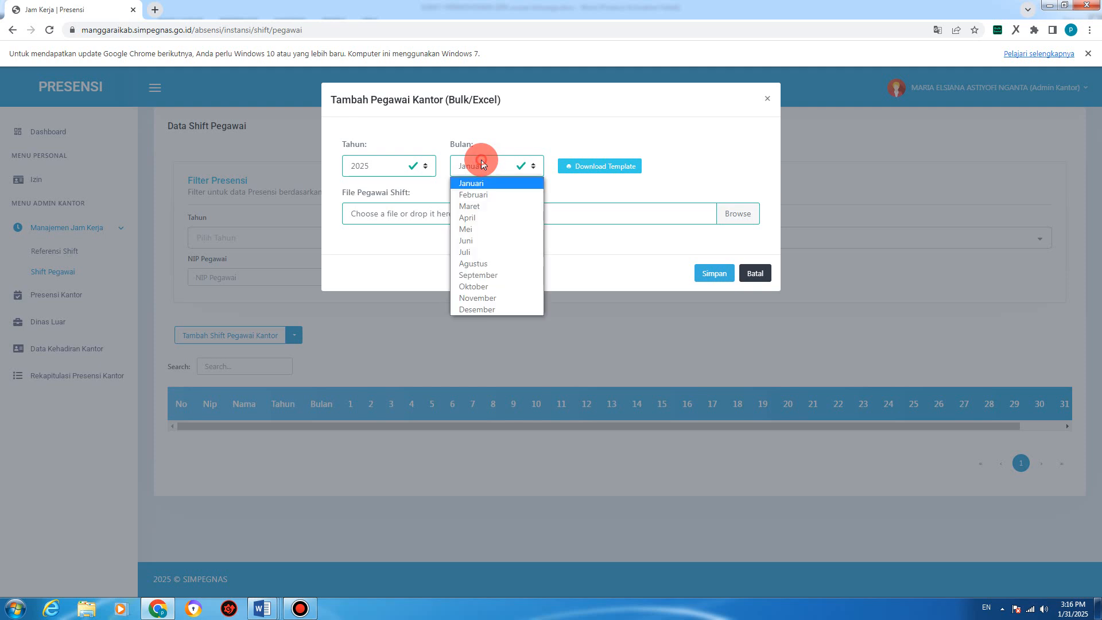
click(484, 198)
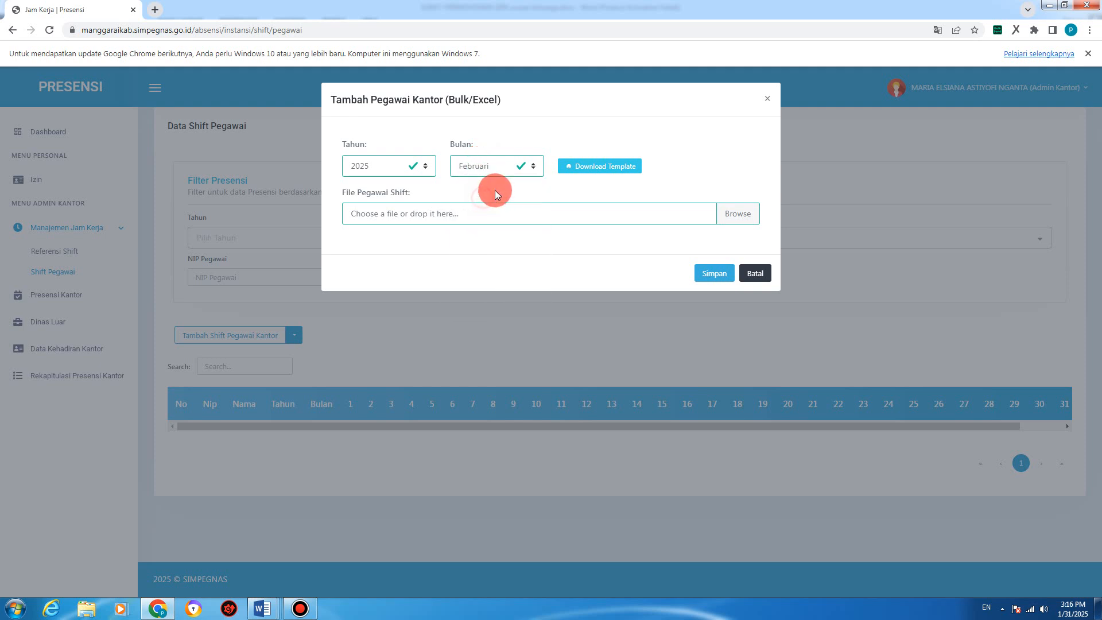
click(617, 170)
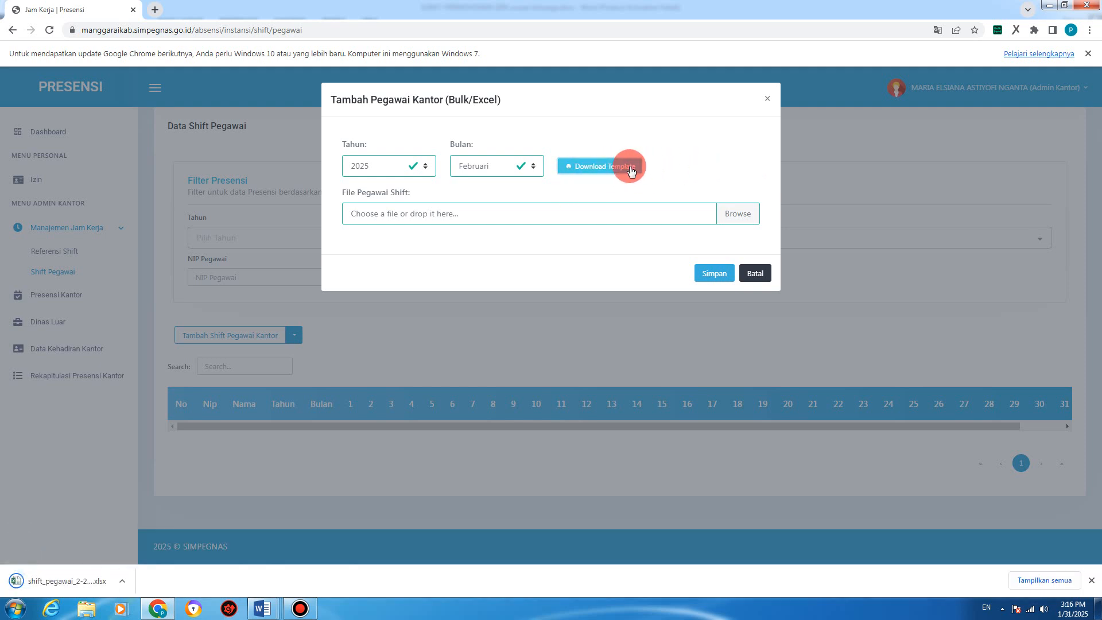
Step: Open the downloaded shift_pegawai .xlsx in Excel, dismissing the Office activation prompt
click(55, 581)
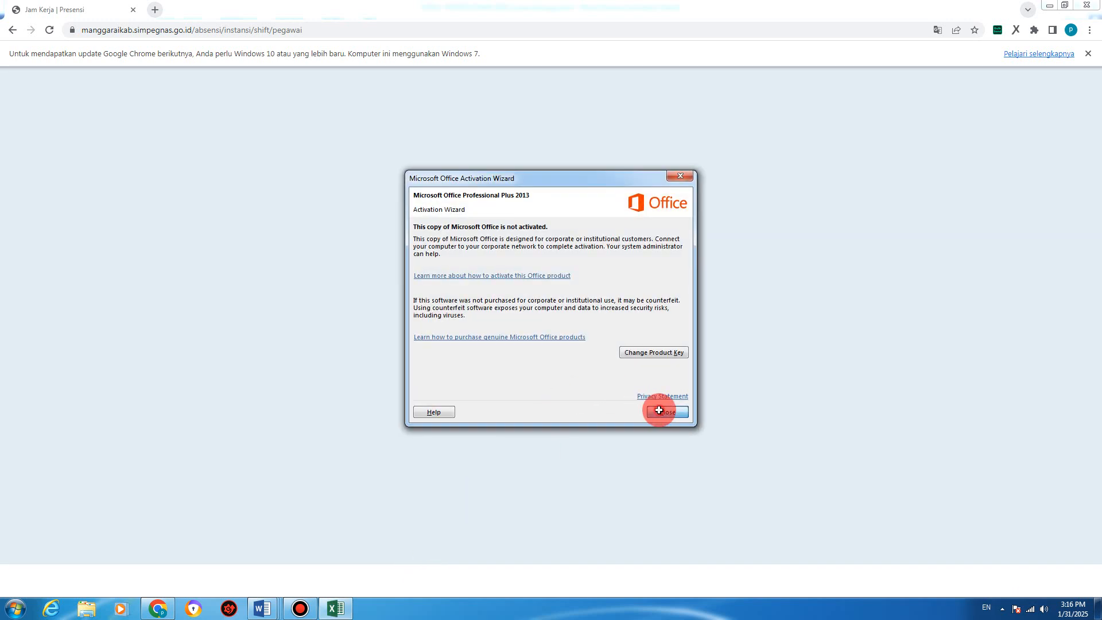
click(661, 412)
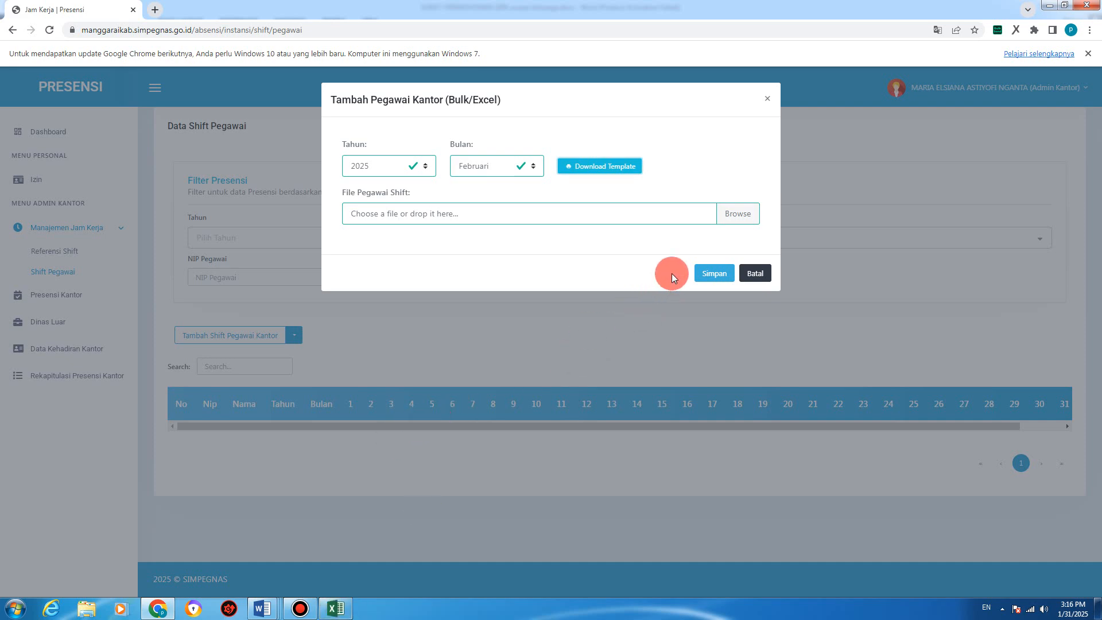
click(336, 609)
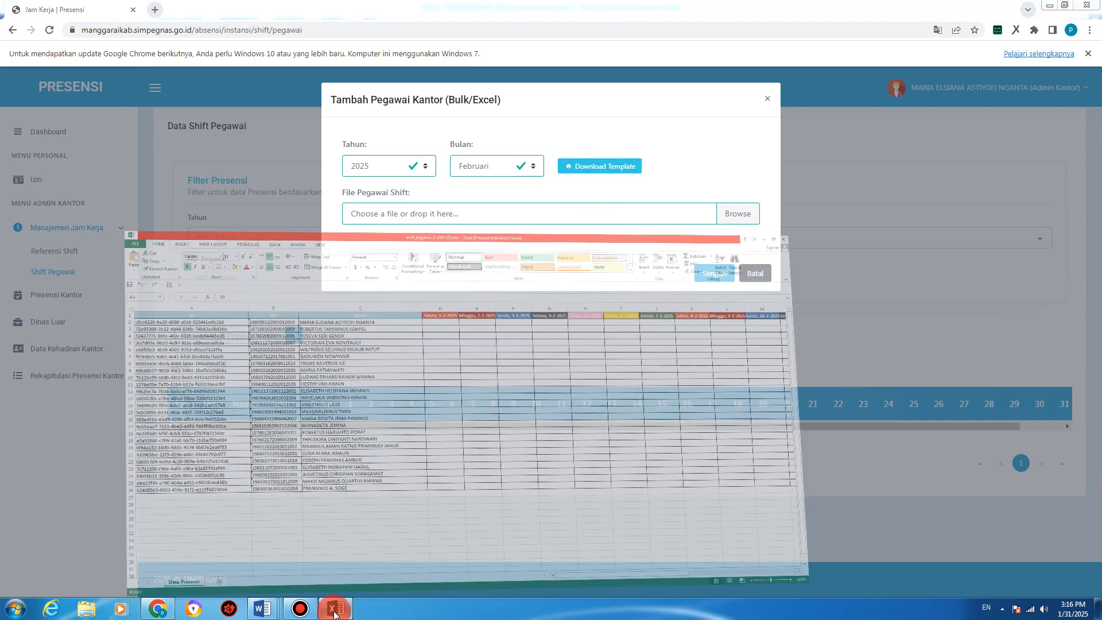
Step: Inspect employee names and the ID, NIP, Nama and Sabtu 1-2-2025 column headers
click(364, 278)
click(534, 267)
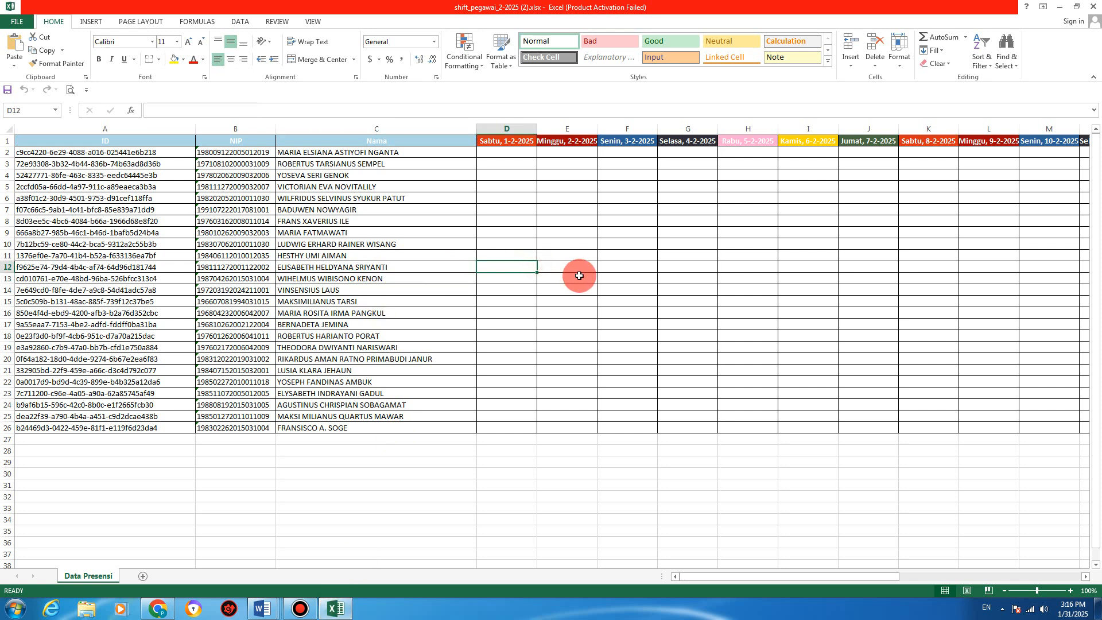
click(414, 222)
click(490, 218)
click(356, 191)
click(300, 222)
click(290, 231)
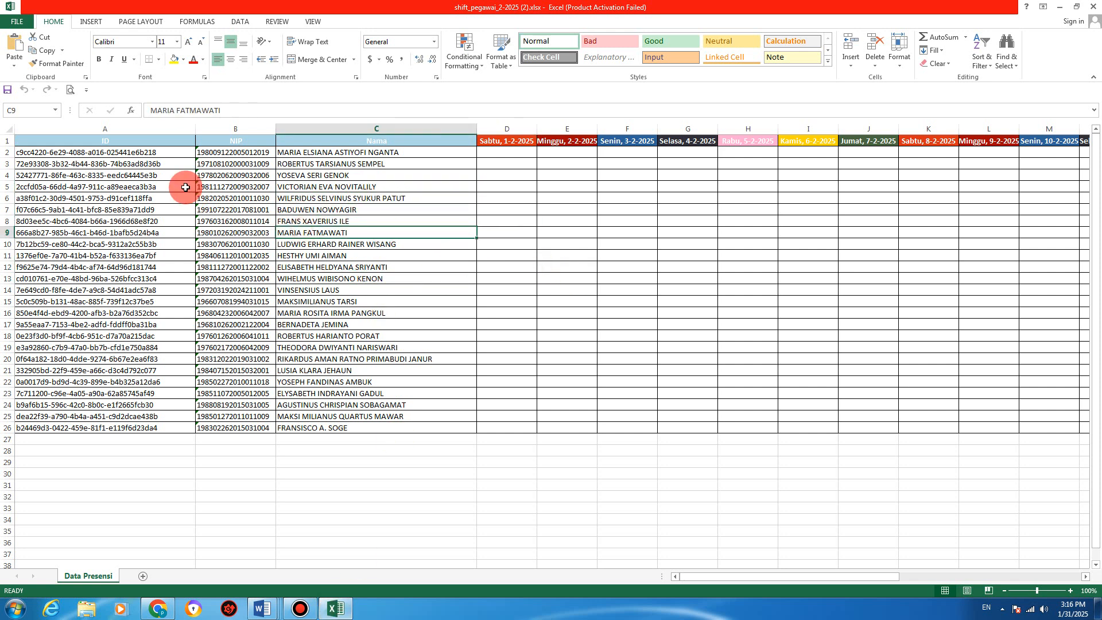
click(121, 143)
click(251, 144)
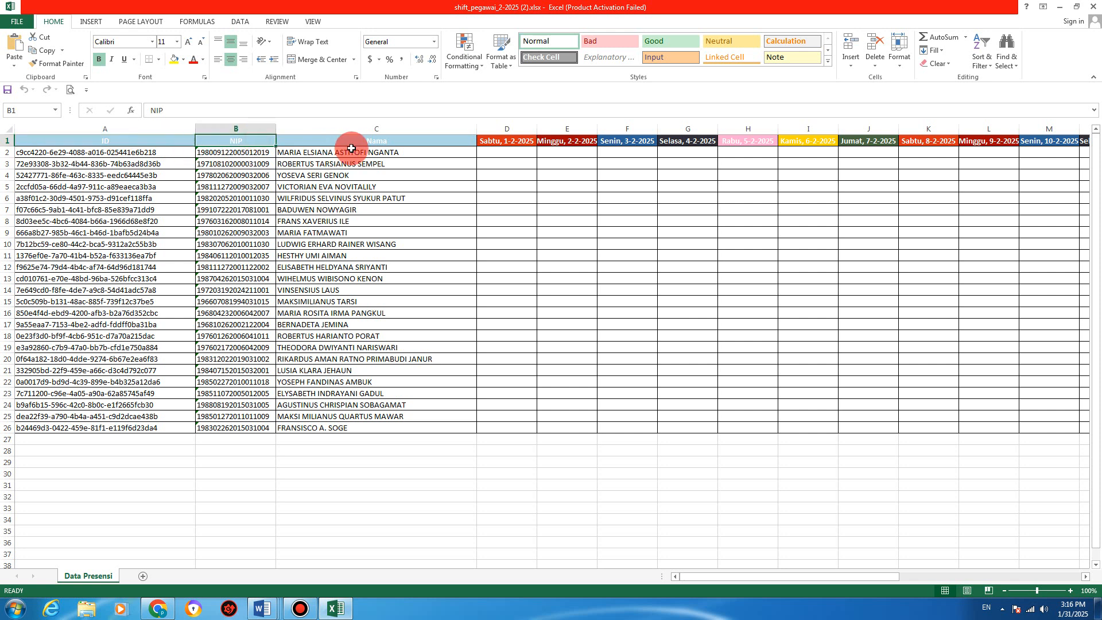
click(357, 141)
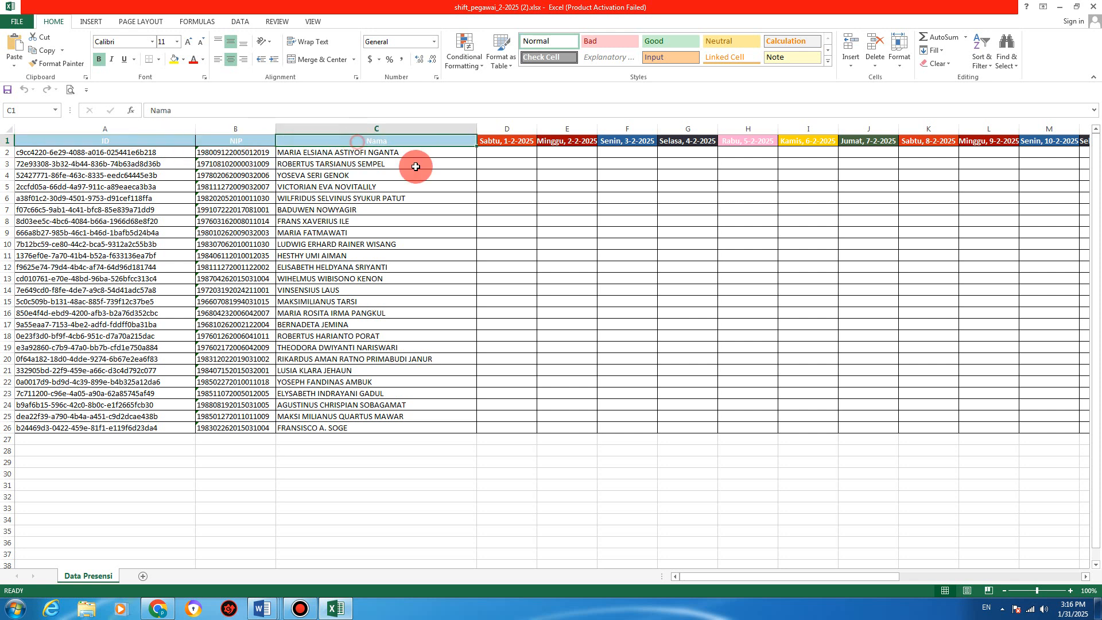
click(513, 140)
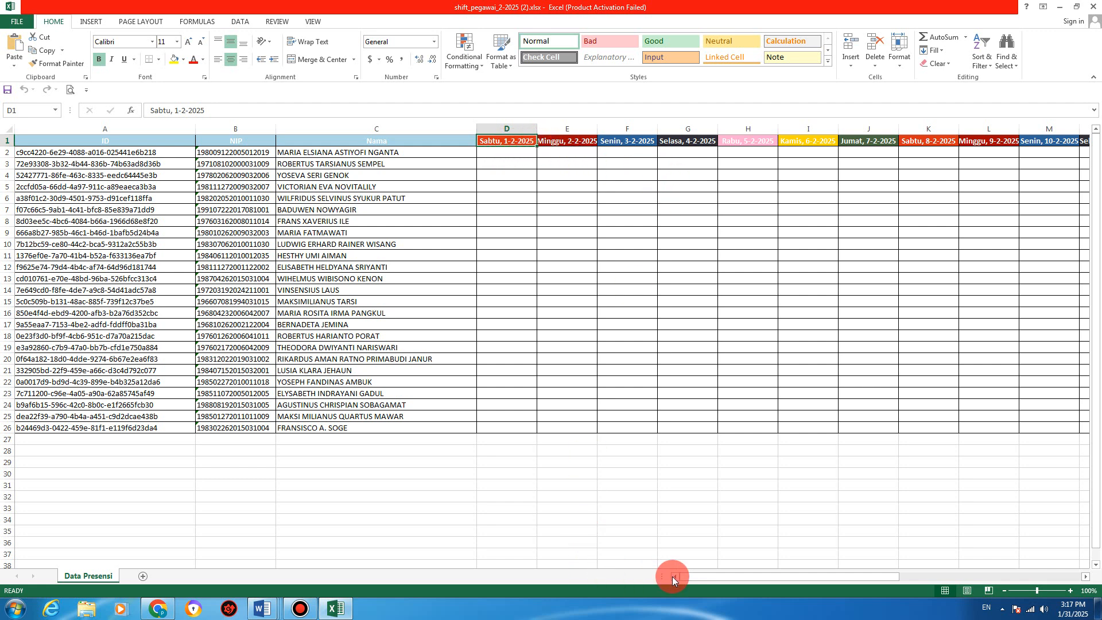
Step: Scroll across and check the first employee's blank daily shift cells from 1 to 7 February
mouse_move(692, 577)
mouse_down()
mouse_move(923, 578)
mouse_move(696, 579)
mouse_up()
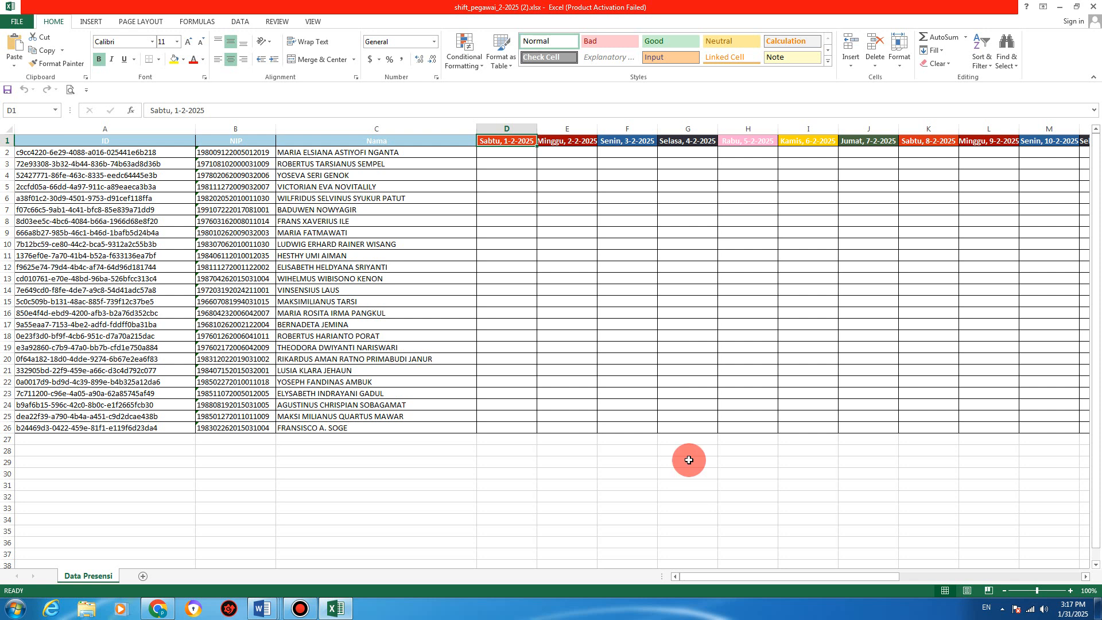
click(362, 157)
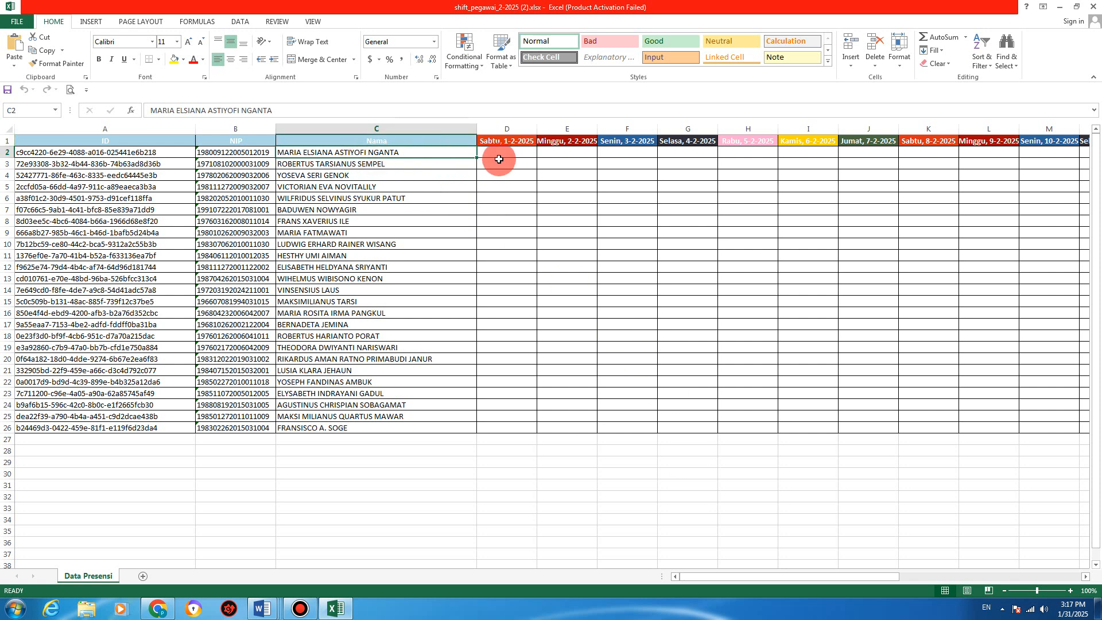
click(498, 155)
click(571, 153)
click(613, 153)
click(666, 153)
click(747, 153)
click(807, 153)
click(844, 152)
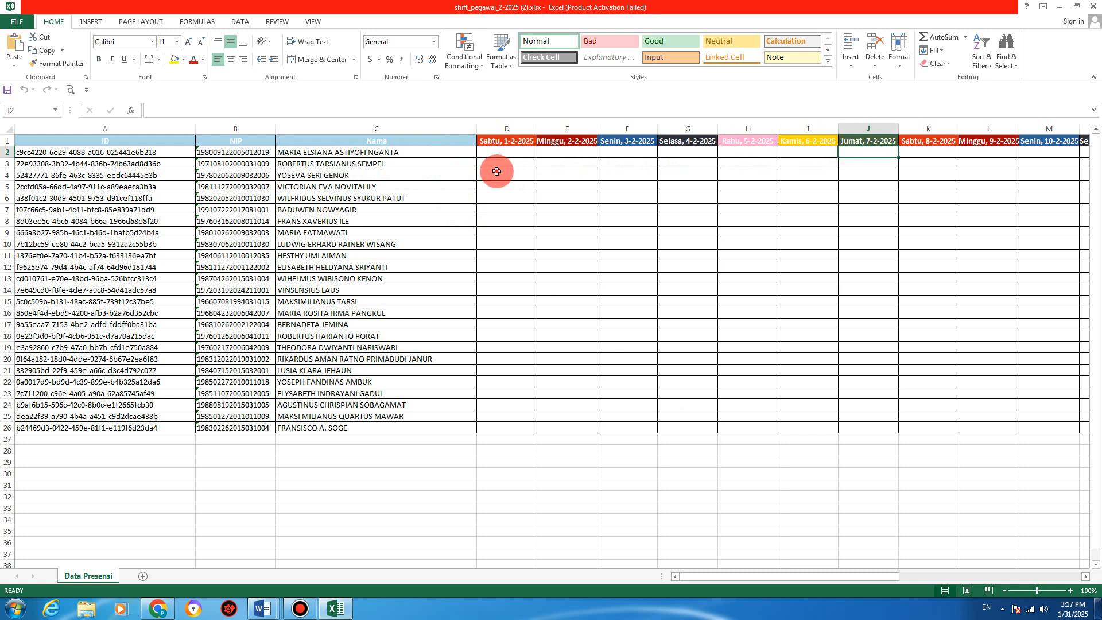
click(468, 190)
click(500, 151)
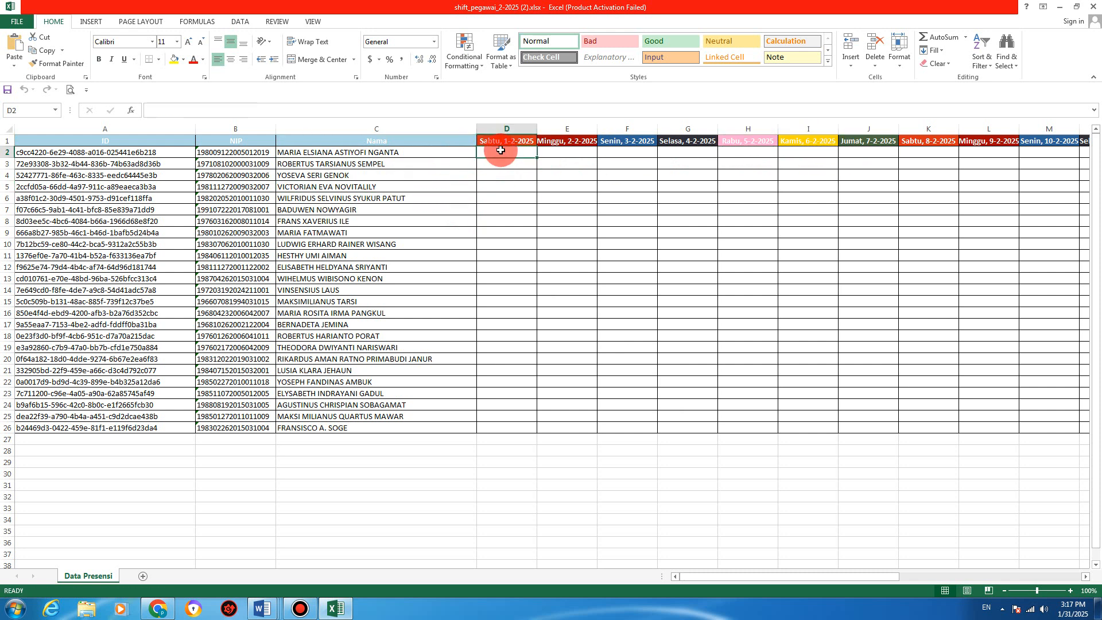
click(569, 153)
click(524, 161)
click(546, 253)
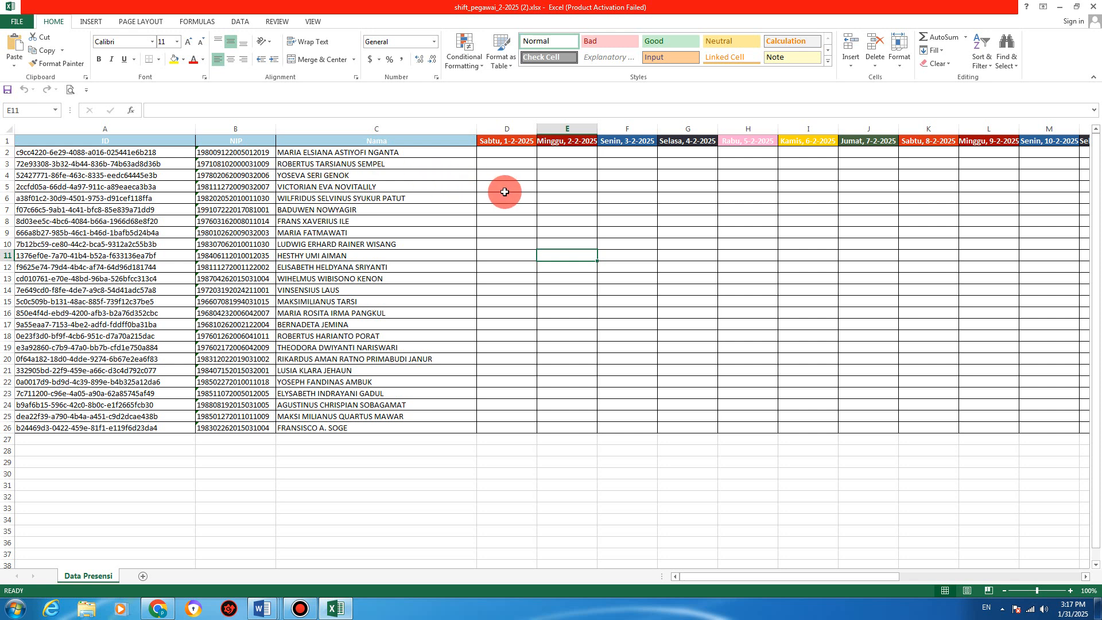
Step: Recheck the second employee's name and empty February shift cells, then return to Chrome
click(356, 240)
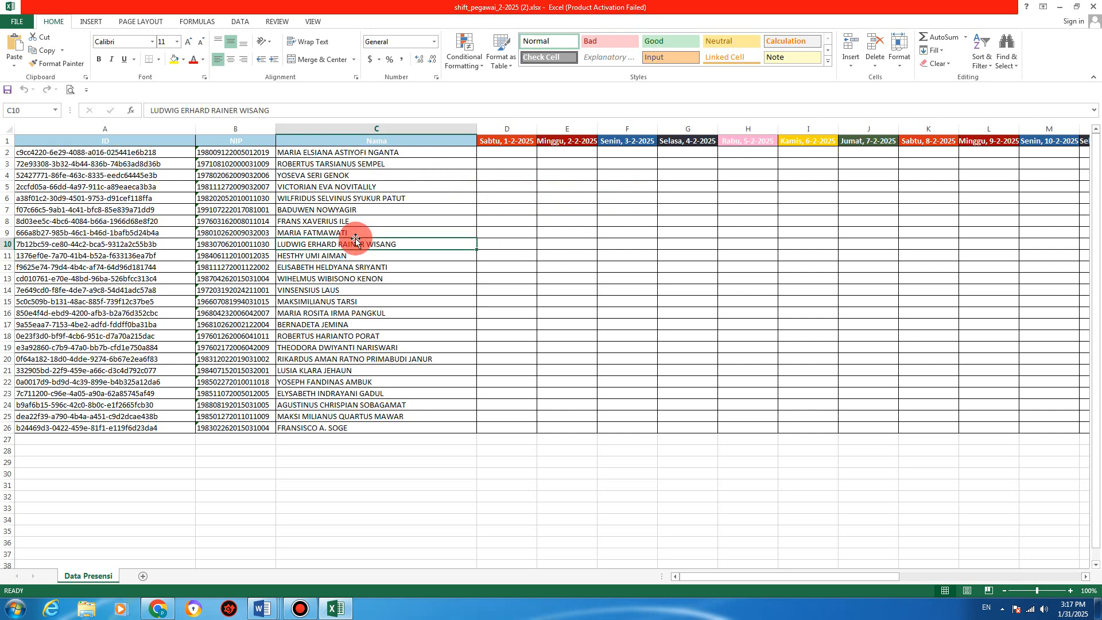
click(362, 164)
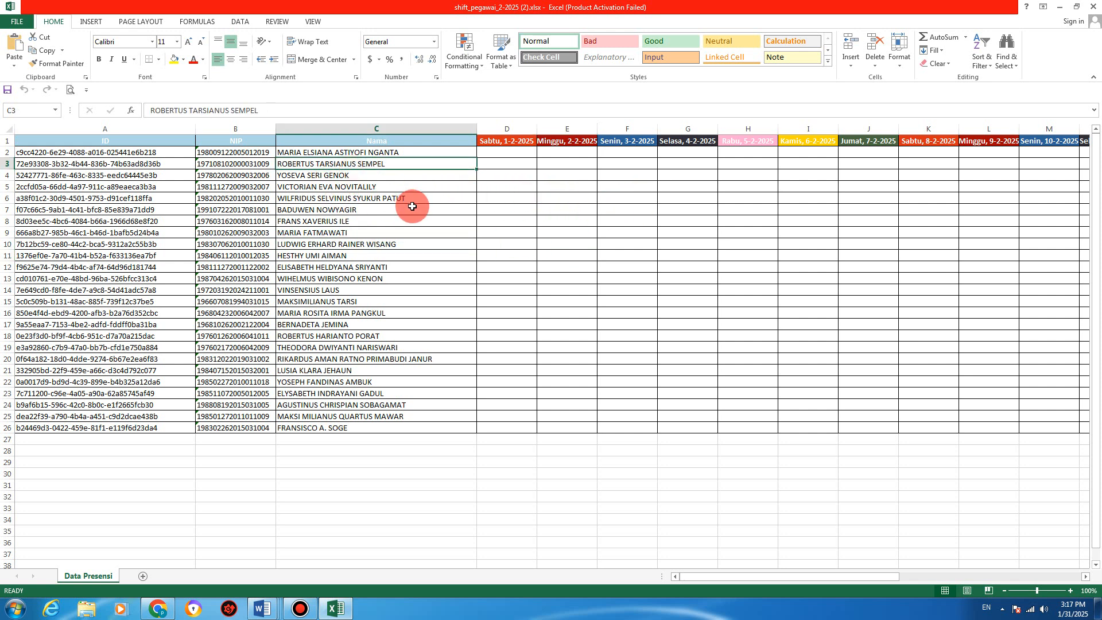
click(583, 223)
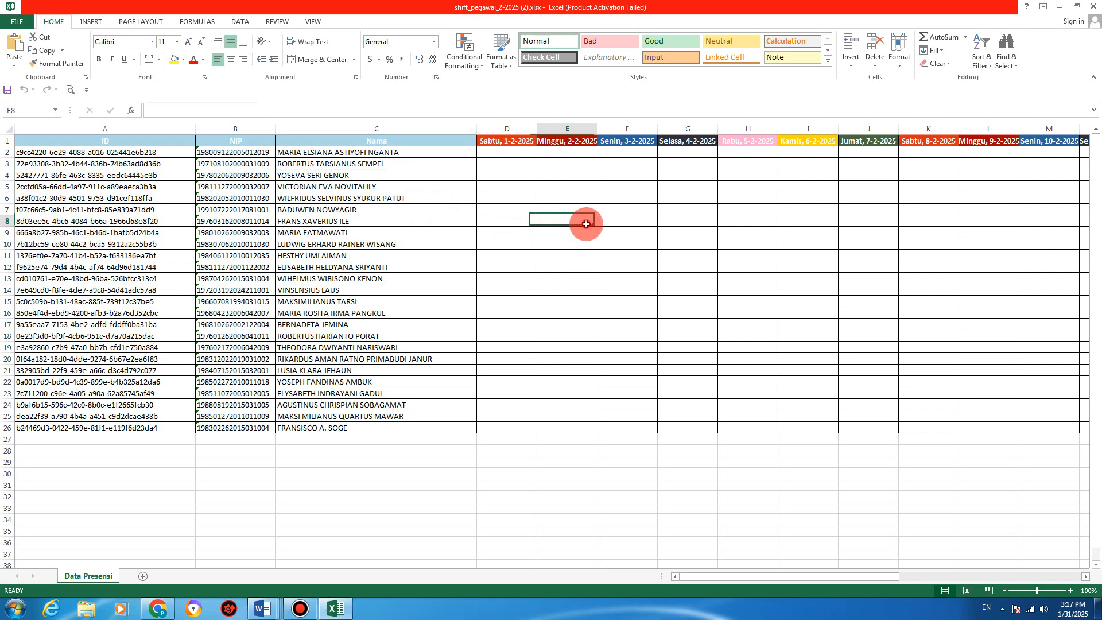
click(332, 169)
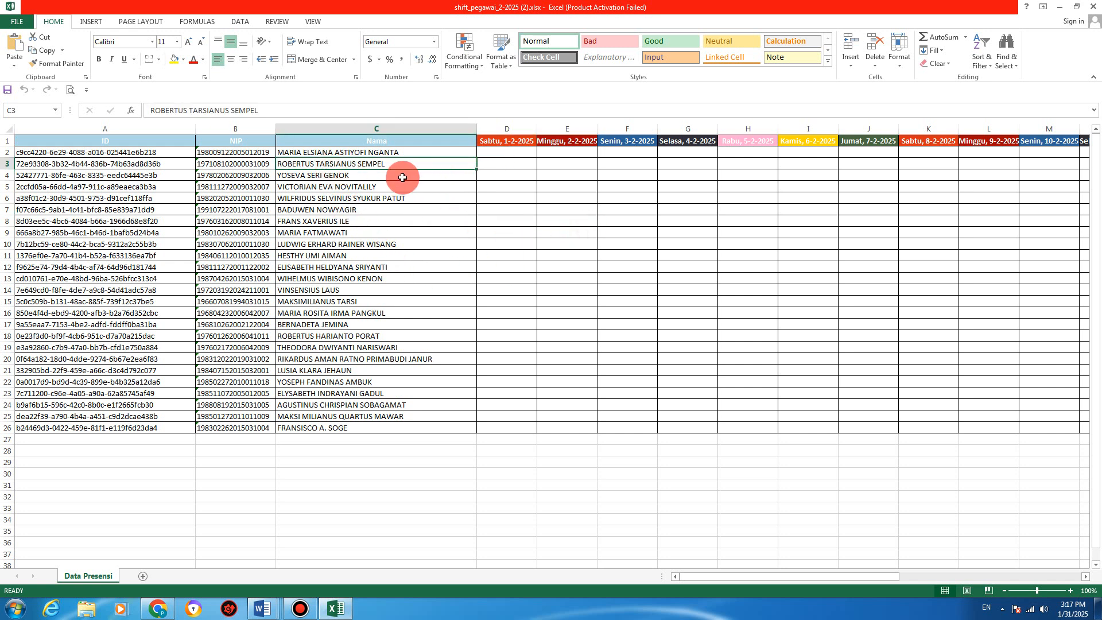
click(501, 154)
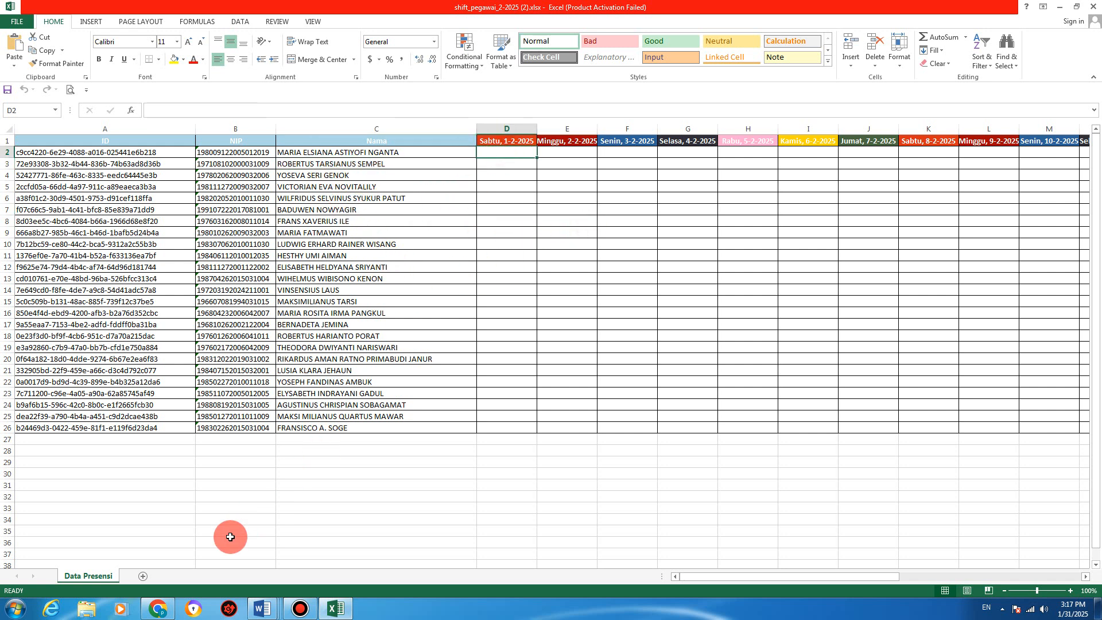
click(159, 609)
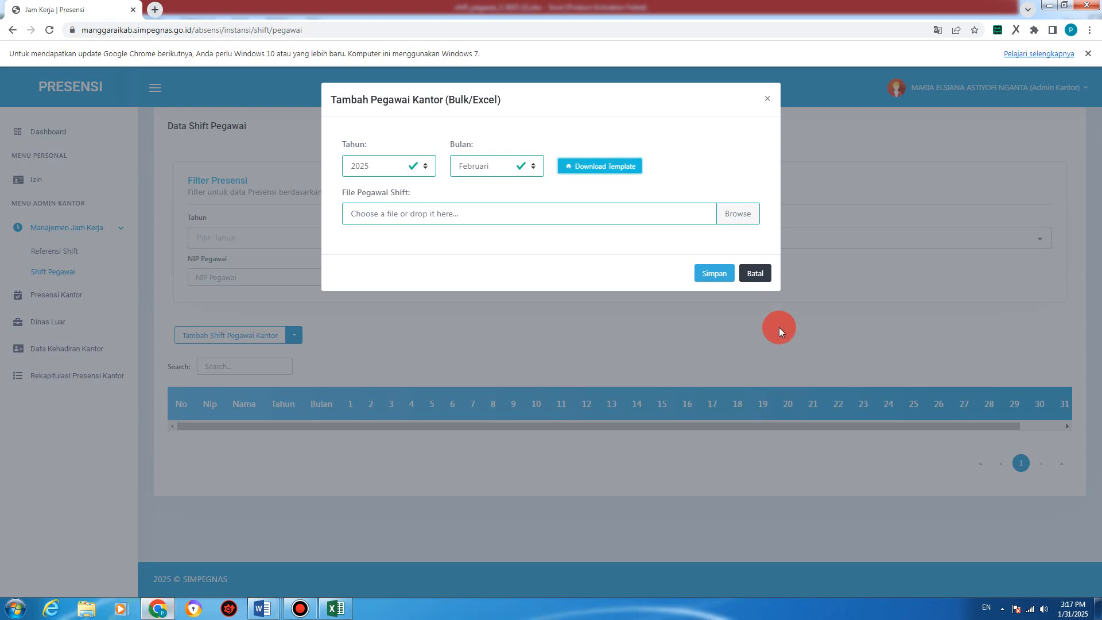
Step: Cancel the bulk upload form and search Referensi Shift for 'pkm'
click(755, 274)
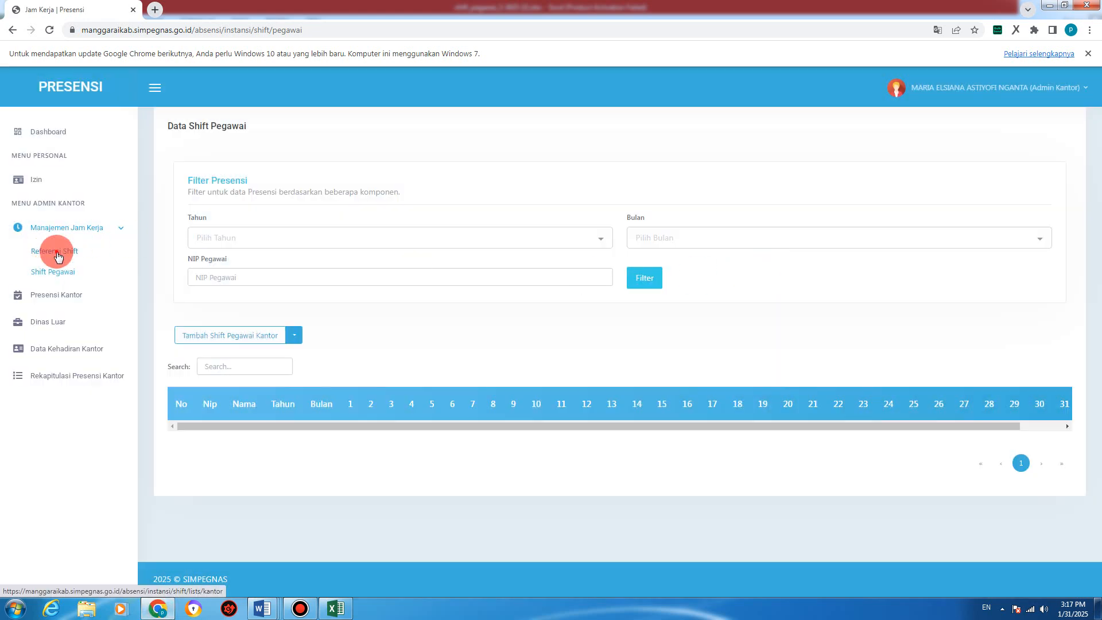
click(57, 253)
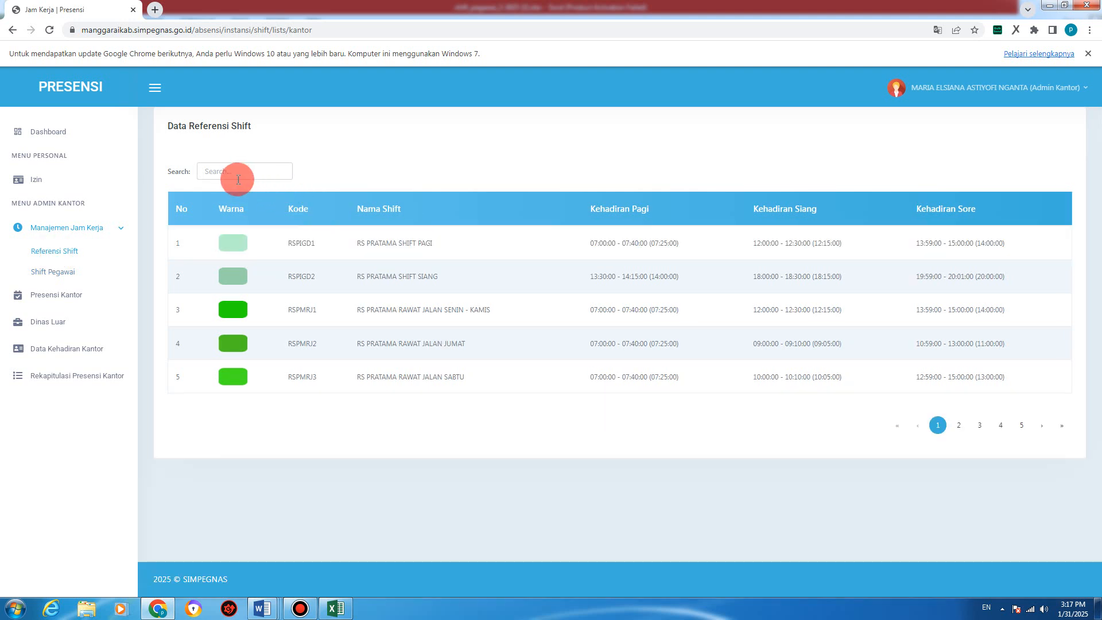
click(225, 173)
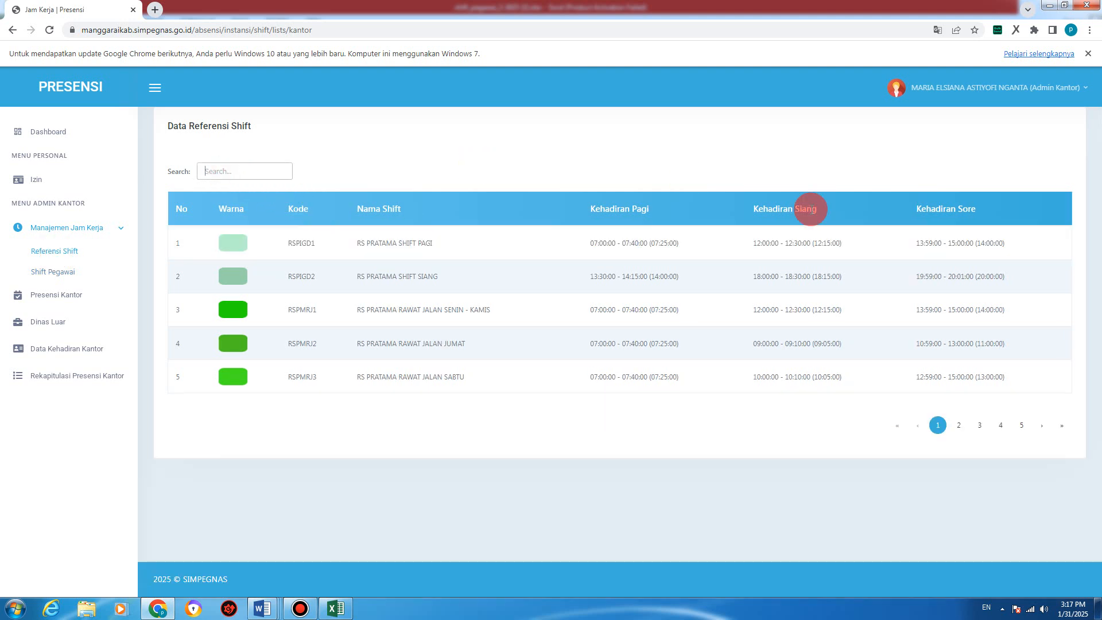
text(pkm)
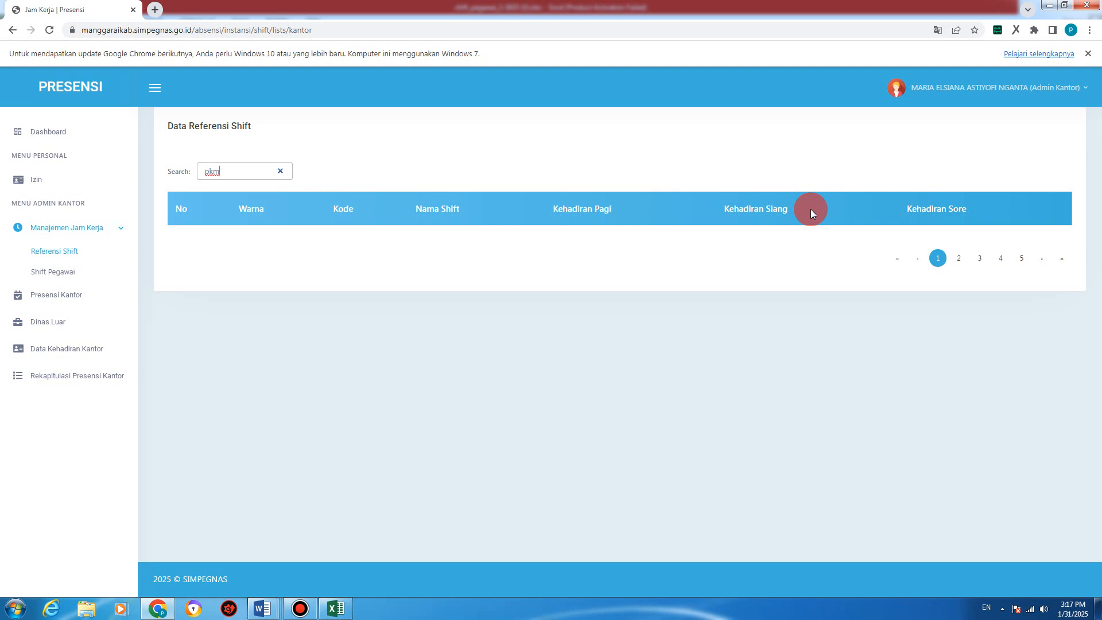
Step: Page through the pkm results to page 5, showing the PKM PAGI shift (07:00–09:30)
click(960, 259)
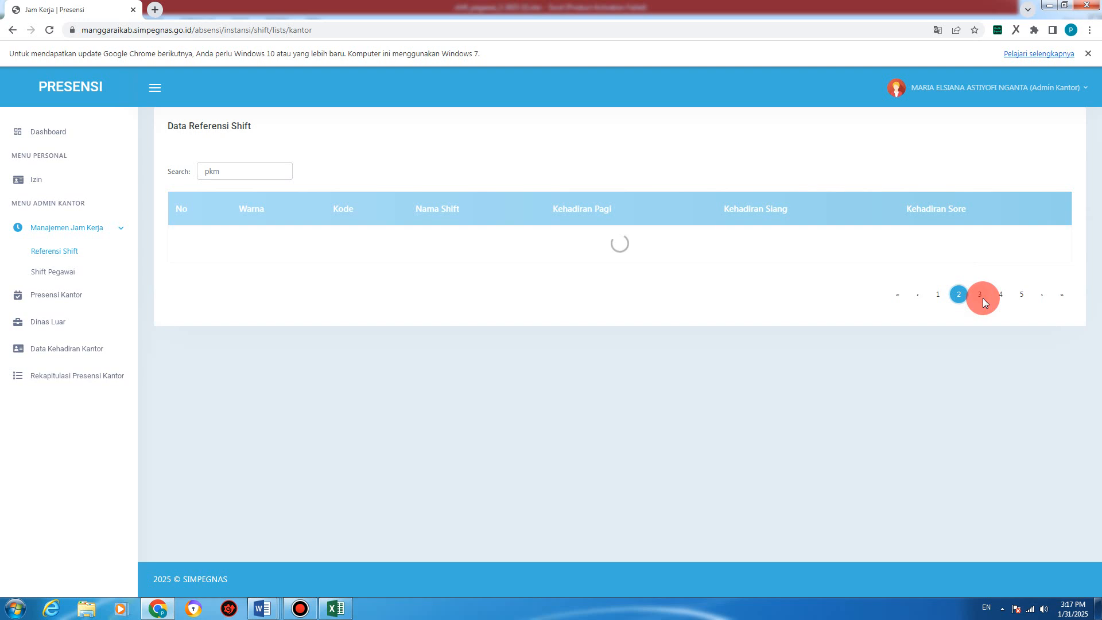
click(983, 264)
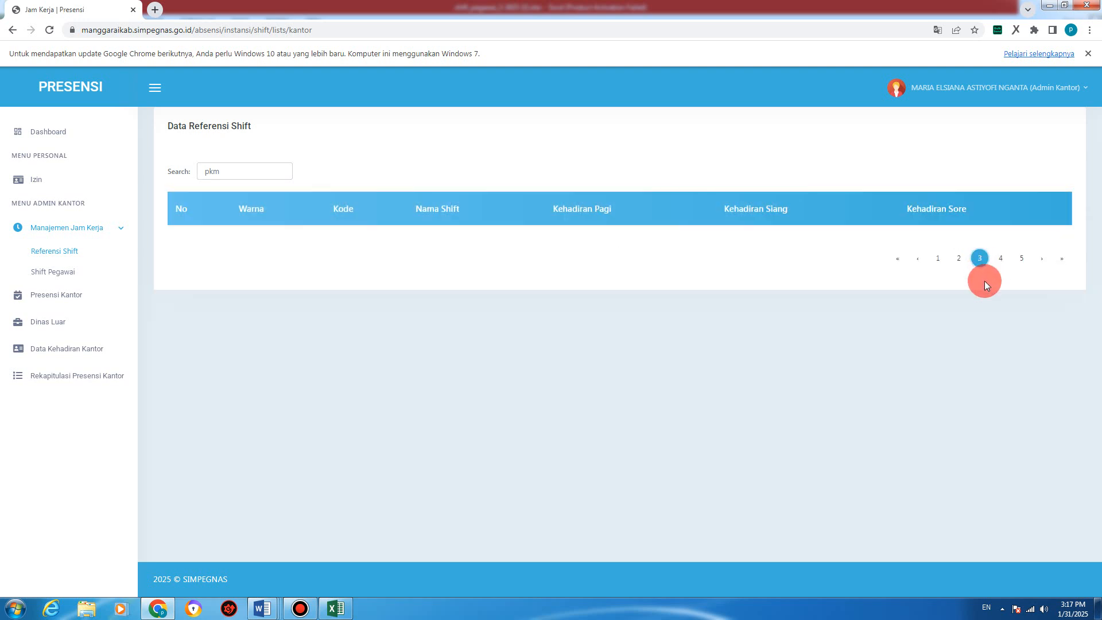
click(1001, 259)
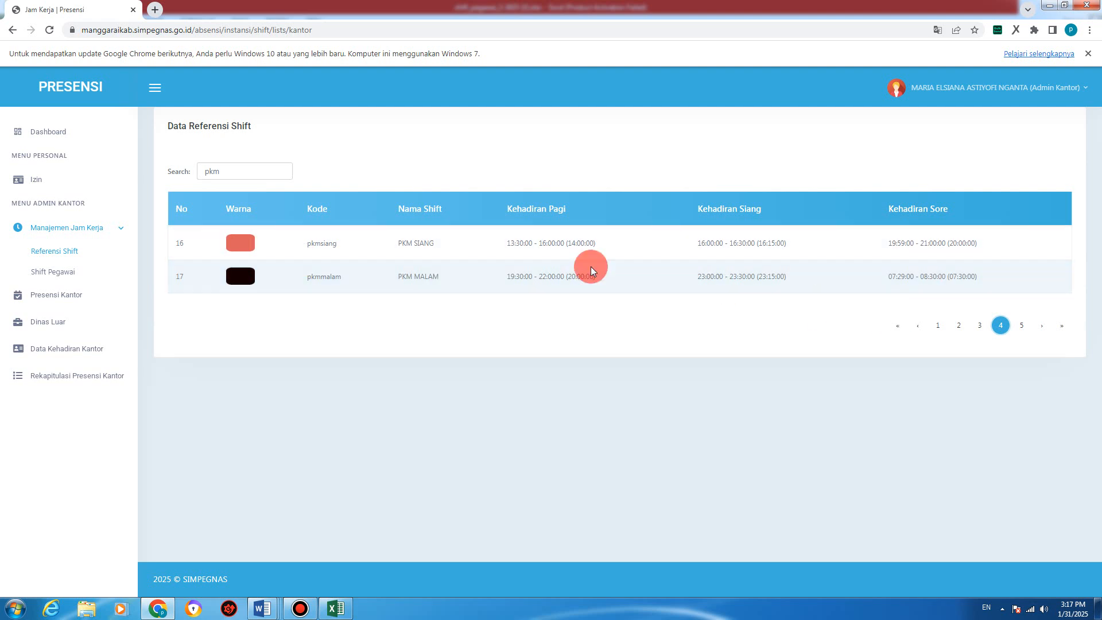
click(1036, 326)
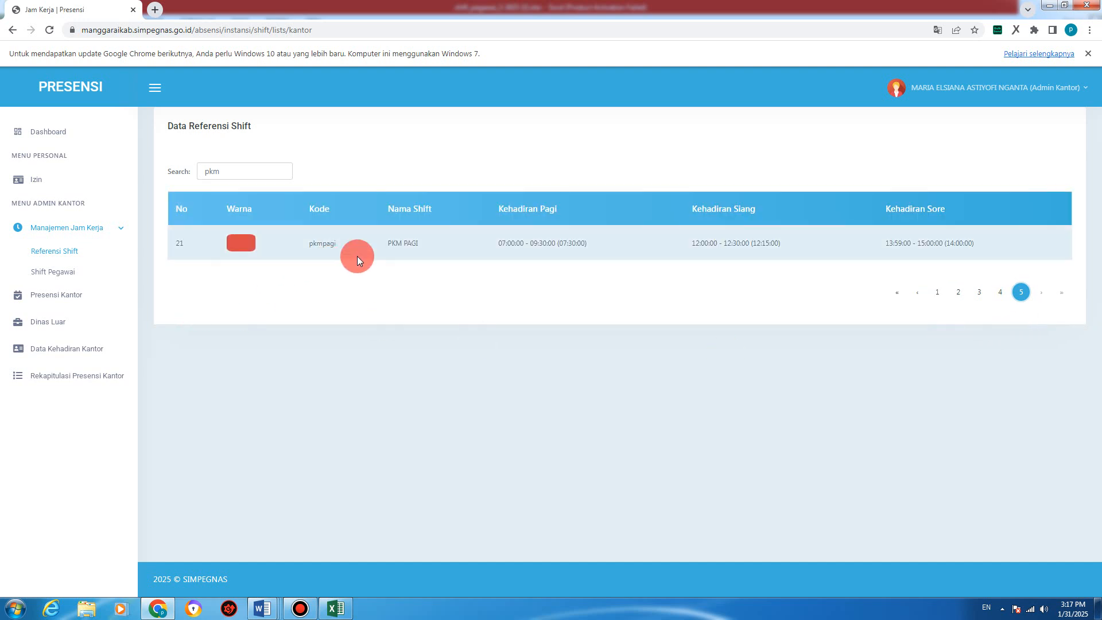
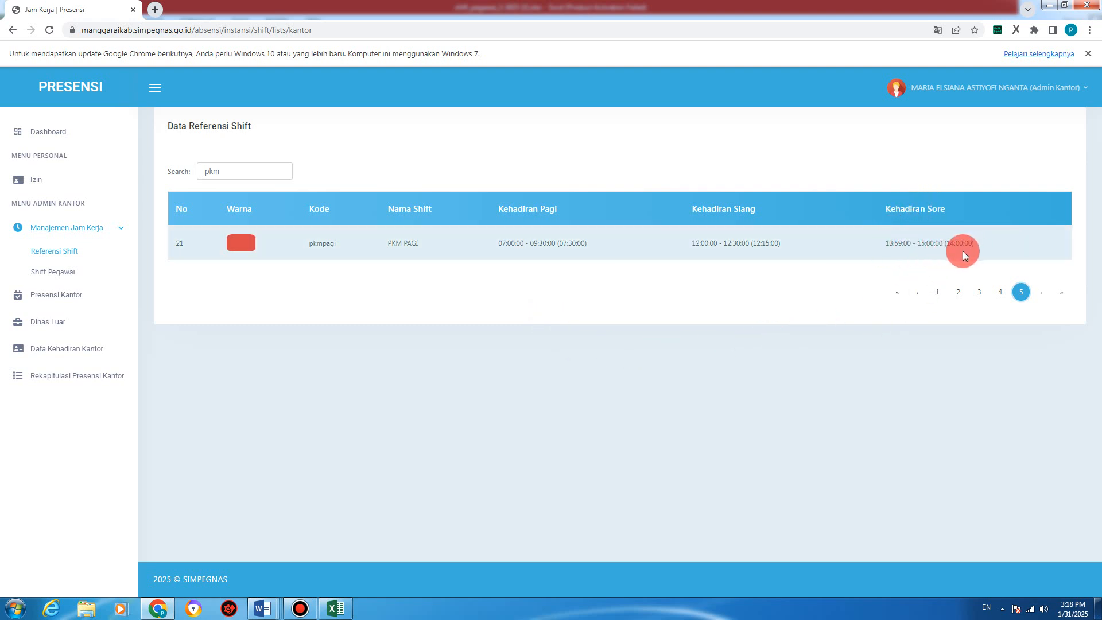
Step: Highlight and then deselect the afternoon attendance time while switching between the workbook and shift list
drag(948, 247, 972, 242)
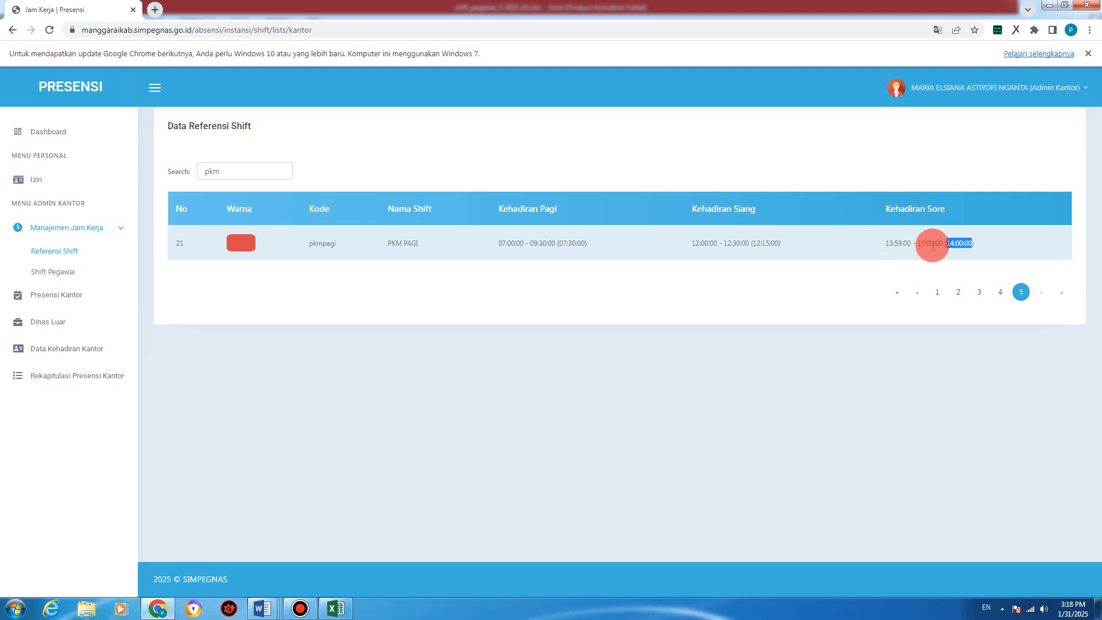
click(953, 245)
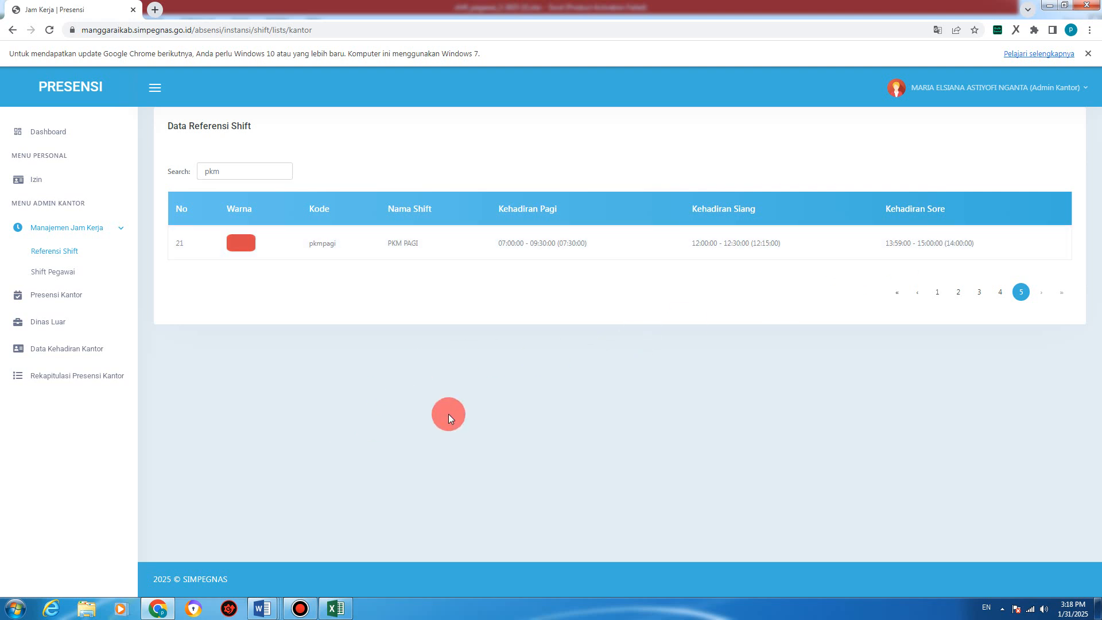
click(332, 611)
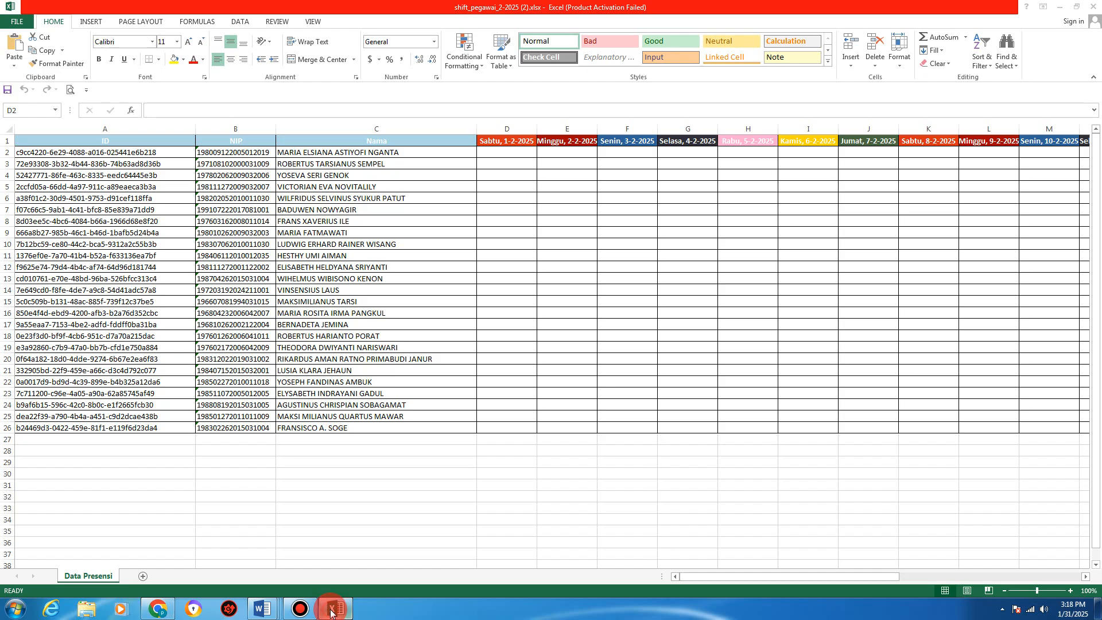
click(332, 612)
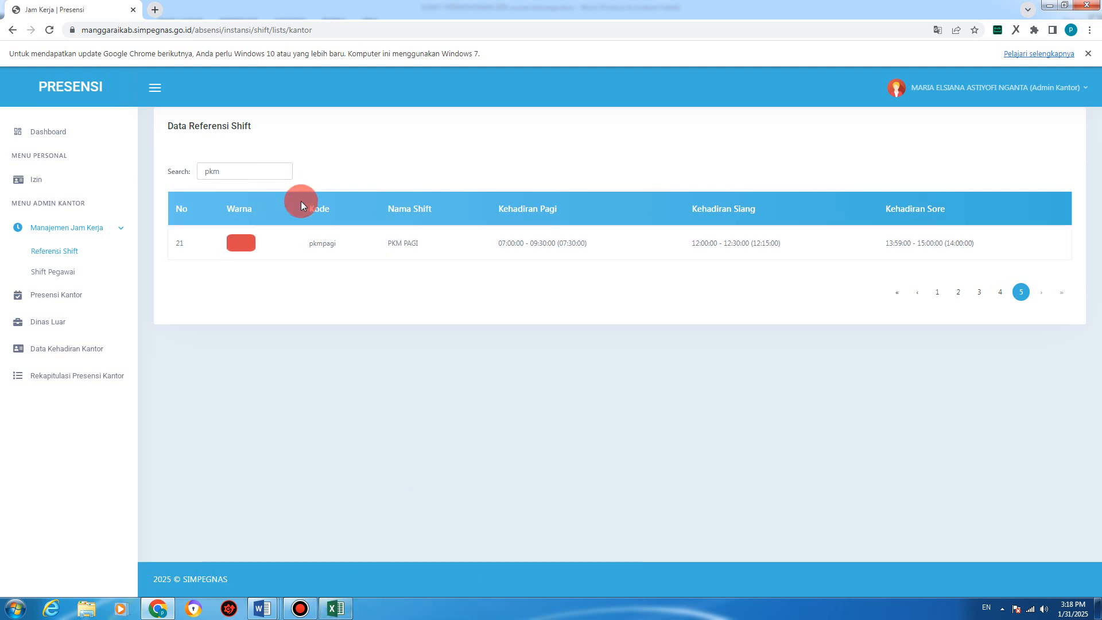
Step: Copy the pkmpagi shift code from the shift reference list and switch to the workbook
double_click(327, 246)
right_click(329, 246)
click(339, 256)
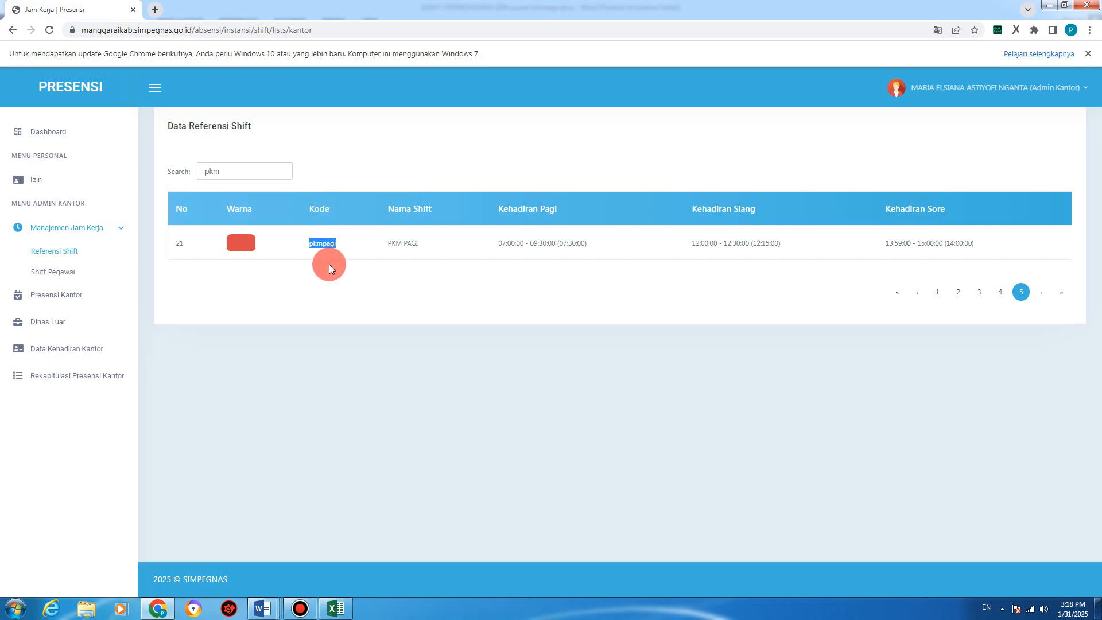
click(334, 607)
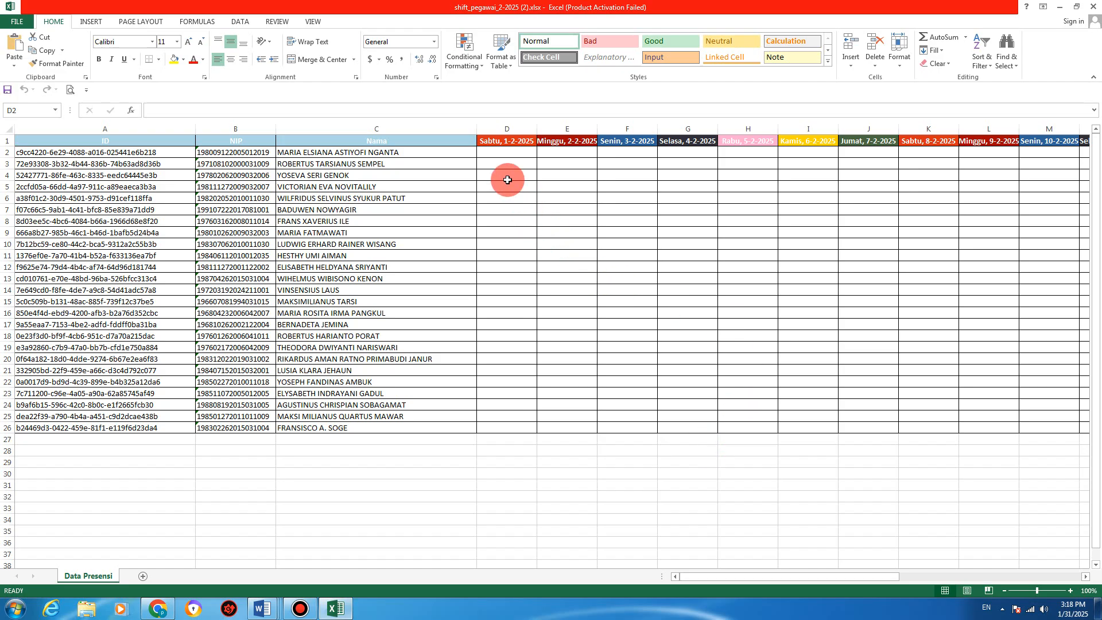
Step: Paste the copied pkmpagi code into cell D2 and a spare copy into D33
click(498, 151)
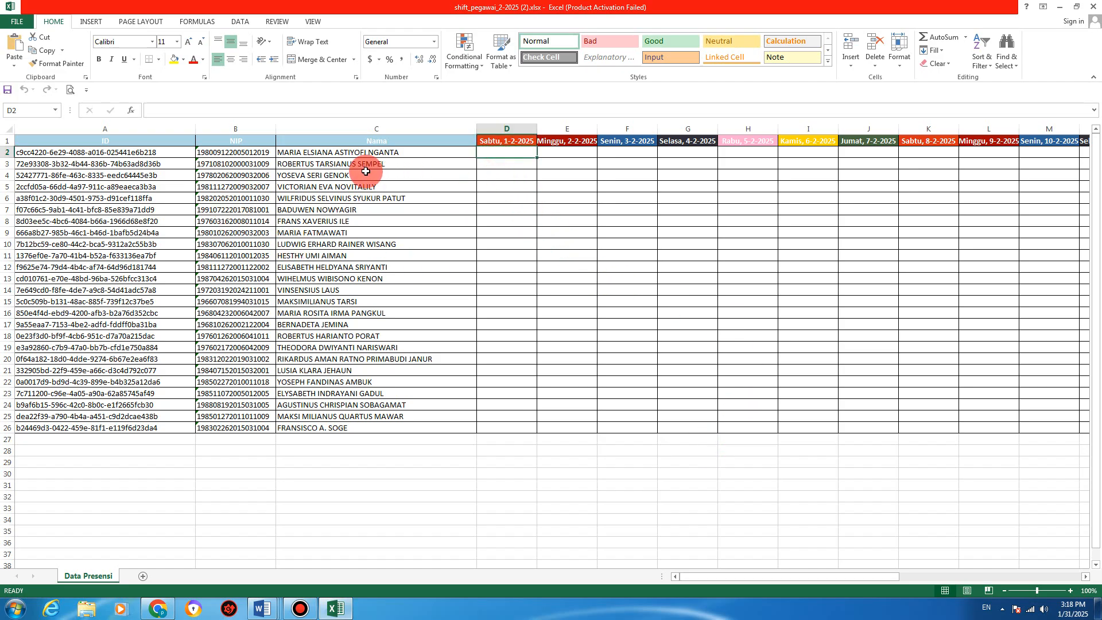
right_click(511, 153)
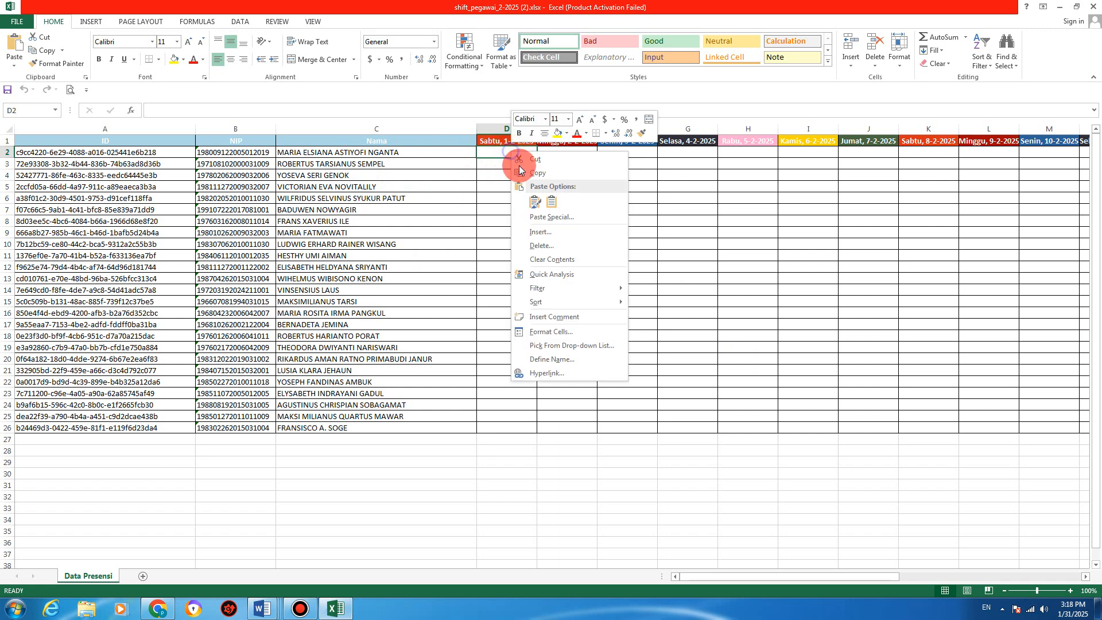
click(544, 205)
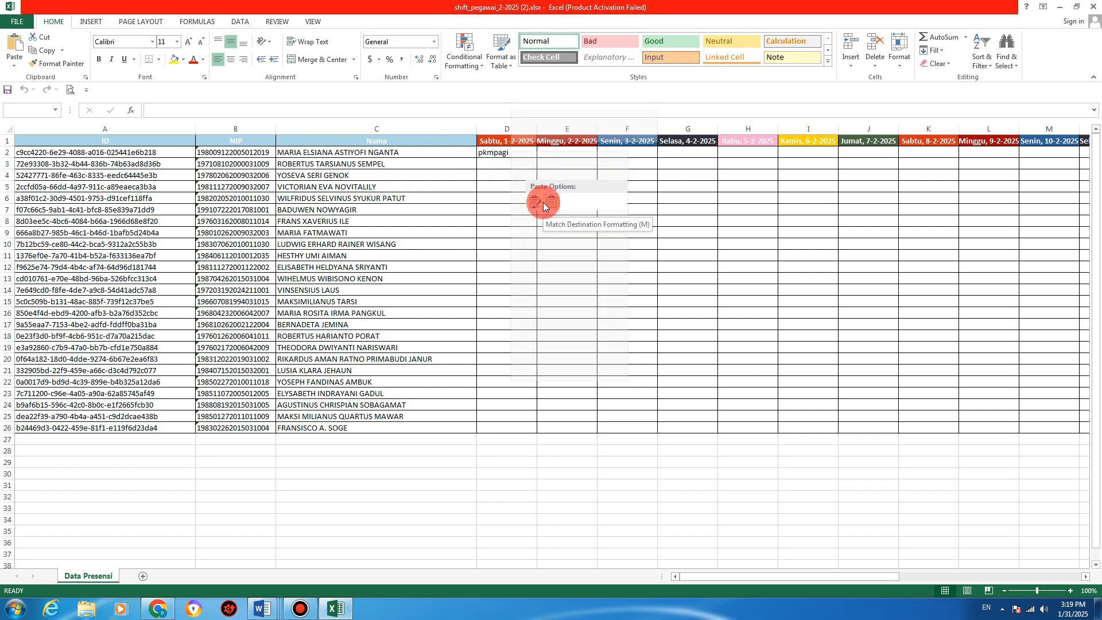
click(505, 521)
click(511, 508)
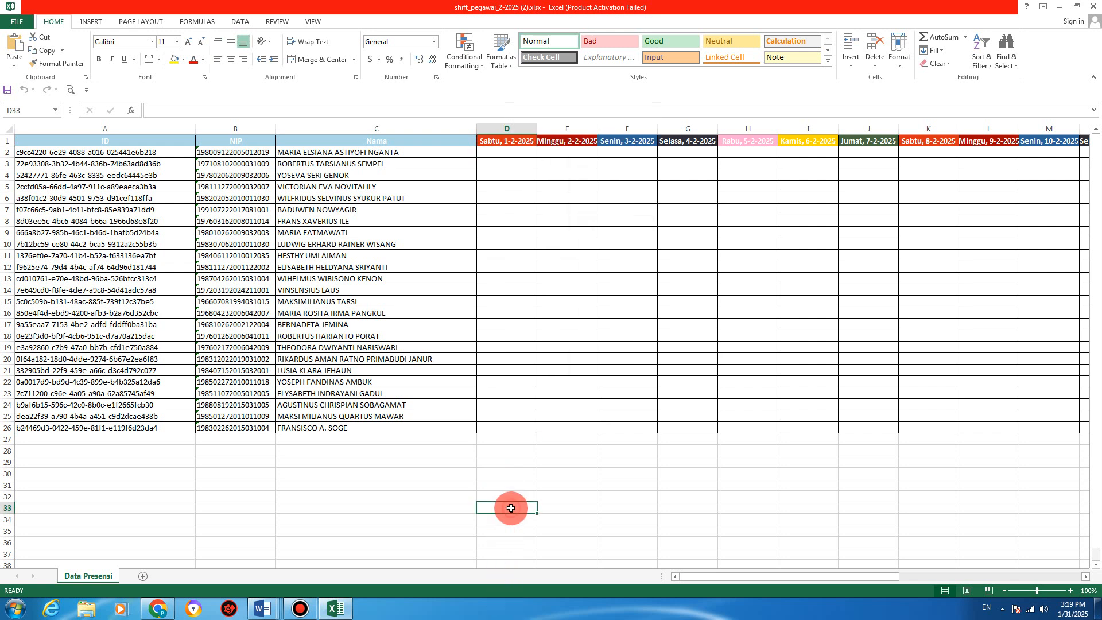
key(ctrl+v)
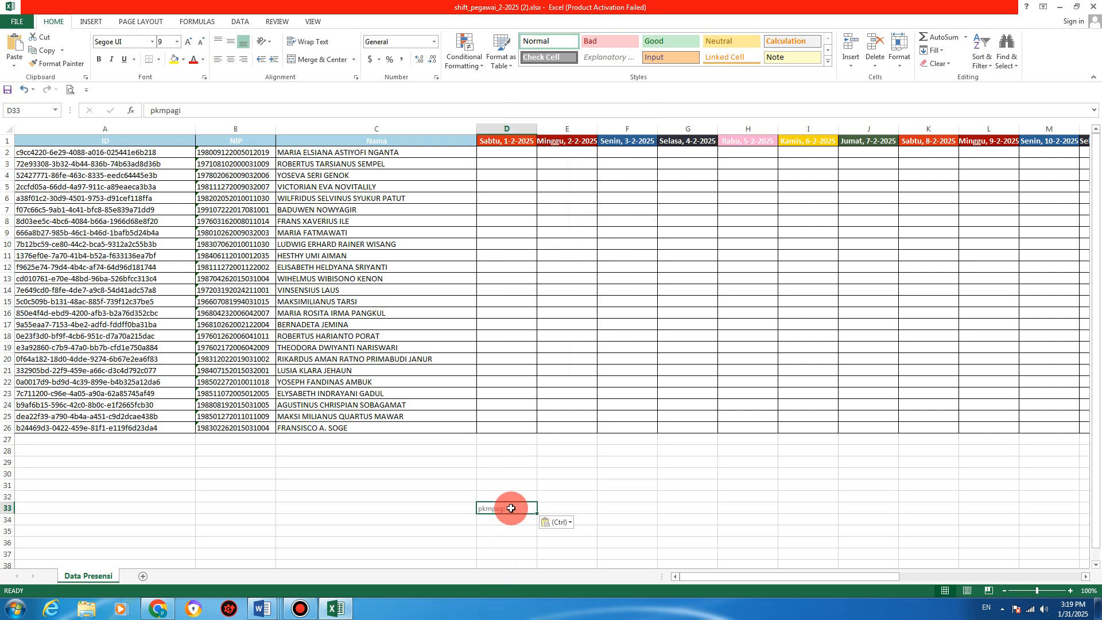
right_click(511, 509)
click(546, 299)
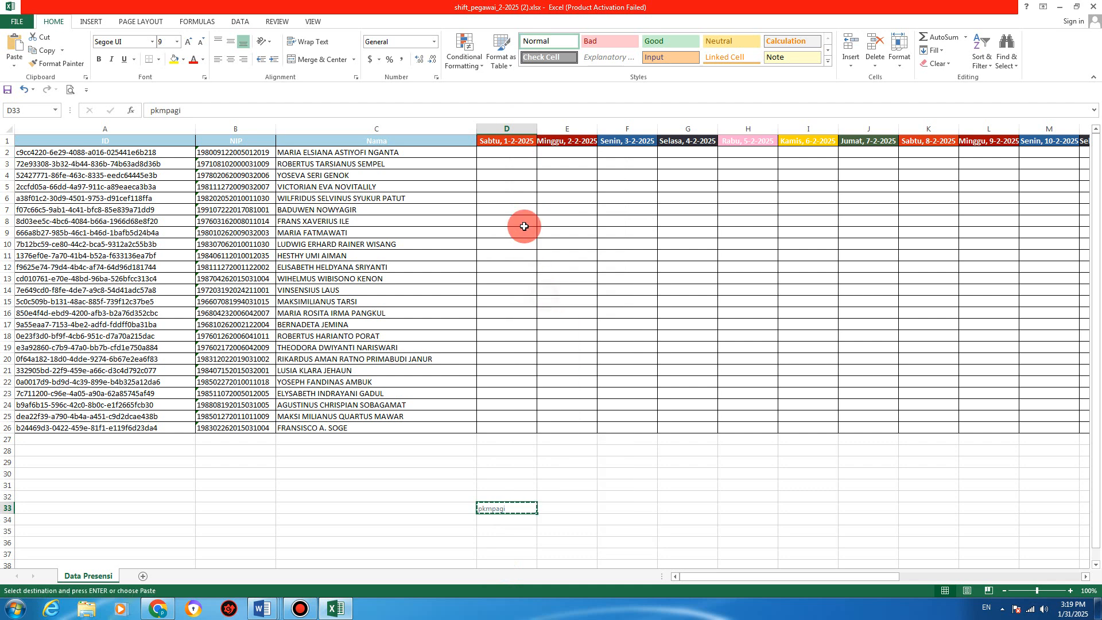
Step: Put pkmpagi in D2 by moving the D33 copy up into it
click(504, 150)
right_click(505, 151)
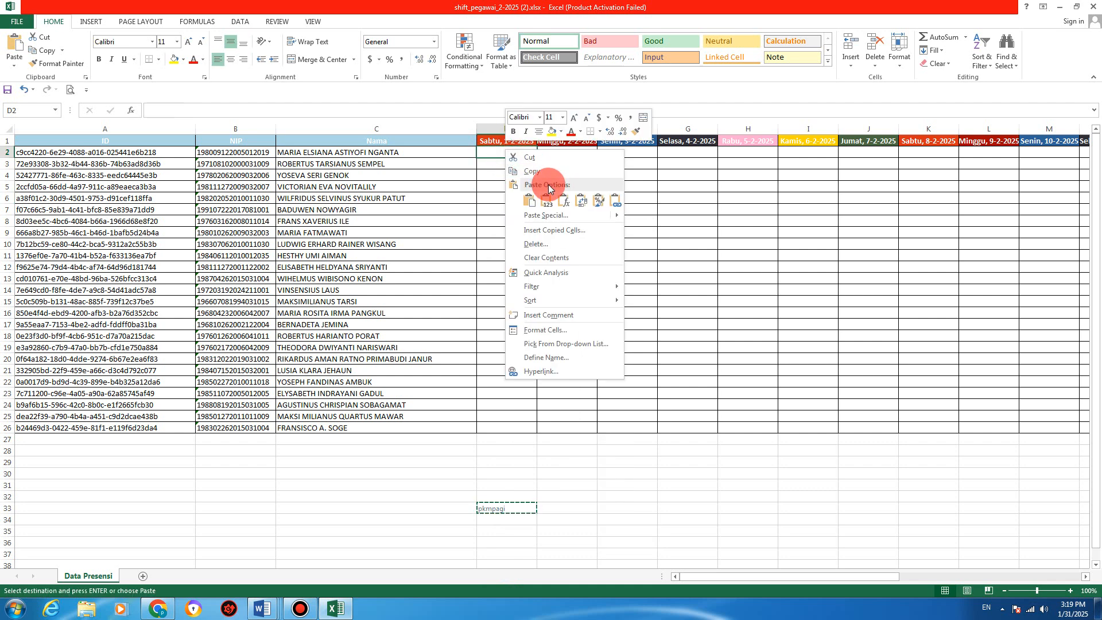
click(546, 202)
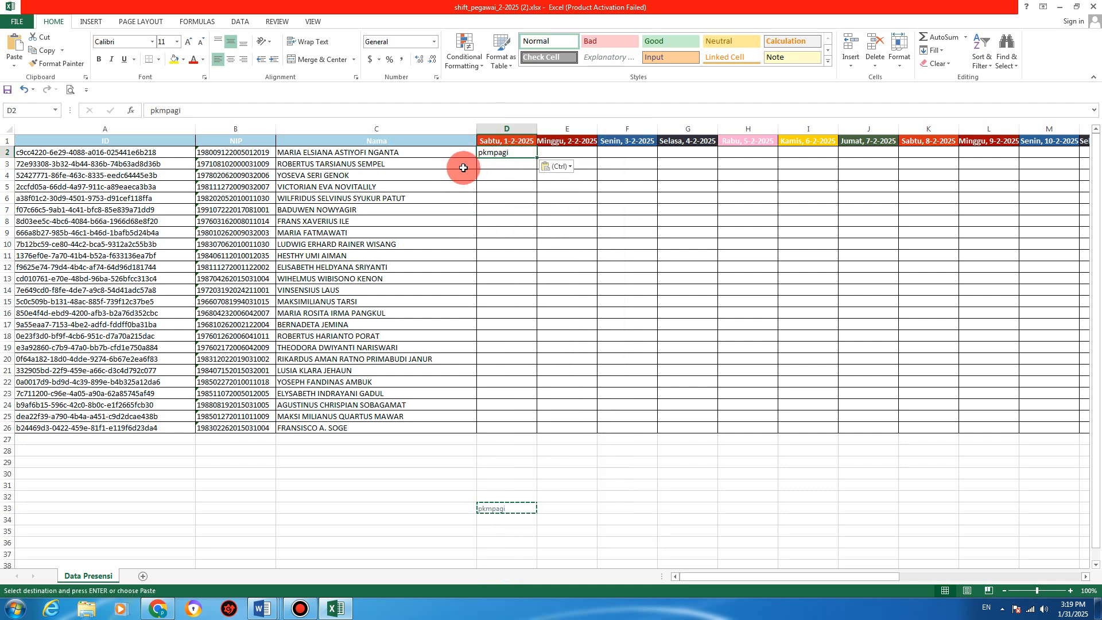
right_click(498, 152)
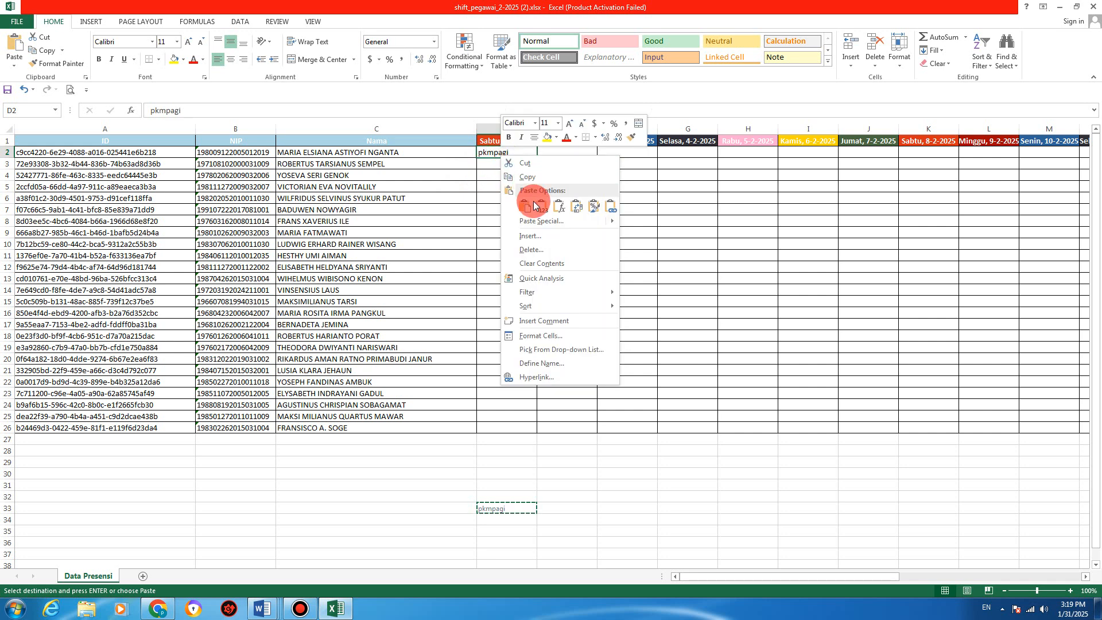
click(467, 170)
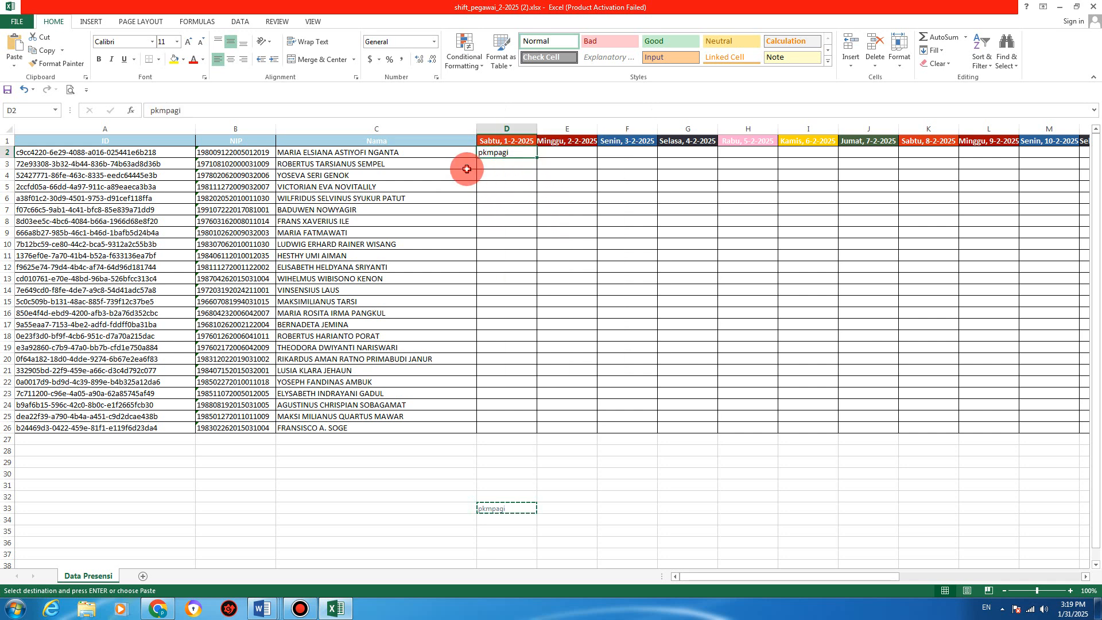
click(501, 507)
drag(502, 508, 509, 158)
Step: Enter pkmpagi in E2 and fill D2:E2 across to G2 for 1–4 February
click(561, 153)
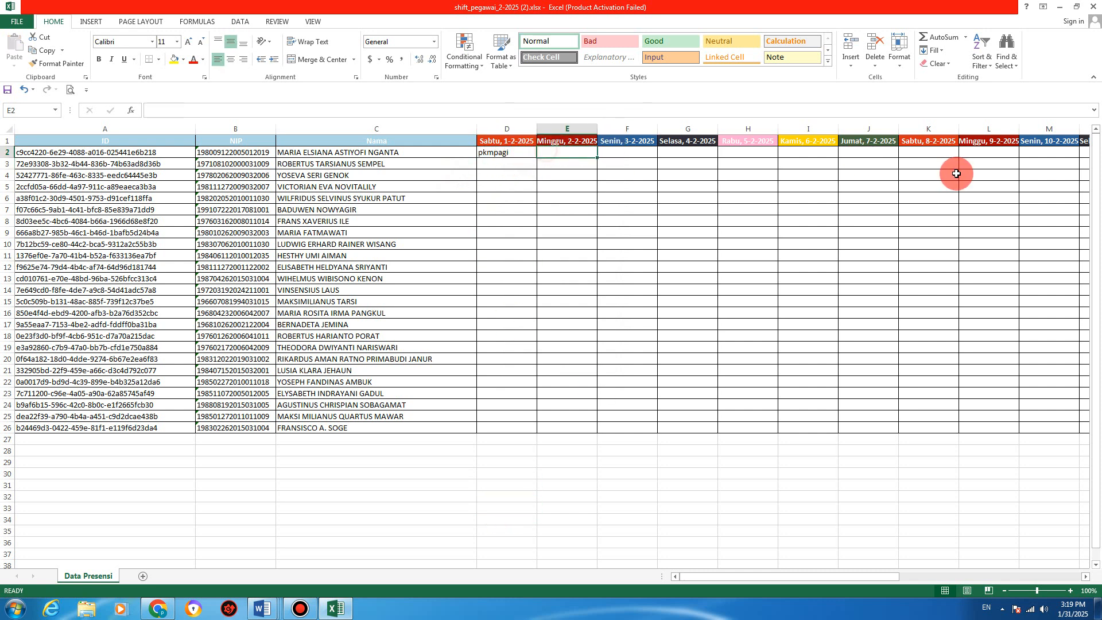
text(pkmpagi)
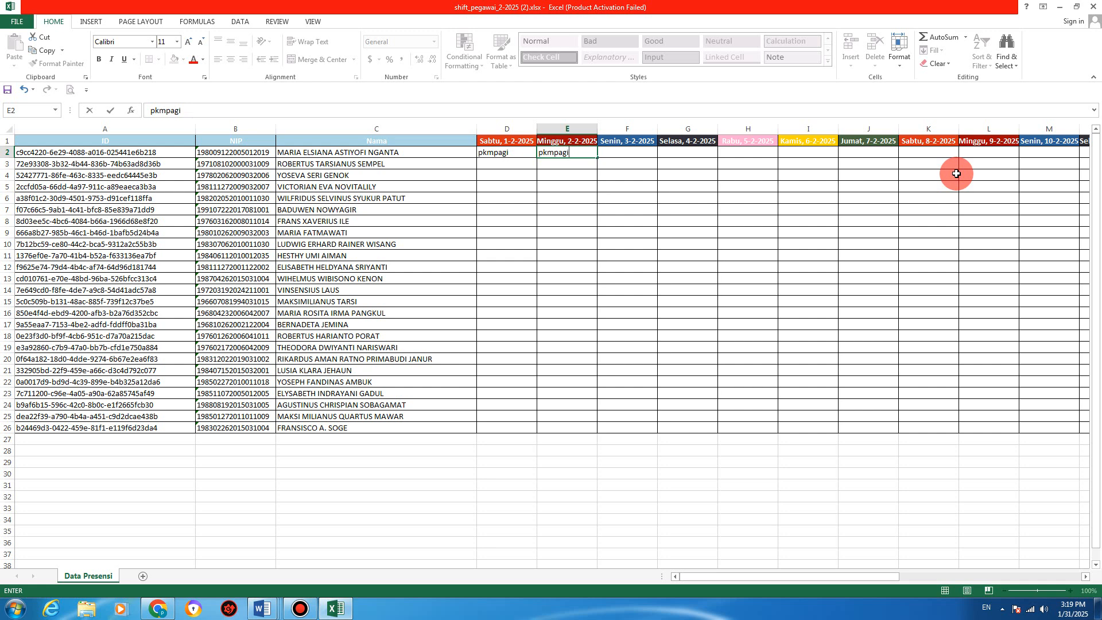
key(Return)
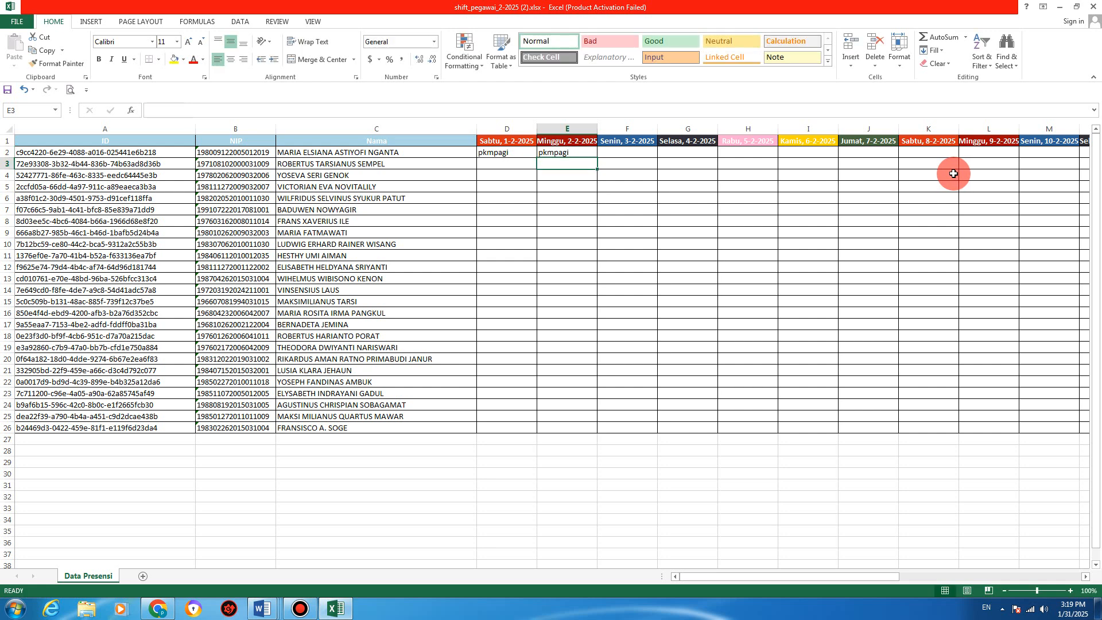
drag(520, 153, 728, 149)
click(756, 153)
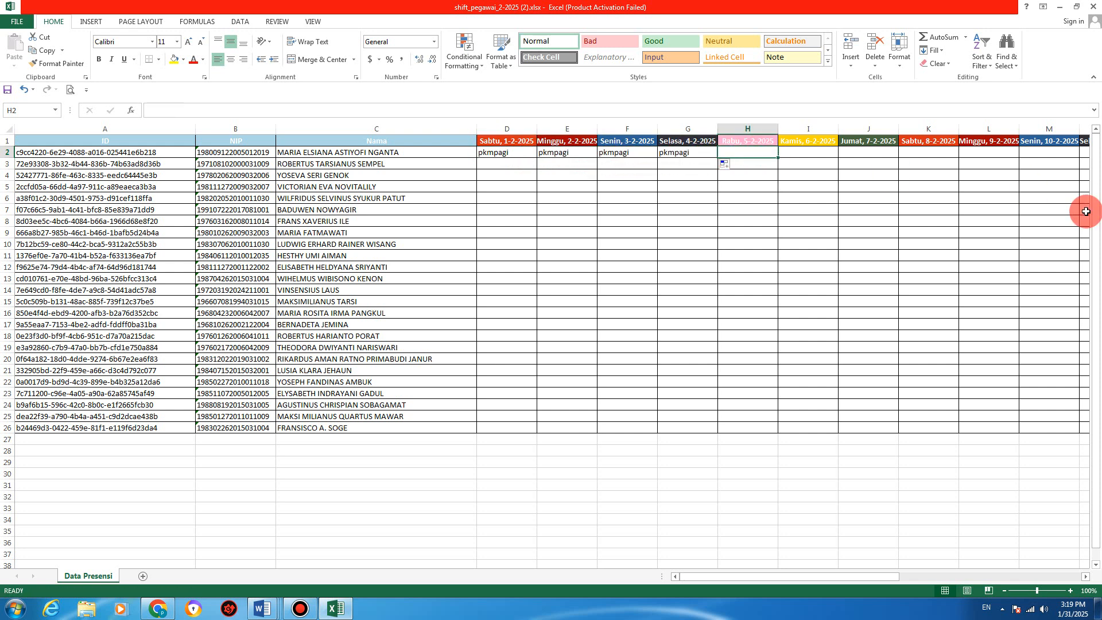
key(alt+Tab)
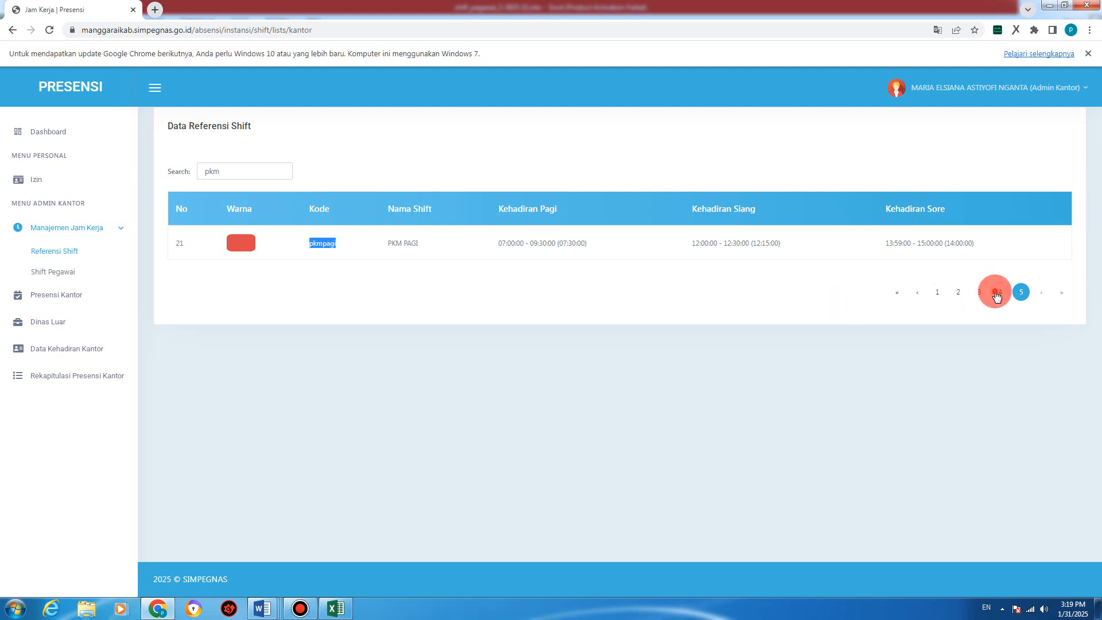
Step: Check the code on page 4, then enter pkmmalam in H2 and fill it through L2
click(998, 294)
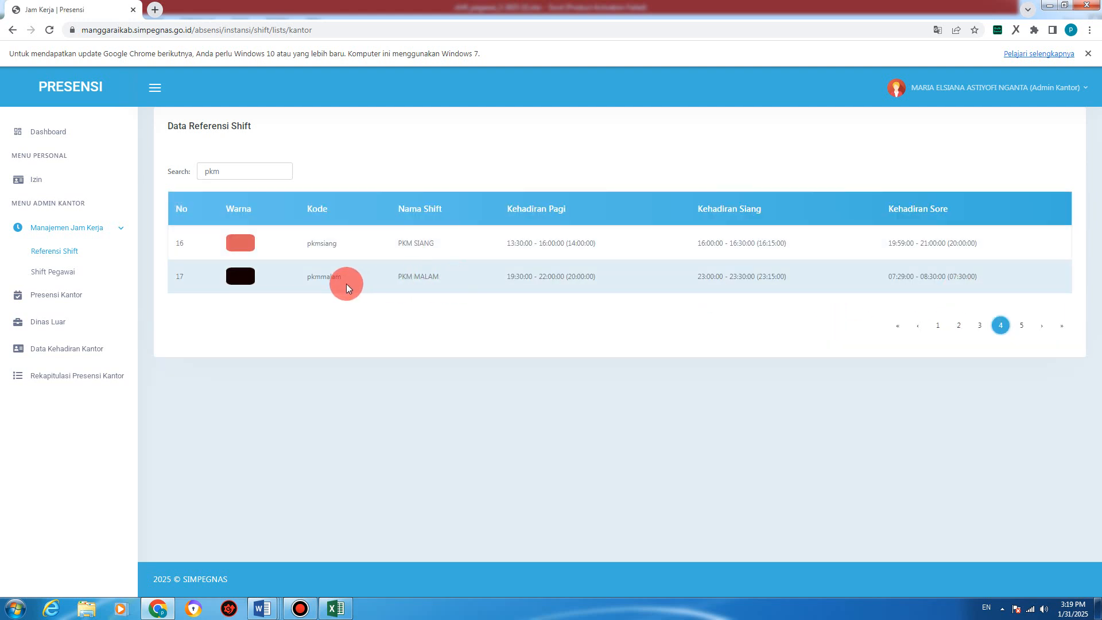
key(alt+Tab)
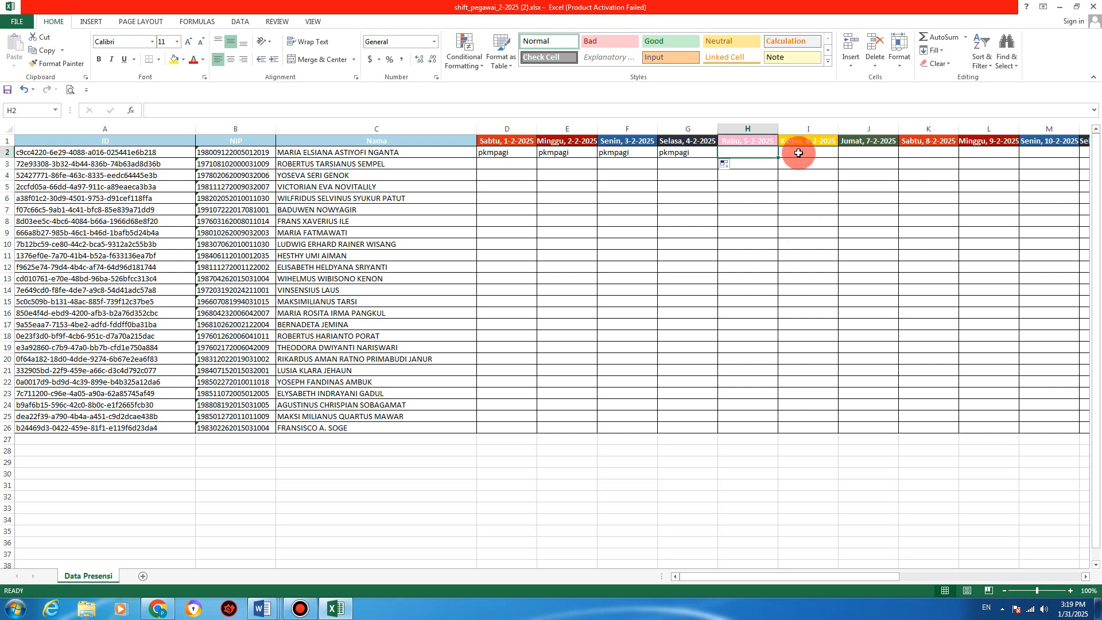
text(pkmmalam)
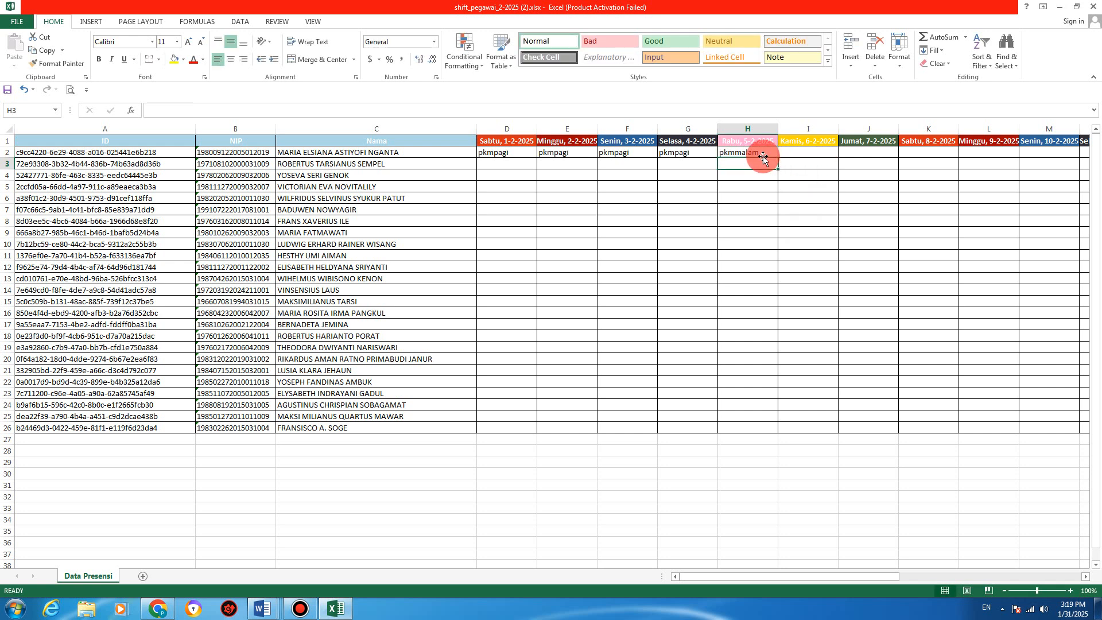
key(Return)
click(759, 153)
drag(778, 156, 1009, 158)
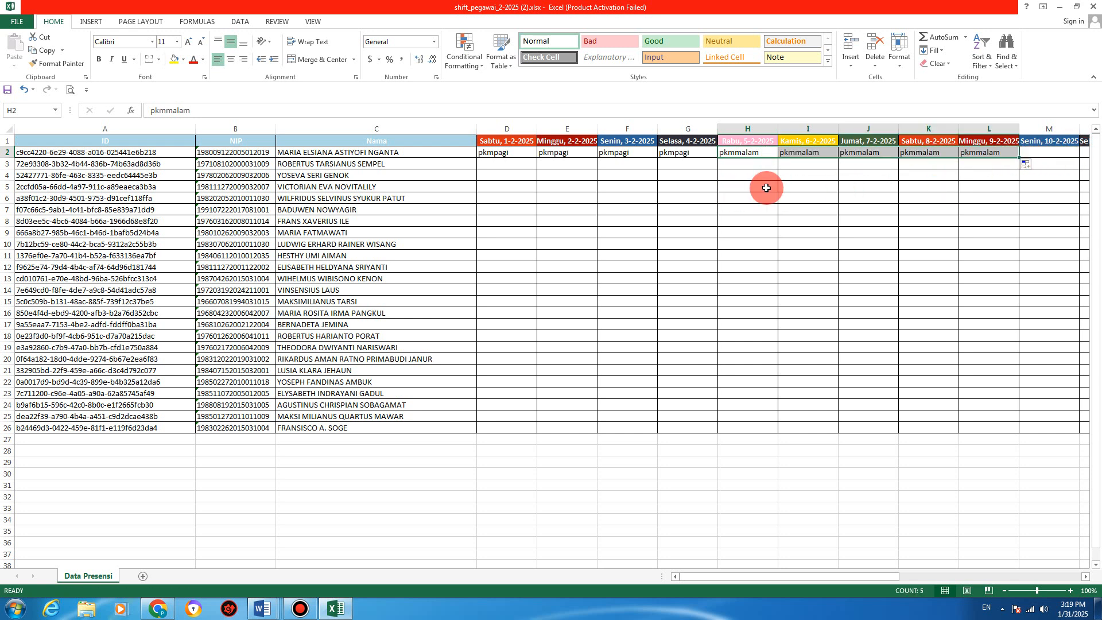
click(1050, 155)
drag(805, 577, 858, 577)
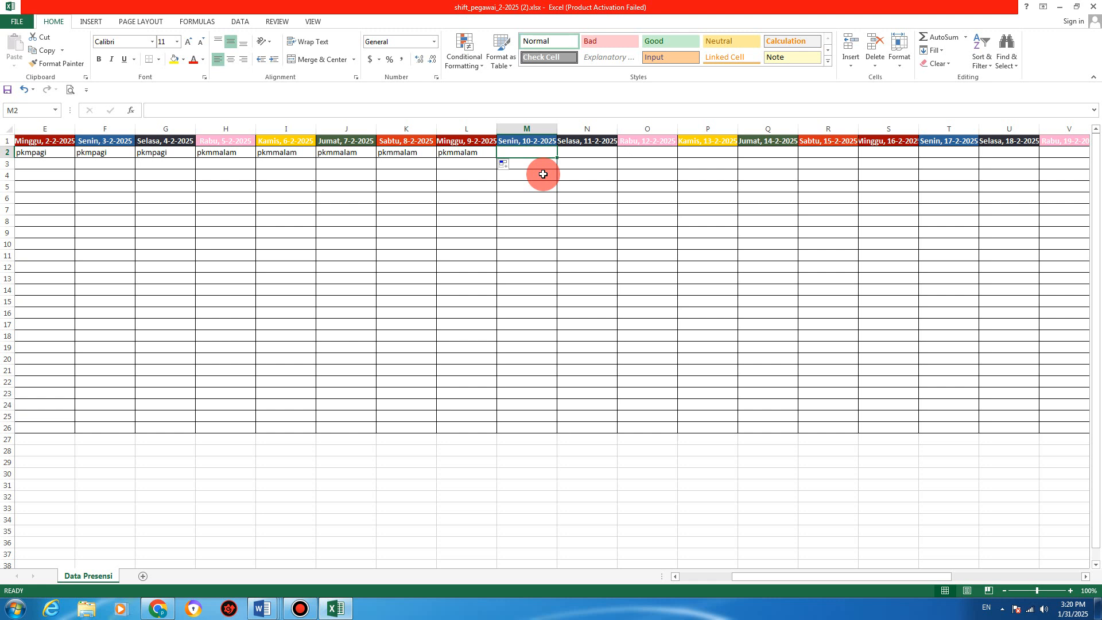
Step: Type 00 into cell M2 for 10 February 2025
mouse_move(544, 170)
mouse_down()
mouse_move(529, 209)
mouse_move(541, 173)
mouse_up()
click(541, 152)
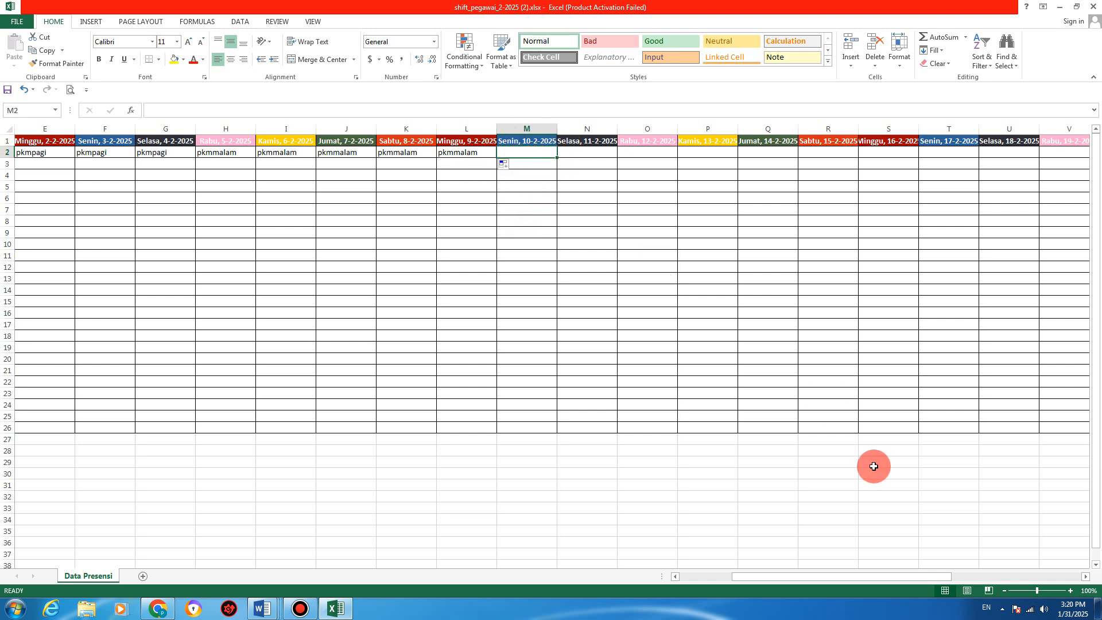
drag(849, 577, 685, 577)
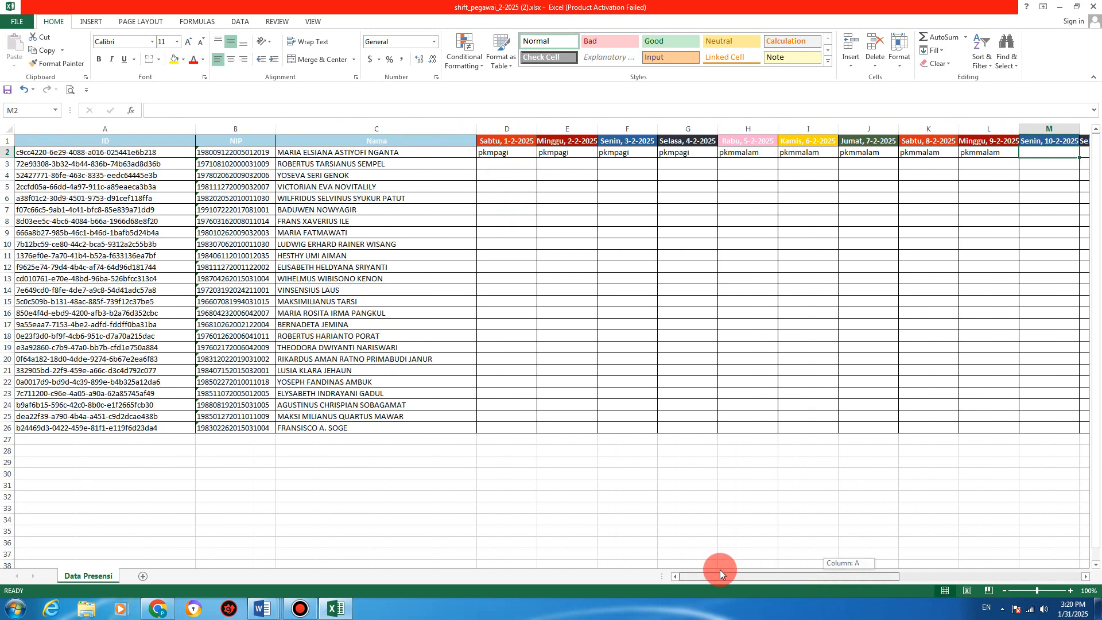
drag(755, 570, 831, 580)
click(603, 151)
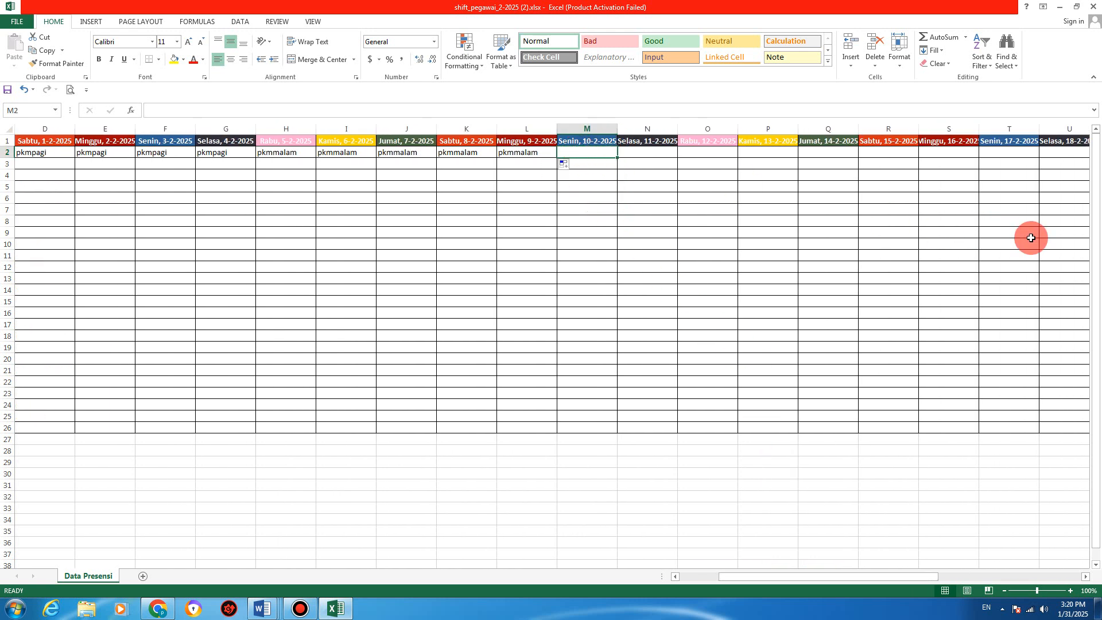
text(00)
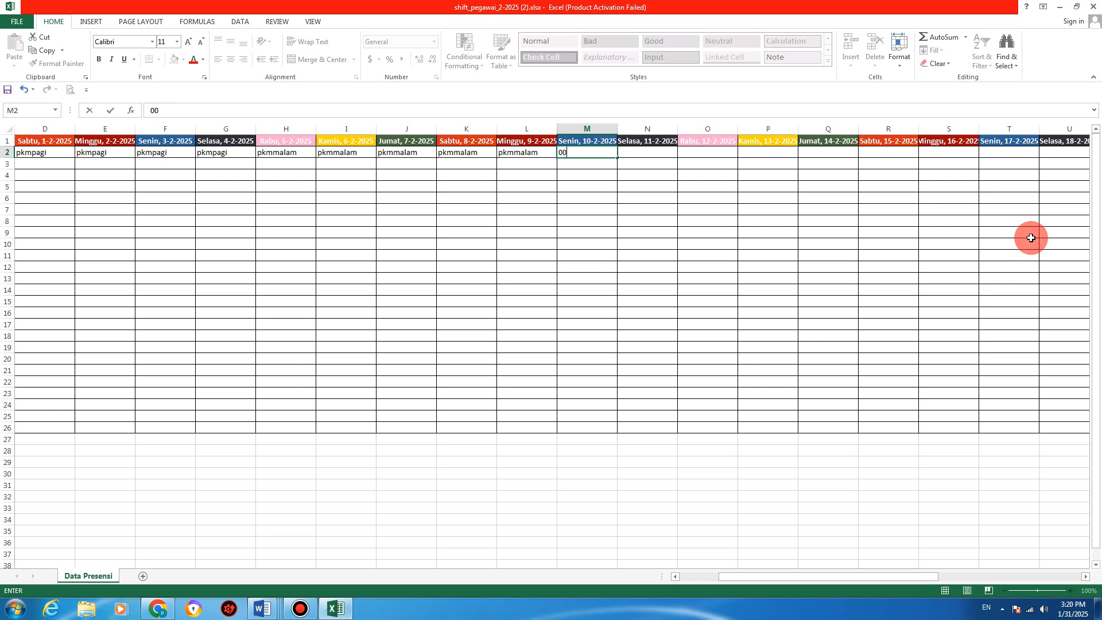
key(Return)
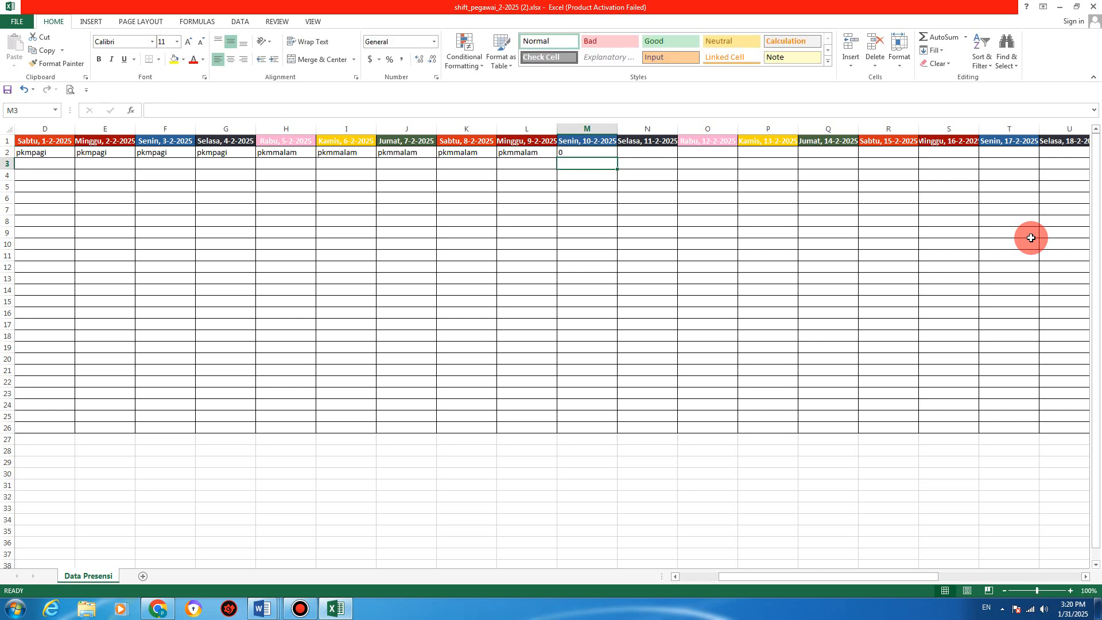
Step: Re-enter M2 through the formula bar as '00 so it stays as text
click(580, 152)
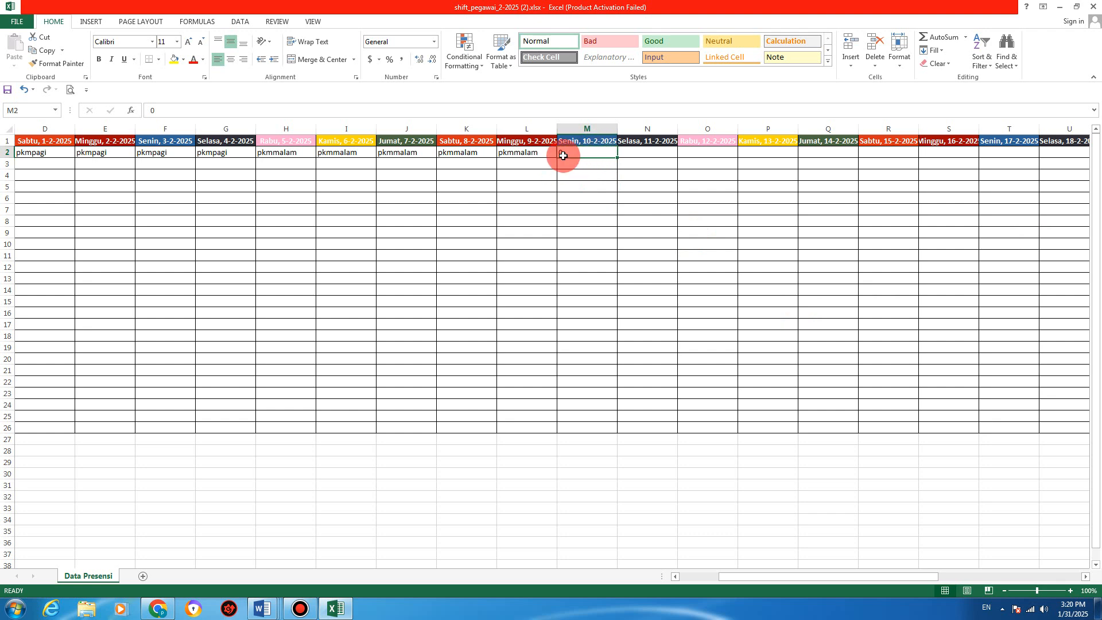
click(149, 110)
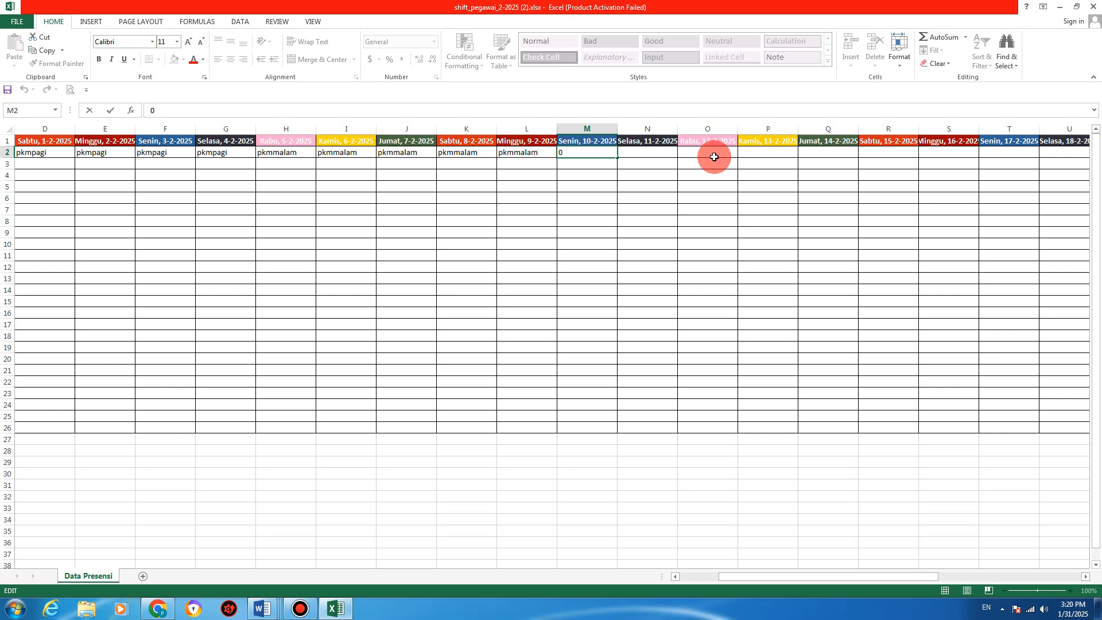
text('00)
key(Return)
click(564, 155)
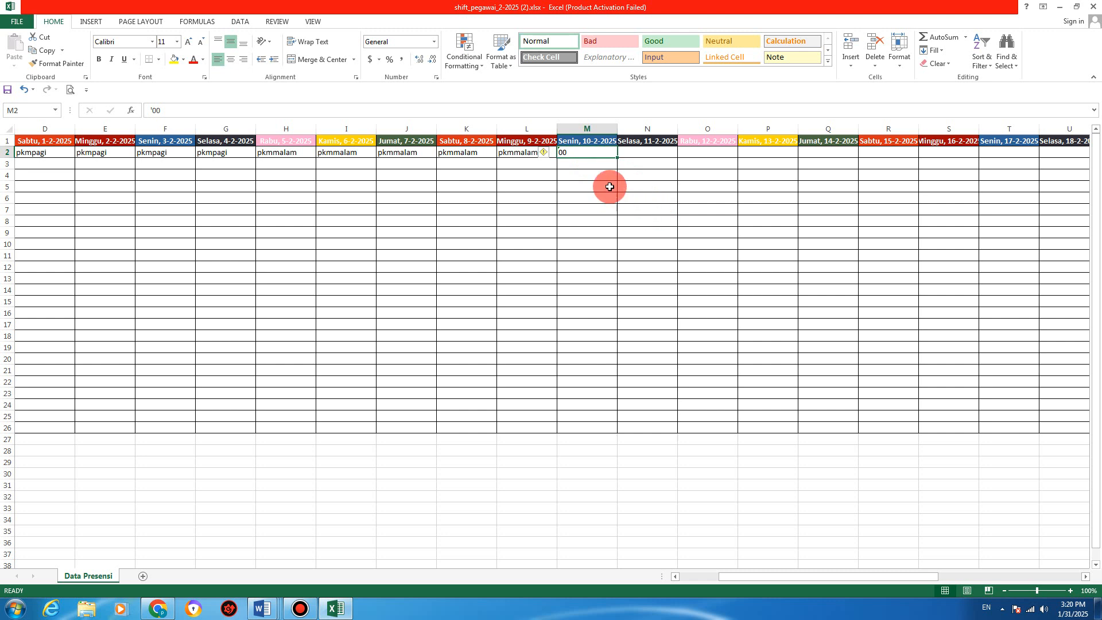
click(633, 156)
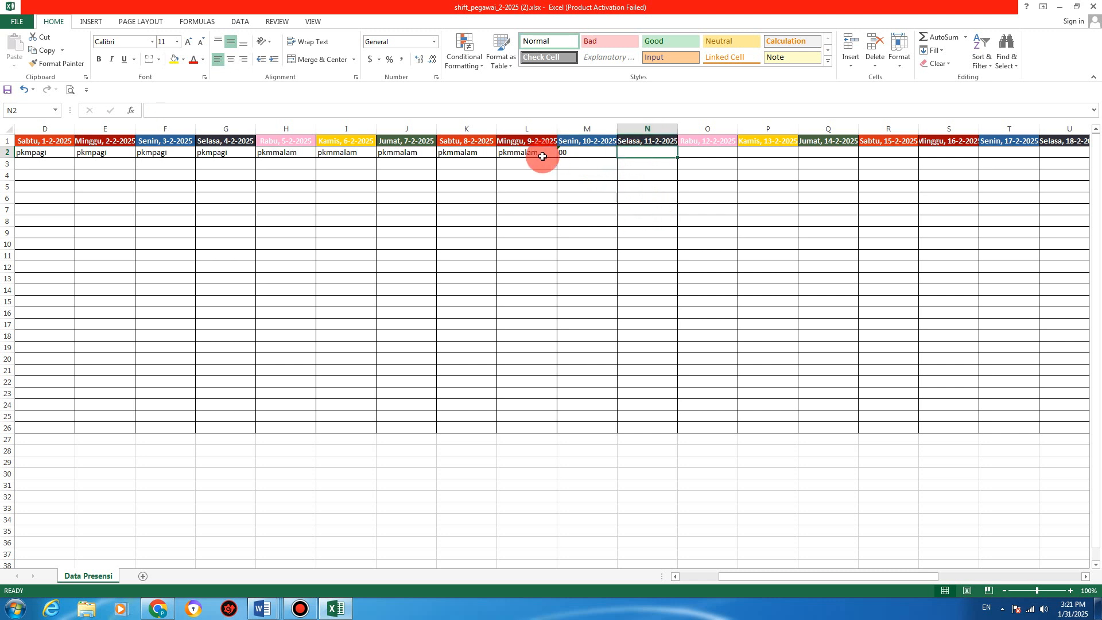
right_click(577, 151)
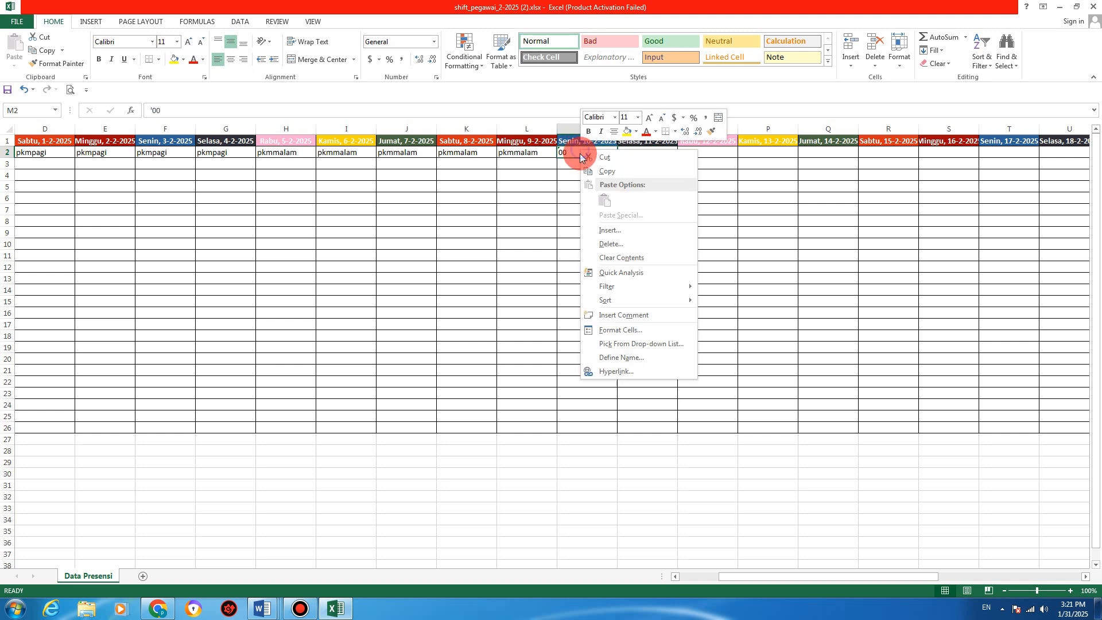
key(Escape)
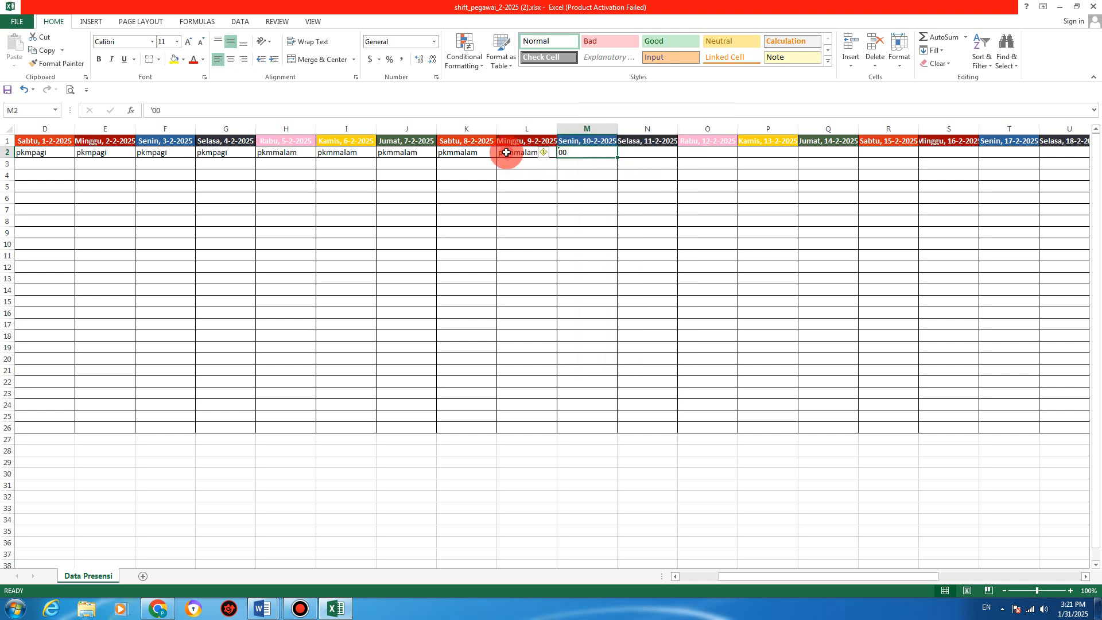
Step: Enter pkmsiang in N2 for 11 February, removing a stray apostrophe
click(670, 155)
text(p)
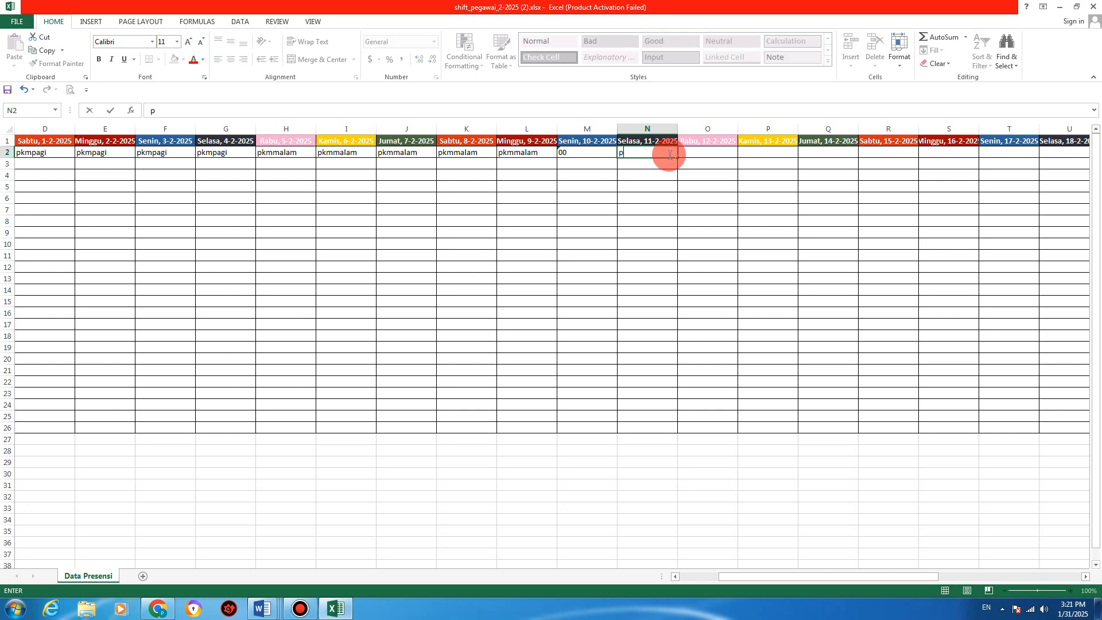
text(kmsiang)
key(Return)
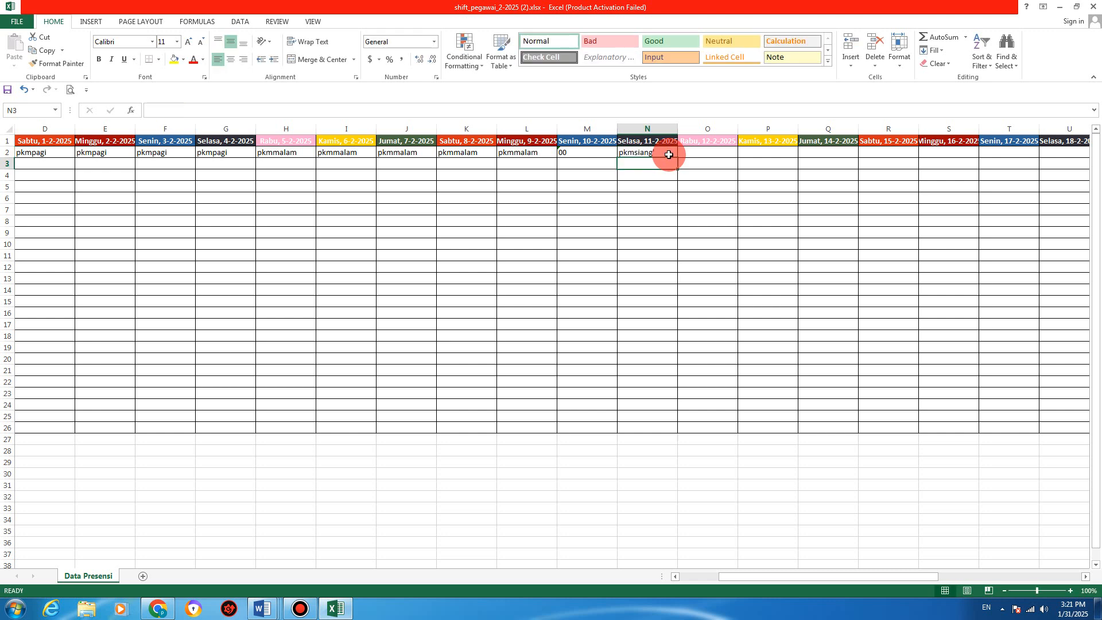
double_click(654, 152)
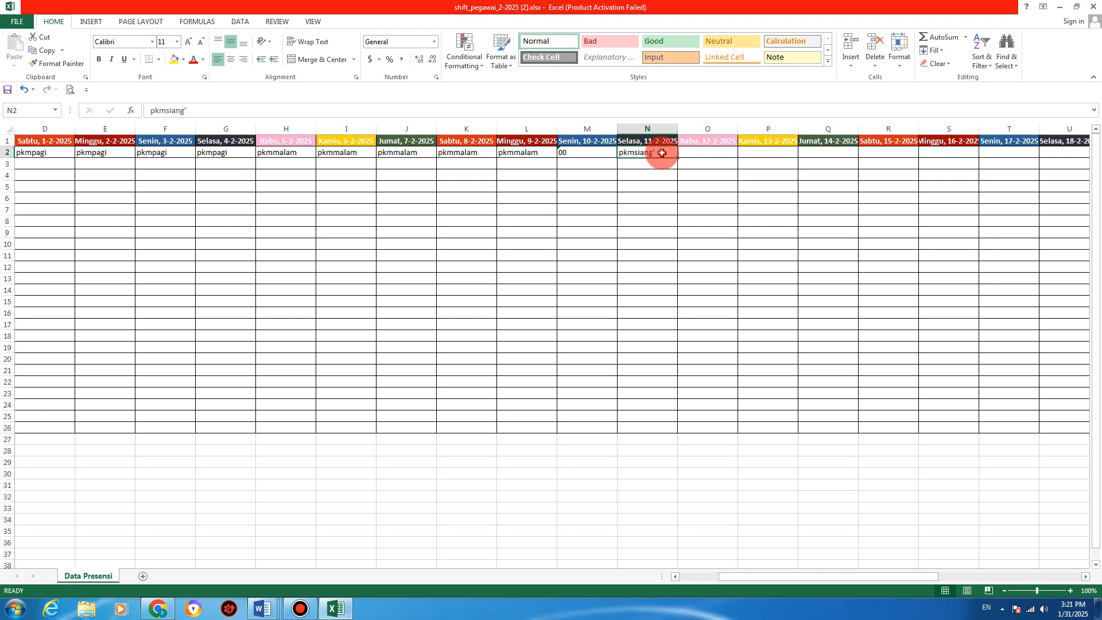
key(BackSpace)
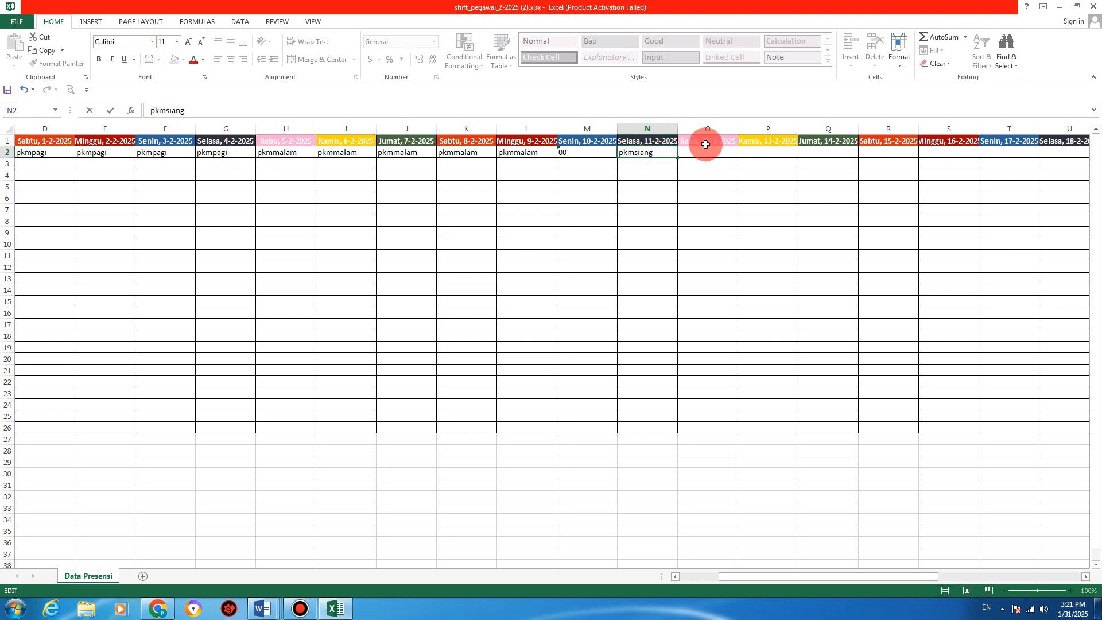
key(Return)
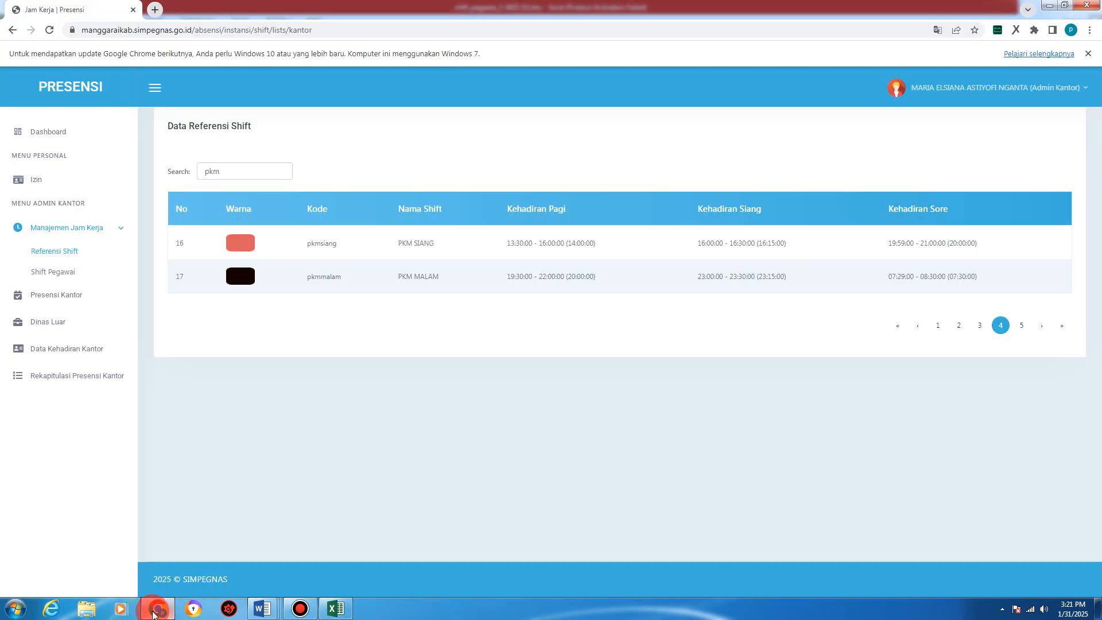
Step: Check the shift codes in the browser, then fill pkmsiang from N2 through T2
click(158, 608)
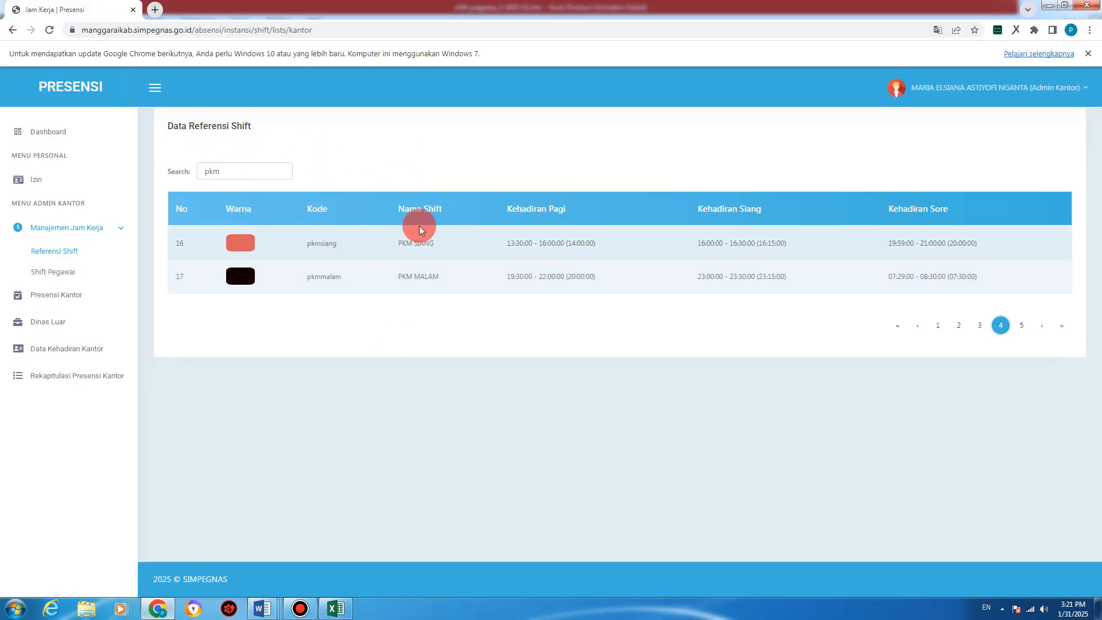
key(alt+Tab)
click(660, 153)
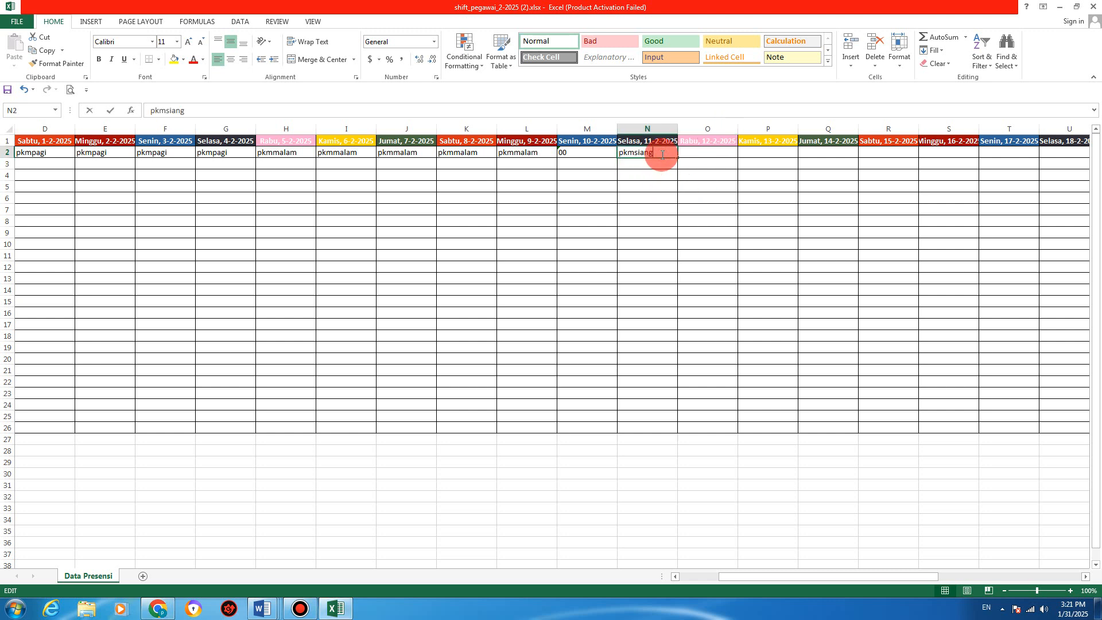
click(651, 165)
click(698, 151)
click(655, 154)
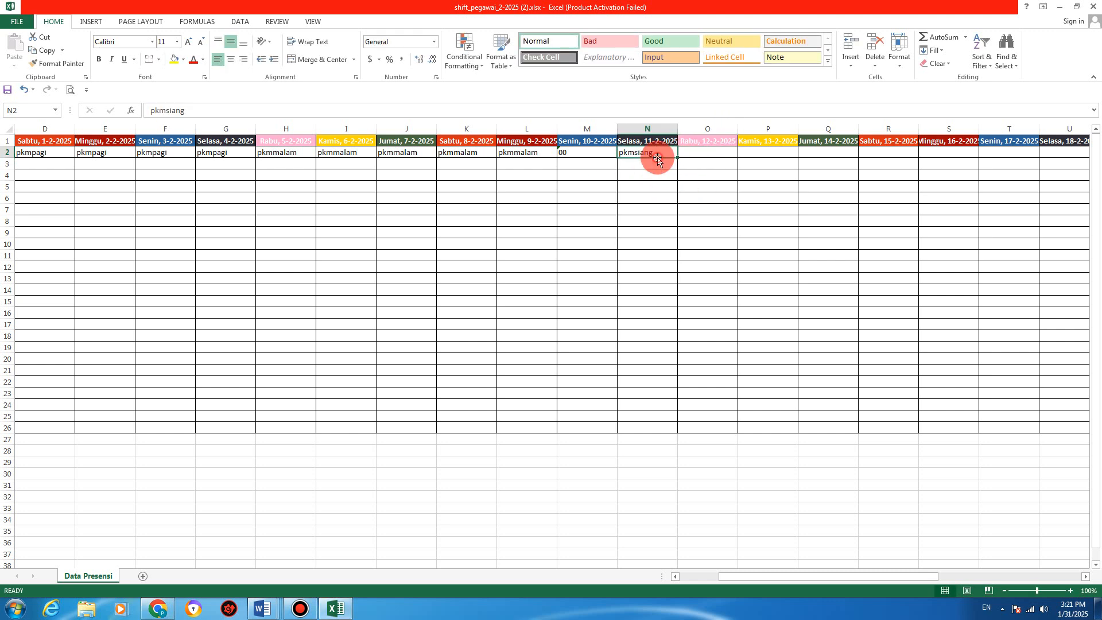
drag(678, 158, 1017, 179)
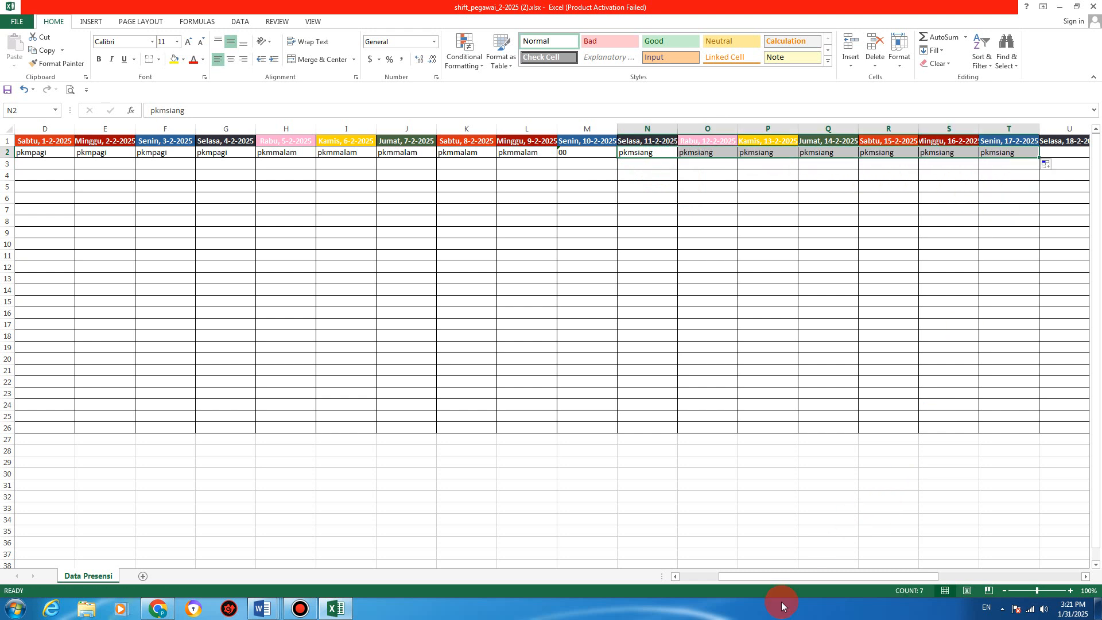
drag(787, 577, 832, 574)
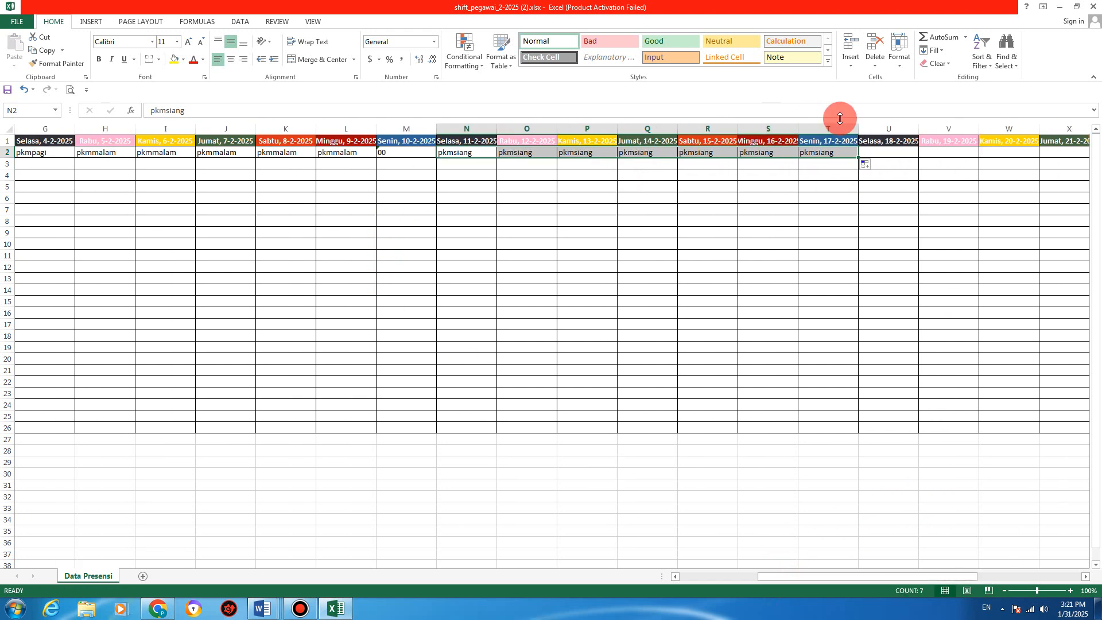
Step: Enter '00 in U2 for 18 February, then pkmmalam in V2 filled through AC2
click(878, 151)
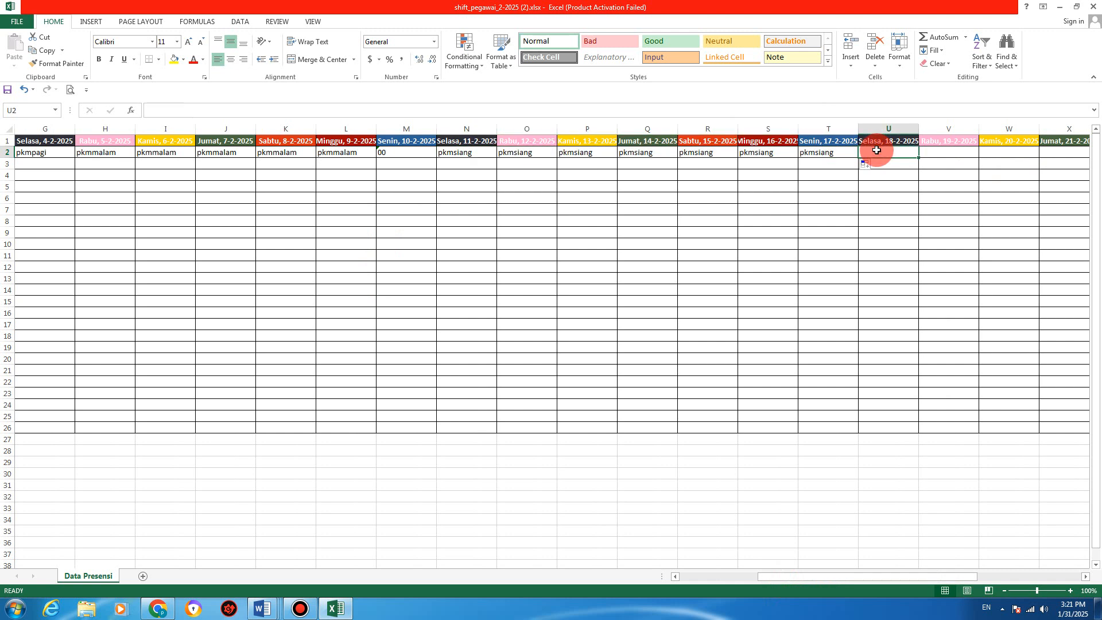
text('00)
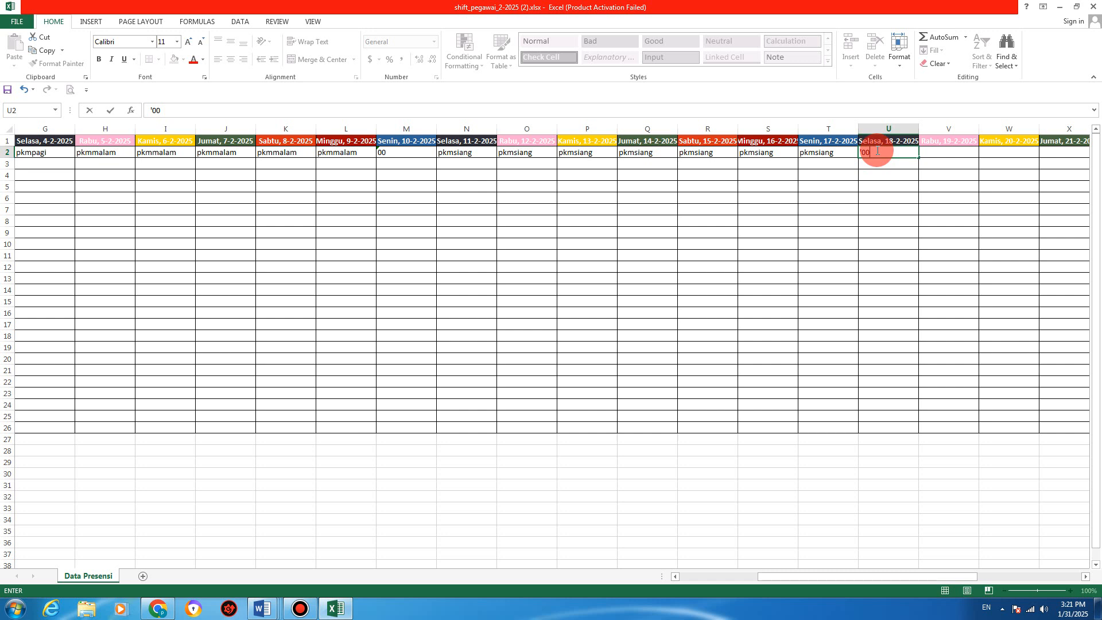
key(Return)
click(877, 151)
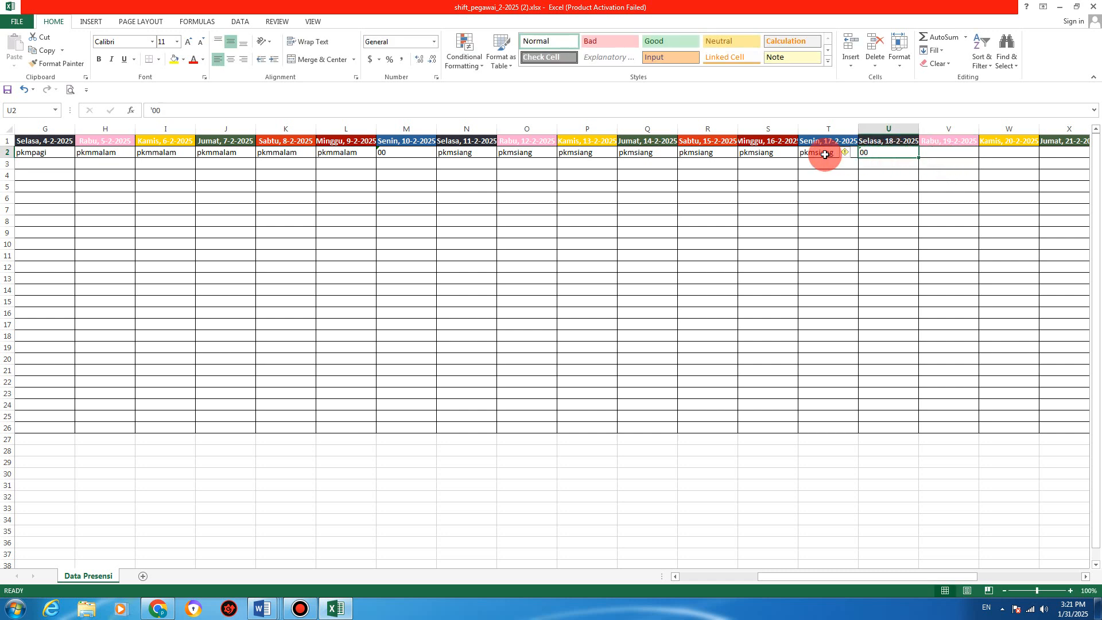
click(933, 153)
text(pkmmalam)
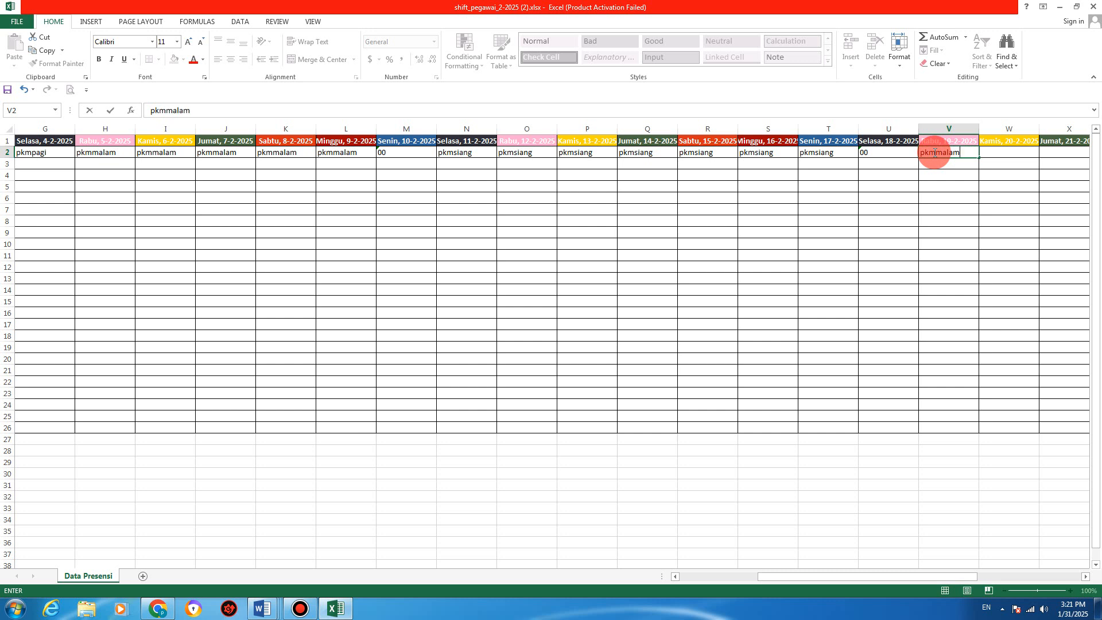
key(Return)
click(935, 153)
drag(982, 157, 927, 152)
Step: Enter '00 in AD2 for 27 February and pkmpagi in AE2 for 28 February
click(936, 153)
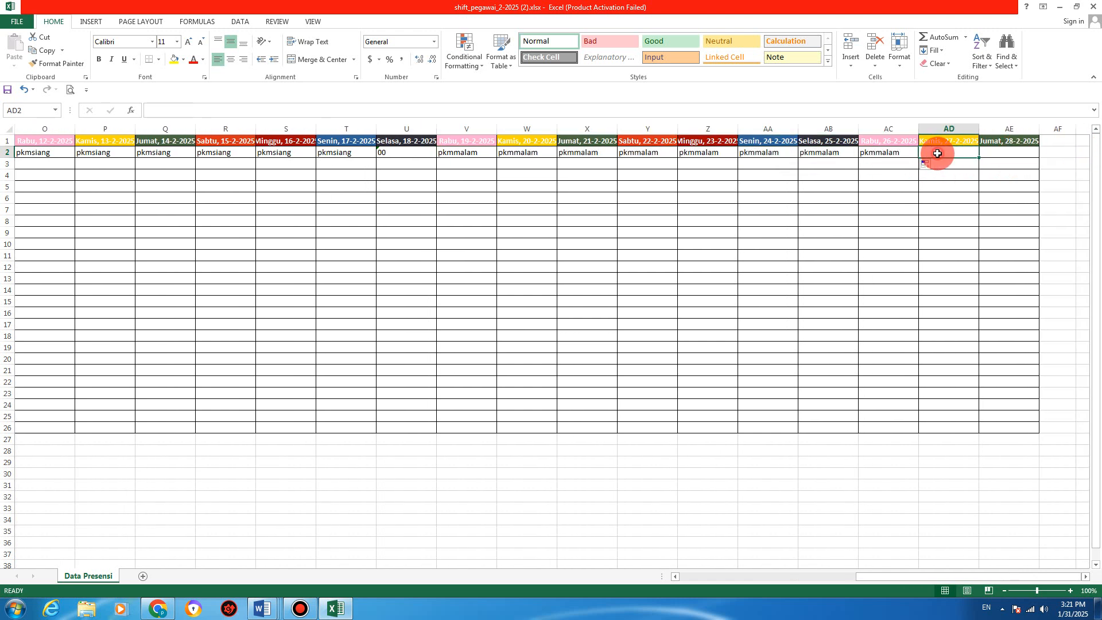
text('0)
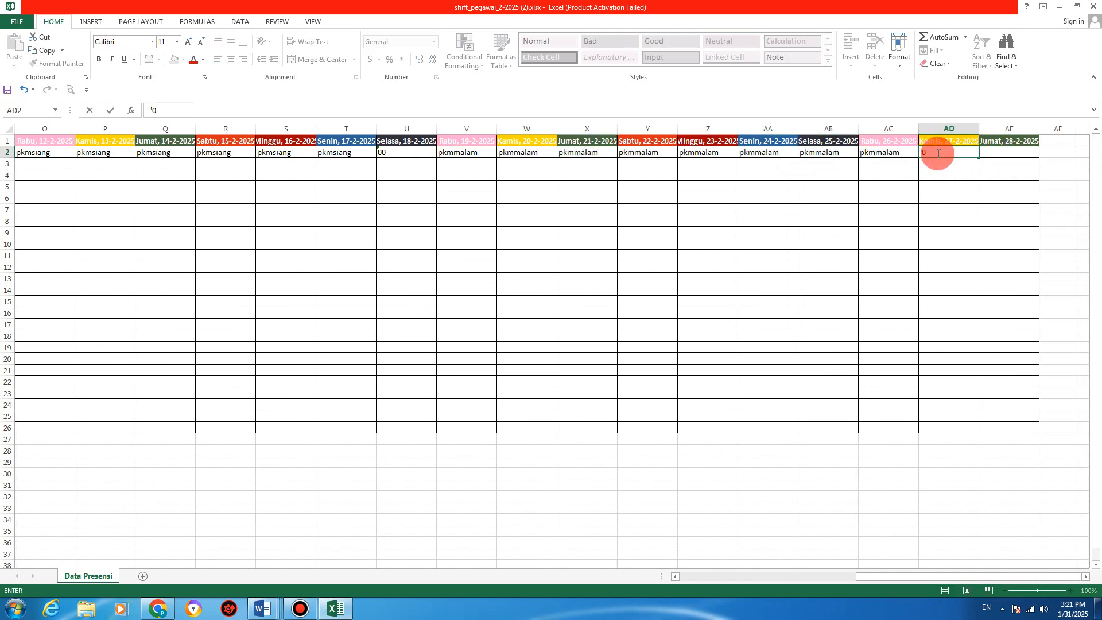
text(0)
key(Tab)
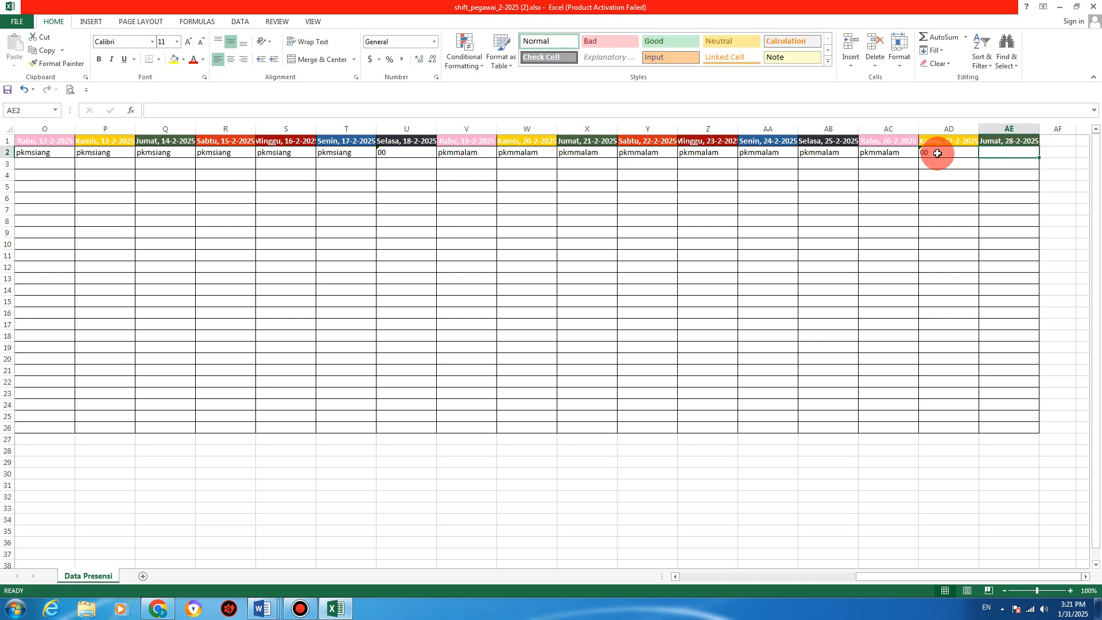
text(pkmpa)
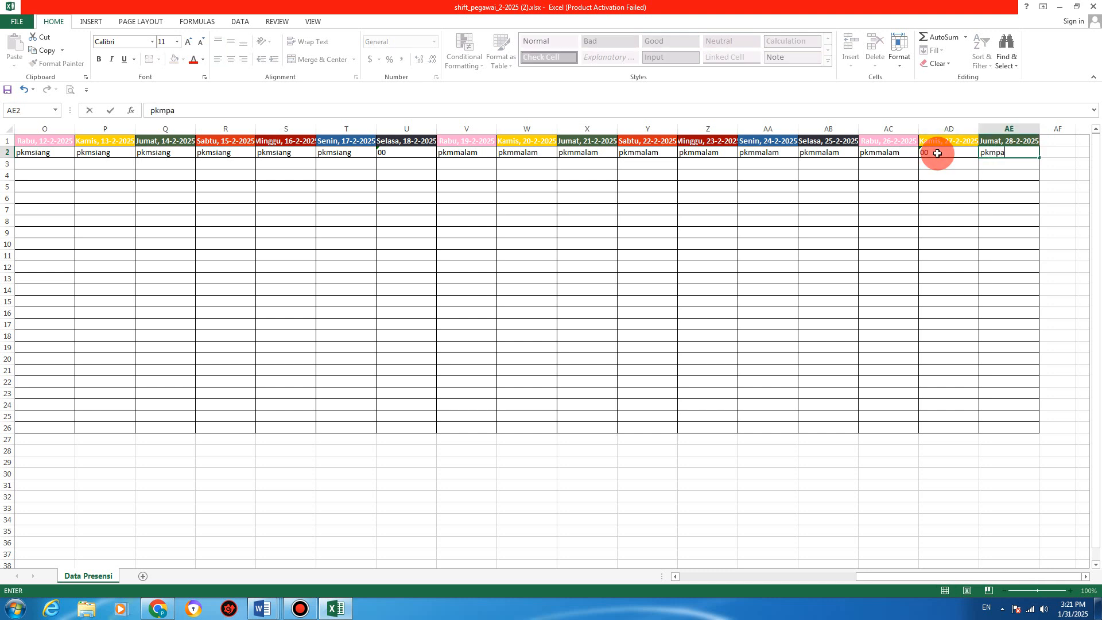
text(gi)
key(Return)
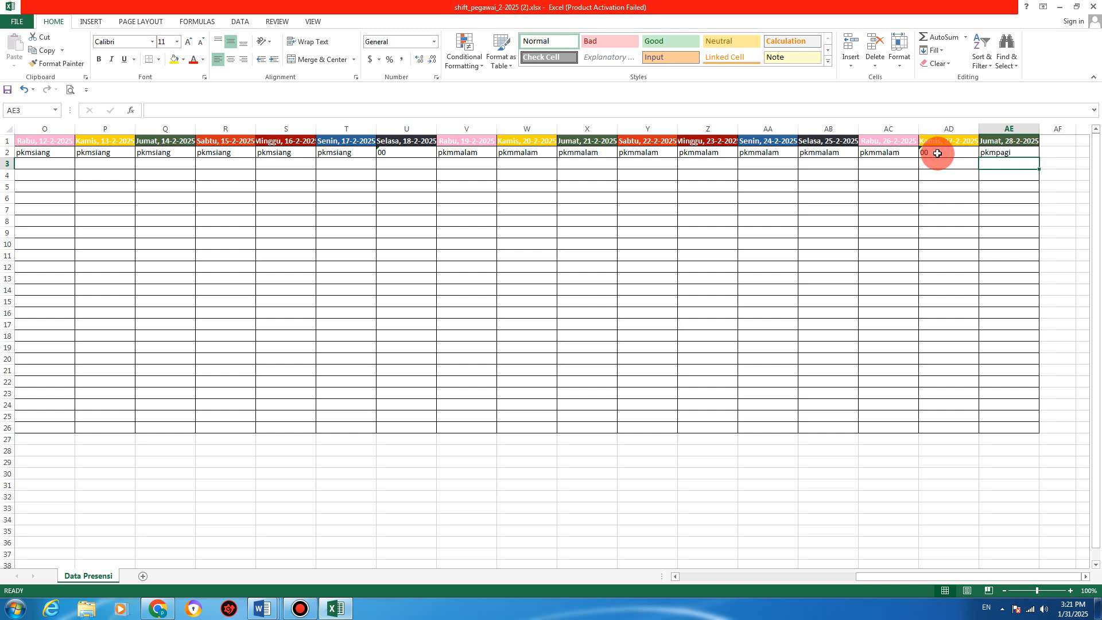
click(912, 220)
drag(954, 579, 710, 563)
Step: Check the values stored in AD2 and AE2 at the end of the row
click(947, 150)
click(987, 153)
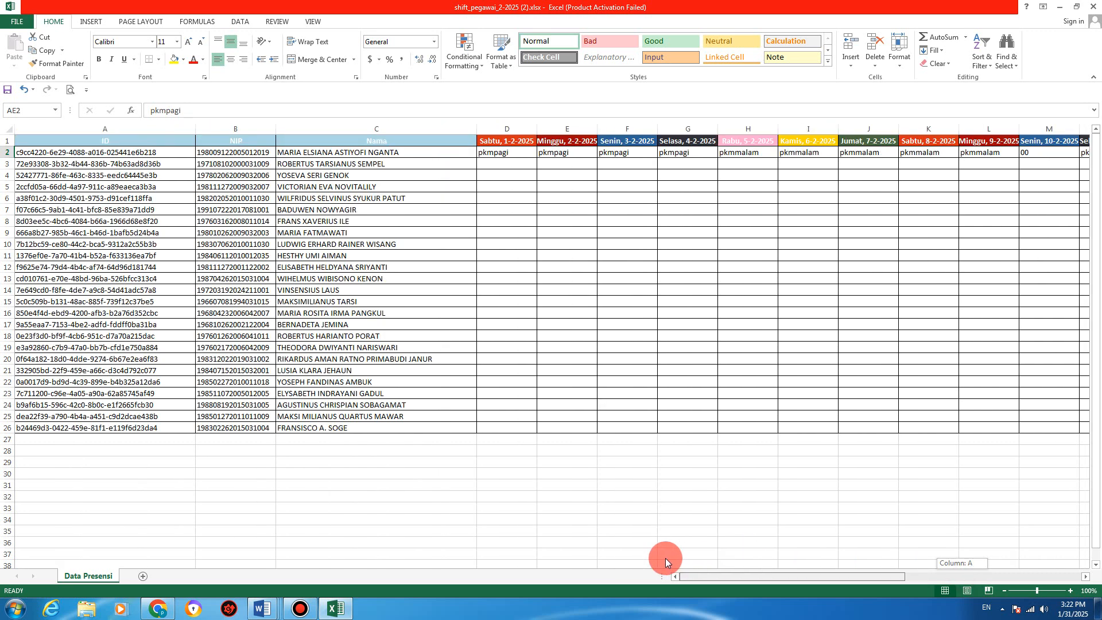
drag(666, 558, 994, 558)
click(1011, 140)
click(997, 154)
drag(891, 580, 652, 576)
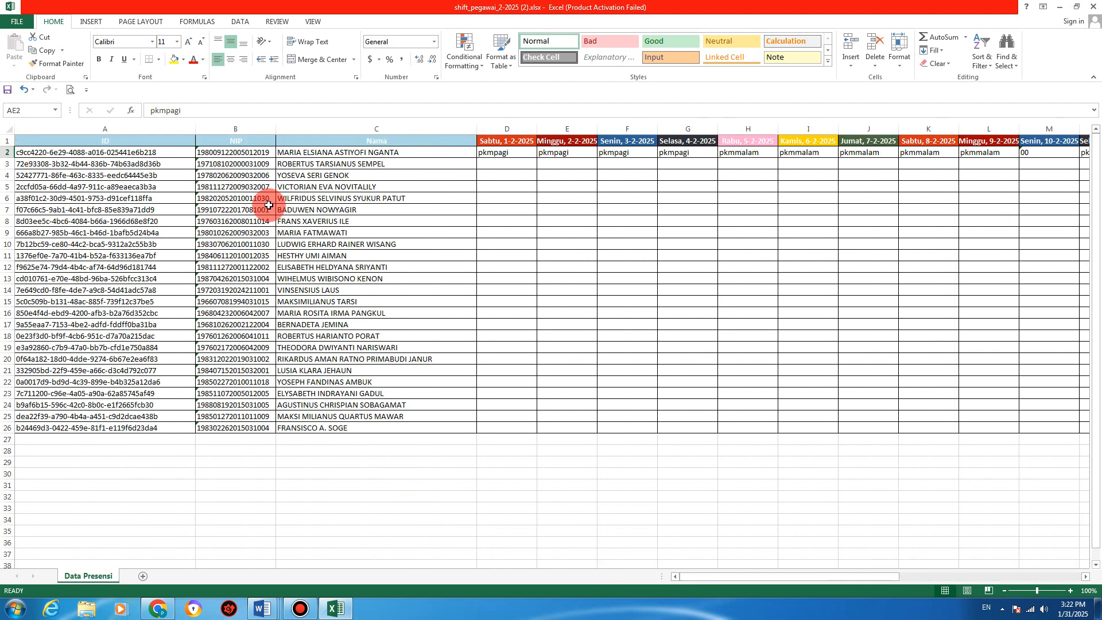
Step: Delete entire rows 3 through 26, leaving only the first employee
click(349, 177)
click(350, 165)
drag(350, 166, 364, 425)
right_click(365, 425)
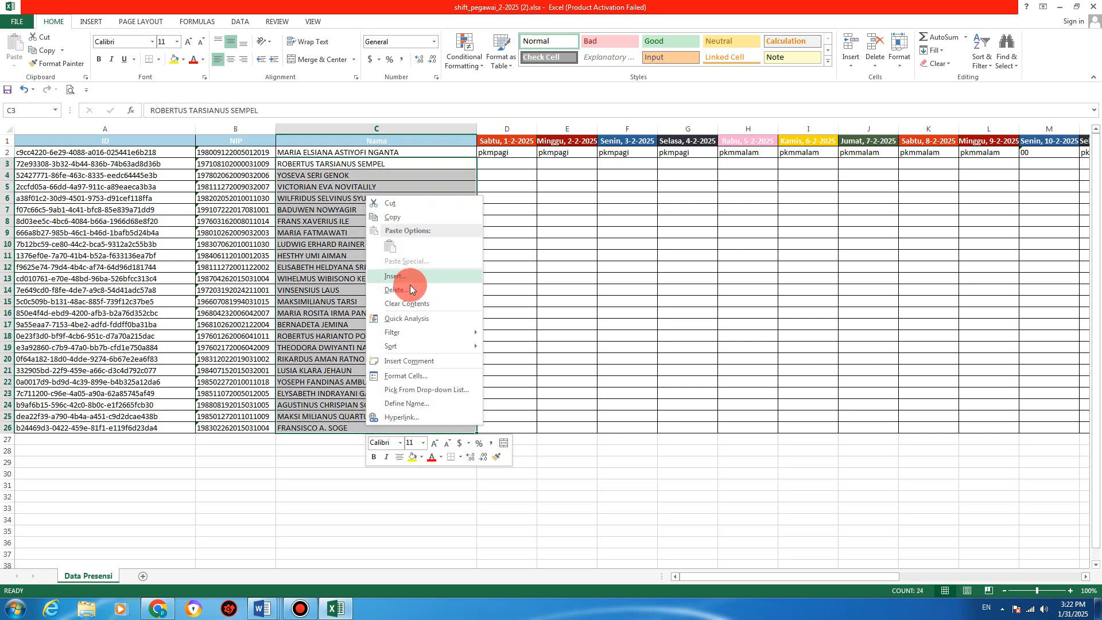
click(405, 290)
click(381, 290)
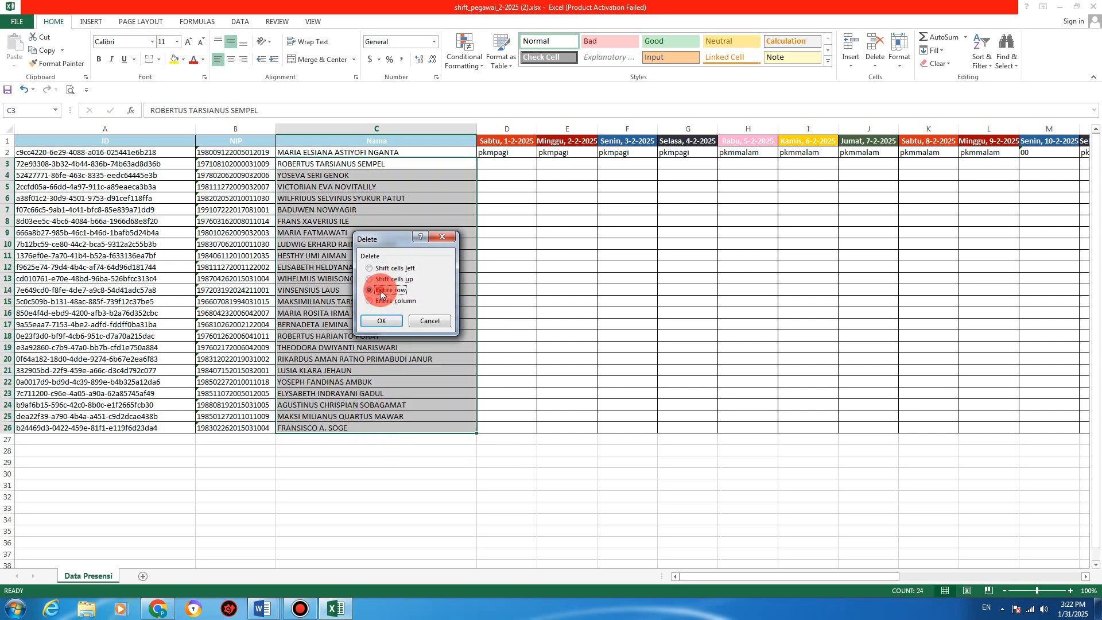
key(Return)
Step: Look over the sheet and check the shift codes for 1 and 4 February
click(505, 194)
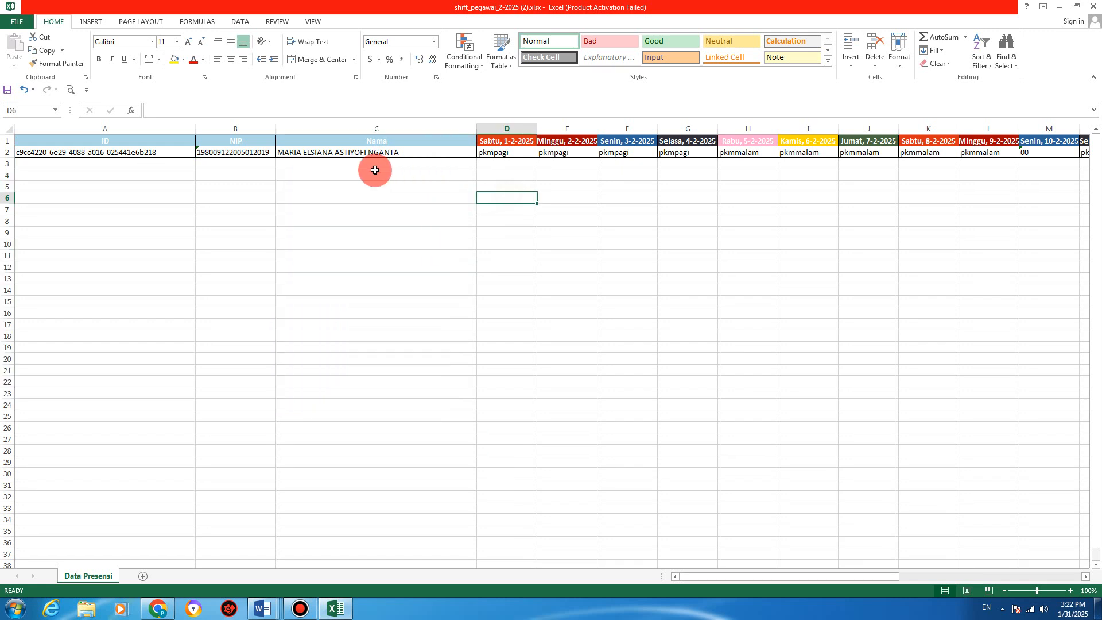
click(320, 152)
click(417, 219)
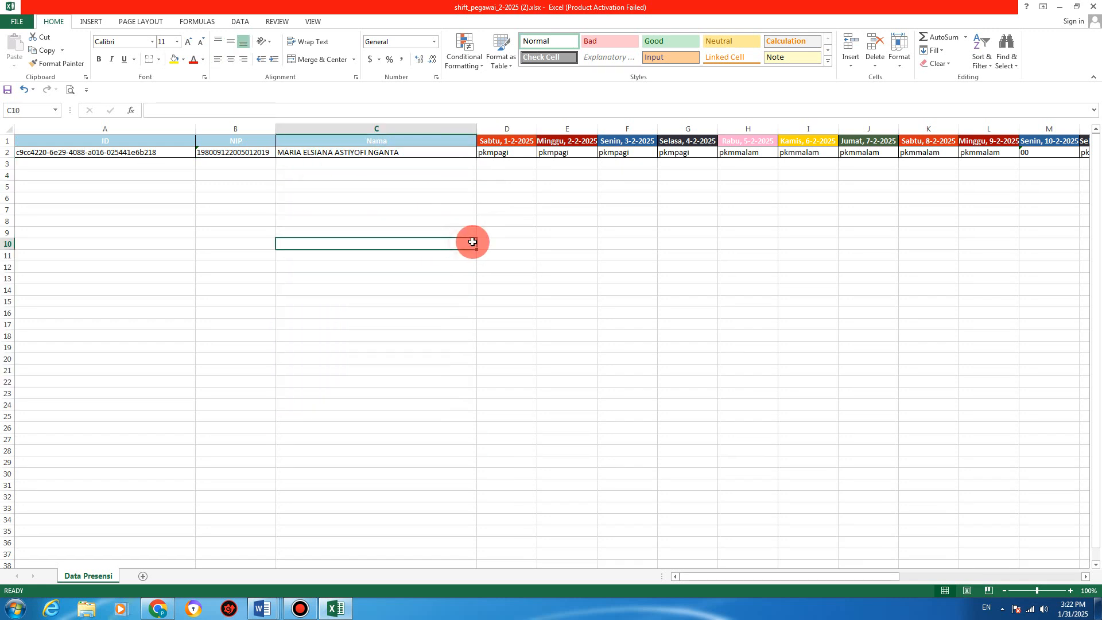
click(242, 174)
click(328, 174)
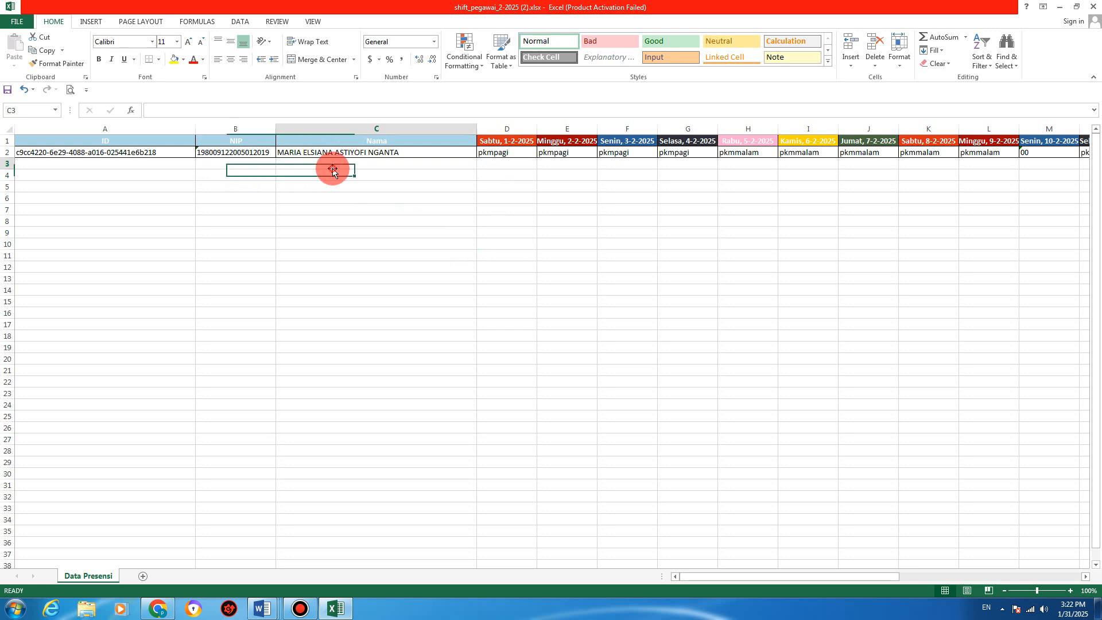
click(561, 249)
click(631, 187)
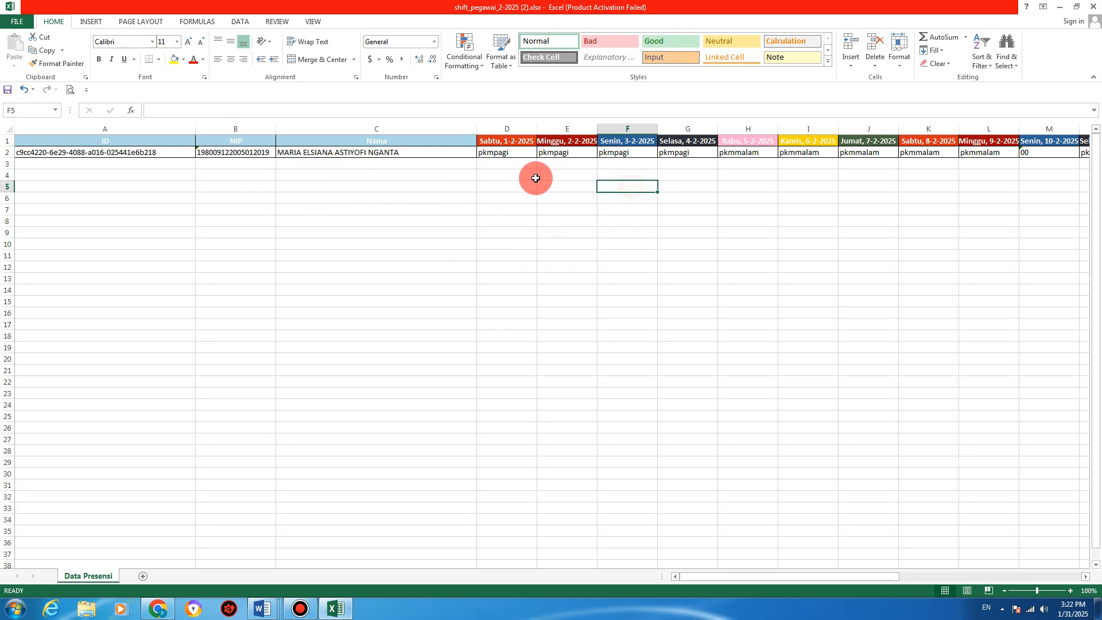
click(503, 154)
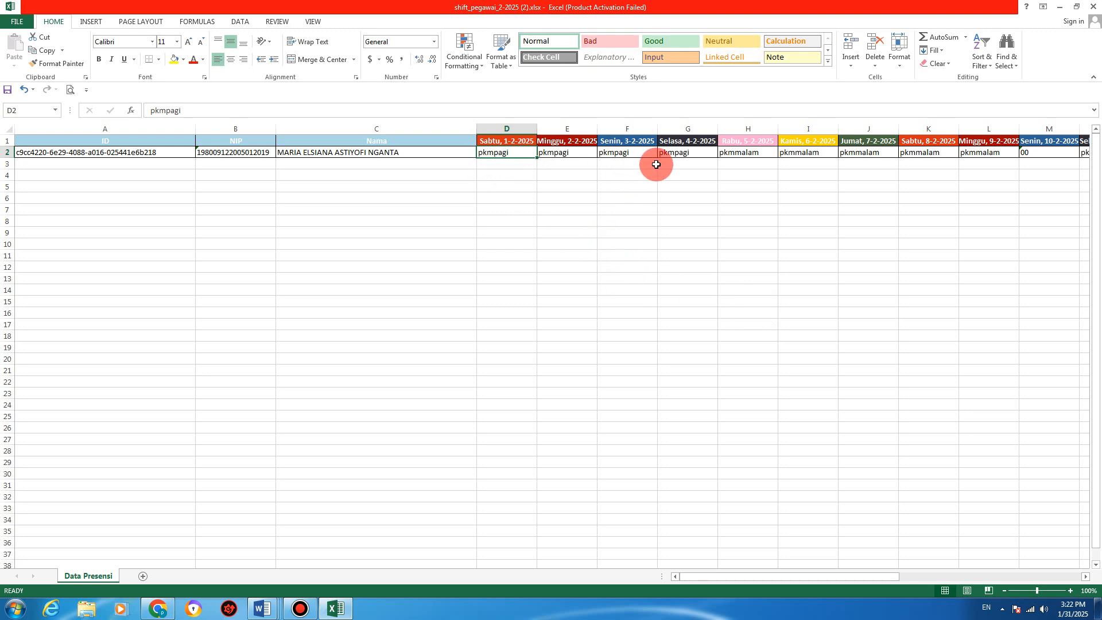
click(674, 154)
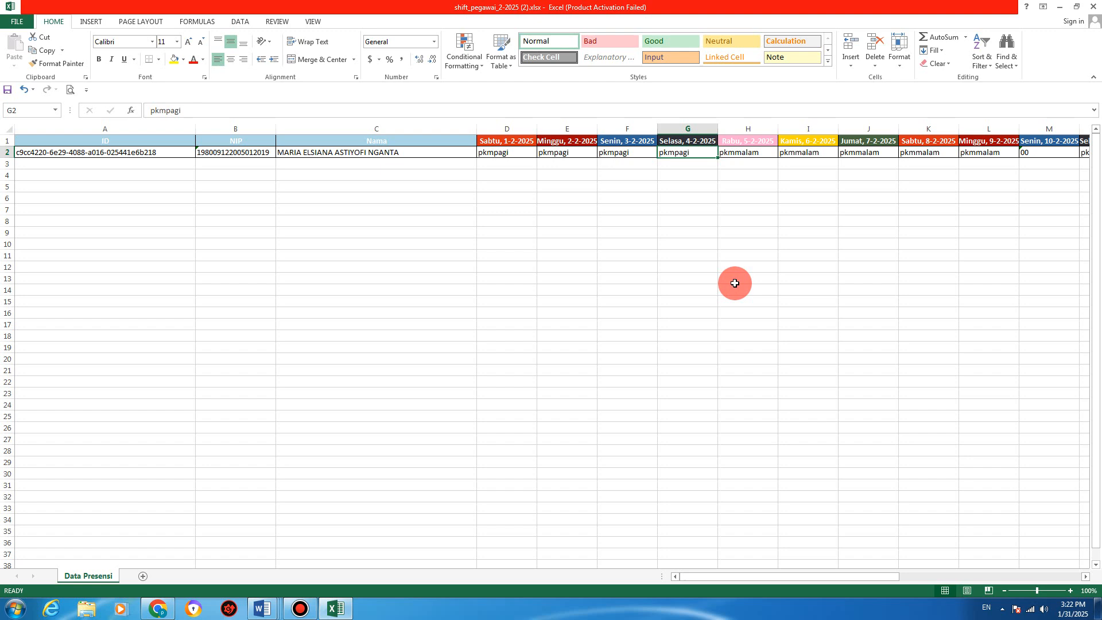
click(161, 612)
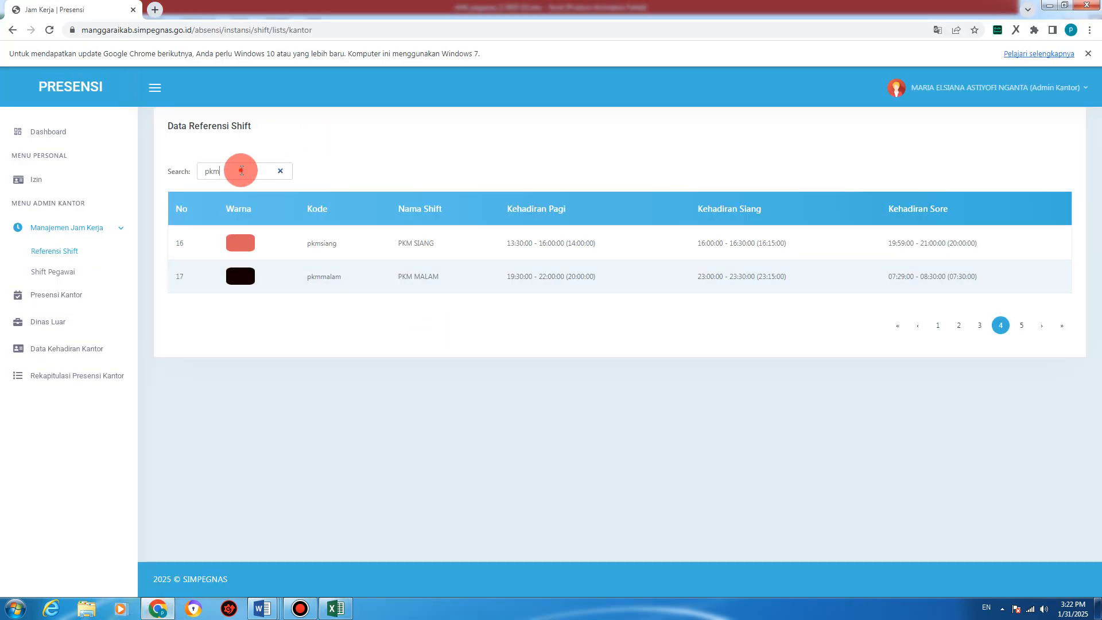
Step: Search the shift references for 'normal' and copy the Jam Normal code normal
drag(239, 169, 188, 177)
text(normal)
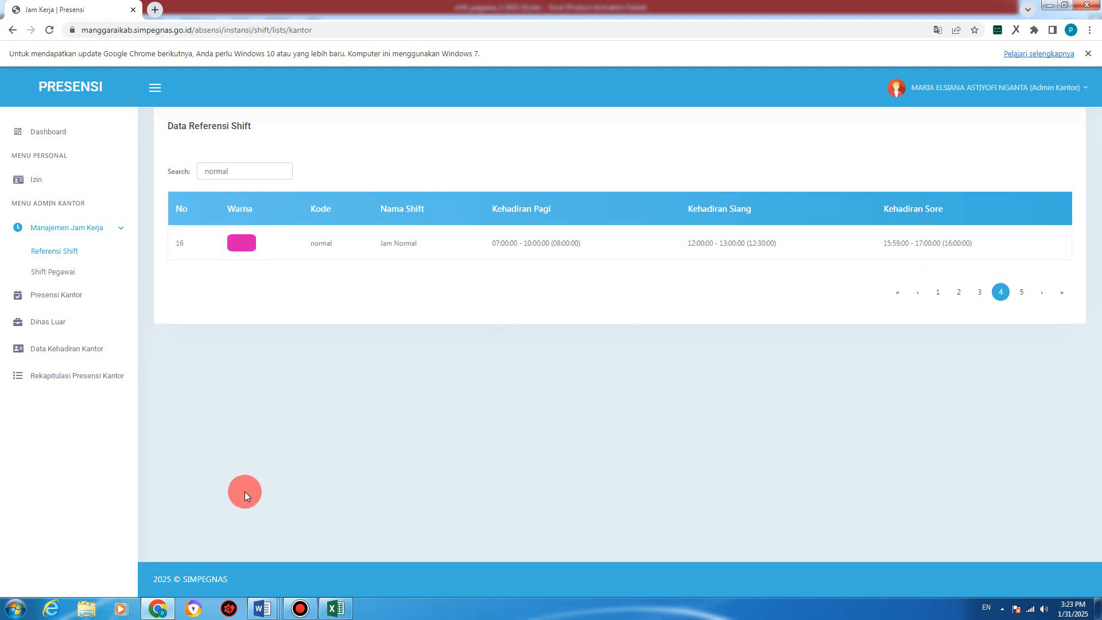
double_click(325, 247)
right_click(327, 250)
click(345, 294)
click(336, 609)
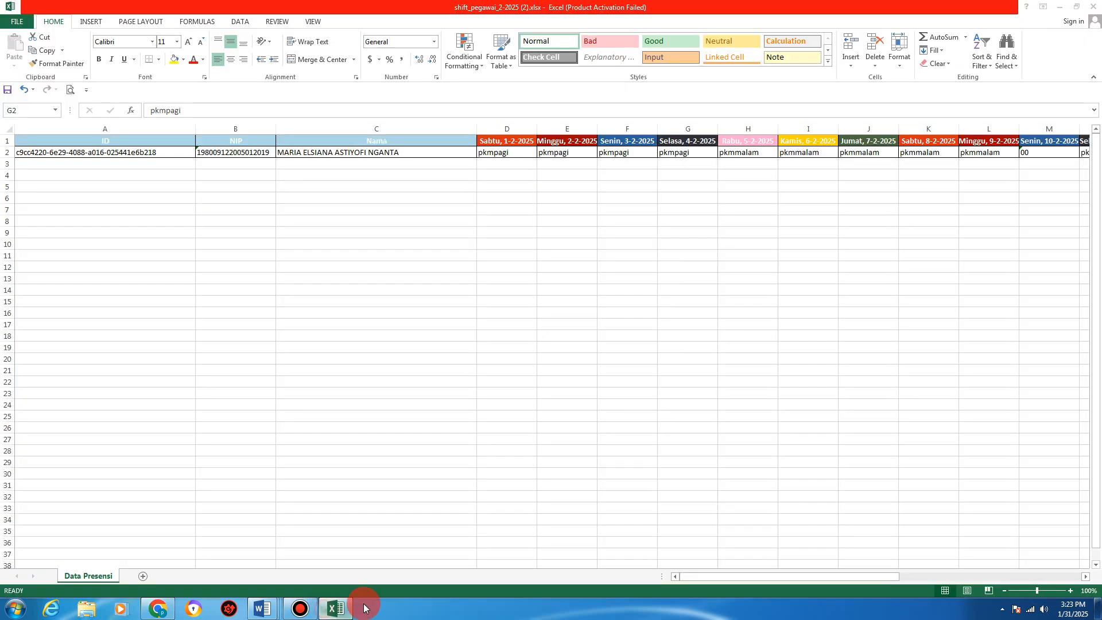
Step: Enter normal in G2 and copy it across H2:I2 for 4–6 February
right_click(681, 154)
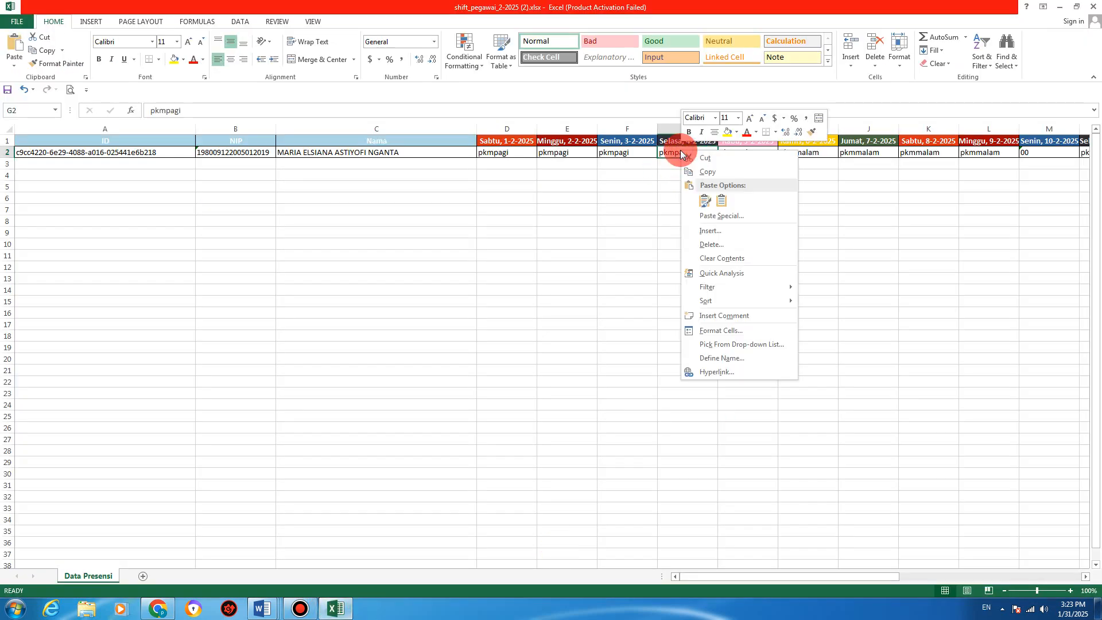
click(657, 268)
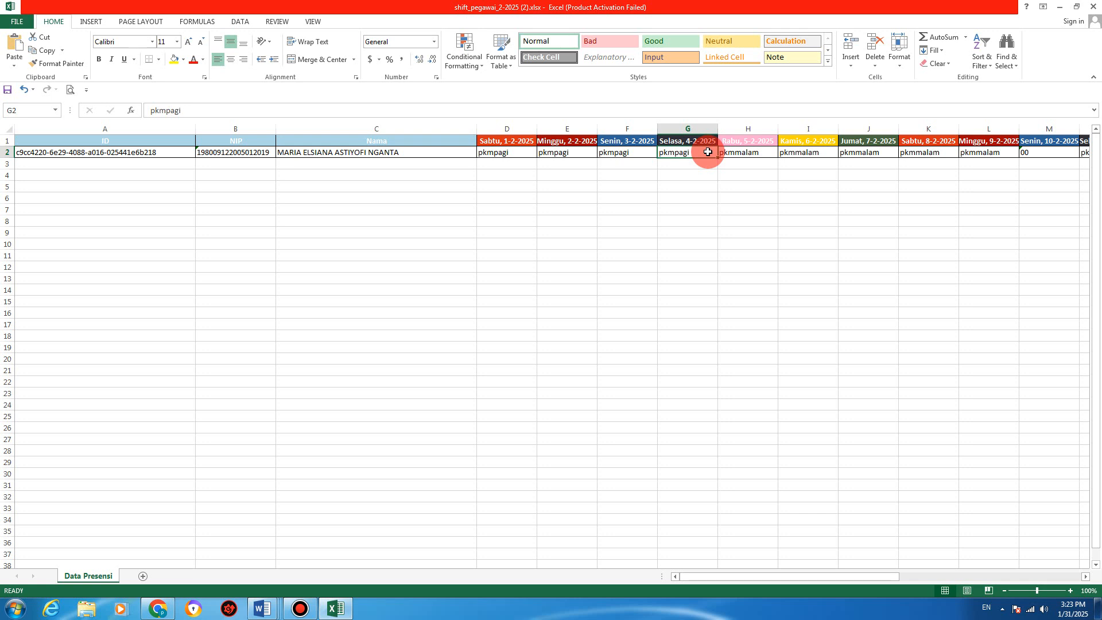
text(normal)
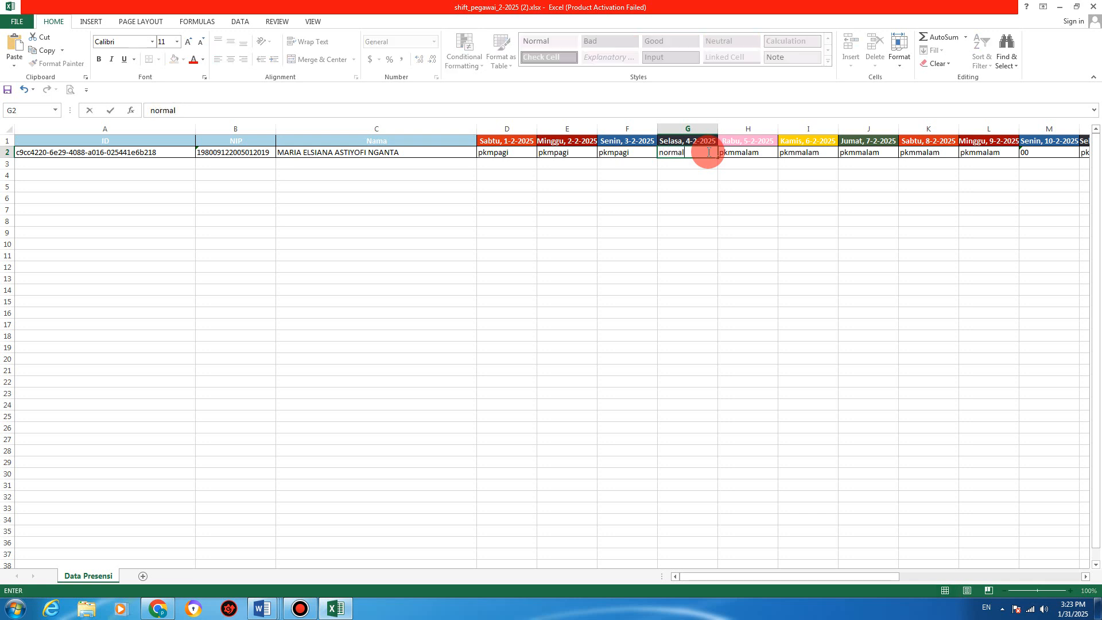
key(Return)
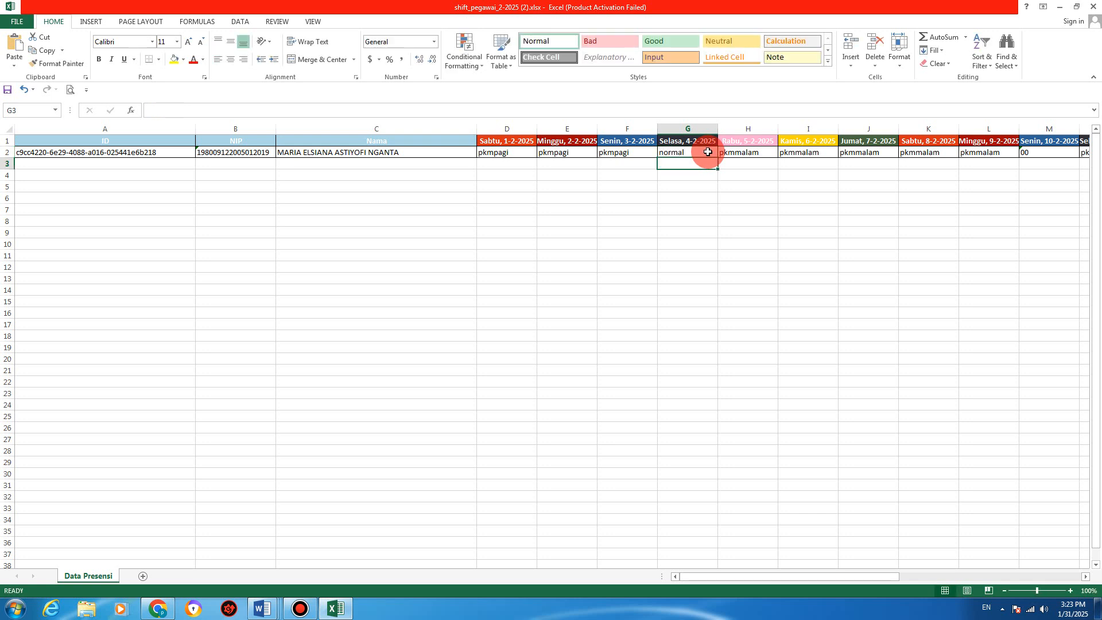
click(697, 155)
right_click(698, 155)
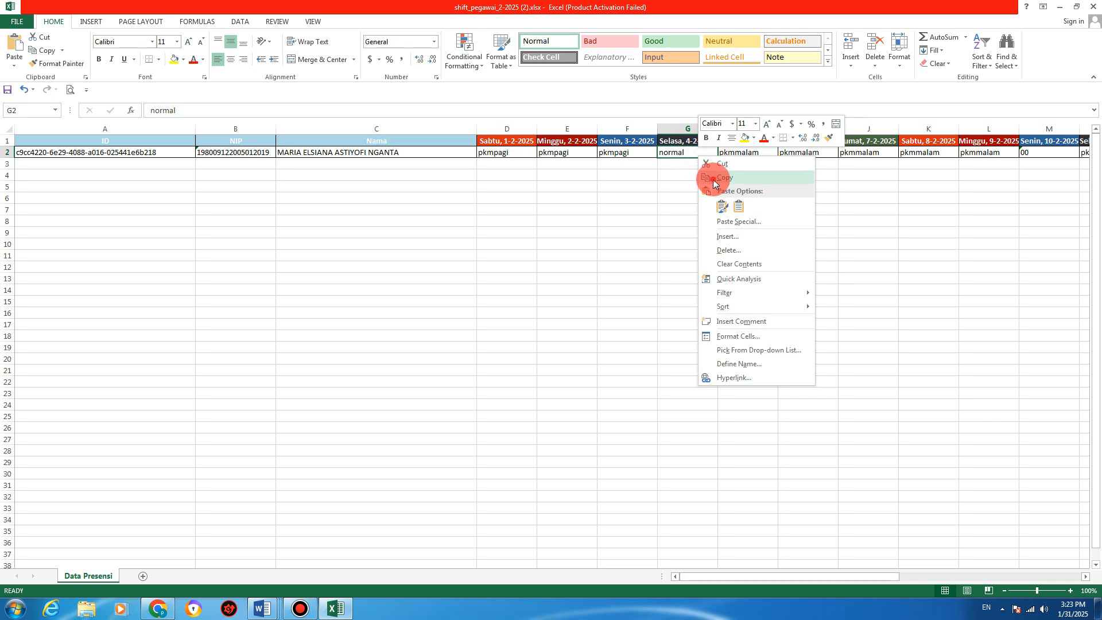
click(712, 175)
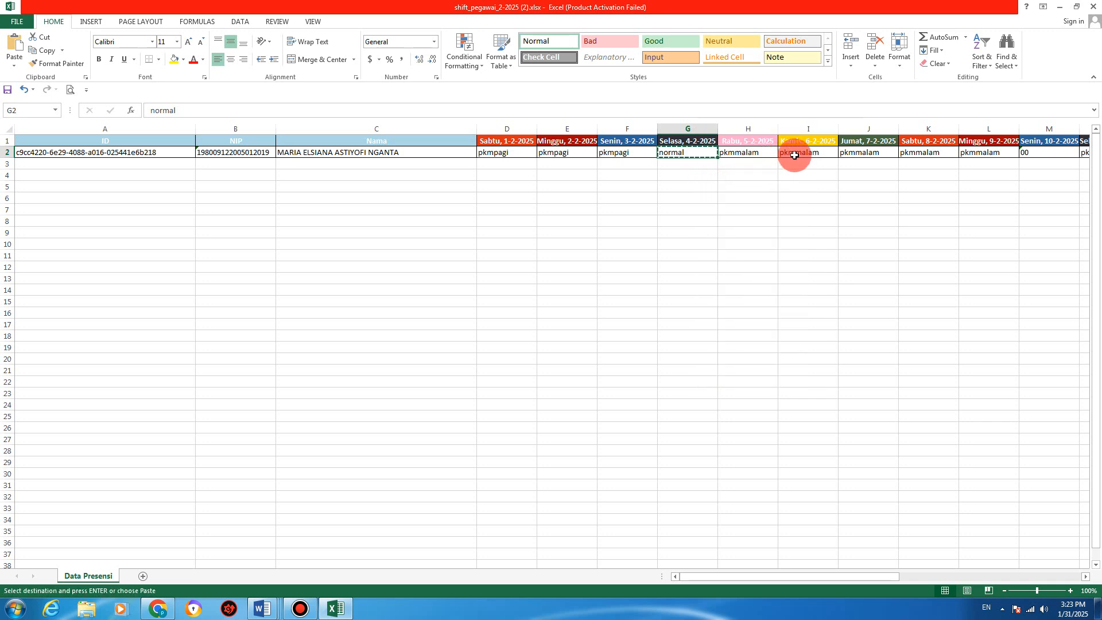
drag(717, 159, 815, 159)
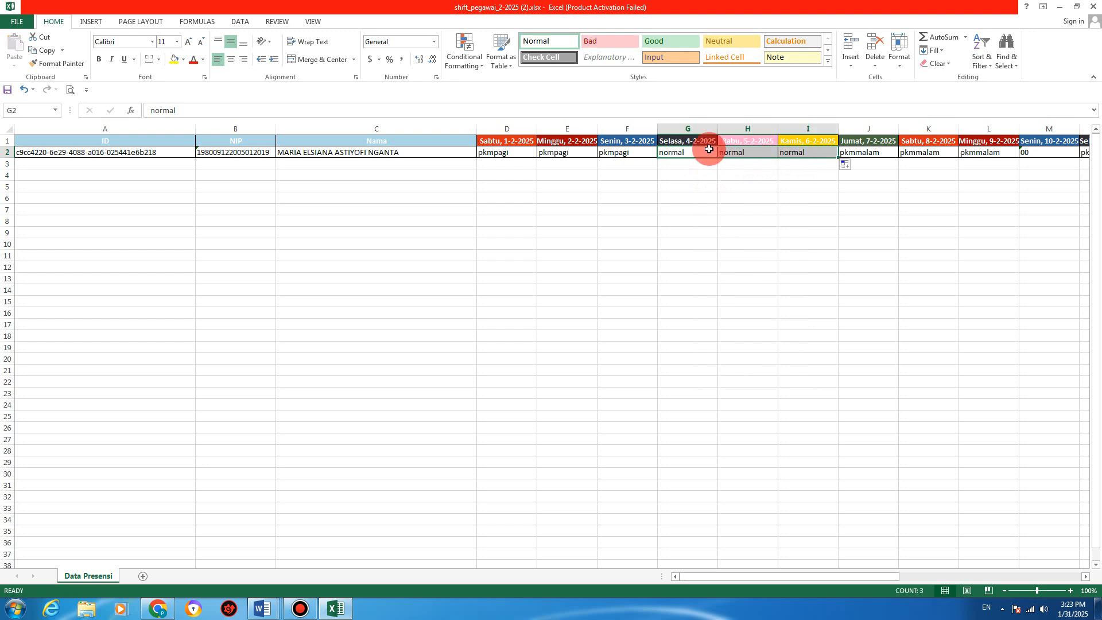
Step: Click through the row 2 cells around G2:I2 to verify the normal entries
click(623, 153)
click(562, 159)
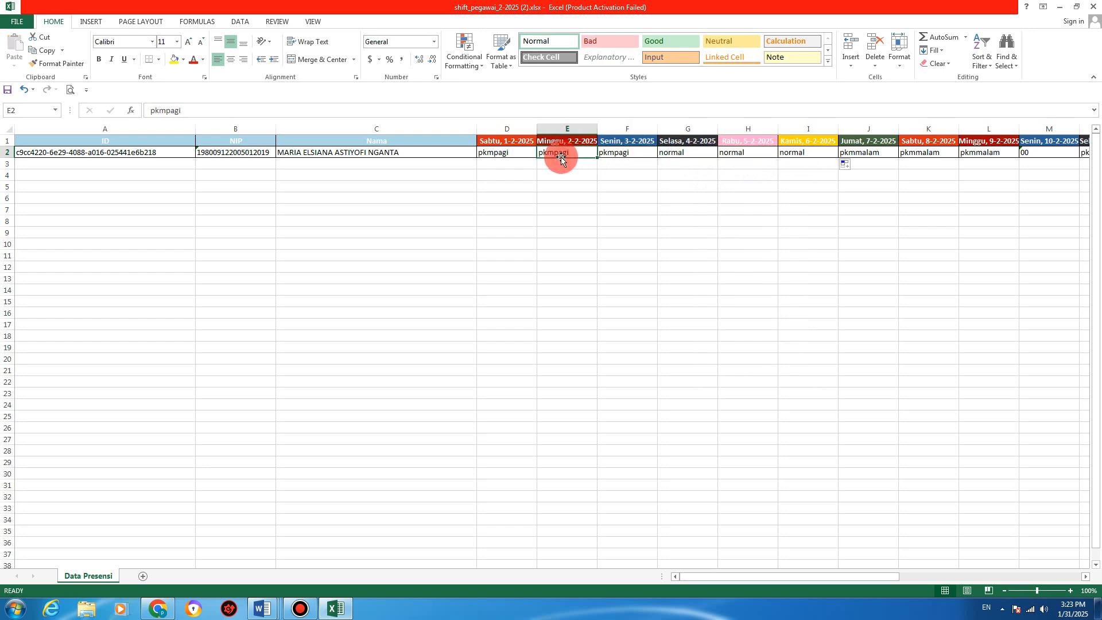
click(725, 154)
click(707, 151)
click(741, 153)
click(781, 152)
click(741, 153)
click(682, 153)
click(726, 153)
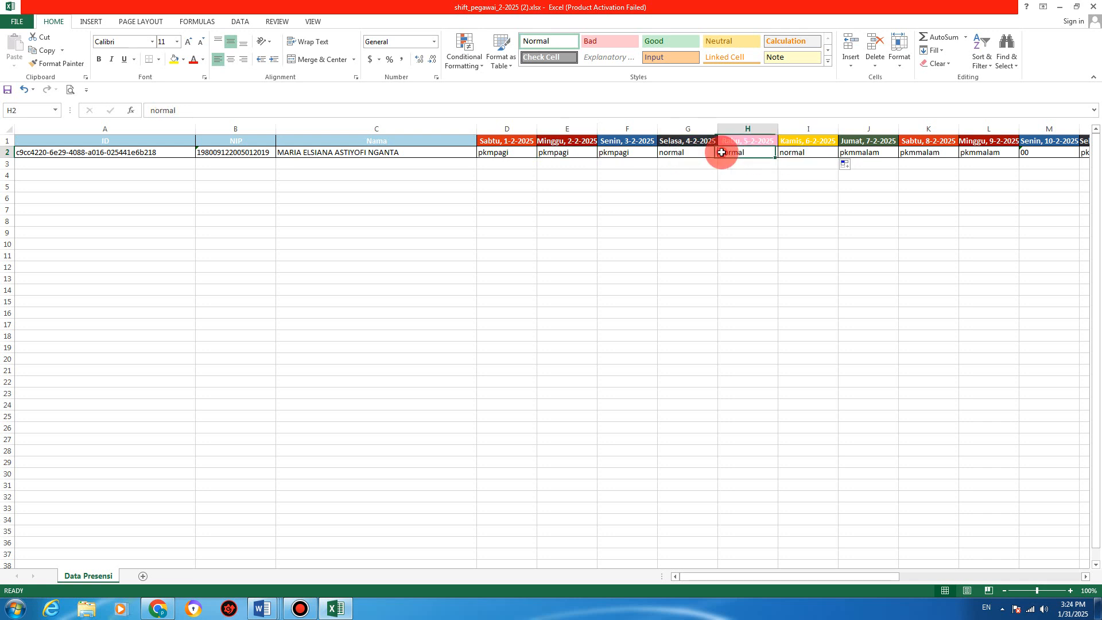
click(788, 153)
click(433, 251)
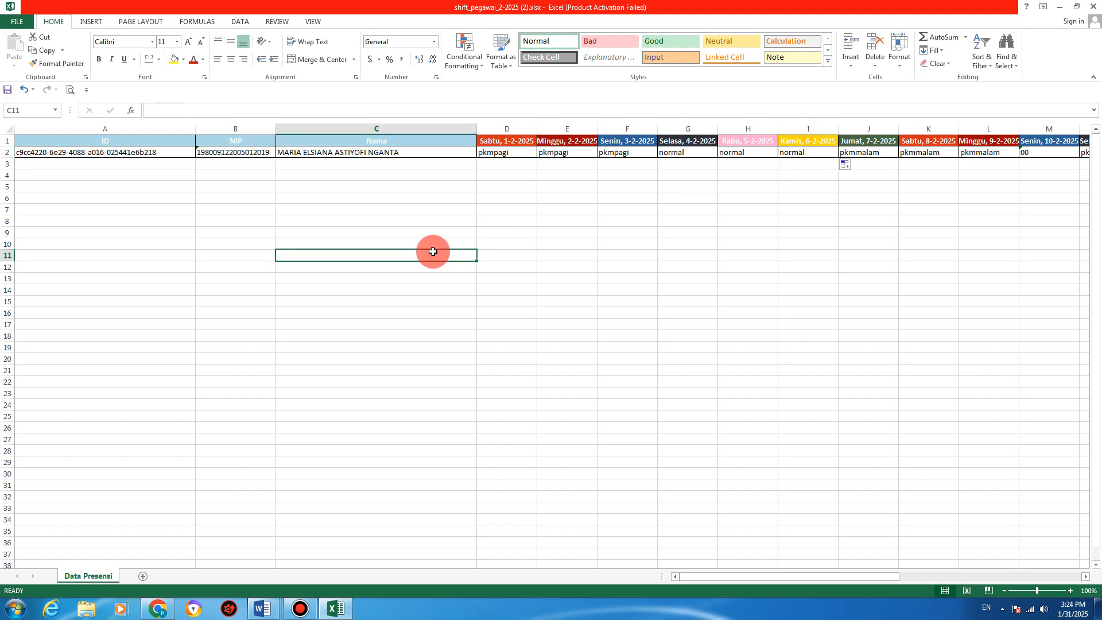
Step: Save the workbook as contoh2.xlsx in the D:\2025 folder
click(19, 23)
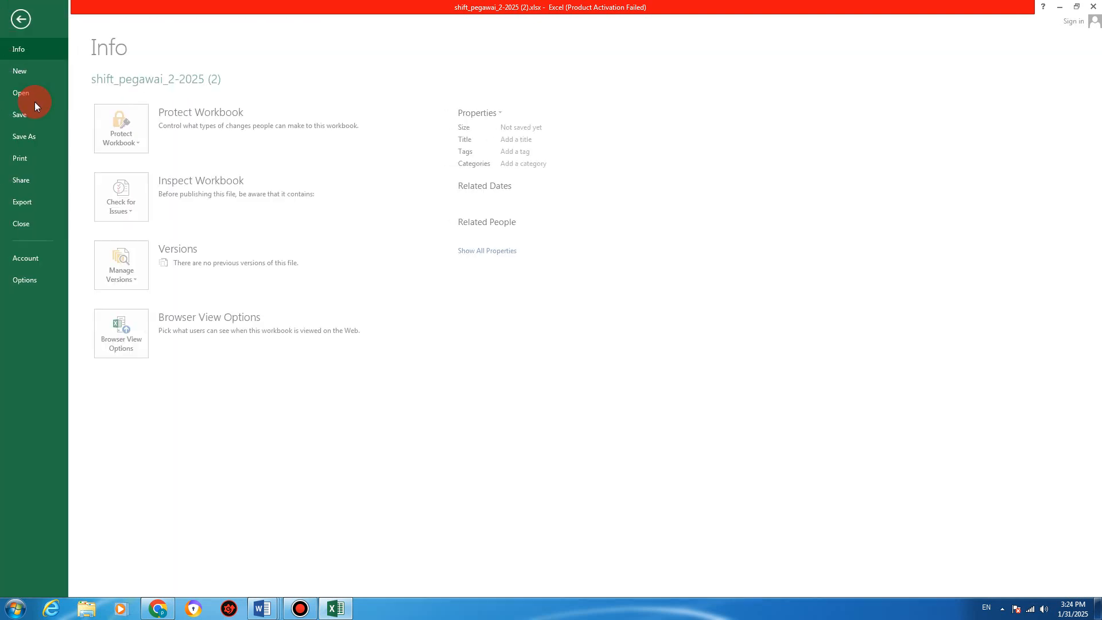
click(26, 136)
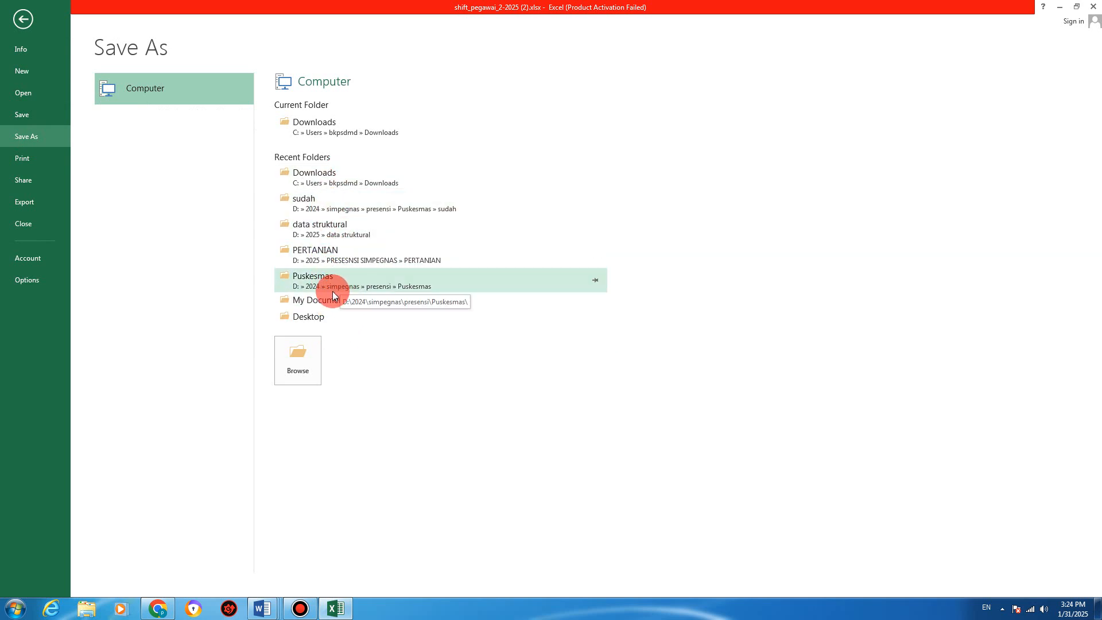
click(325, 229)
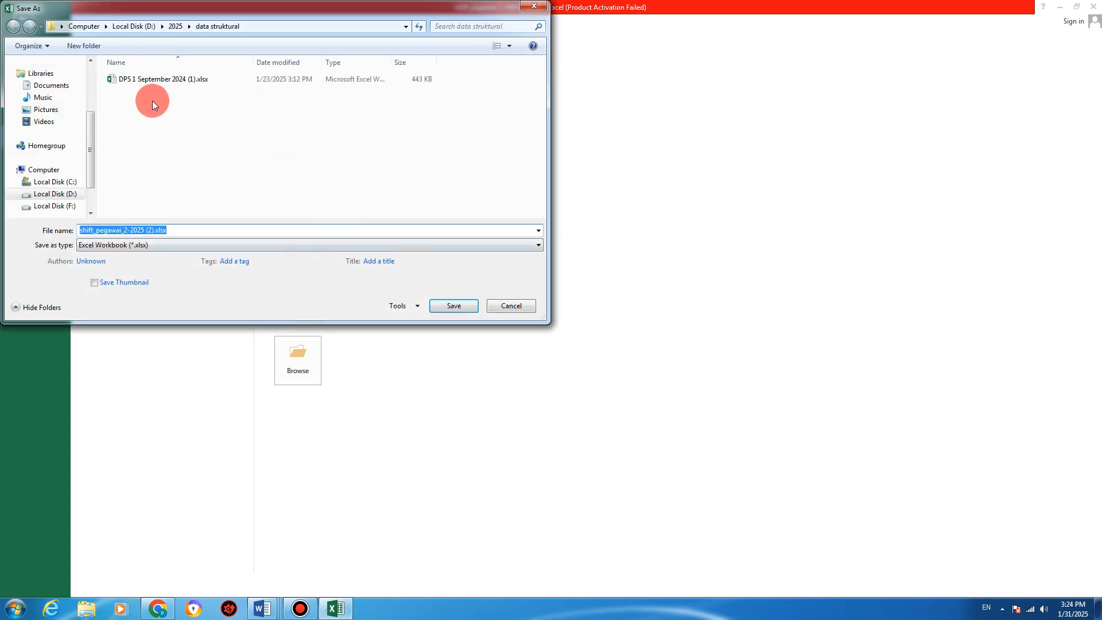
click(175, 26)
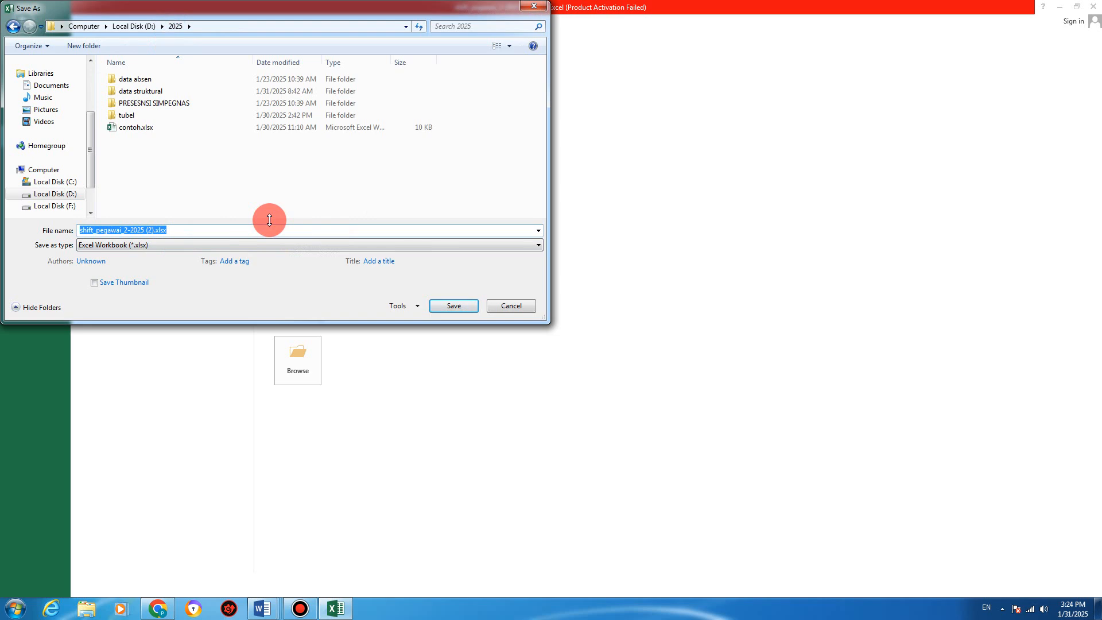
text(contoh)
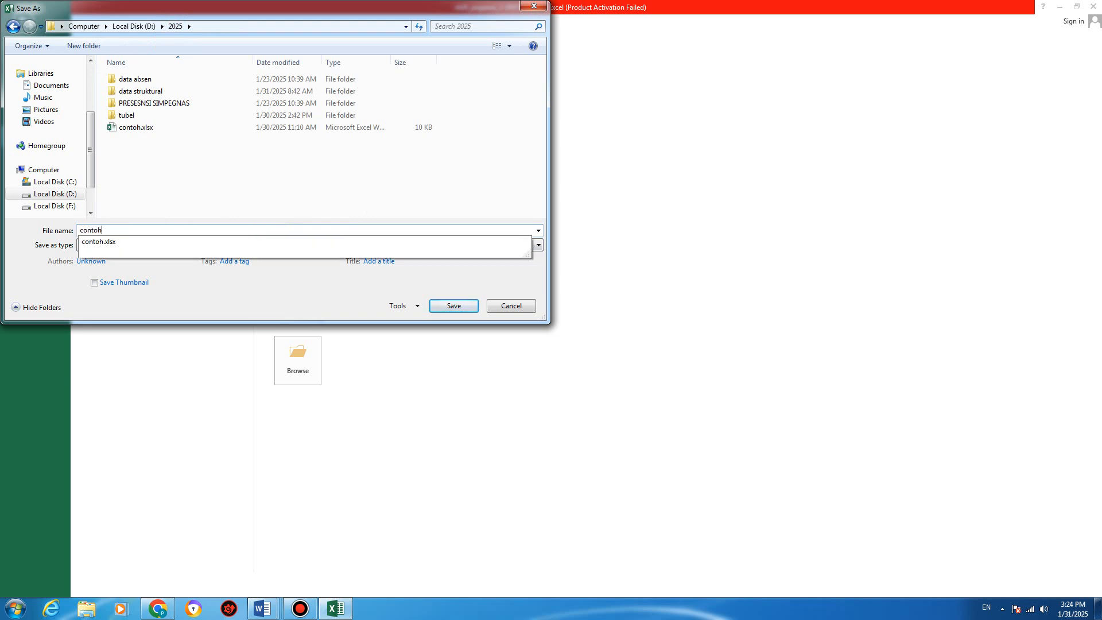
text(2)
key(Return)
click(543, 245)
click(389, 406)
Step: Open the bulk Excel upload form for employee shifts on the Data Shift Pegawai page
click(158, 609)
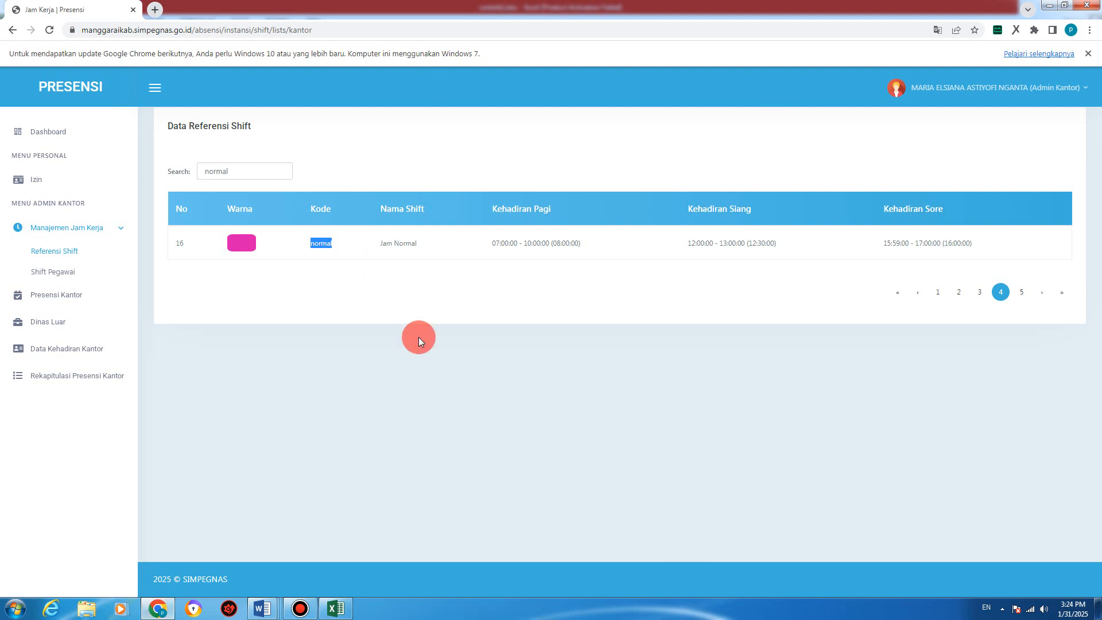
click(51, 274)
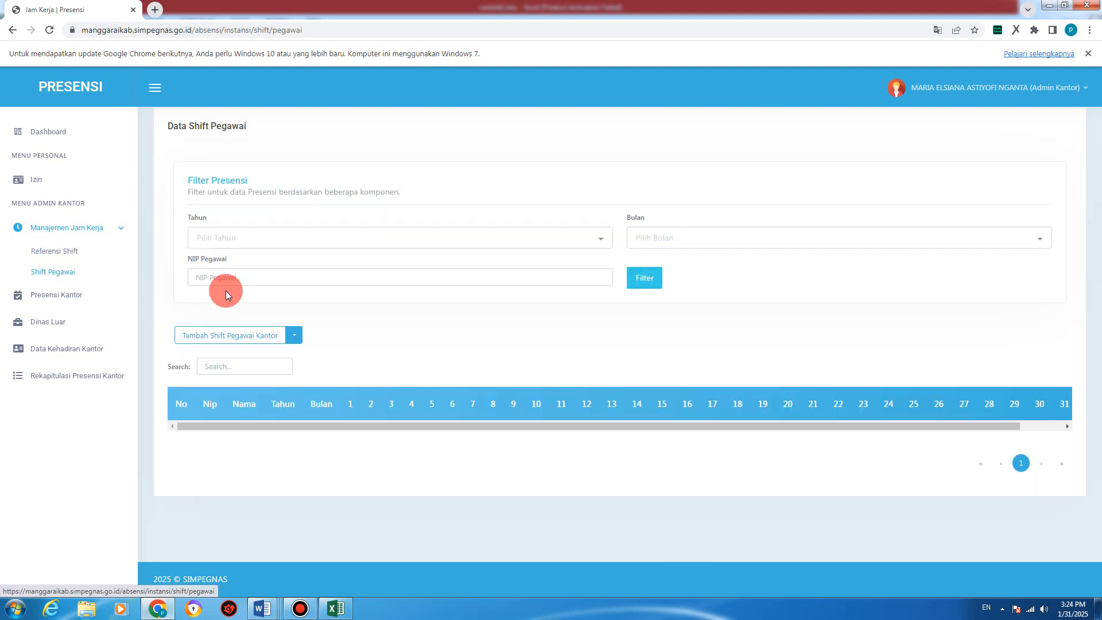
click(294, 338)
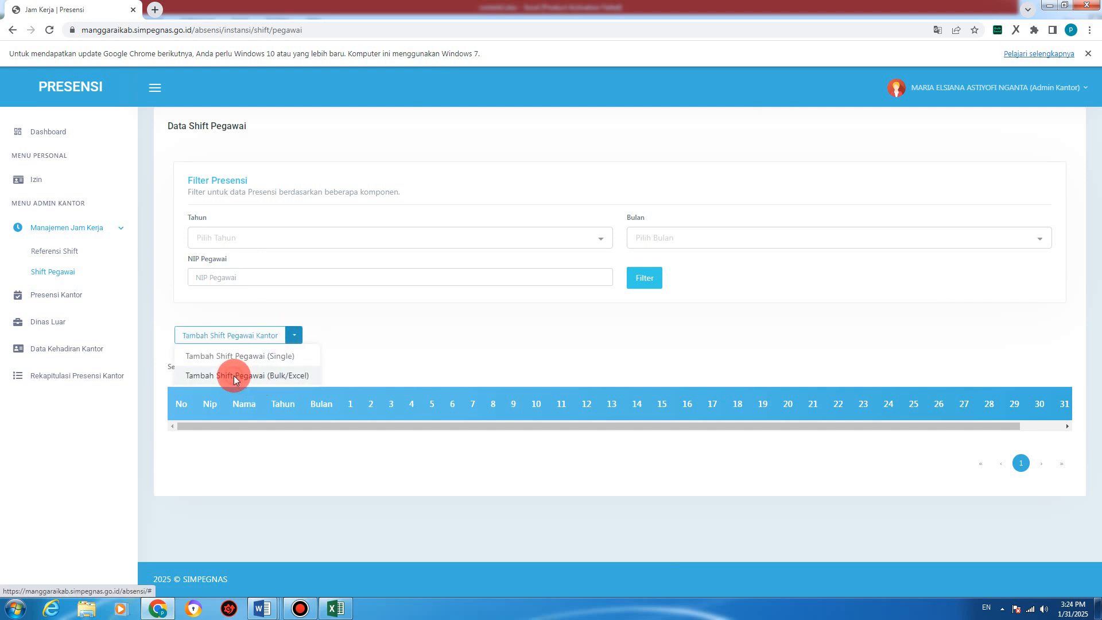
click(235, 379)
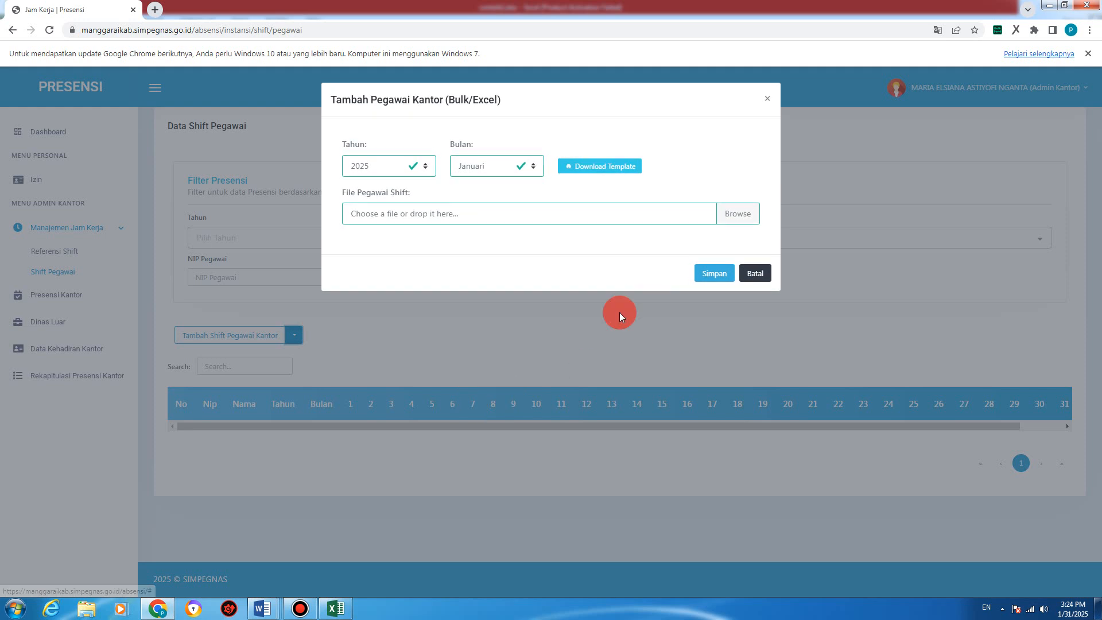
Step: Upload D:\2025\contoh2.xlsx as the Februari shift schedule, then close the form
click(462, 166)
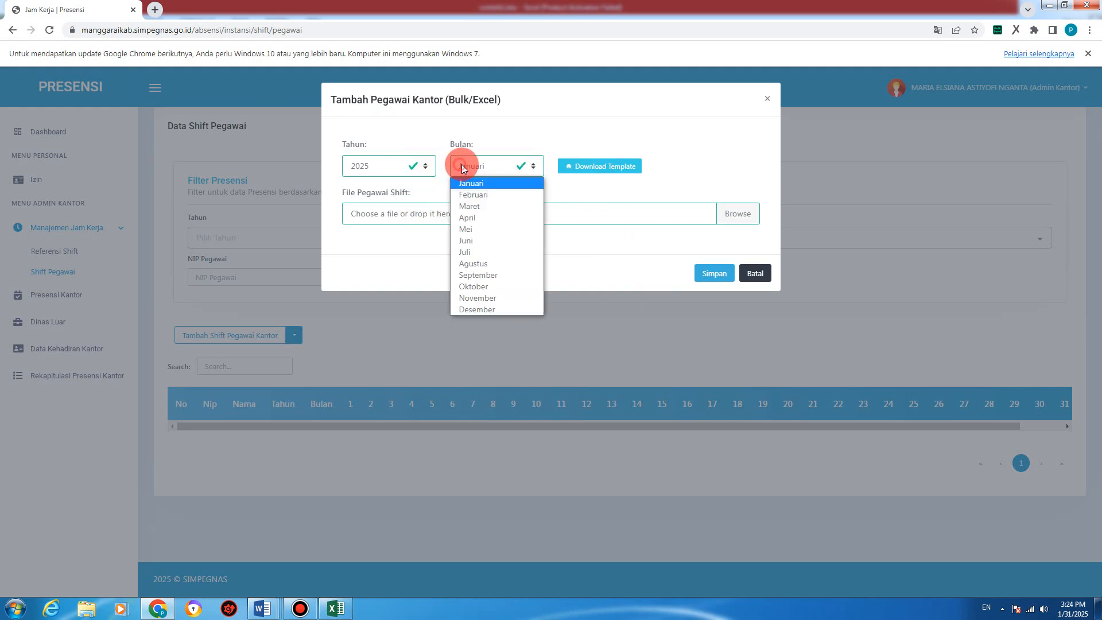
click(491, 192)
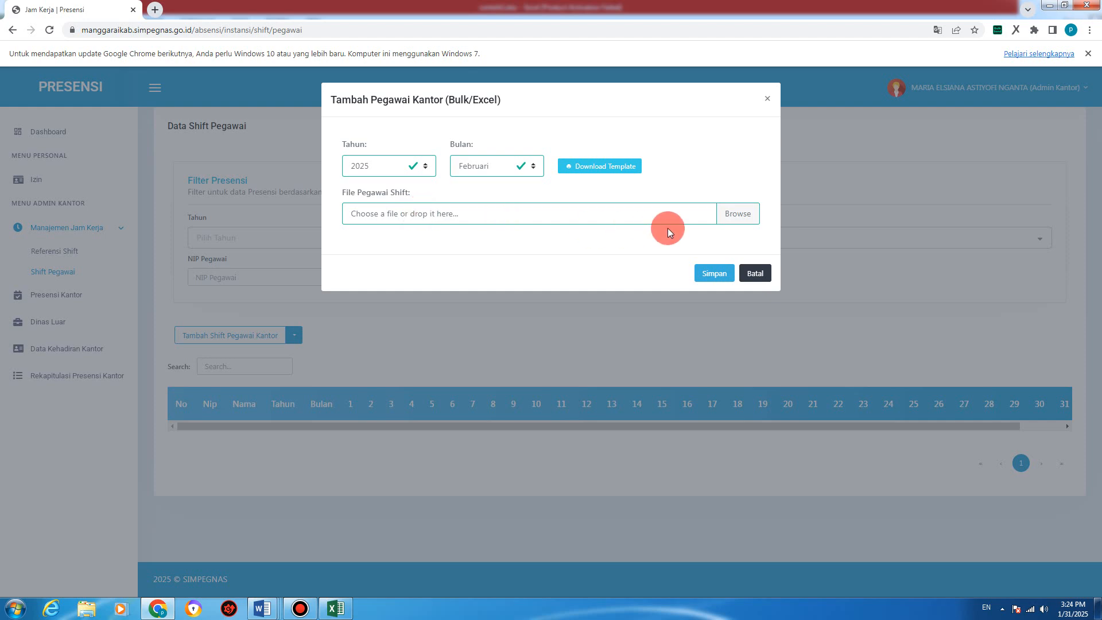
click(732, 215)
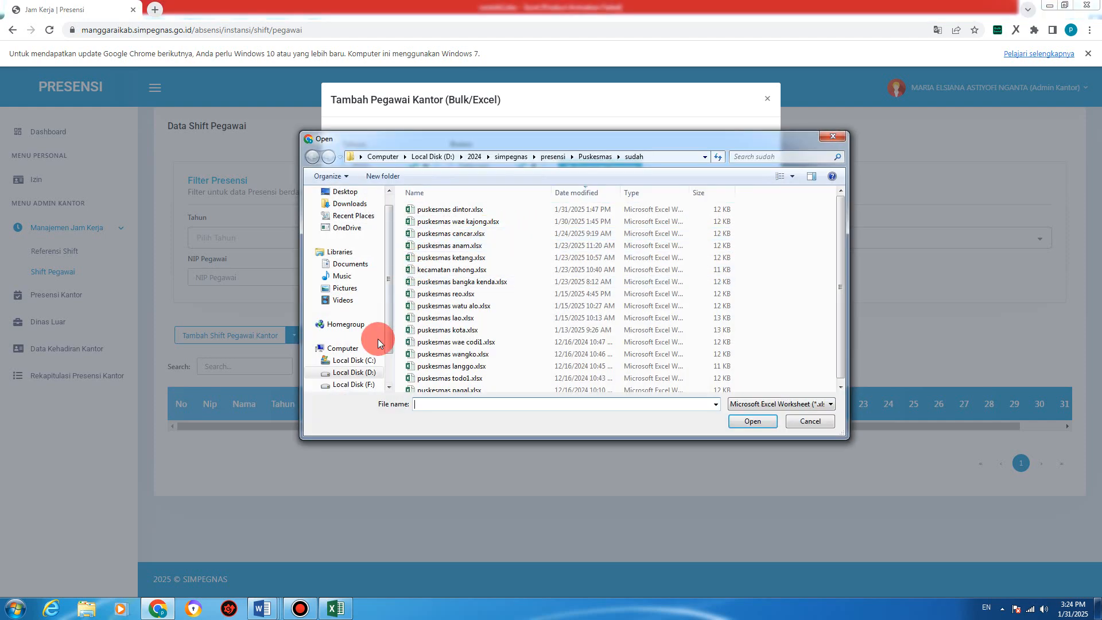
click(360, 372)
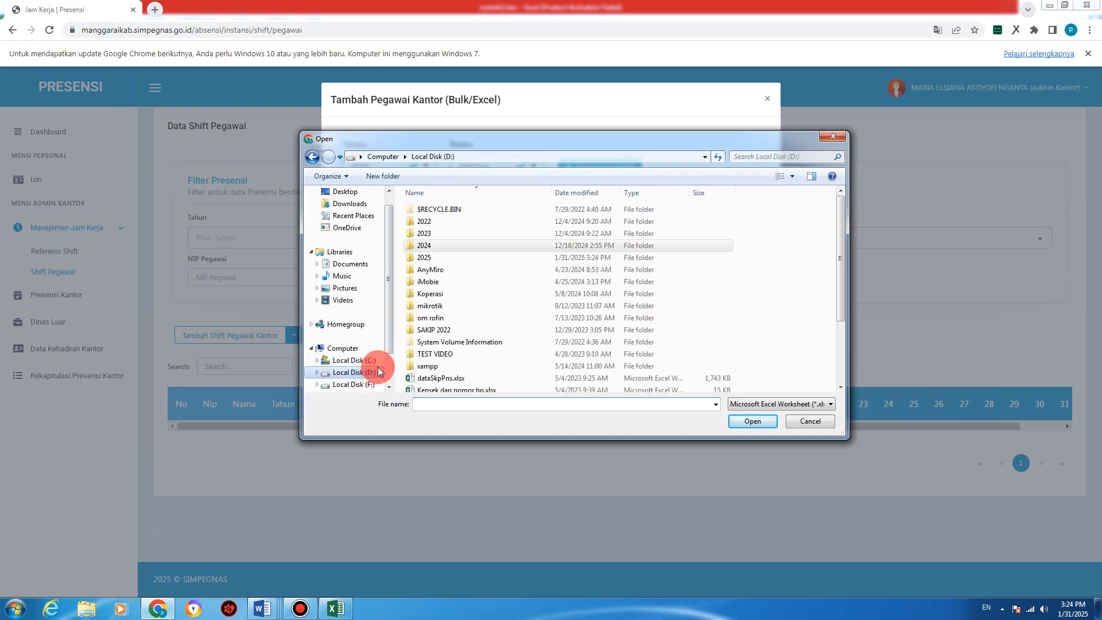
double_click(428, 258)
double_click(426, 282)
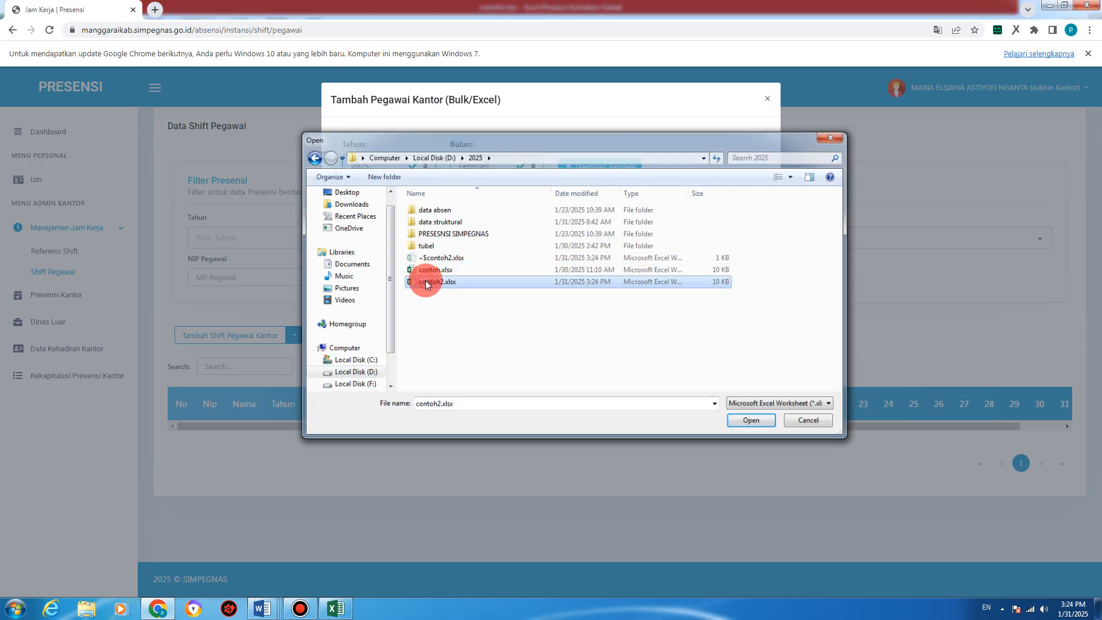
click(712, 275)
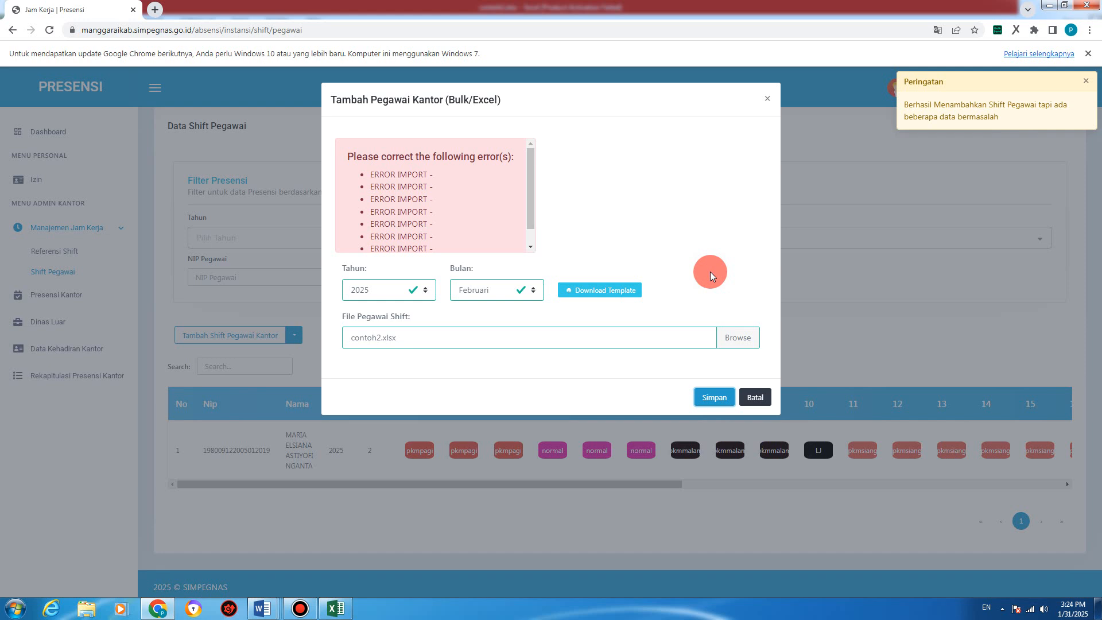
mouse_move(536, 198)
mouse_down()
mouse_move(522, 233)
mouse_move(533, 177)
mouse_move(533, 206)
mouse_up()
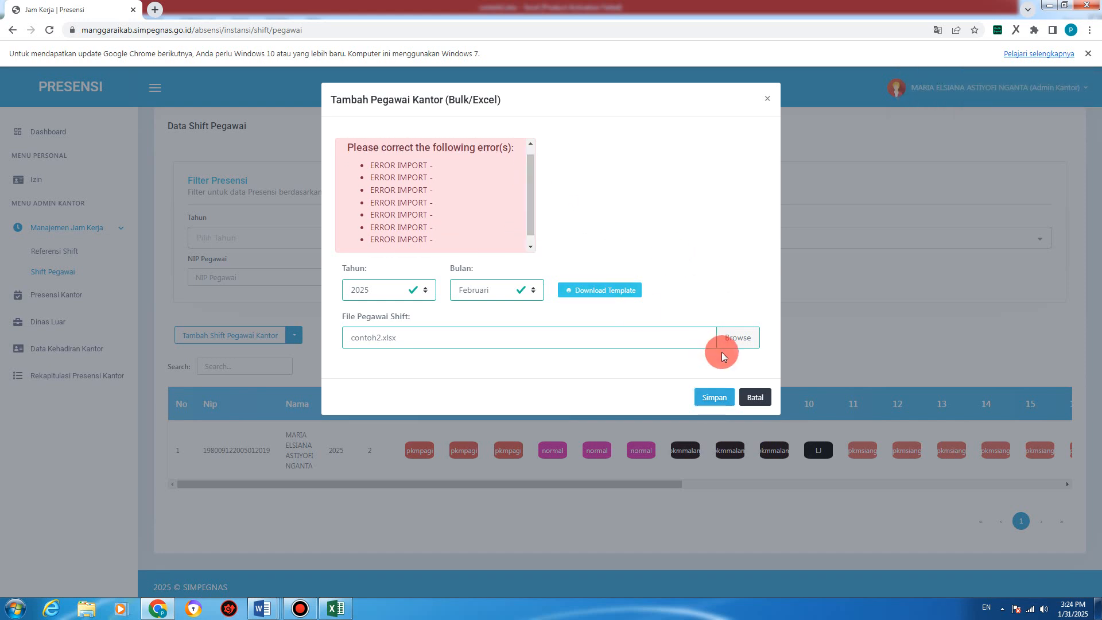
click(755, 398)
Step: Delete rows 3–279 below the employee's row in contoh2.xlsx, then save and close Excel
click(336, 608)
click(408, 349)
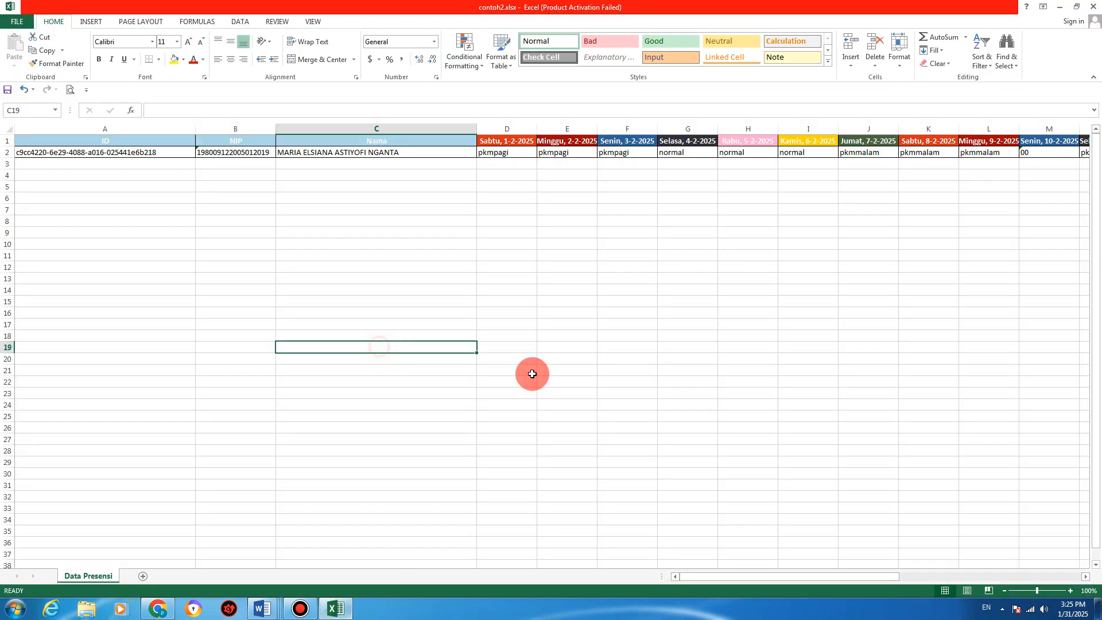
scroll(733, 454, down, 10)
scroll(732, 454, up, 10)
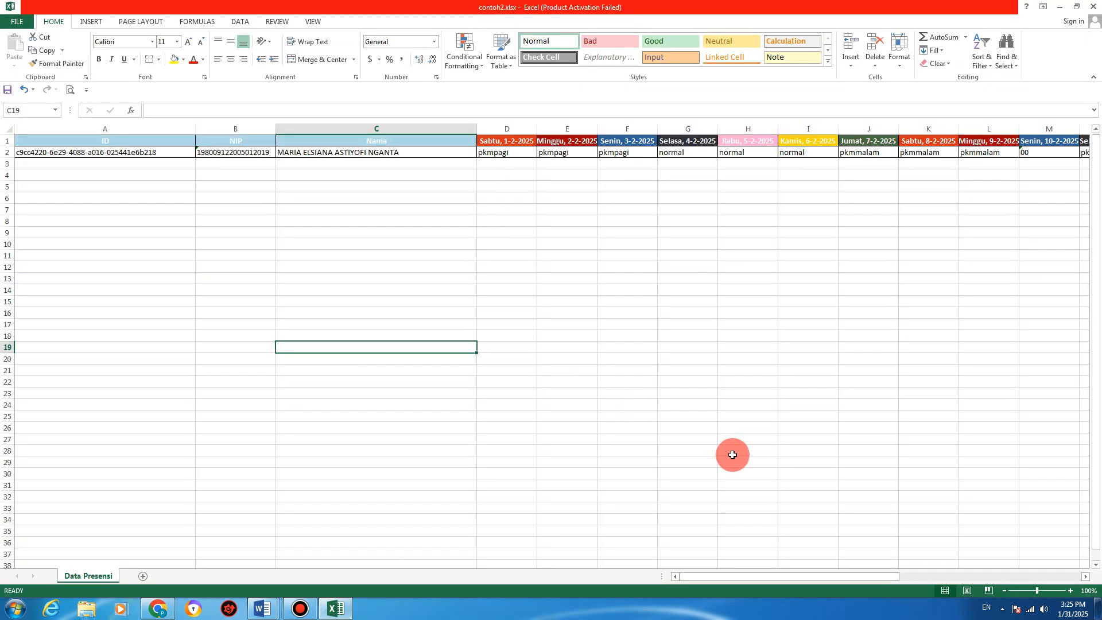
drag(401, 164, 476, 536)
right_click(382, 454)
click(418, 315)
click(415, 320)
key(Return)
click(627, 255)
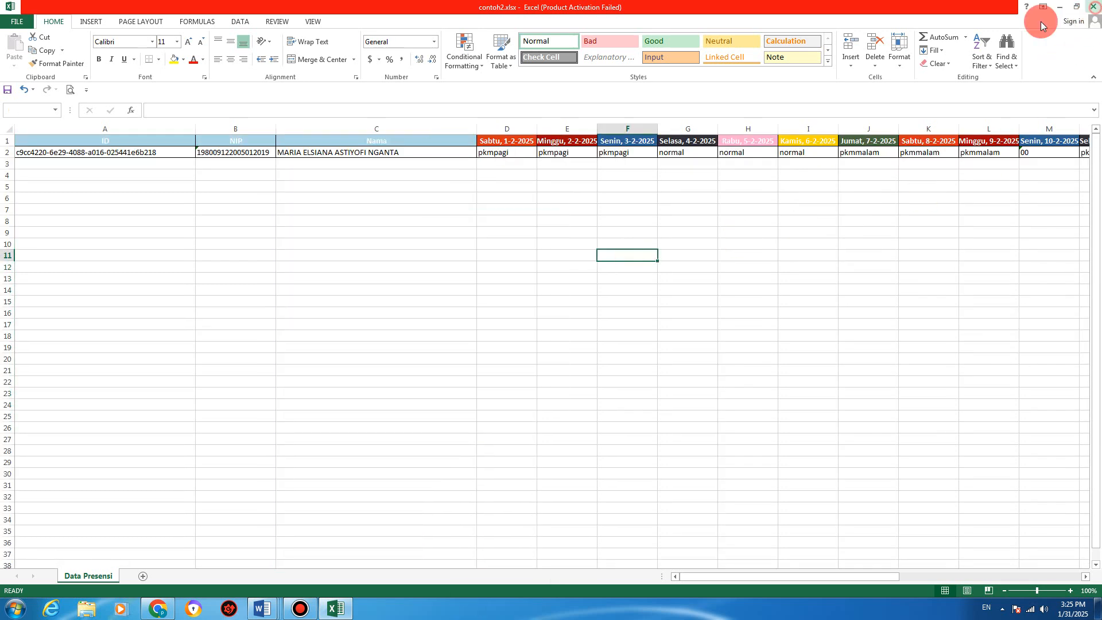
click(505, 316)
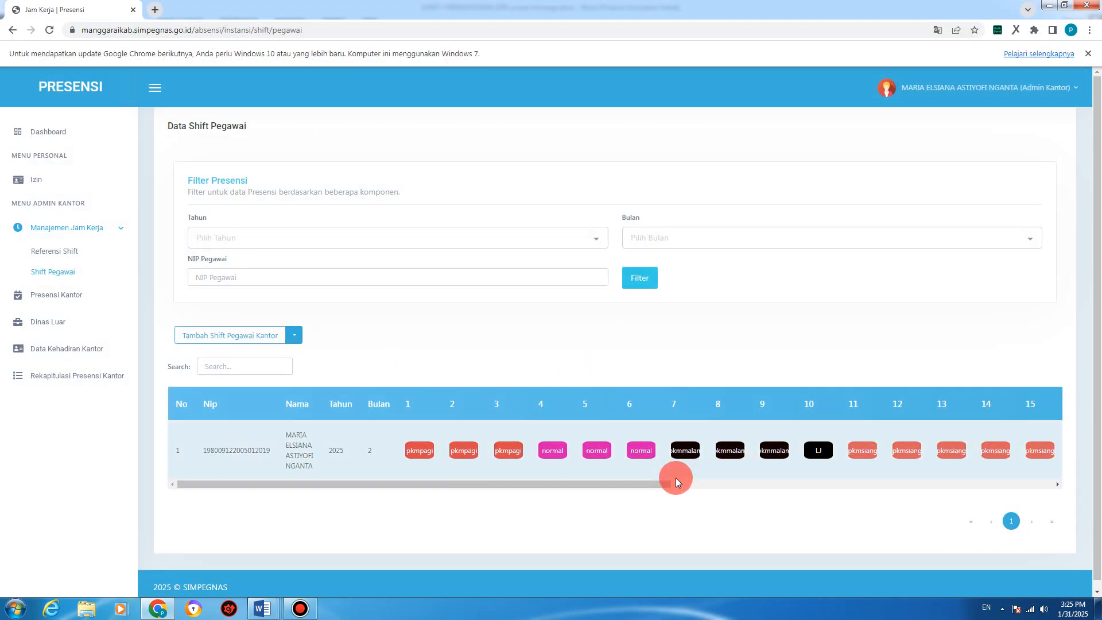
Step: Scroll the February shifts, check the day-3 shift details, then open the employee's Edit Shift calendar
drag(660, 481, 985, 477)
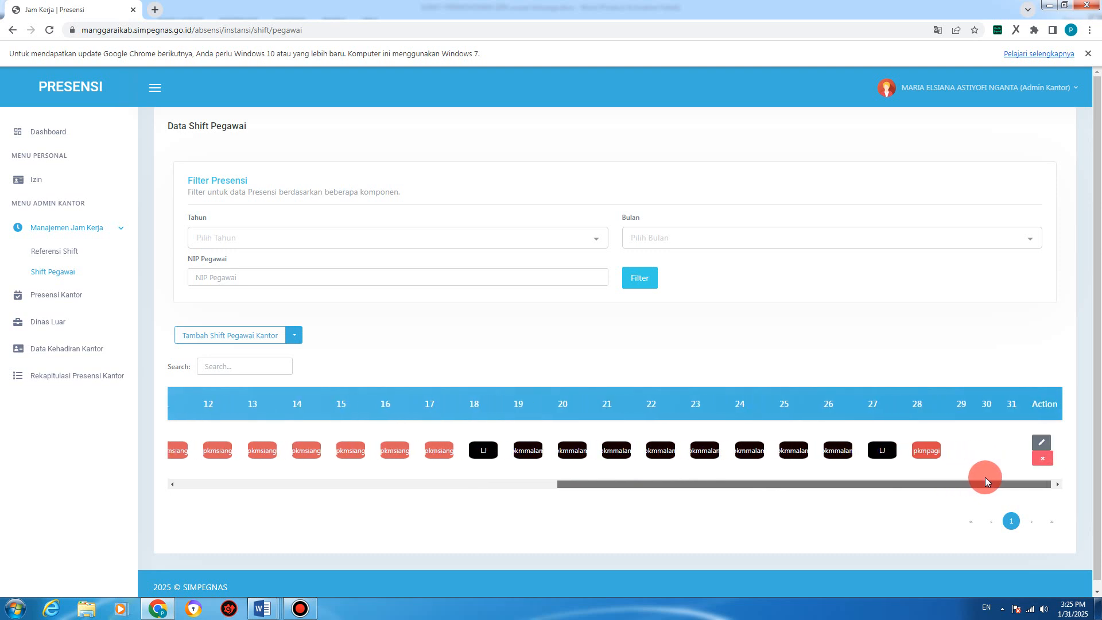
drag(986, 477, 387, 479)
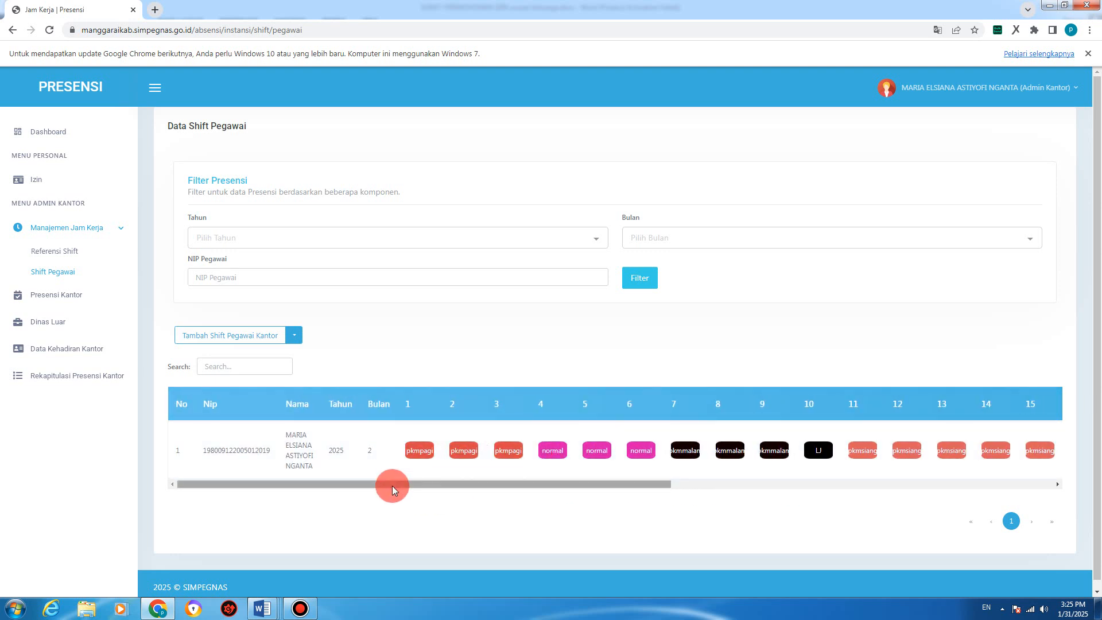
drag(392, 485, 440, 474)
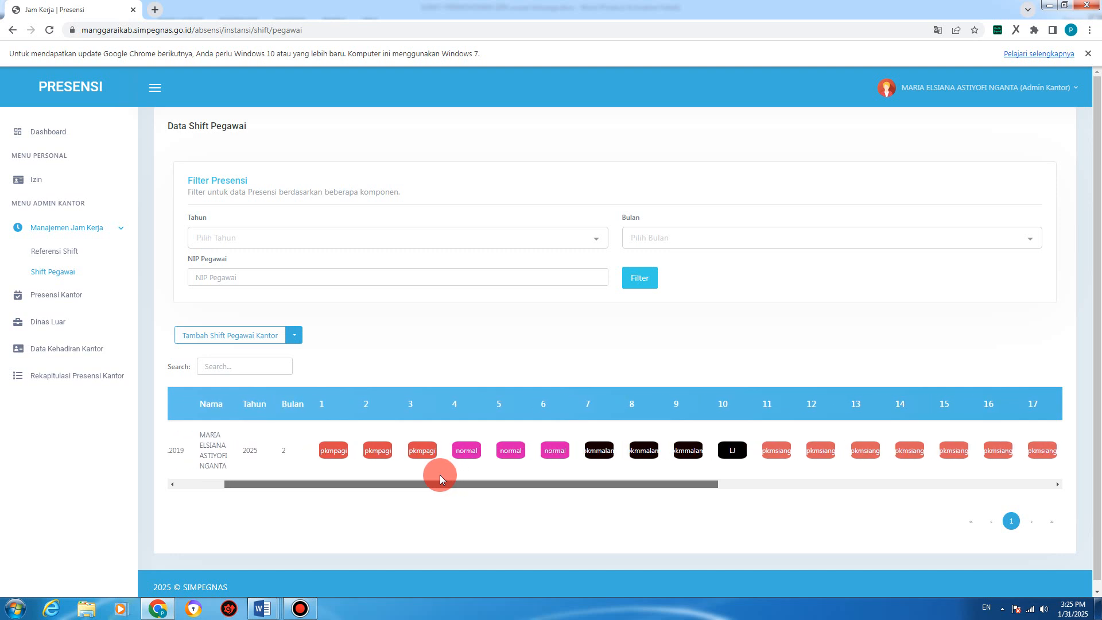
click(420, 447)
click(854, 342)
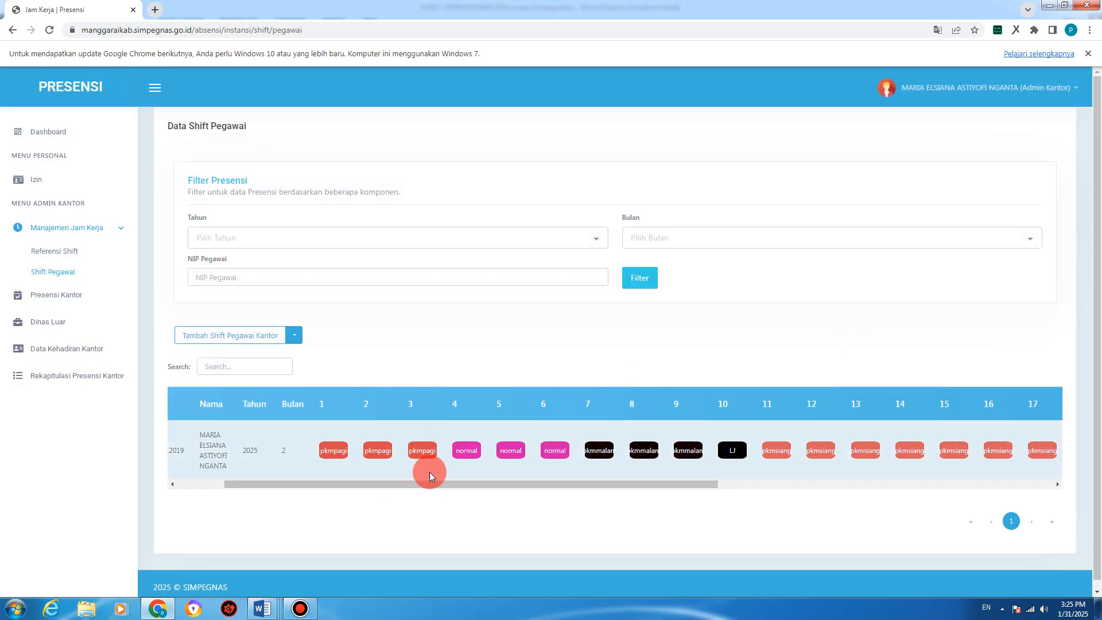
drag(423, 482, 875, 508)
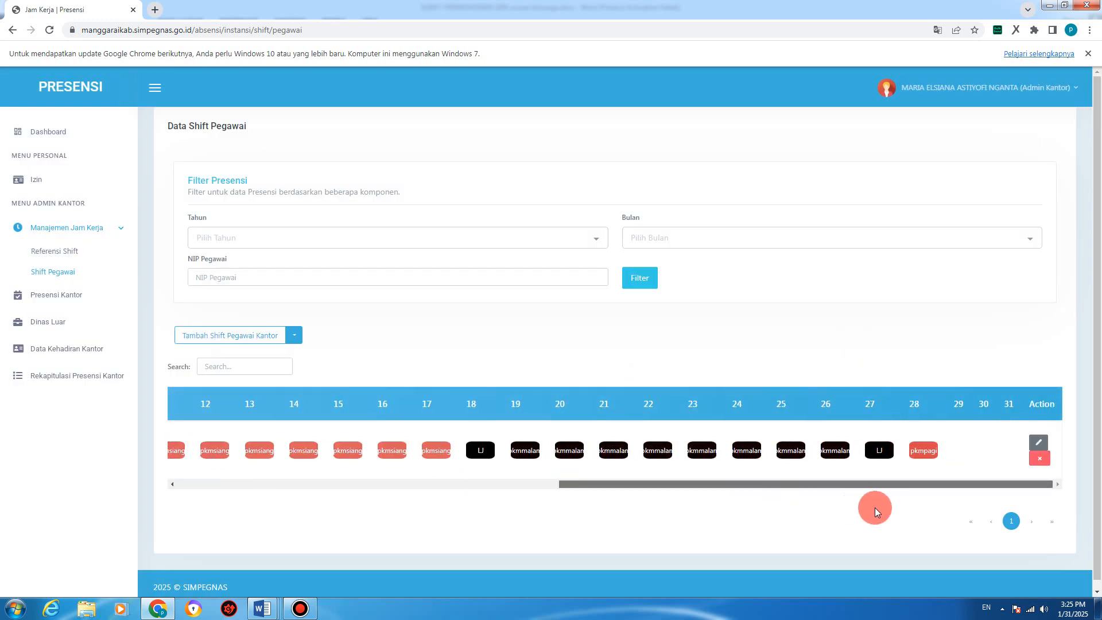
click(1041, 442)
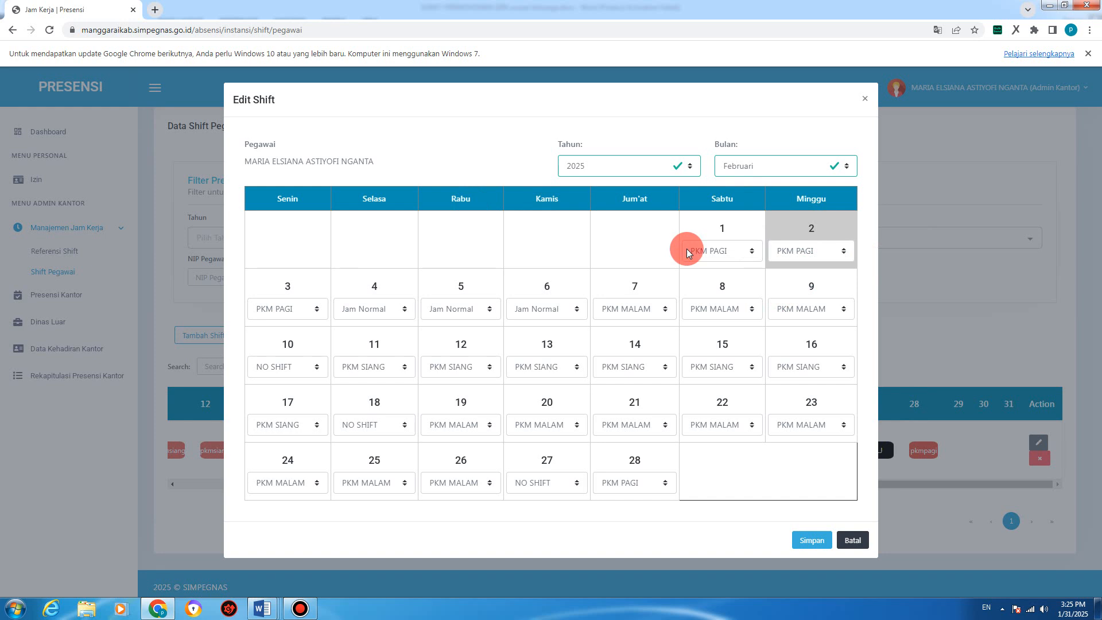
Step: Switch day 2 from PKM PAGI to PKM SIANG in the Februari 2025 calendar and save
click(794, 252)
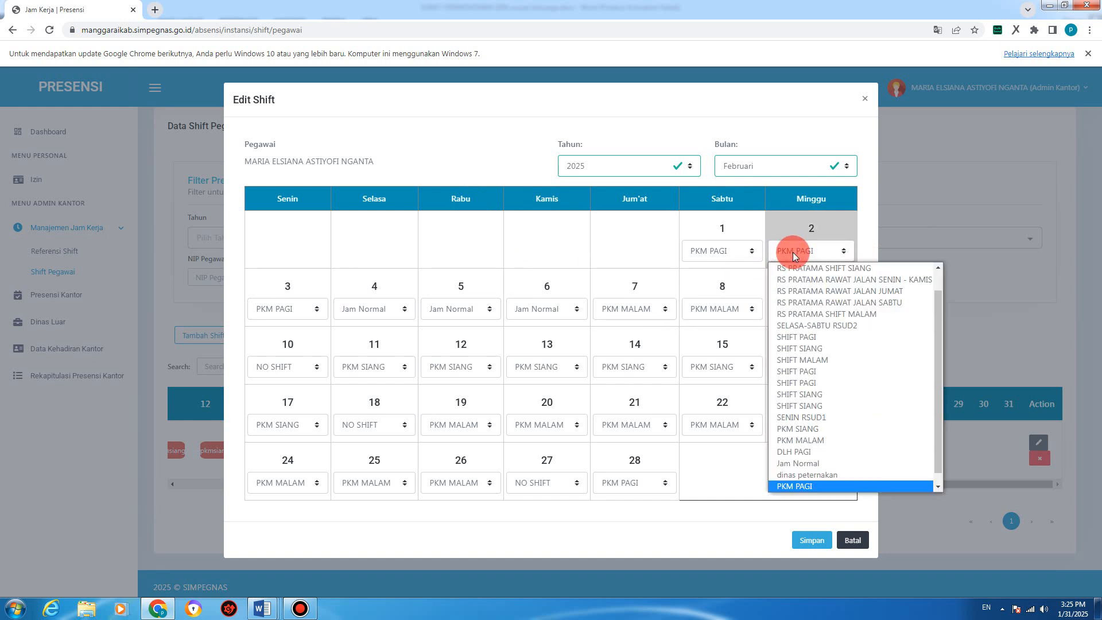
click(784, 484)
click(777, 255)
mouse_move(938, 455)
mouse_down()
mouse_move(939, 473)
mouse_move(949, 419)
mouse_move(942, 443)
mouse_up()
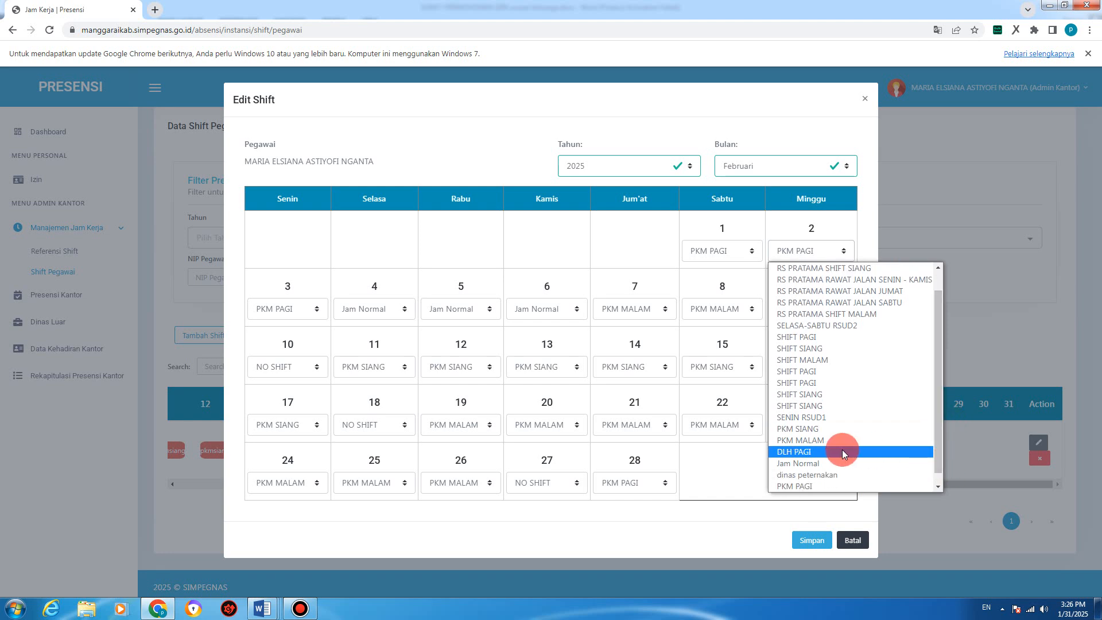
click(805, 429)
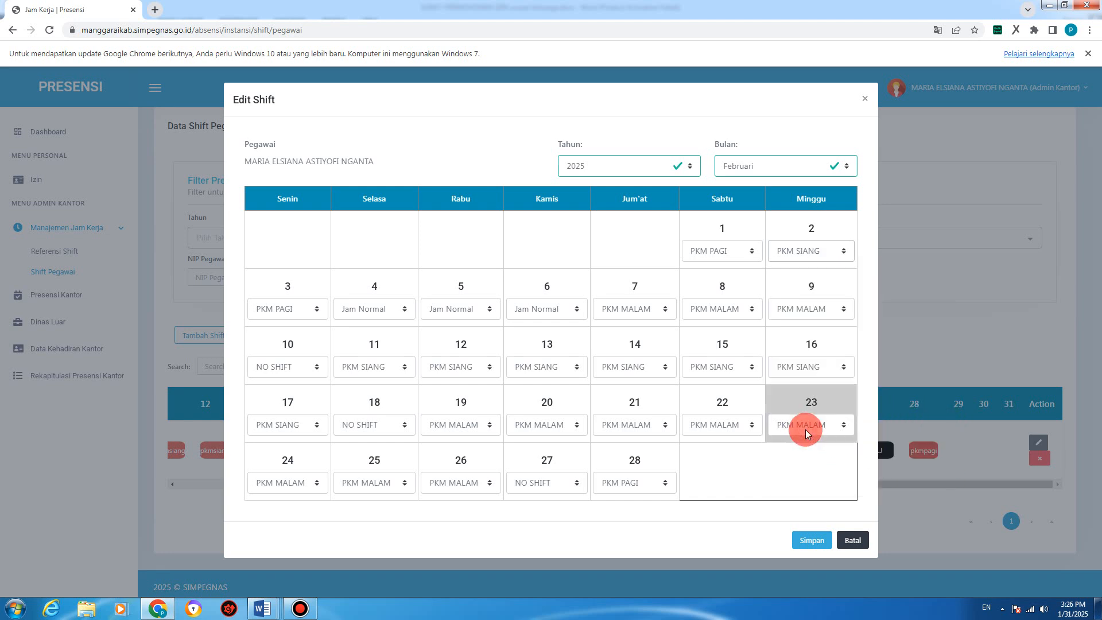
click(805, 543)
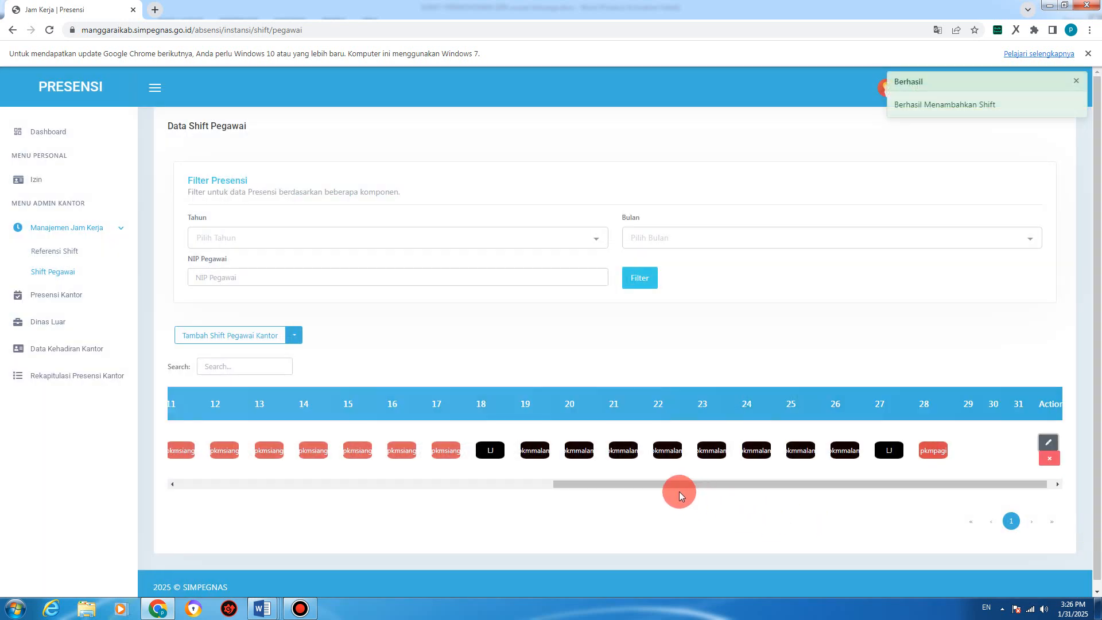
drag(680, 492, 340, 497)
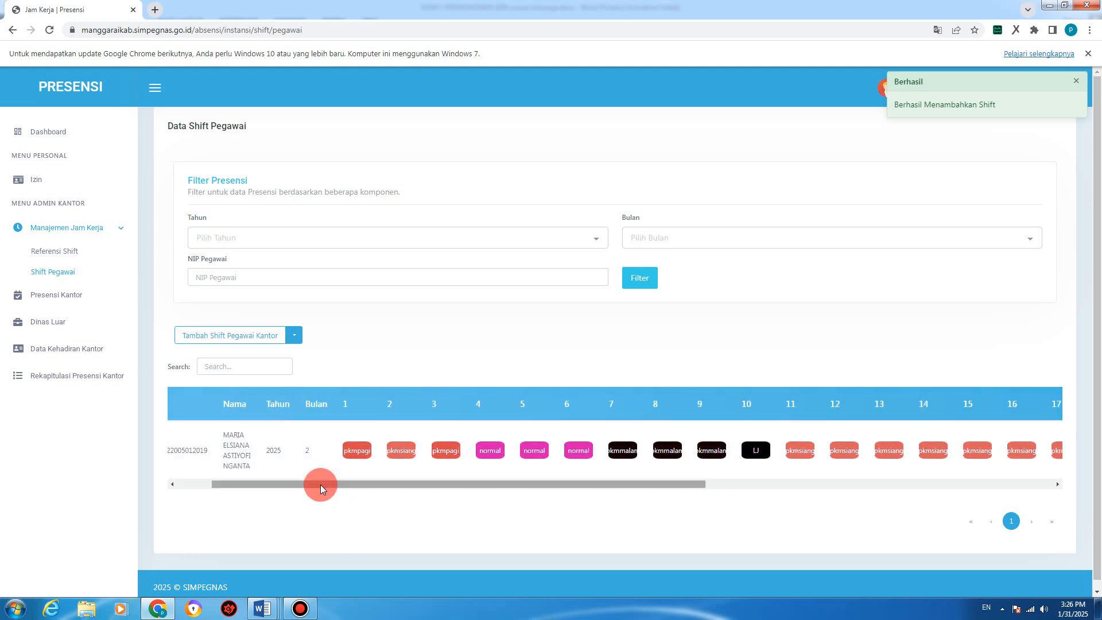
drag(321, 485, 816, 533)
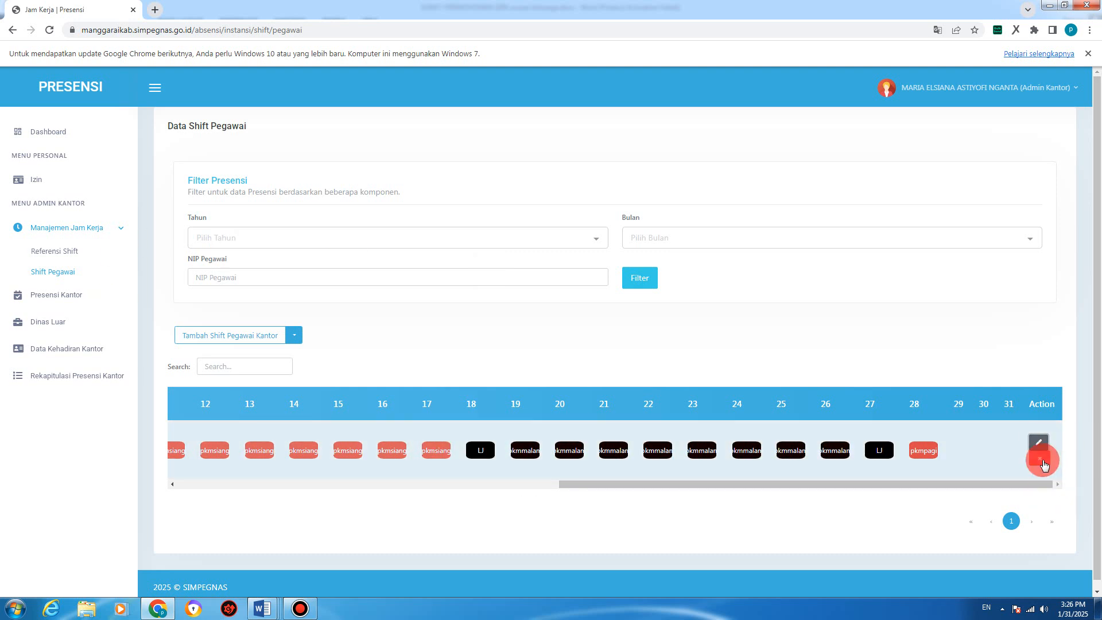
Step: Delete the employee's Februari 2025 shift row, confirming with Iya, then go to Presensi Kantor
click(1040, 458)
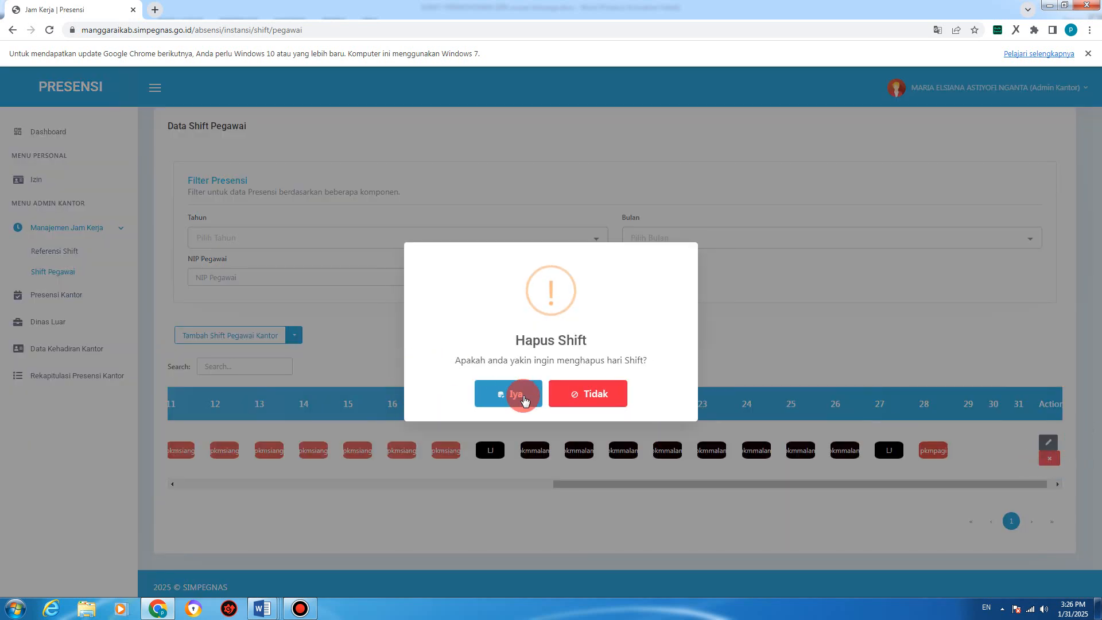
click(524, 400)
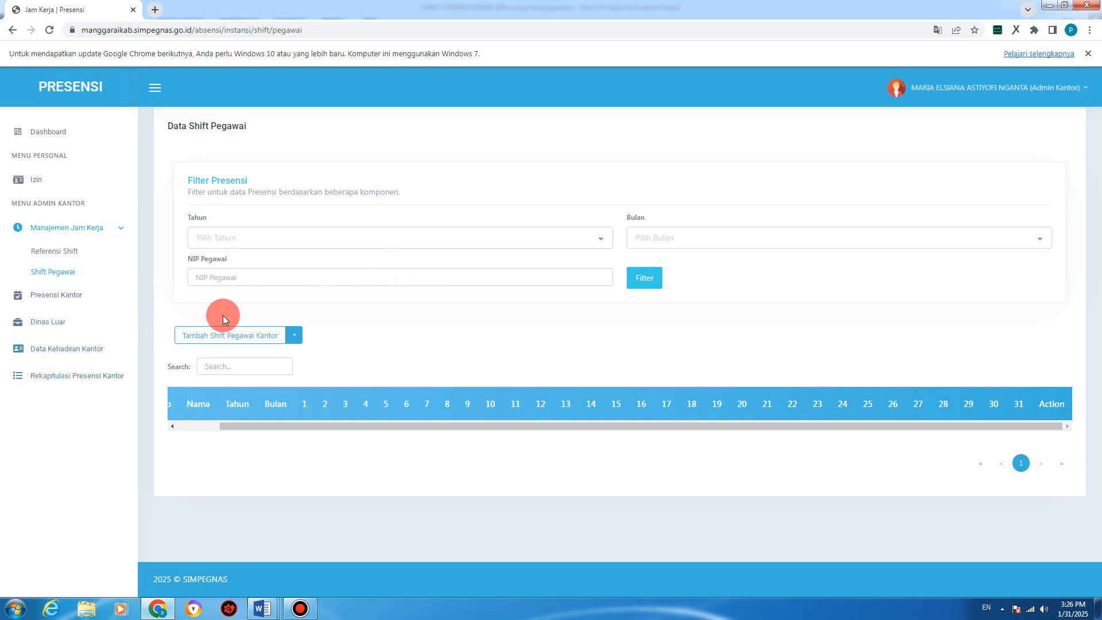
click(60, 295)
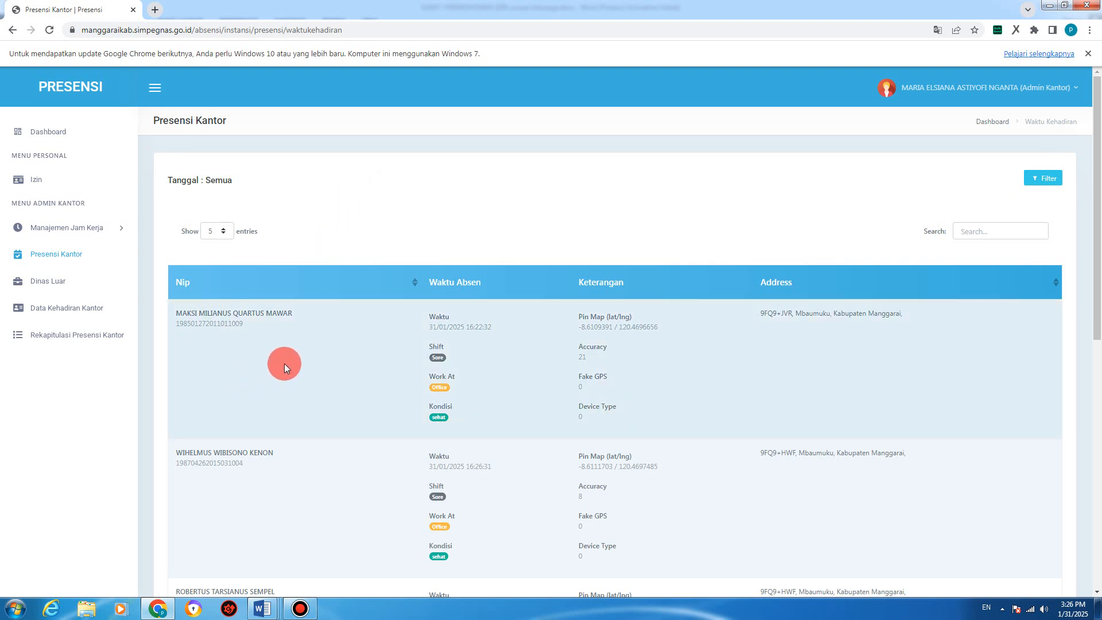
Step: Show the Filter Presensi panel on the Presensi Kantor list
scroll(376, 357, down, 1)
scroll(377, 354, up, 1)
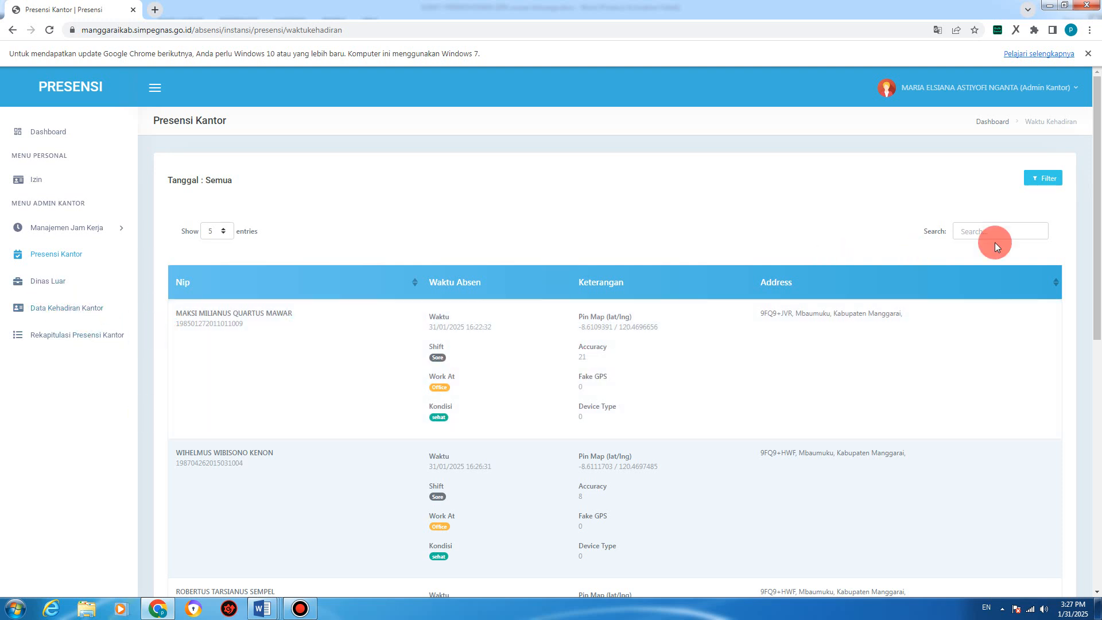
click(1042, 178)
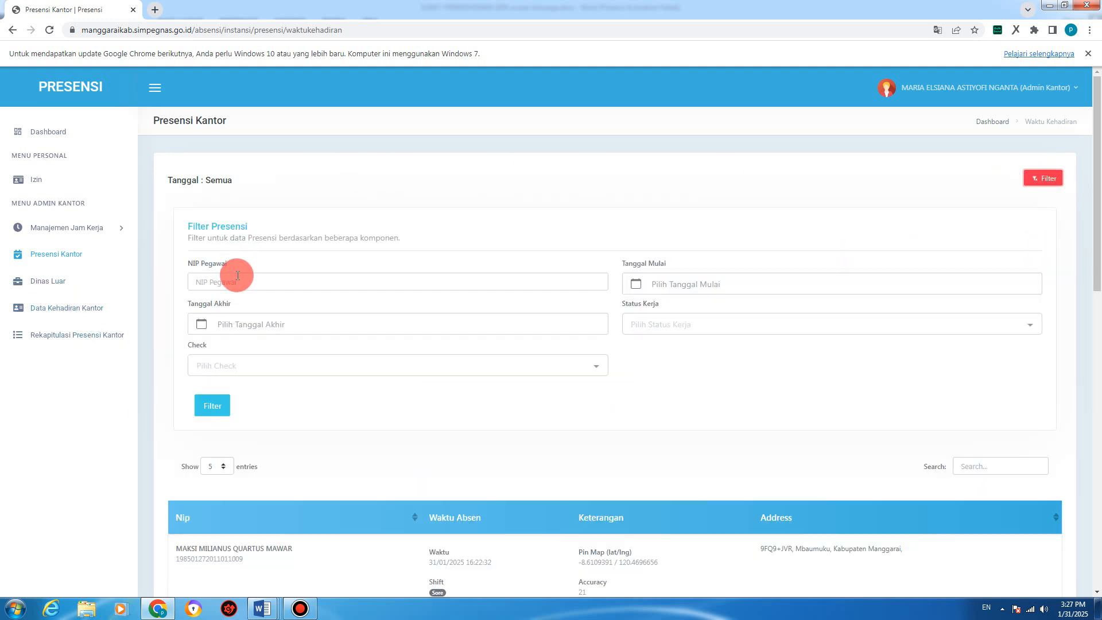
Step: Look at the Status Kerja choices without changing the filter, then go to Dinas Luar
click(209, 279)
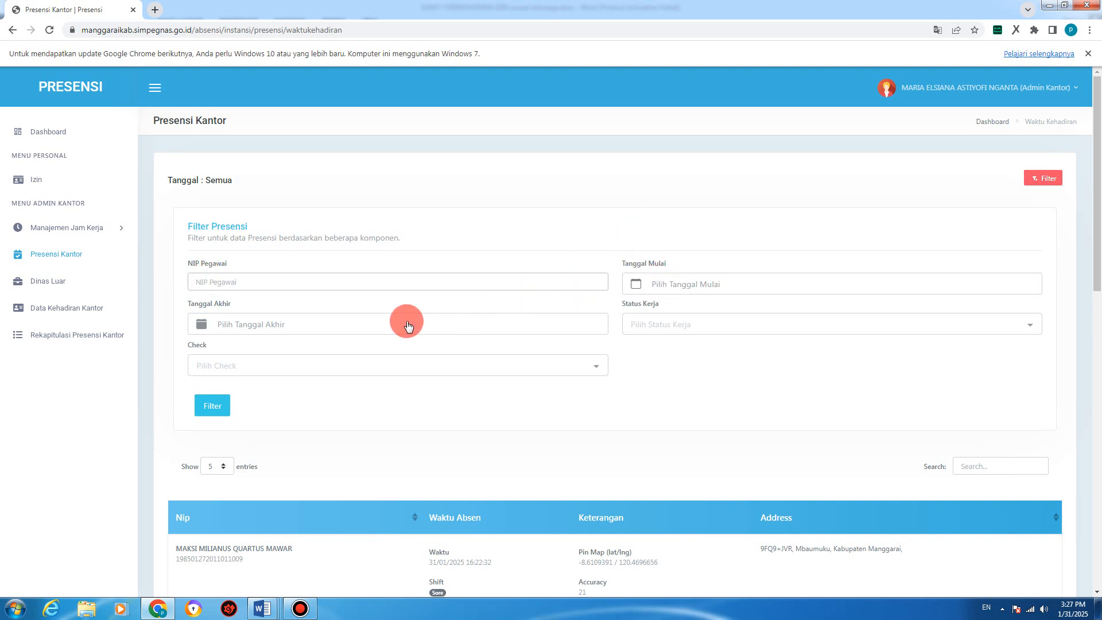
click(688, 323)
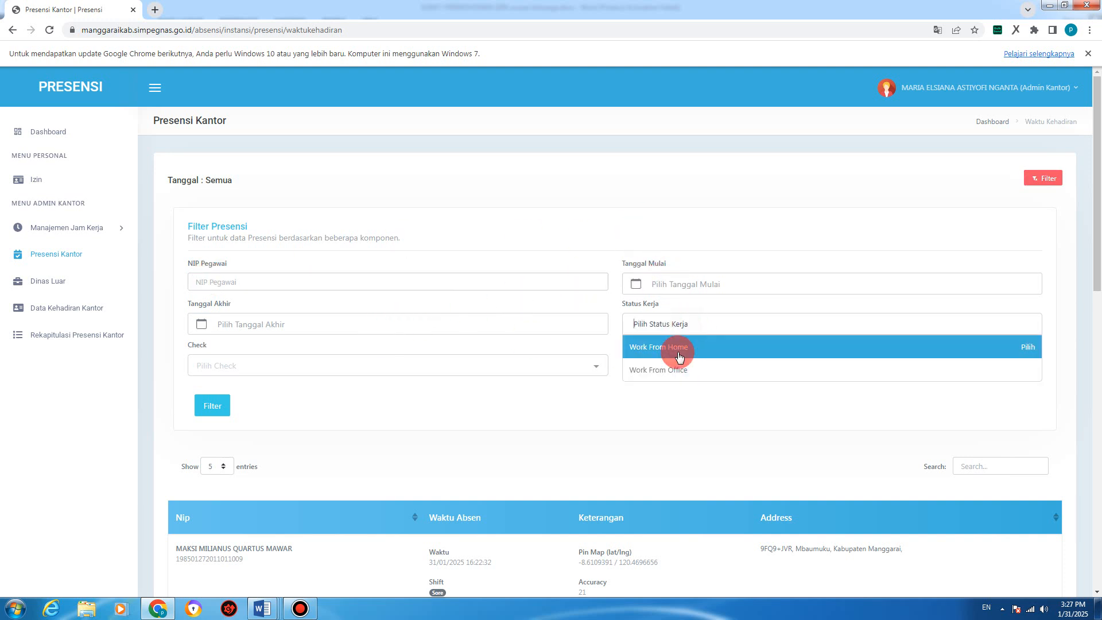
click(659, 395)
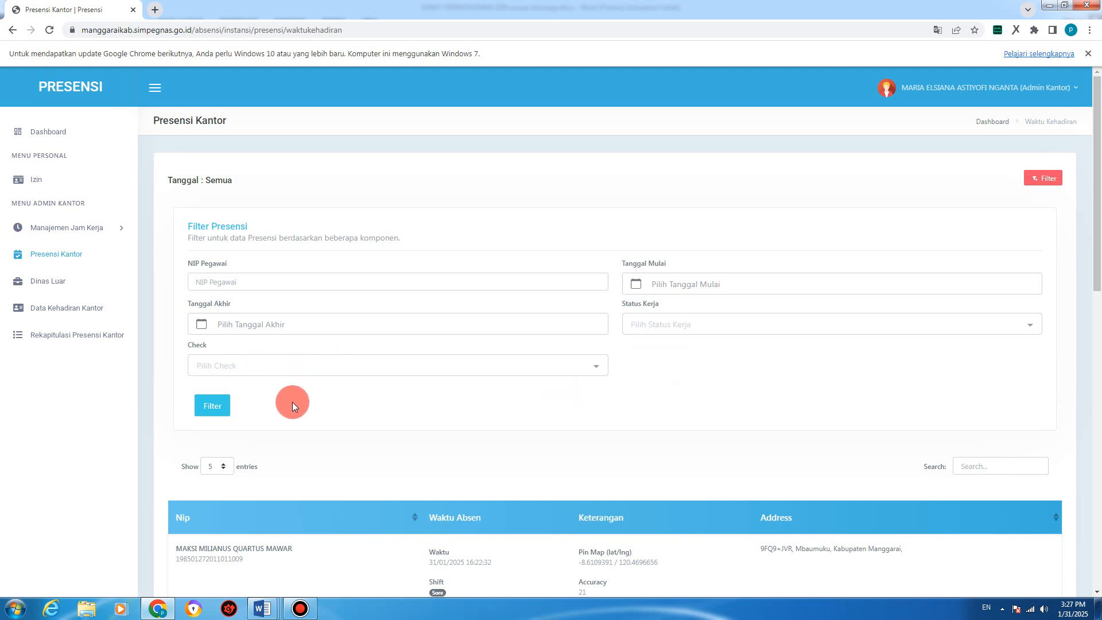
click(42, 286)
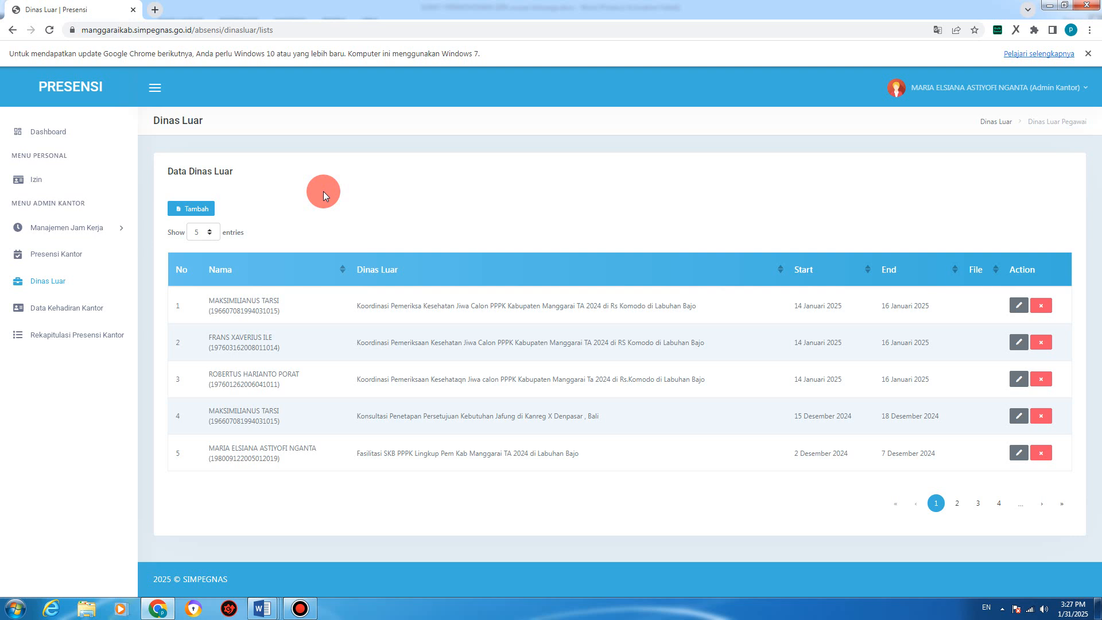
Step: Start a new Izin request with Jenis Izin set to Izin Dinas, leaving Alasan Jenis empty
click(33, 180)
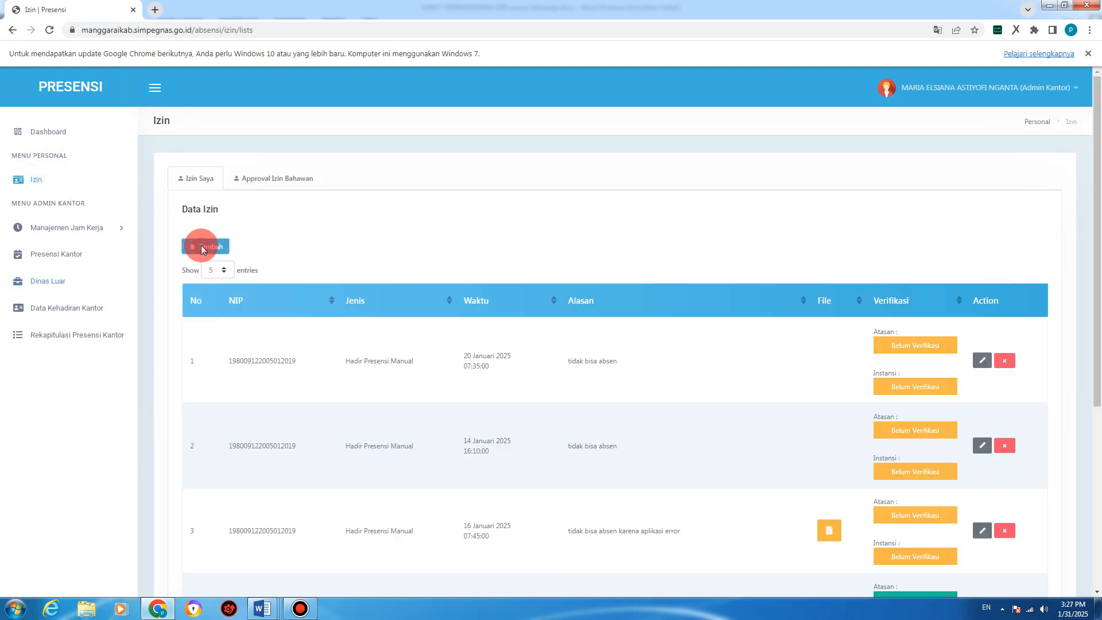
click(201, 247)
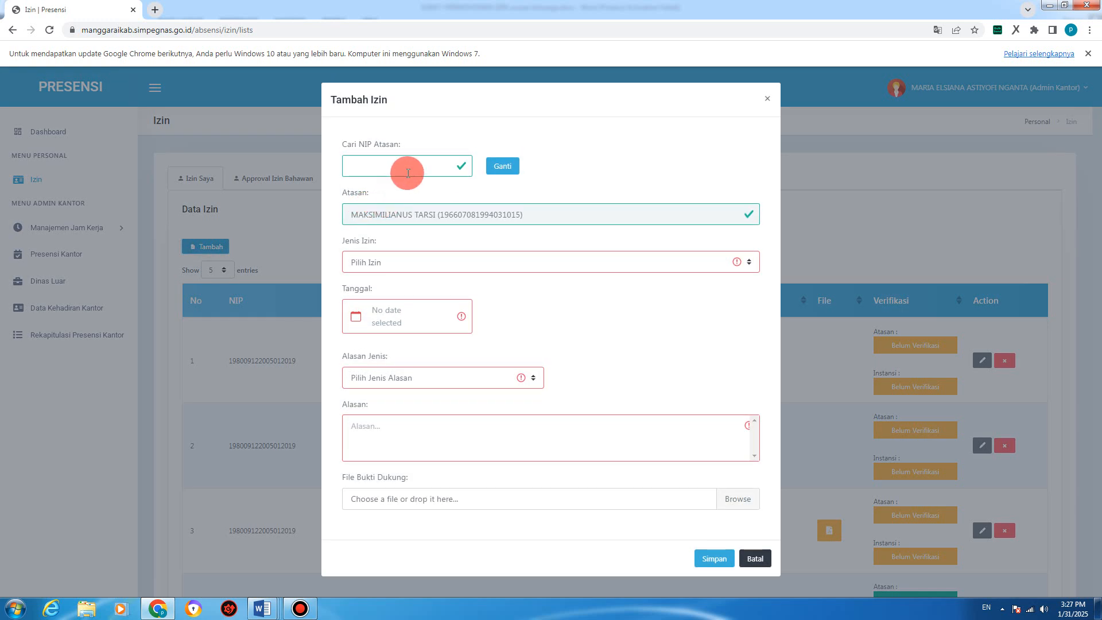
click(401, 254)
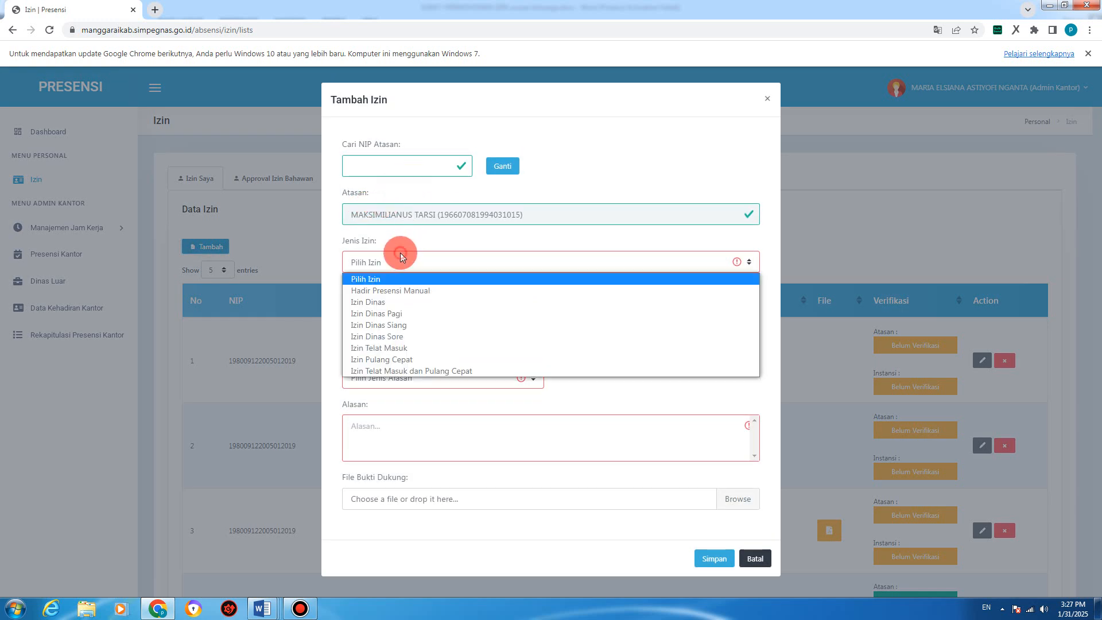
click(385, 302)
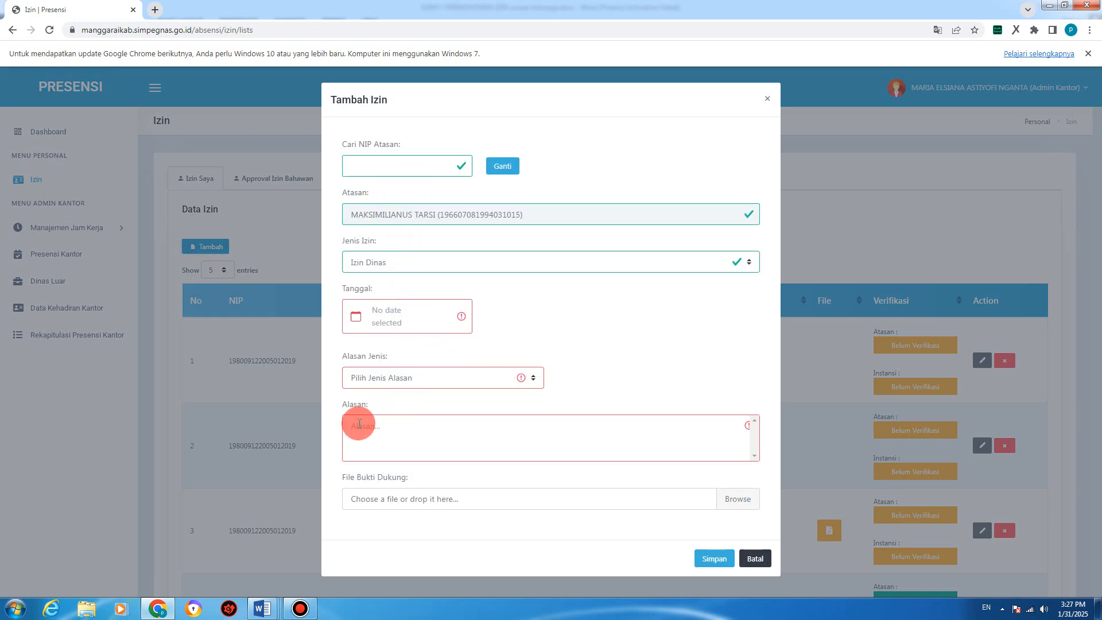
click(422, 381)
click(575, 315)
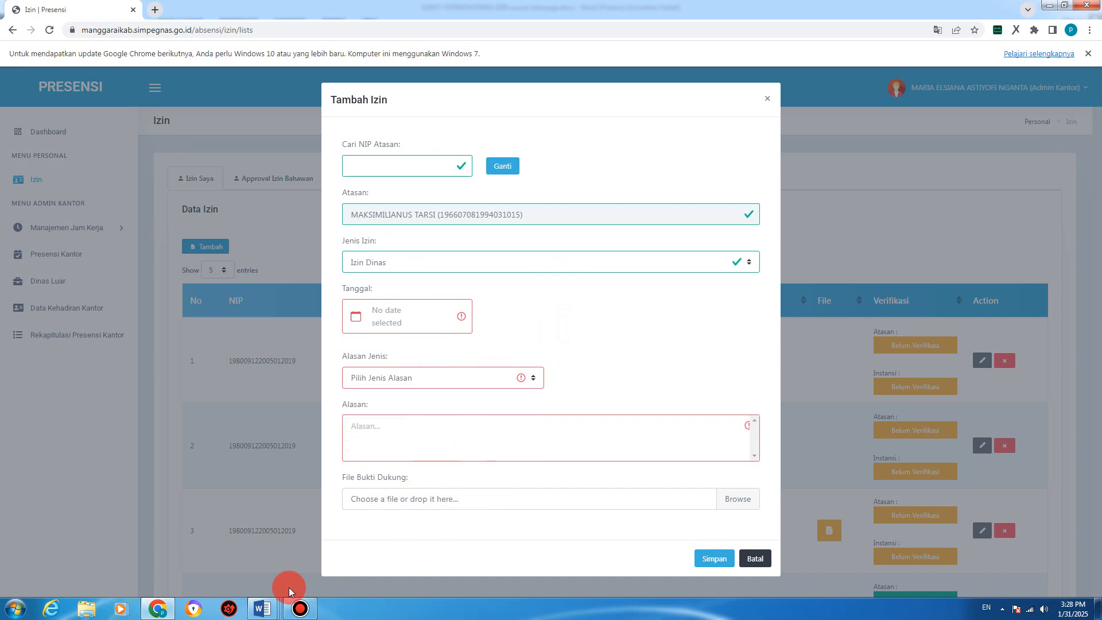
mouse_move(261, 610)
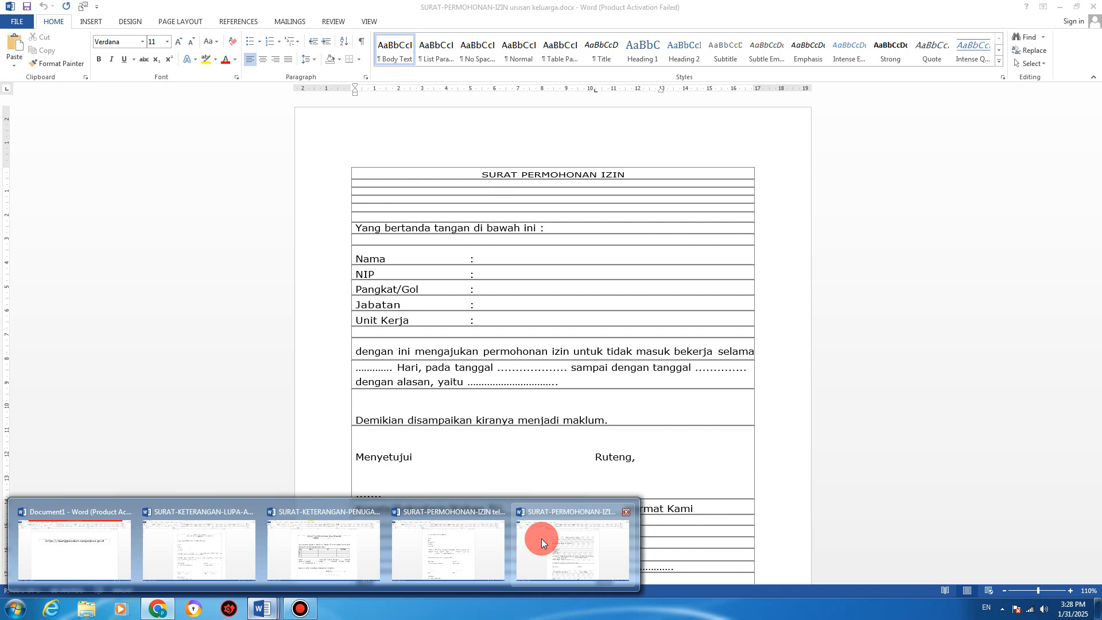
click(339, 534)
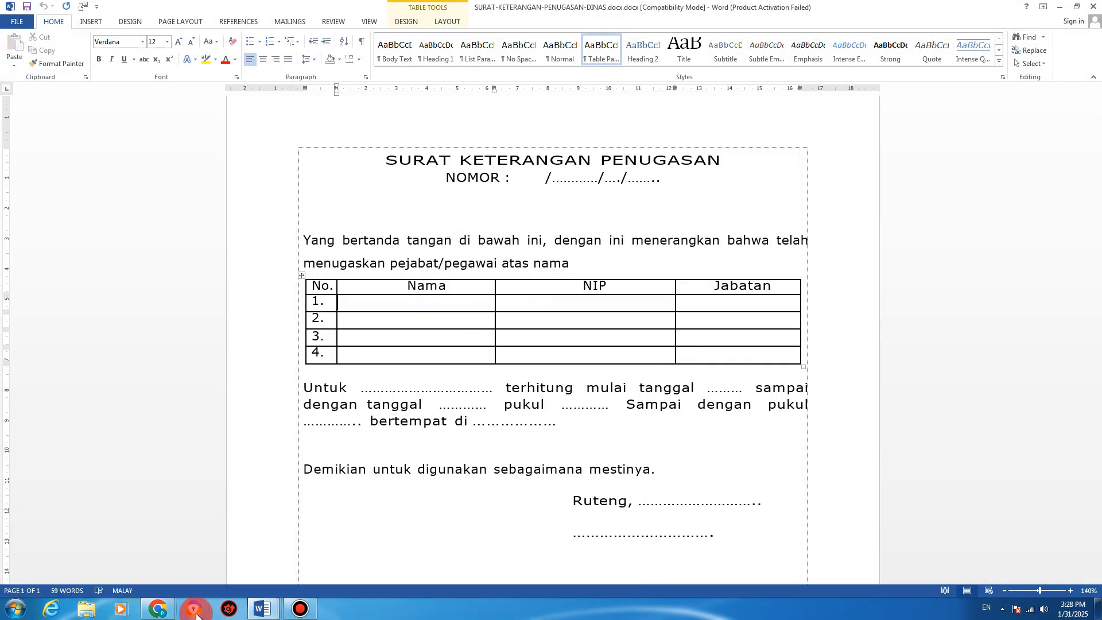
click(155, 610)
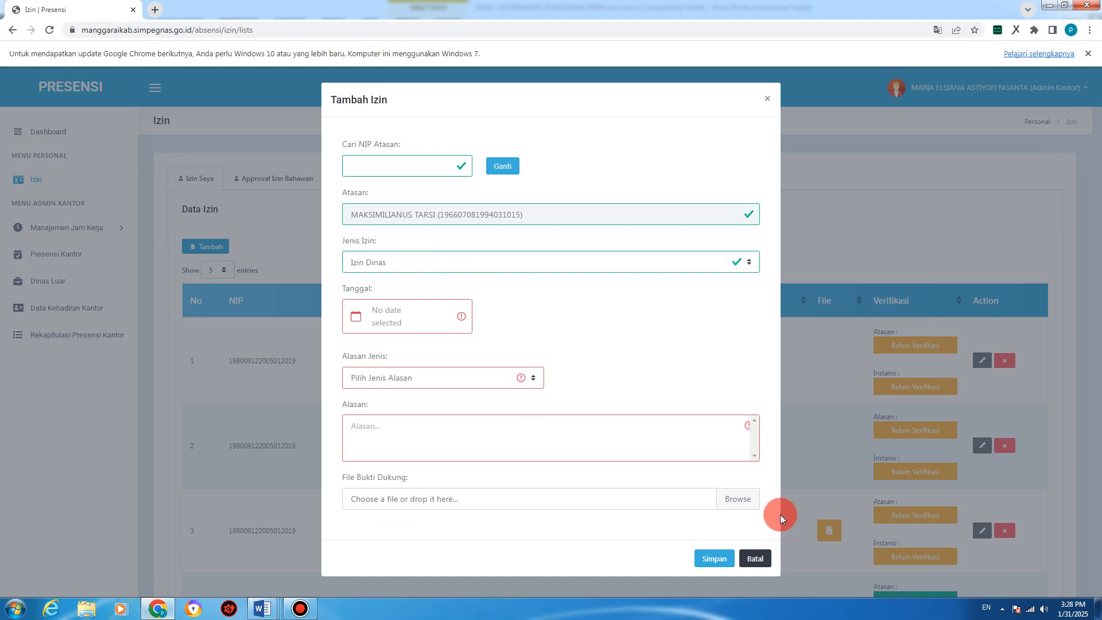
Step: Cancel the leave request and begin a new Dinas Luar trip for the employee found by NIP
click(756, 558)
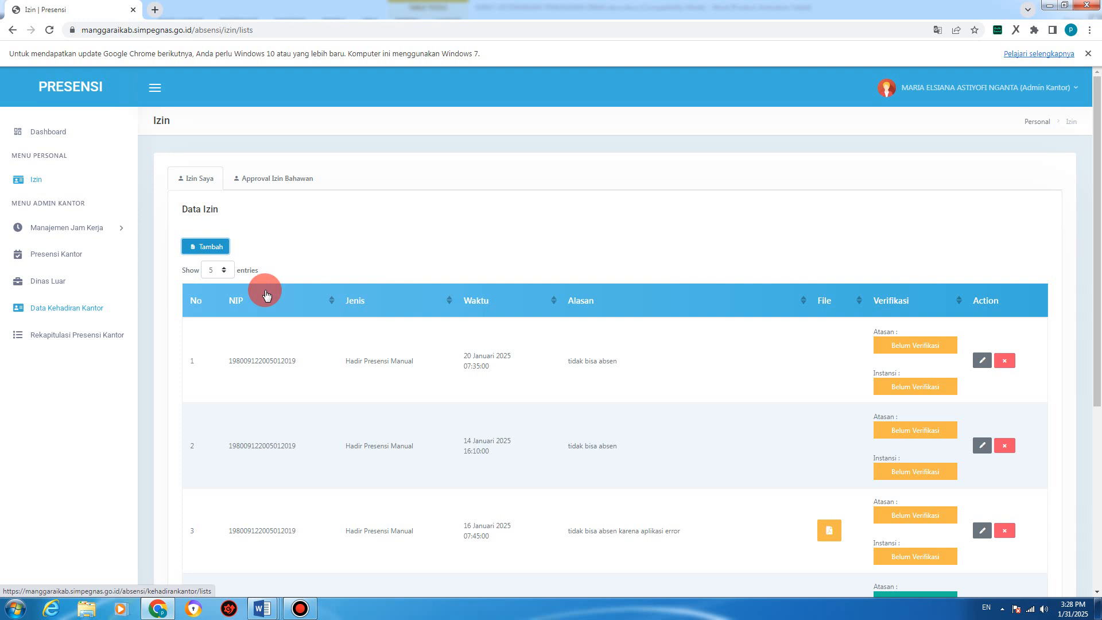
click(49, 282)
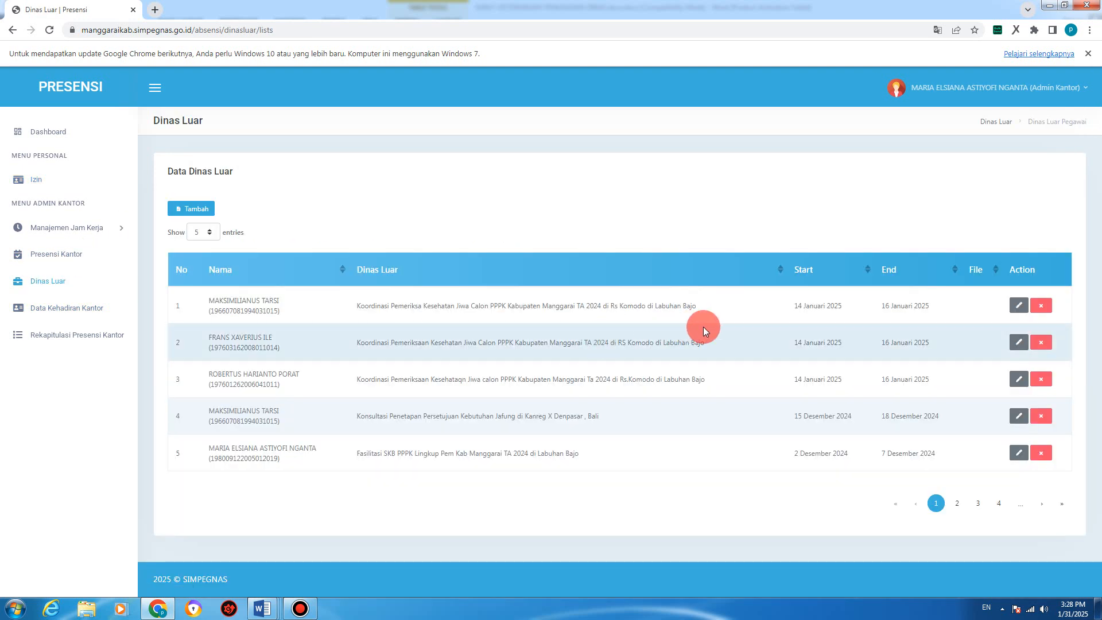
click(193, 208)
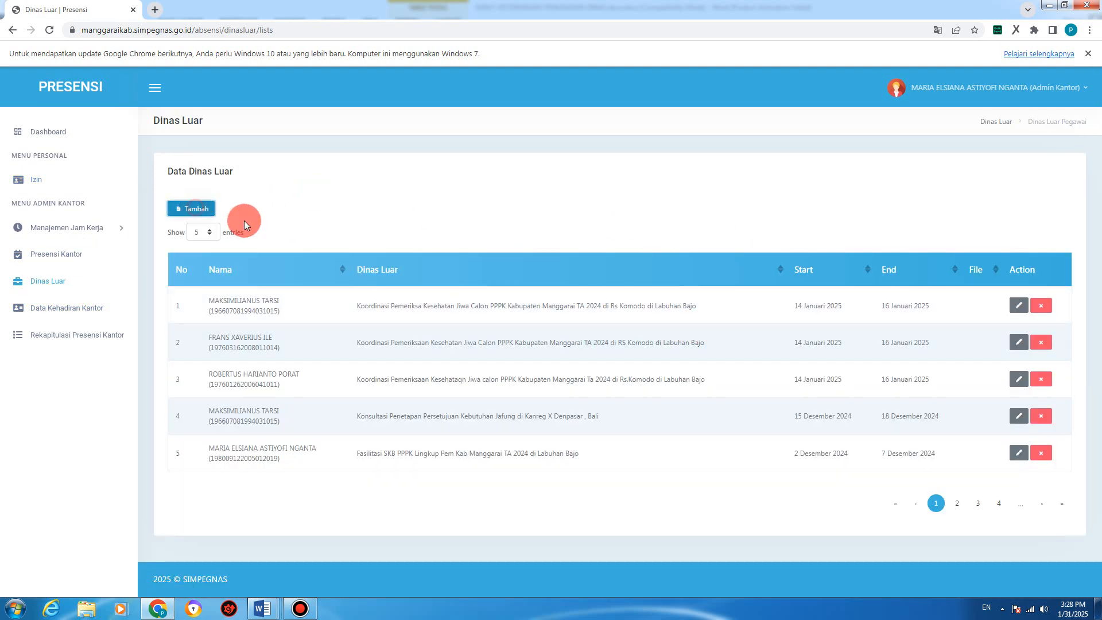
click(356, 164)
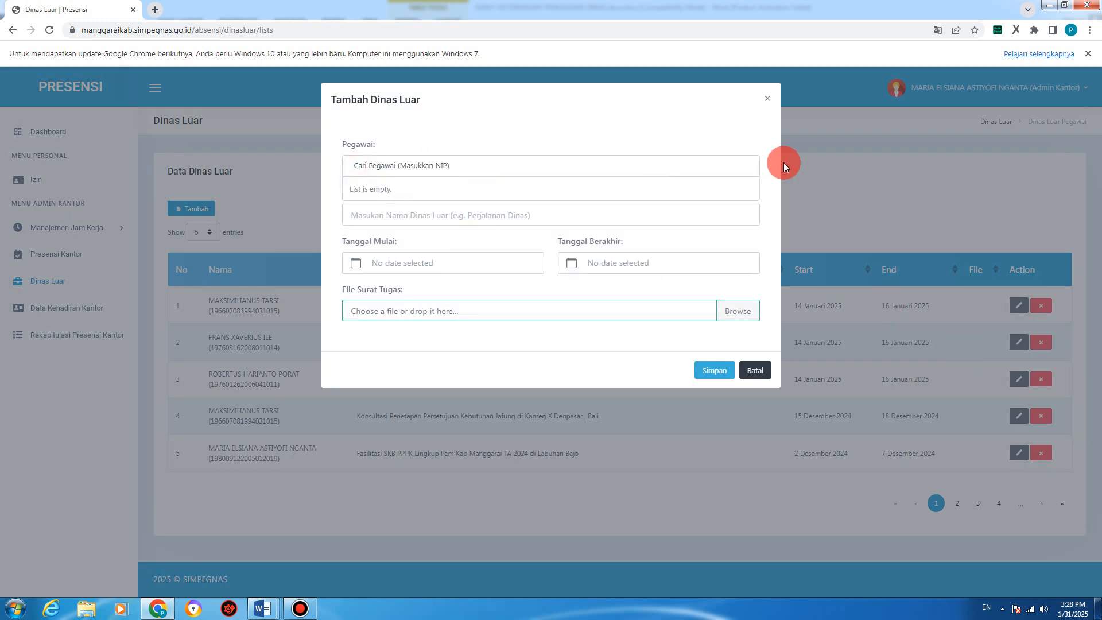
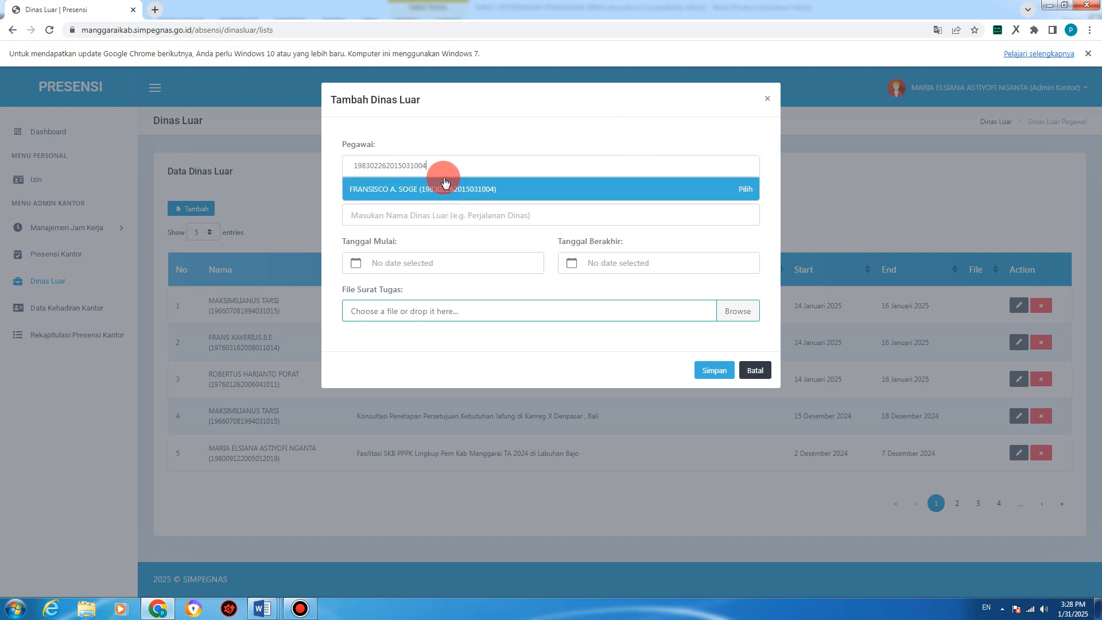
click(432, 185)
Step: Name the trip 'perjalanan dinas ke ekcam', then cancel it without picking a start date
click(347, 214)
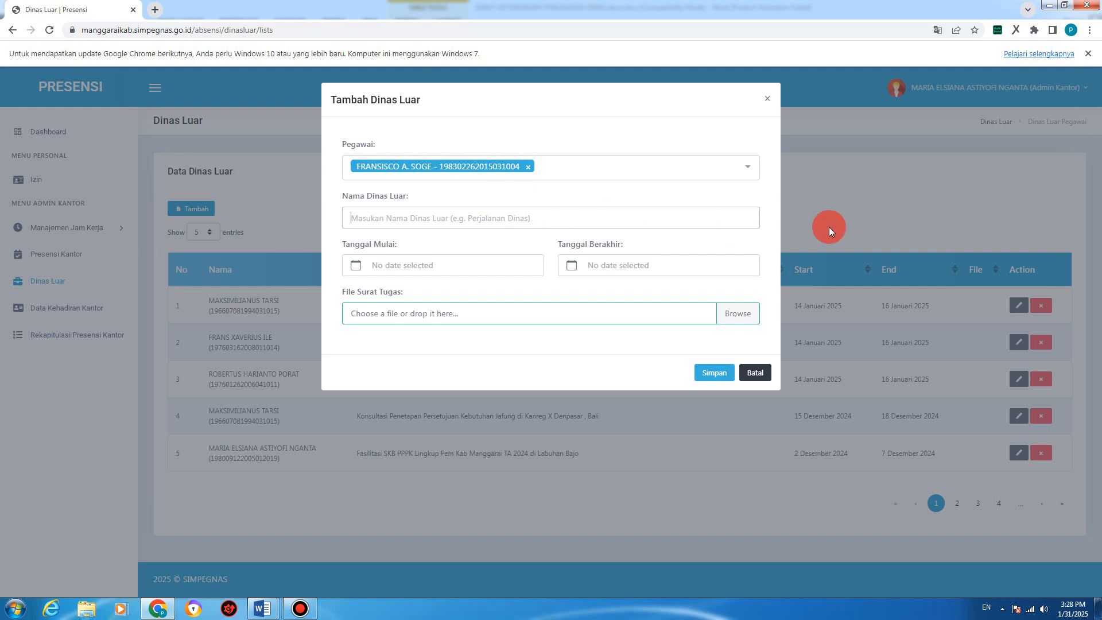
text(perjalanan d)
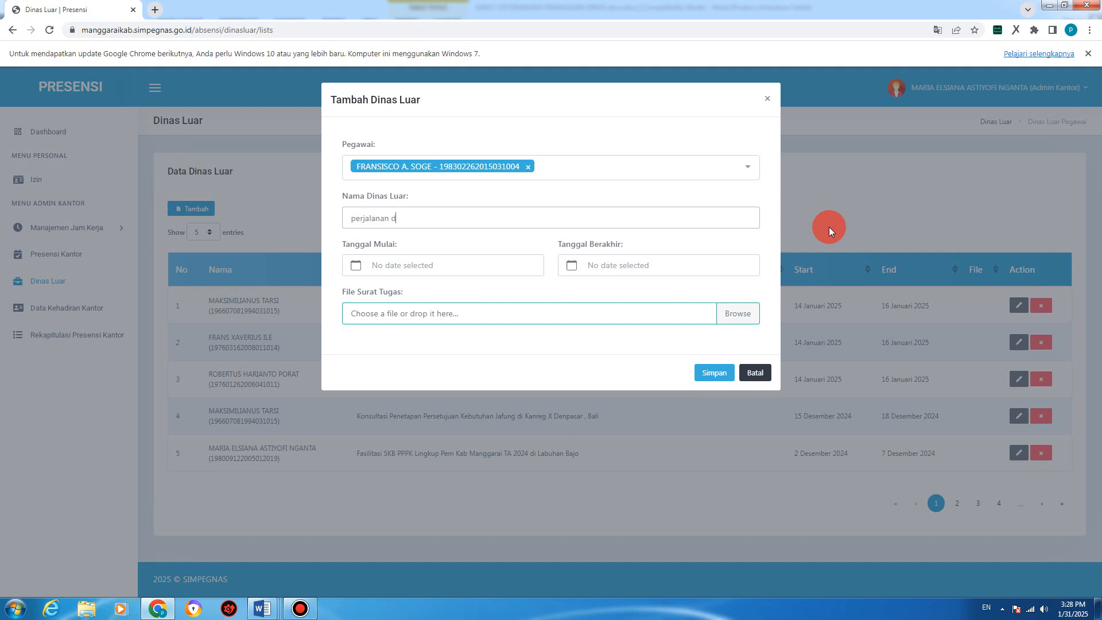
text(inas ke ekcamatan)
click(444, 268)
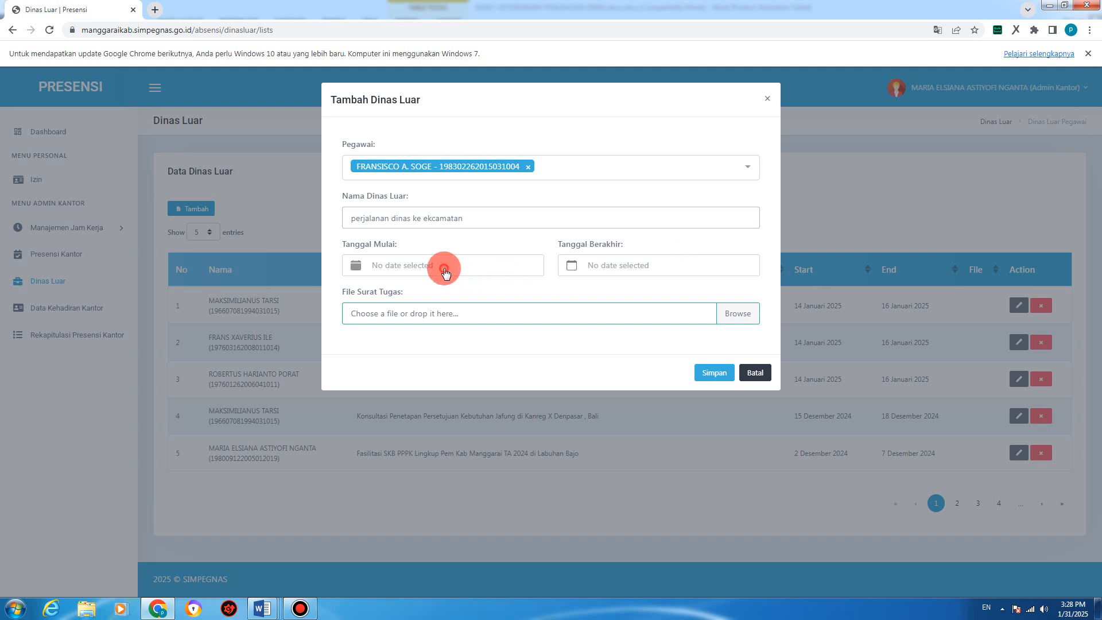
click(633, 284)
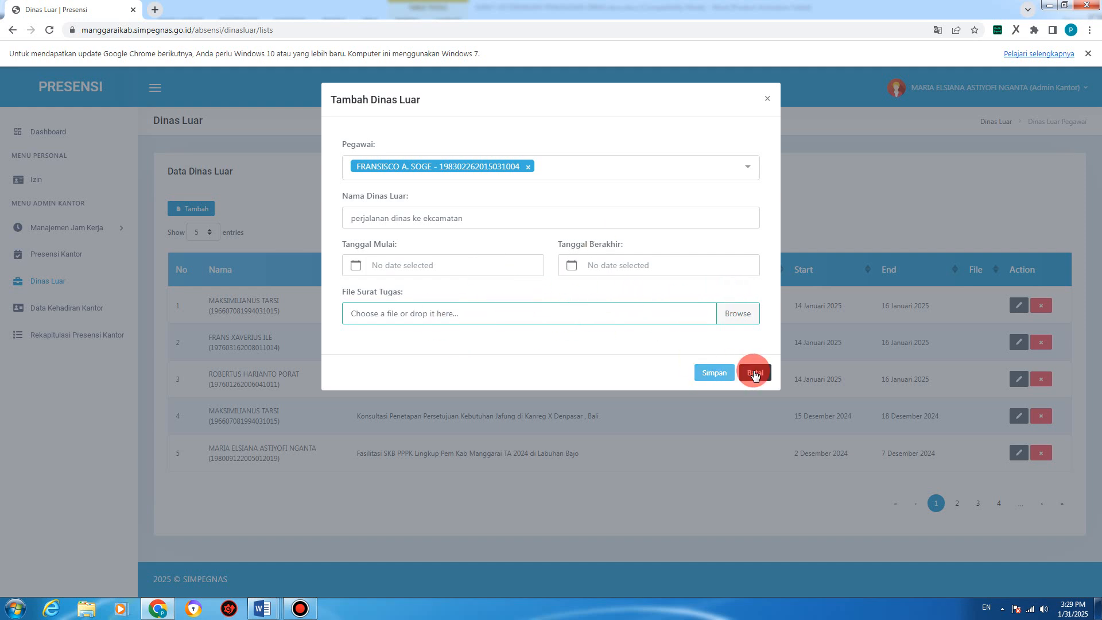
click(754, 374)
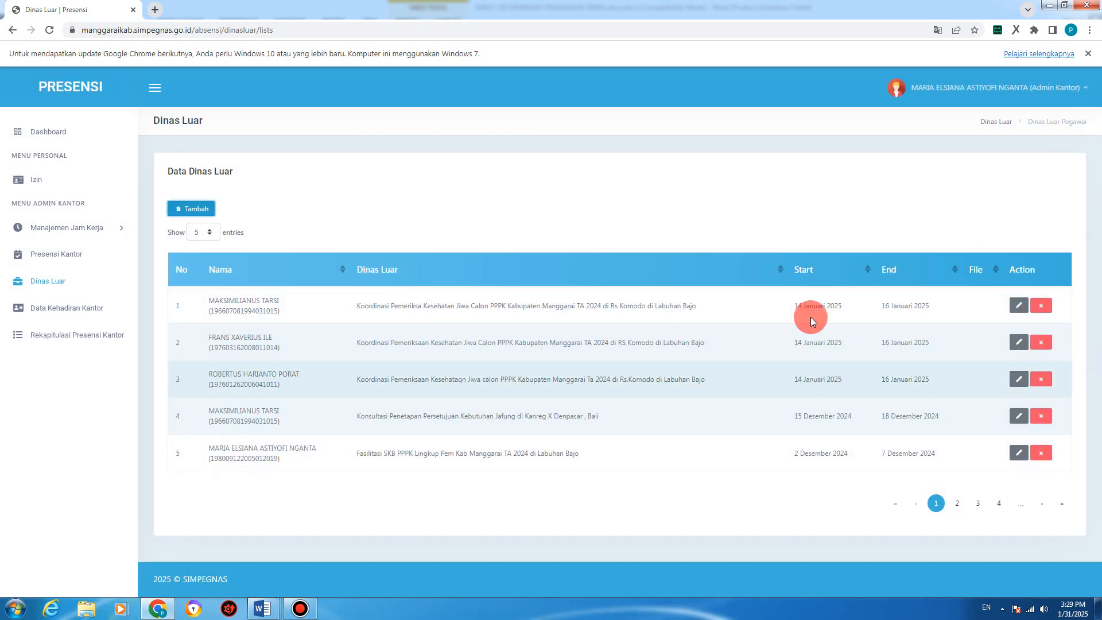
Step: On Data Kehadiran Kantor, try finding the employee by typing a partial NIP
click(63, 318)
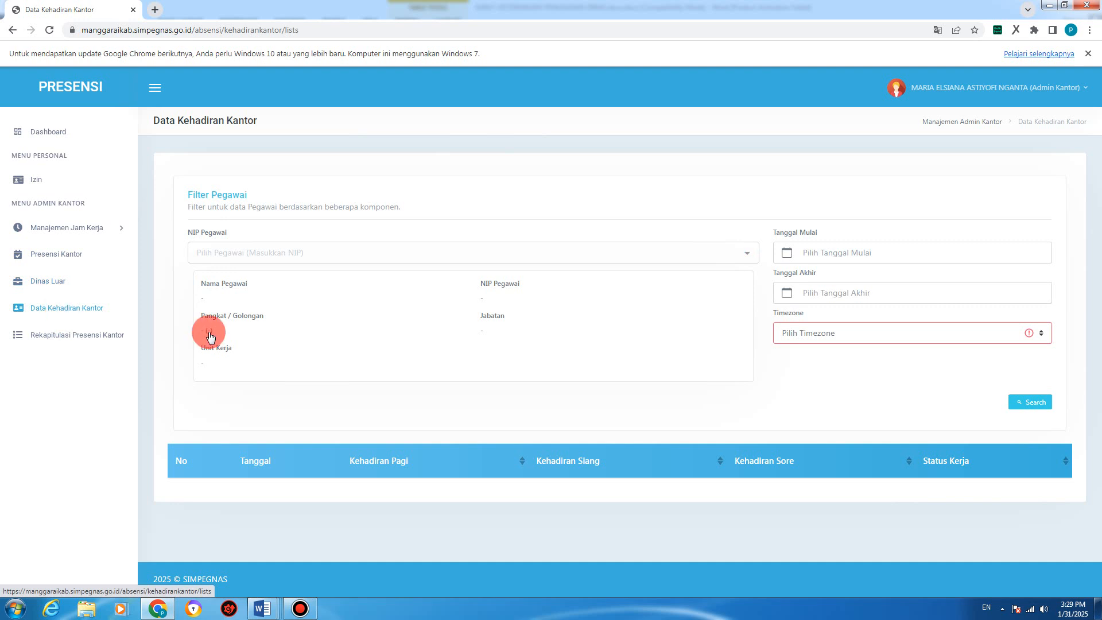
click(248, 253)
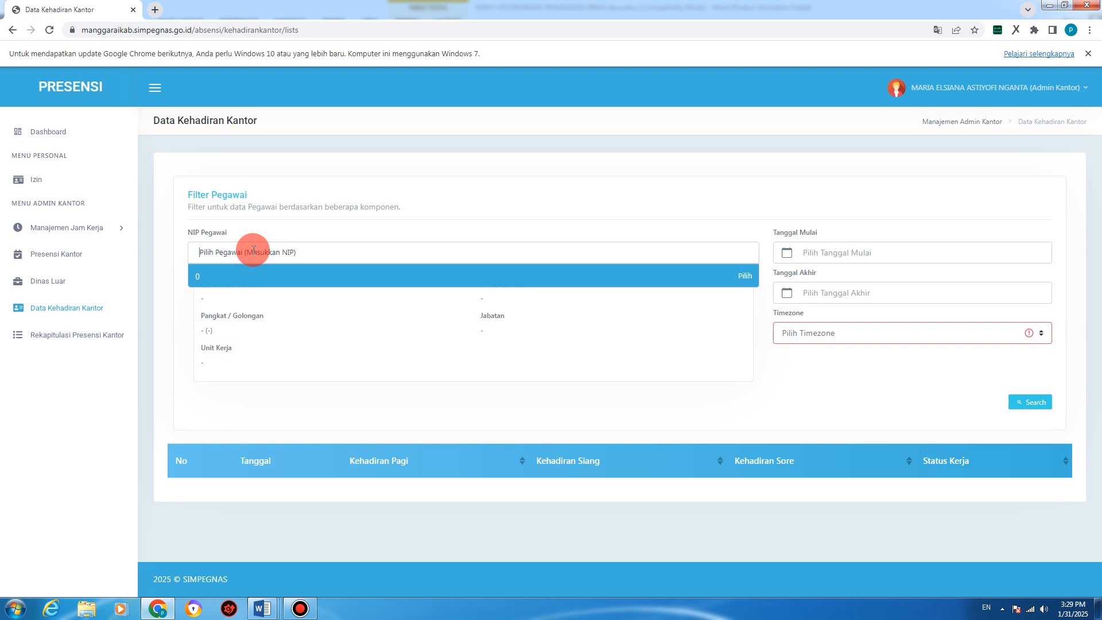
click(437, 207)
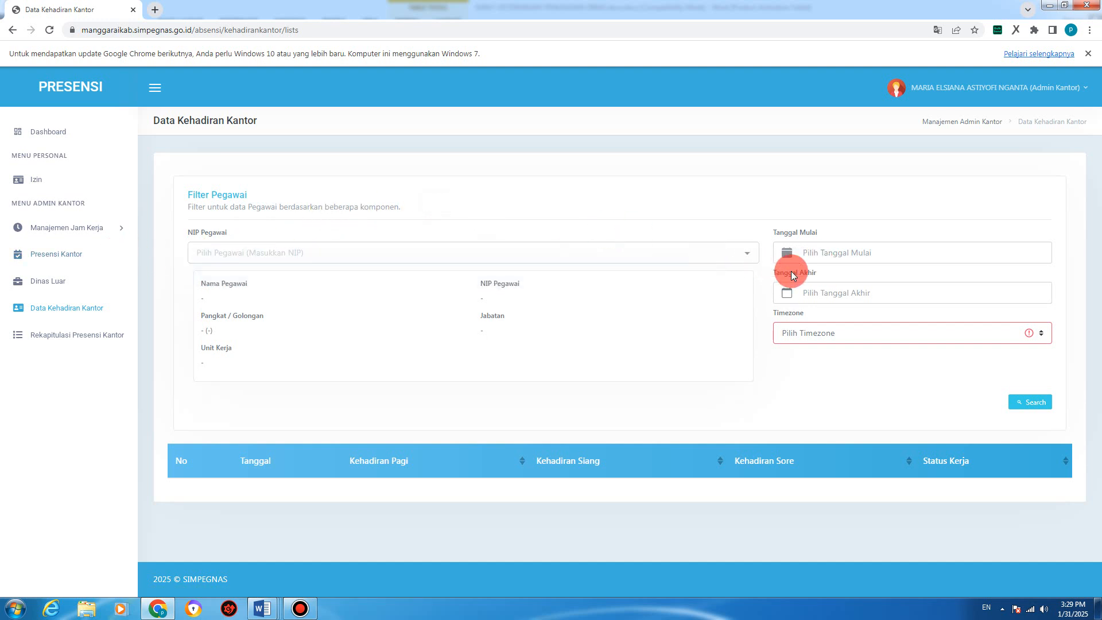
click(255, 253)
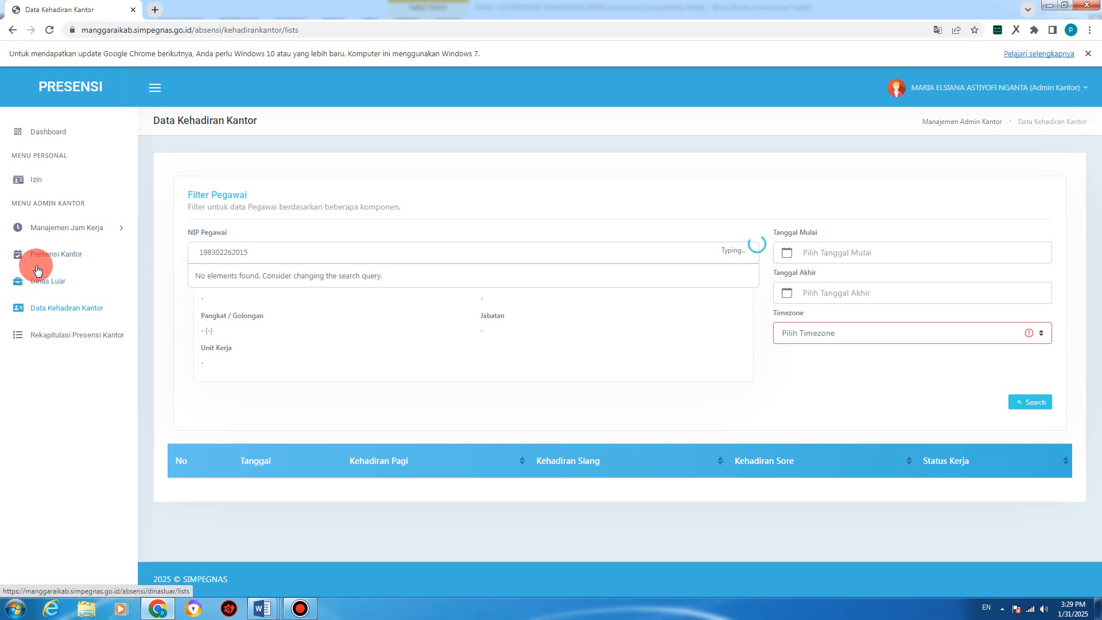
Step: Copy the first record's NIP from Presensi Kantor and paste it into the Data Kehadiran Kantor NIP filter
click(51, 254)
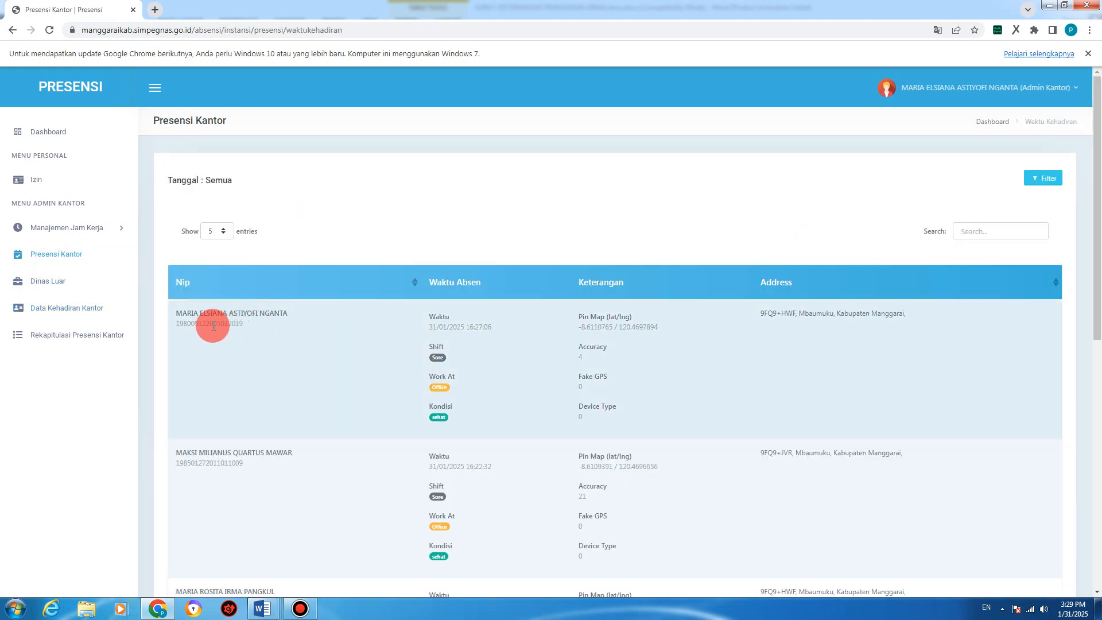
double_click(213, 325)
right_click(213, 326)
click(242, 335)
click(77, 308)
click(289, 250)
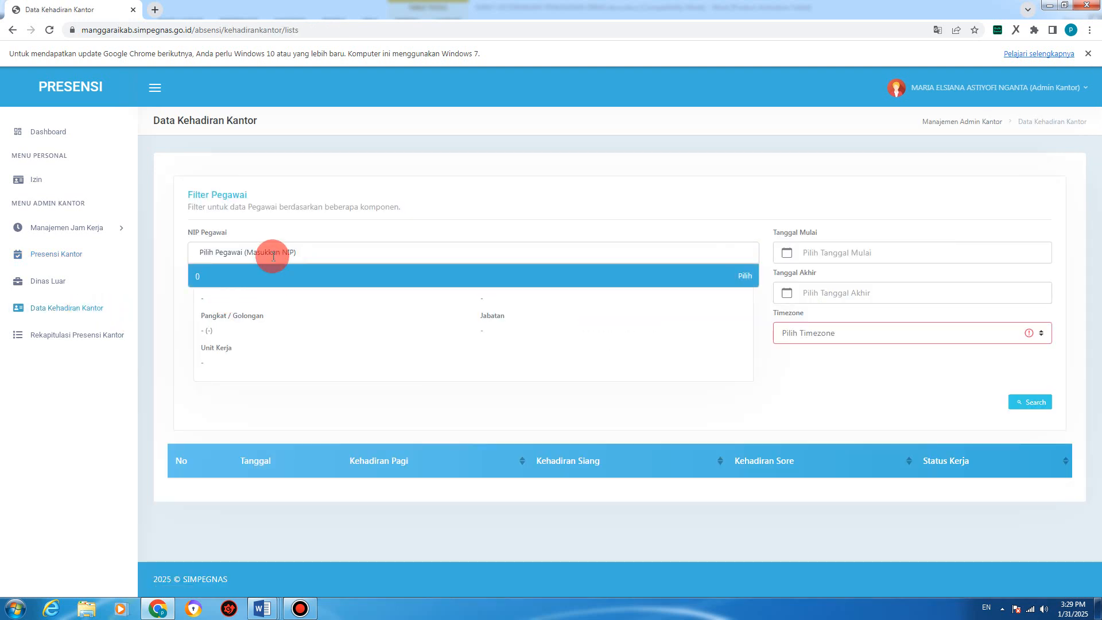
right_click(273, 256)
click(305, 327)
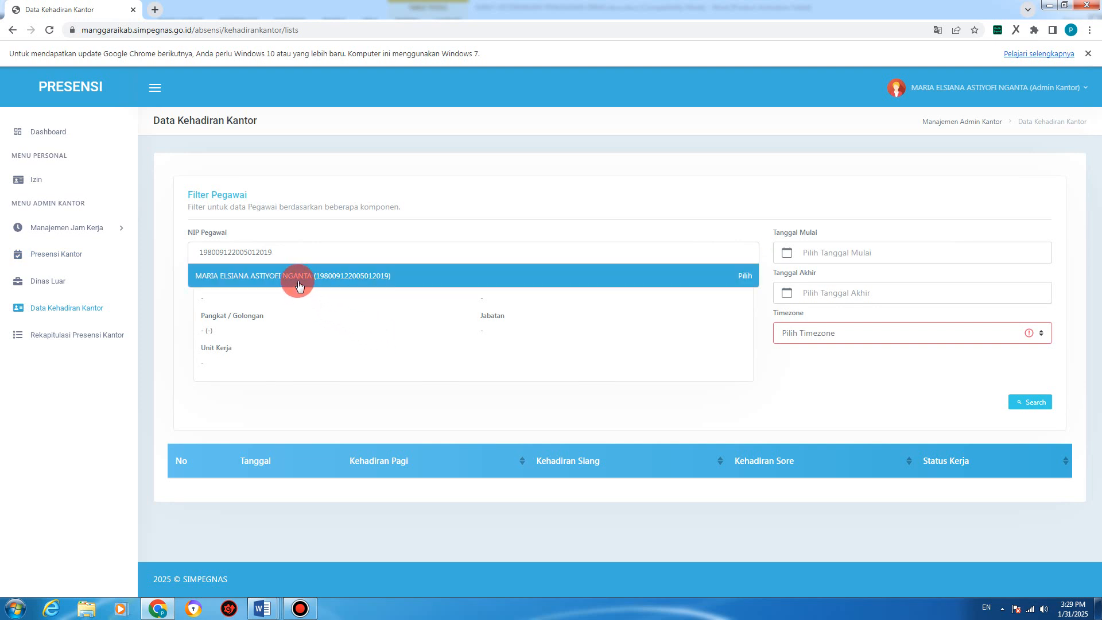
Step: Search the chosen employee's attendance for 27–31 Januari 2025 in Waktu Indonesia Tengah, then open Rekapitulasi Presensi Kantor
click(296, 279)
click(842, 254)
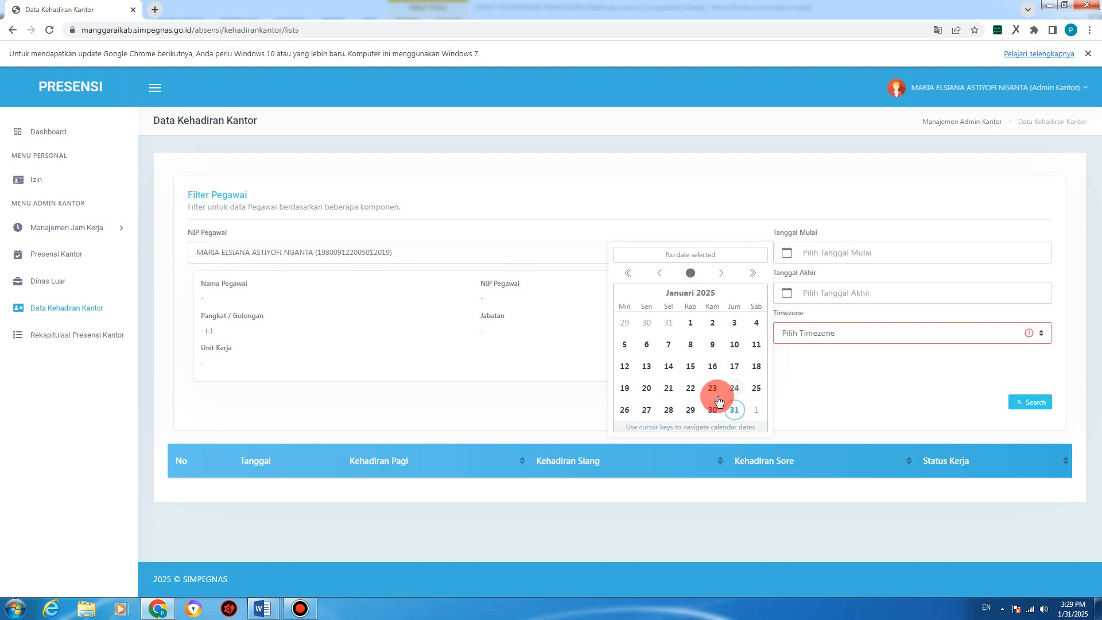
click(648, 411)
click(824, 294)
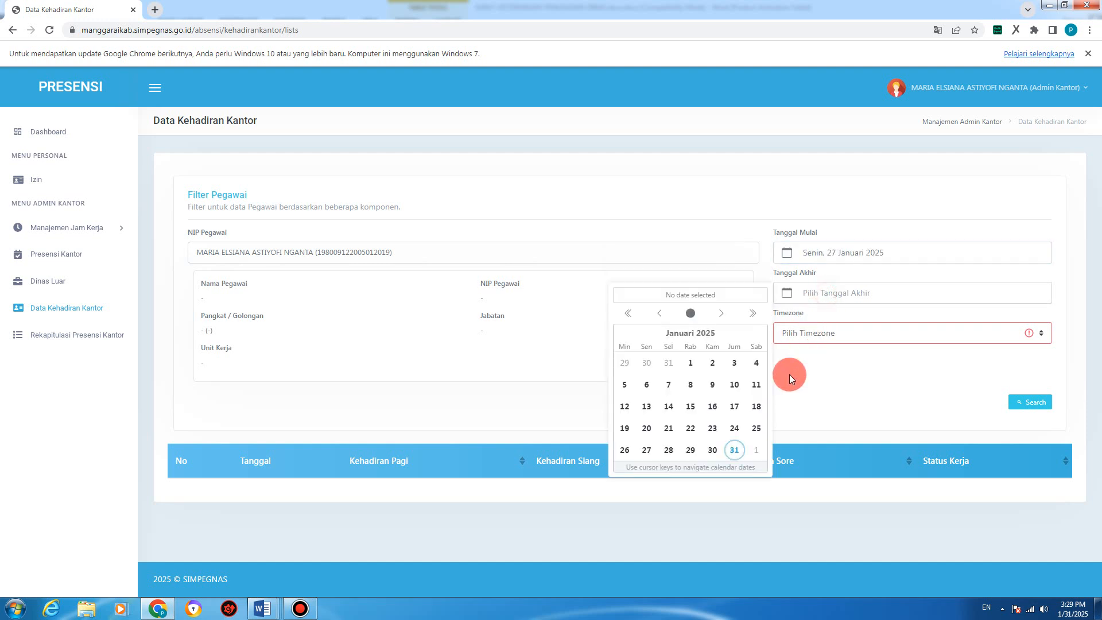
click(735, 451)
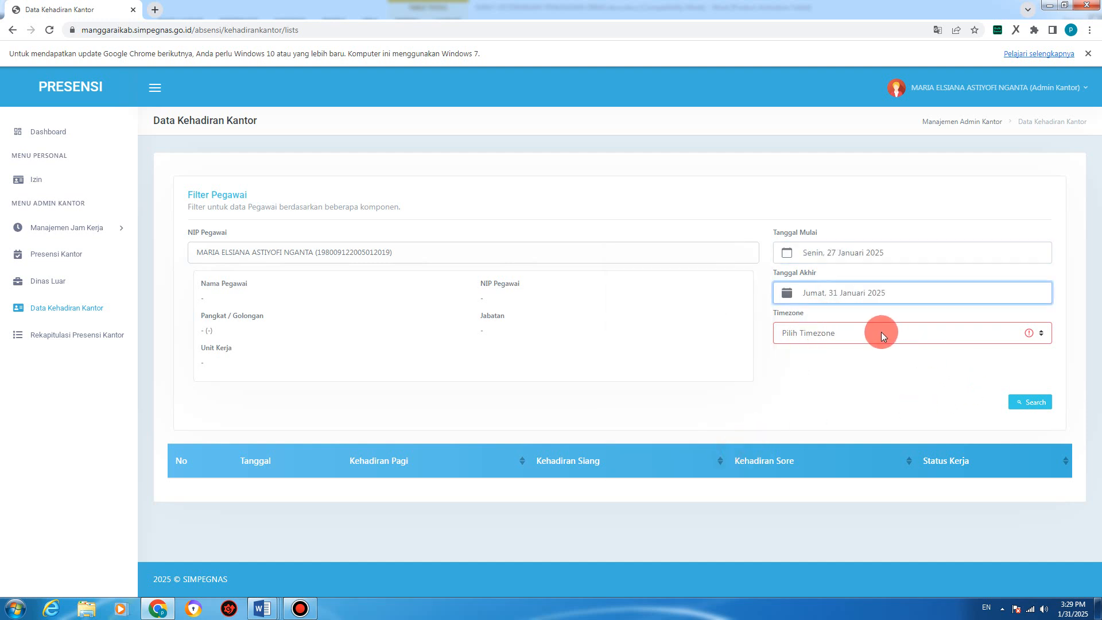
click(893, 333)
click(846, 374)
click(1025, 402)
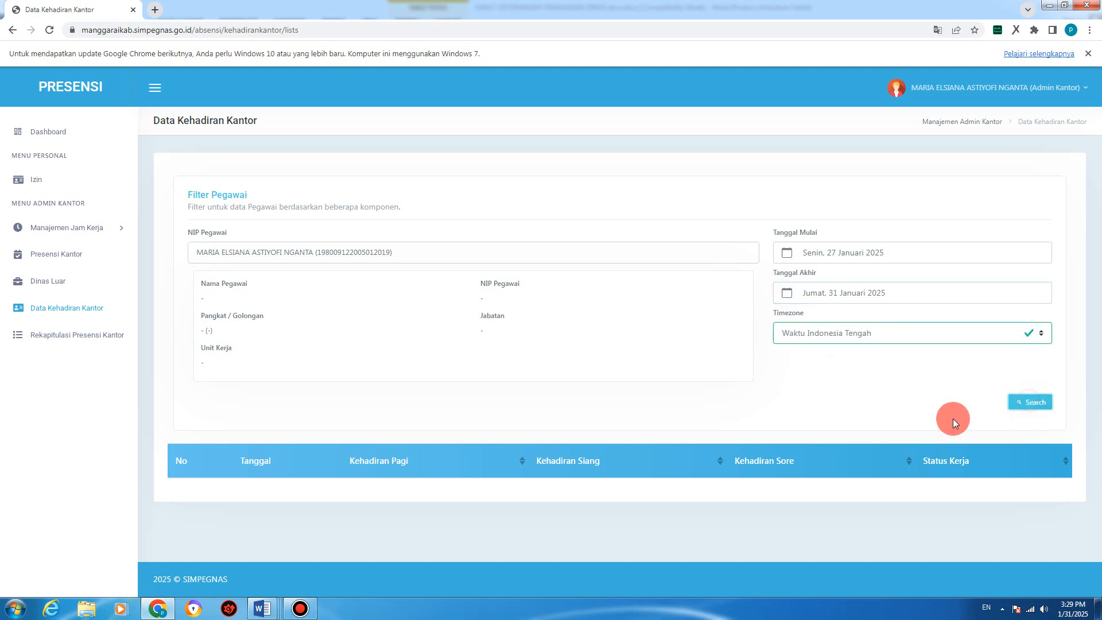
scroll(428, 437, down, 2)
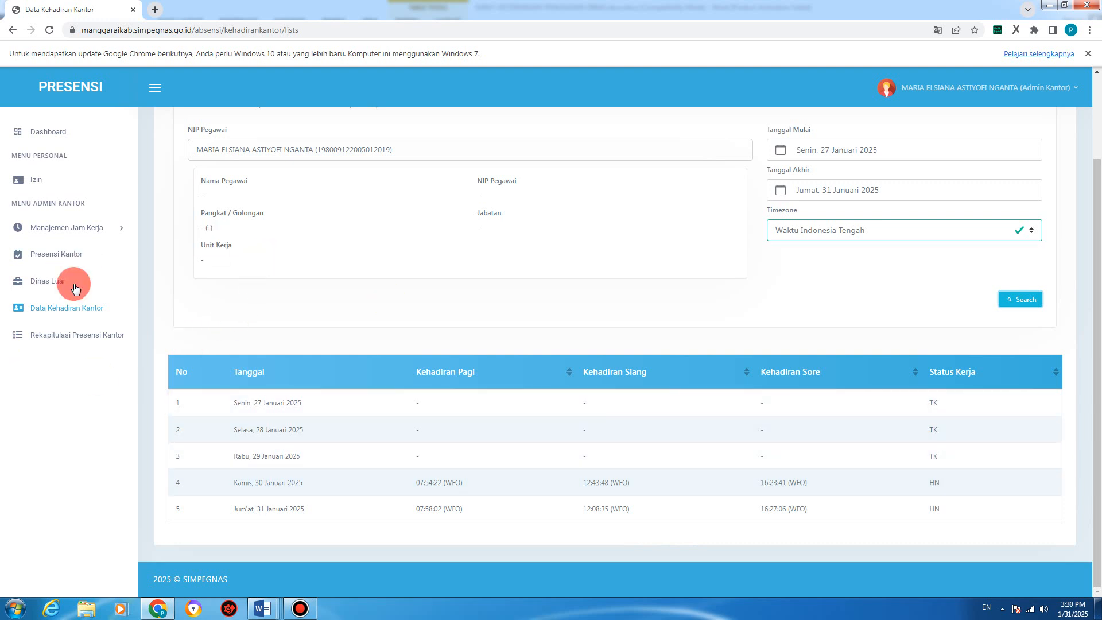
click(56, 341)
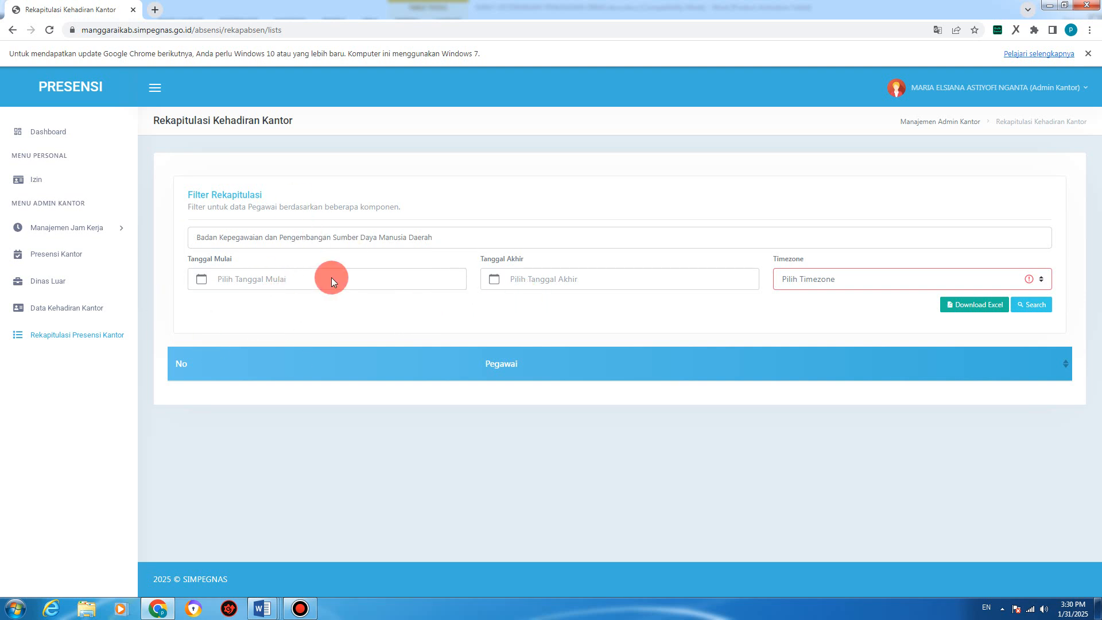
Step: Filter the office recap to 29–31 Januari 2025, WITA, and open the exported Report Kantor (91).xlsx
click(243, 281)
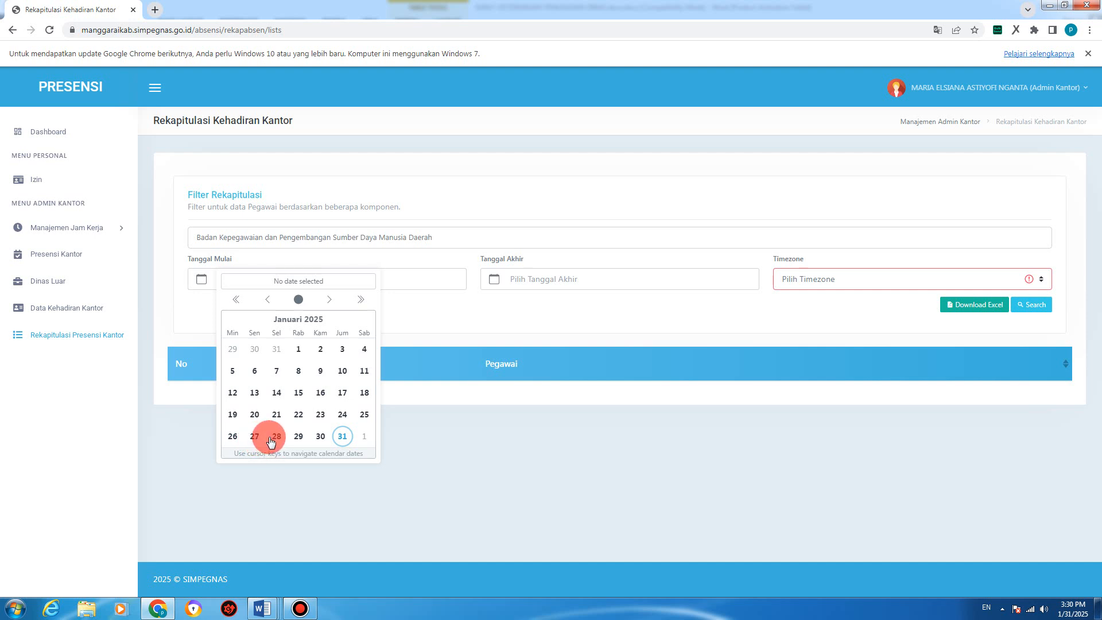
click(299, 437)
click(566, 279)
click(634, 438)
click(816, 281)
click(815, 319)
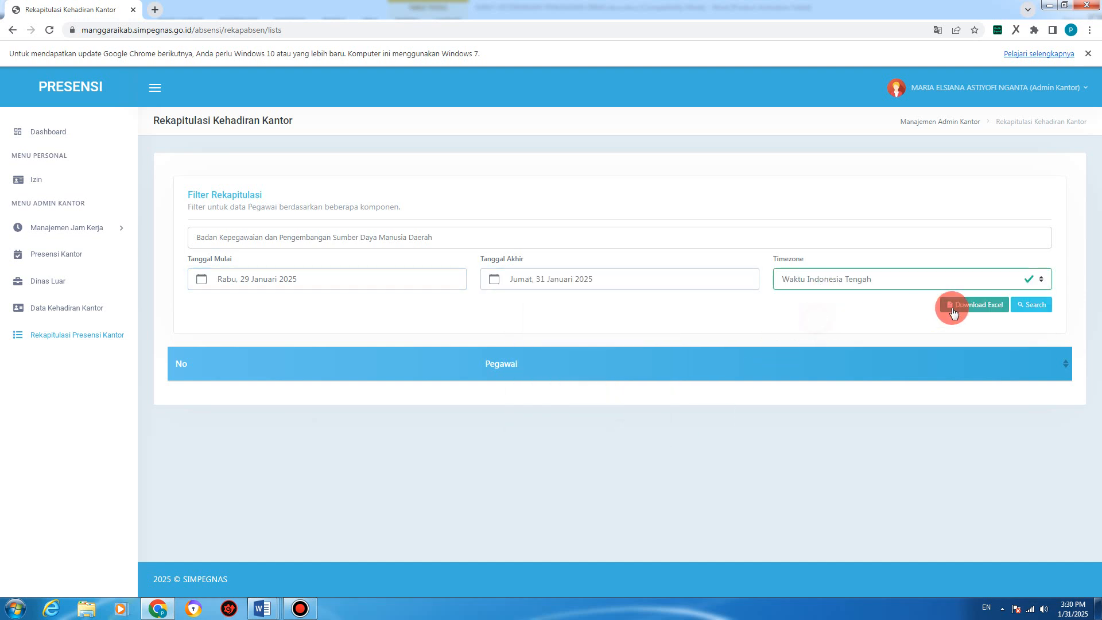
click(958, 305)
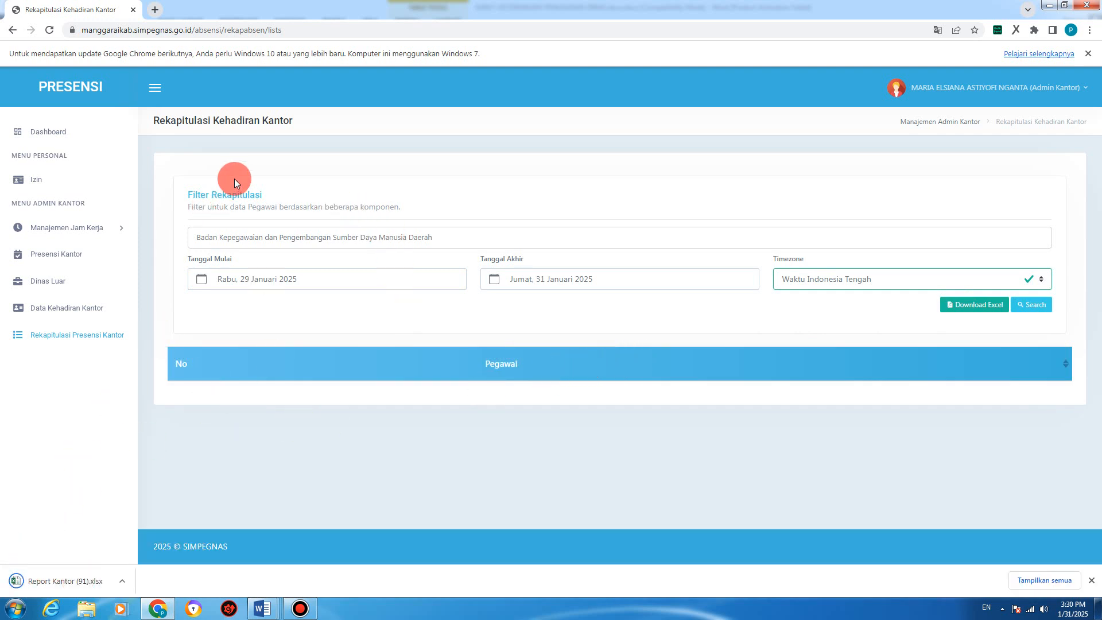
click(71, 580)
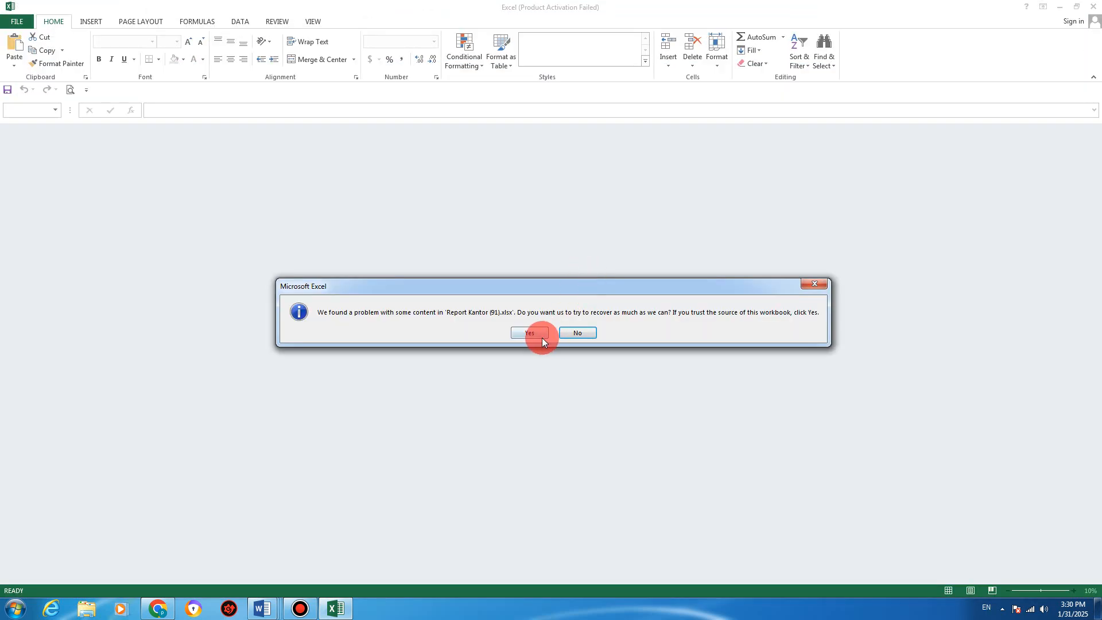
Step: Let Excel repair the workbook and dismiss the repair report and activation notice
click(542, 337)
click(428, 436)
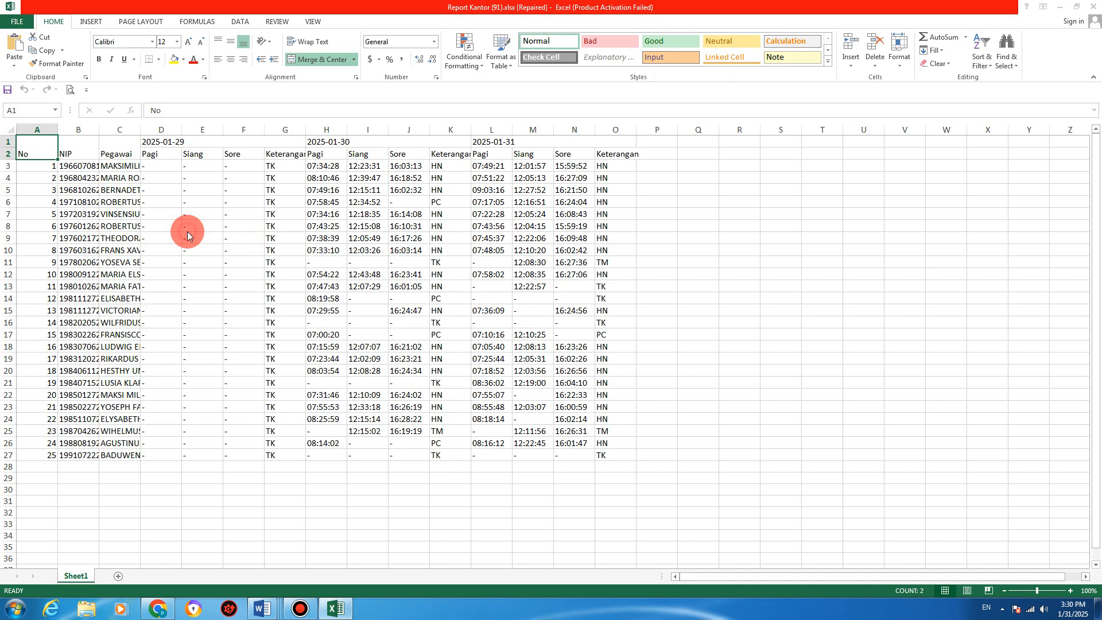
click(668, 412)
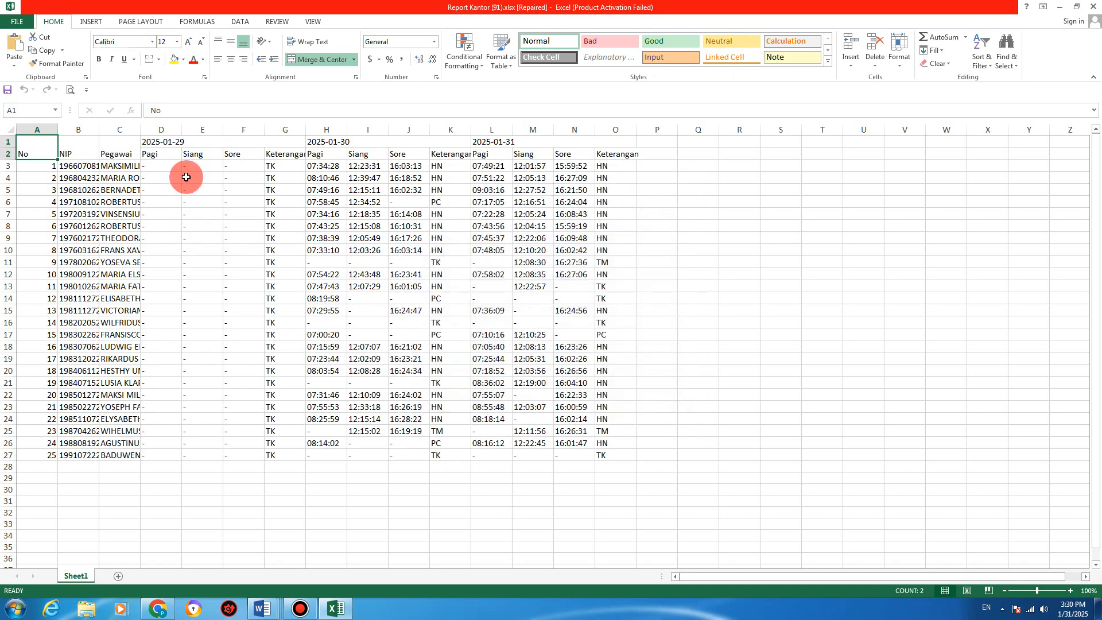
Step: Review the column G statuses, the 2025-01-30 heading and the HN statuses in K3:K4
click(271, 167)
click(270, 250)
click(275, 299)
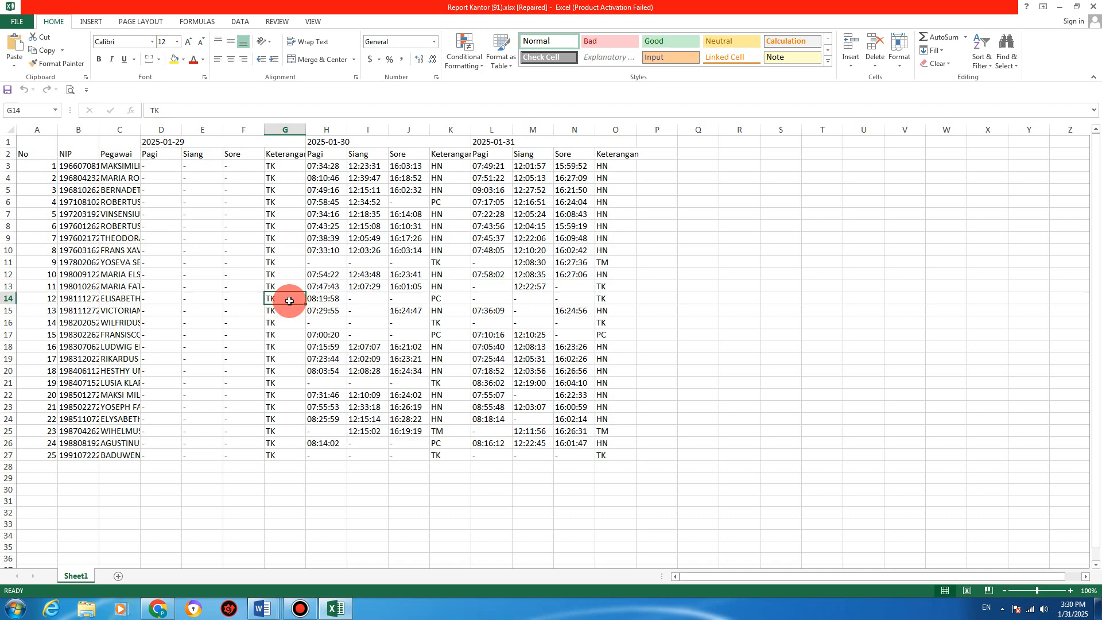
click(361, 144)
click(366, 190)
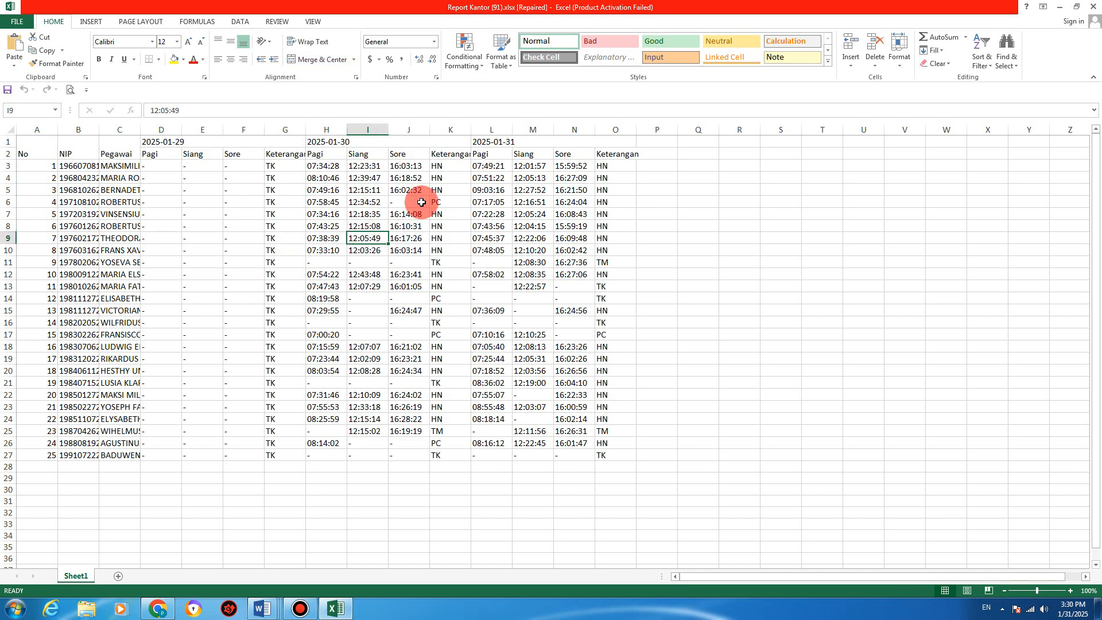
drag(435, 166, 442, 178)
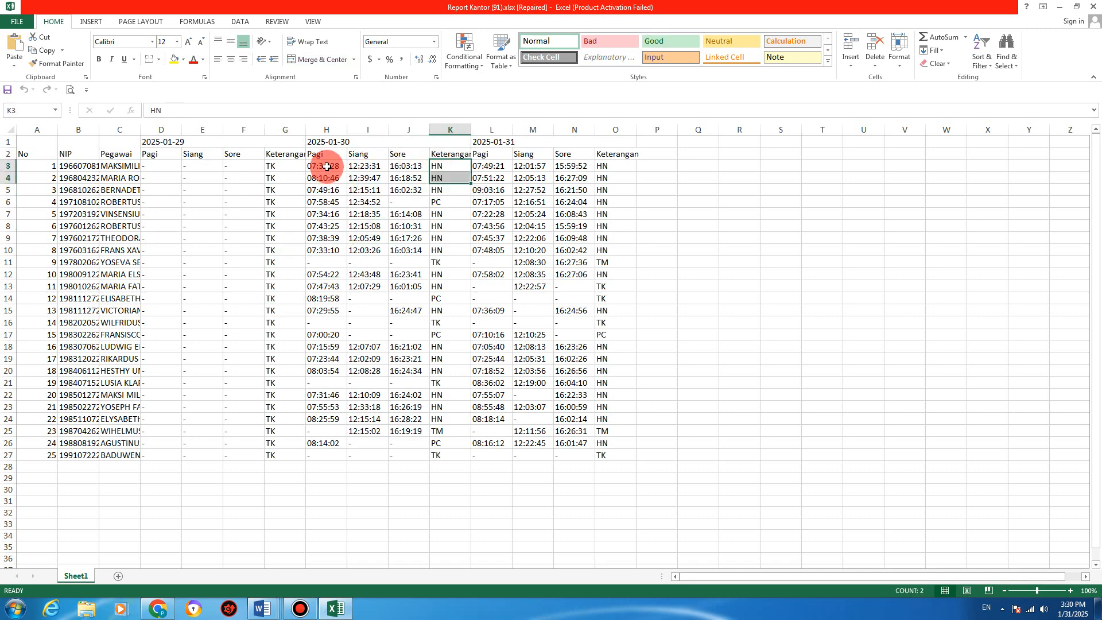
Step: Check the attendance times in H3–N3, I12 and I15, then close the workbook without saving
click(327, 166)
click(359, 166)
click(404, 167)
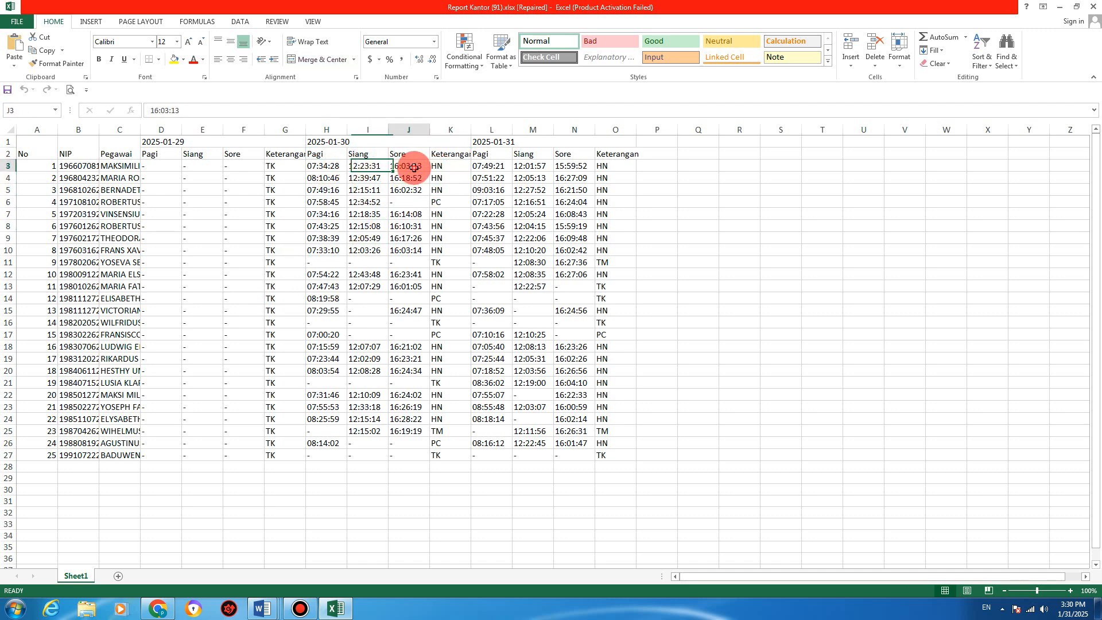
click(492, 166)
click(537, 166)
click(566, 167)
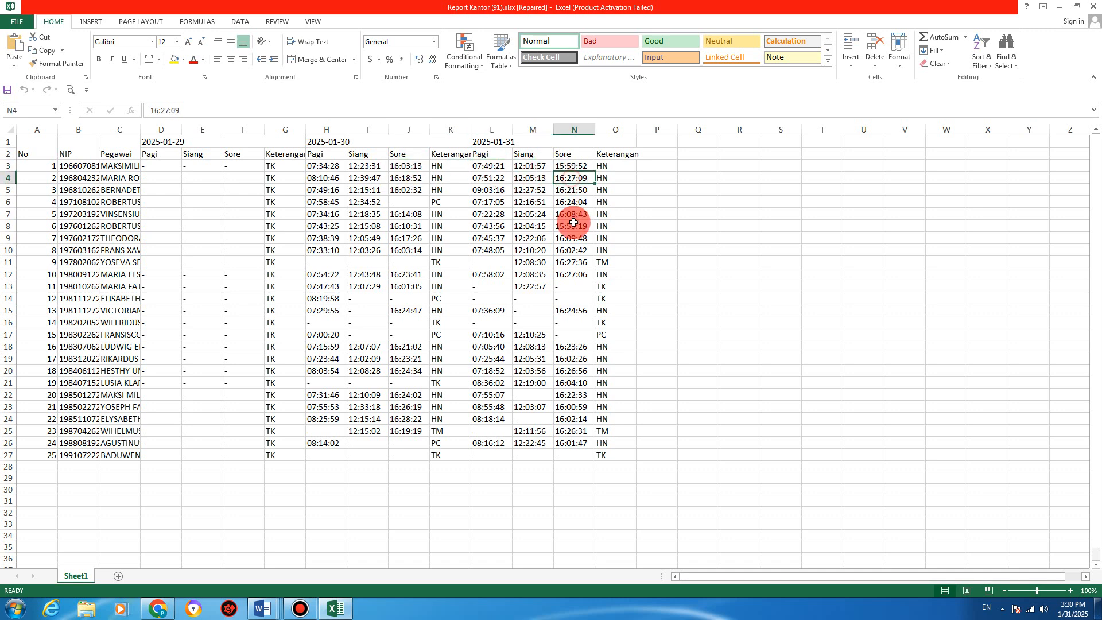
click(370, 274)
click(370, 313)
click(639, 226)
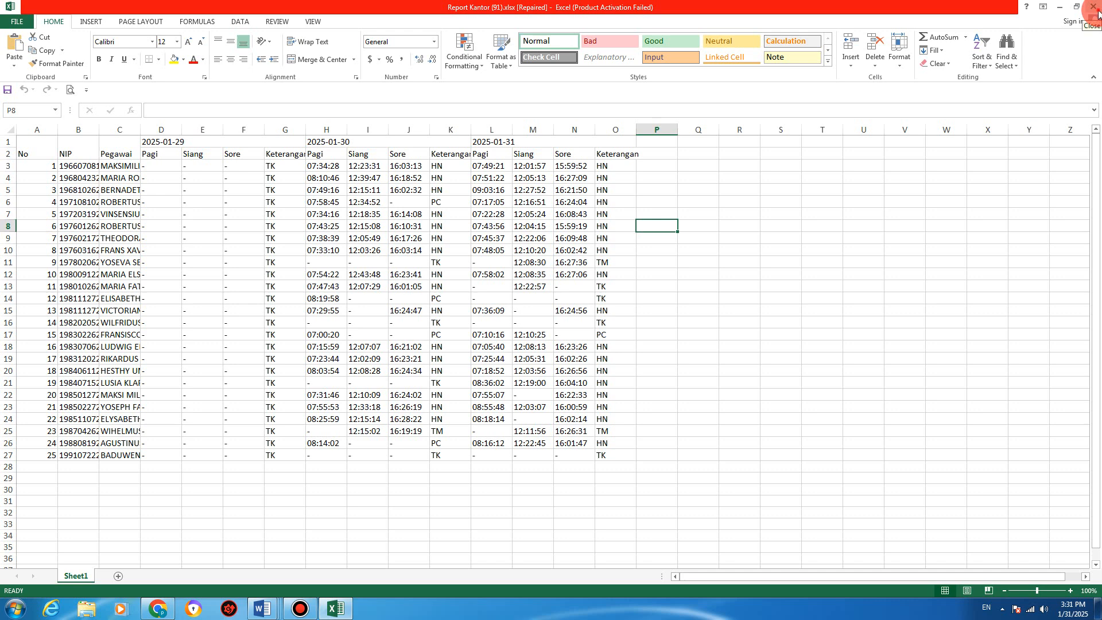
click(1094, 10)
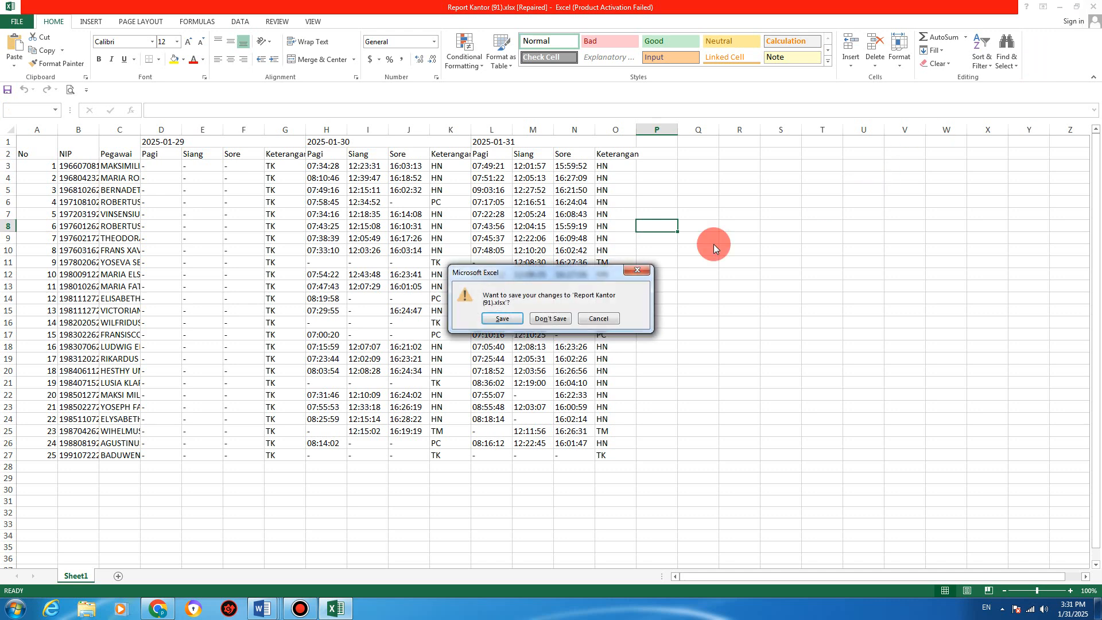
click(549, 320)
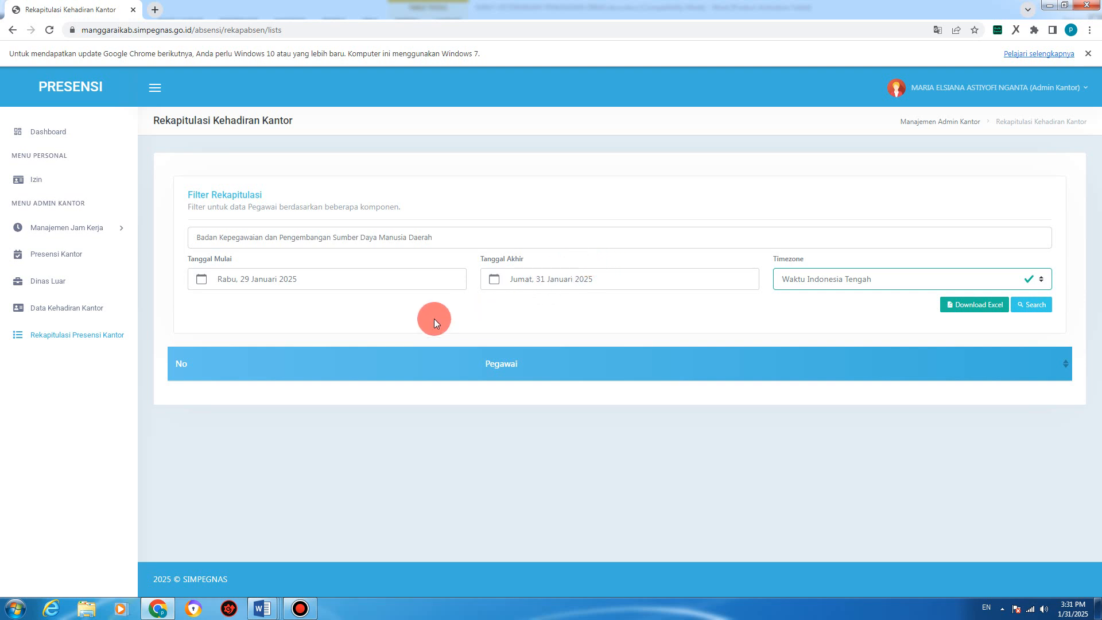
Step: Expand Manajemen Jam Kerja in the sidebar to show its shift pages
click(106, 234)
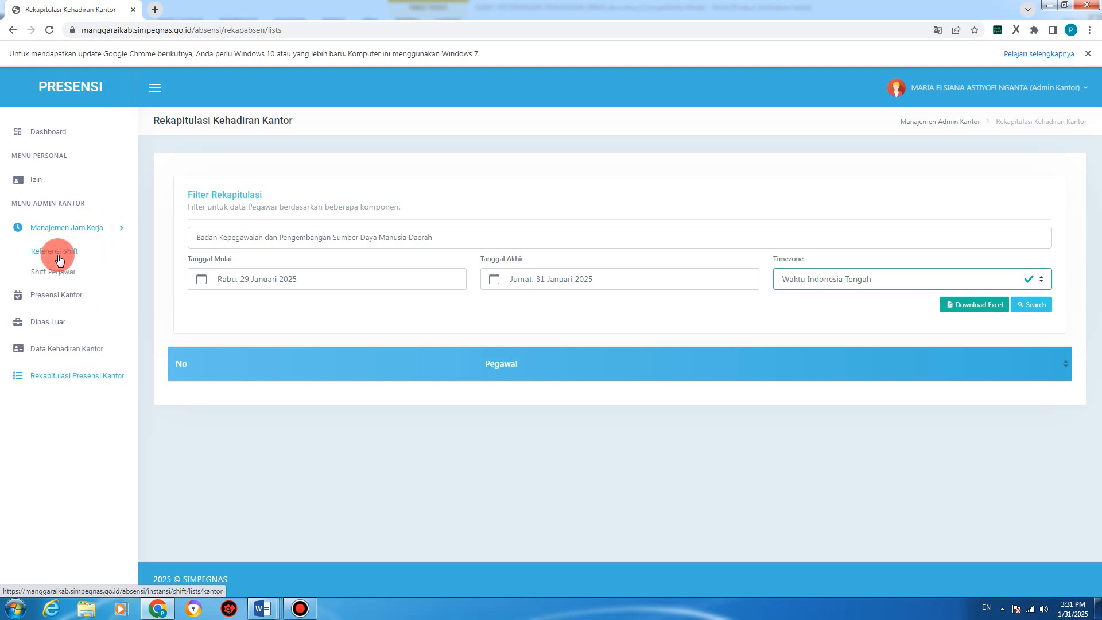
Step: Search Referensi Shift for 'rsud' and show page 2 with the RSUD2, RSUD4 PAGI, RSUD4 SIANG and RSUD3 MALAM shifts
click(55, 253)
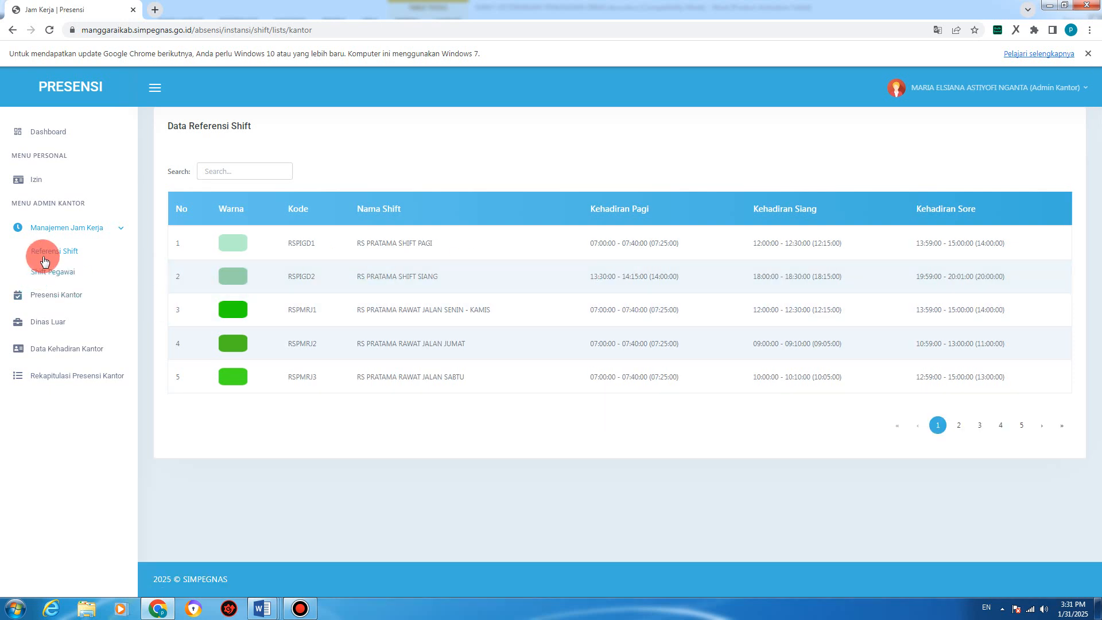
click(242, 172)
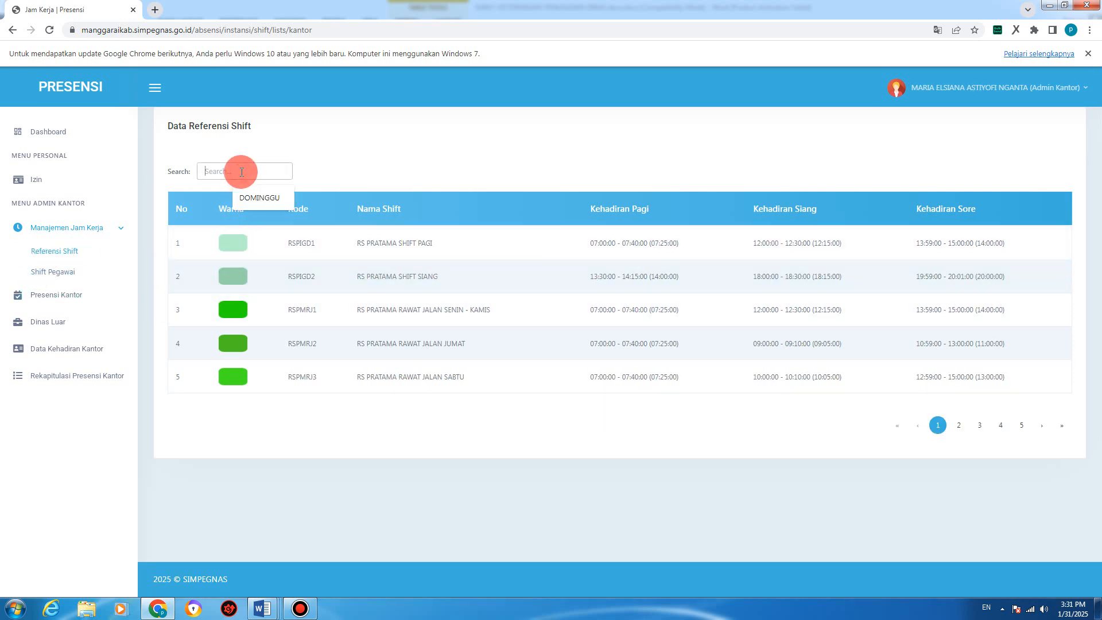
text(rsud)
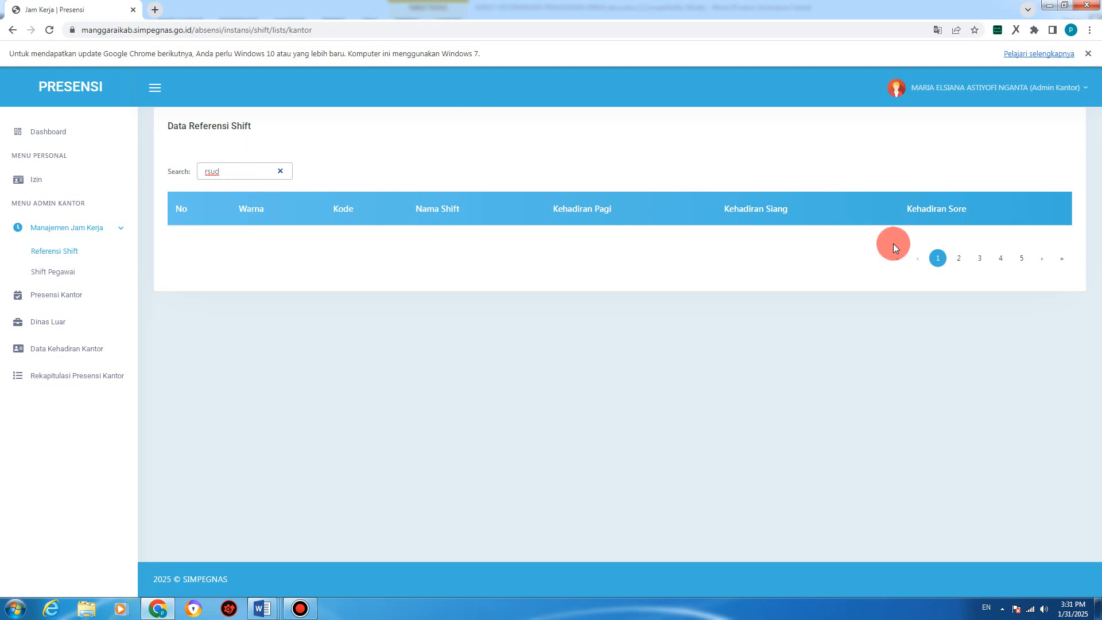
click(960, 258)
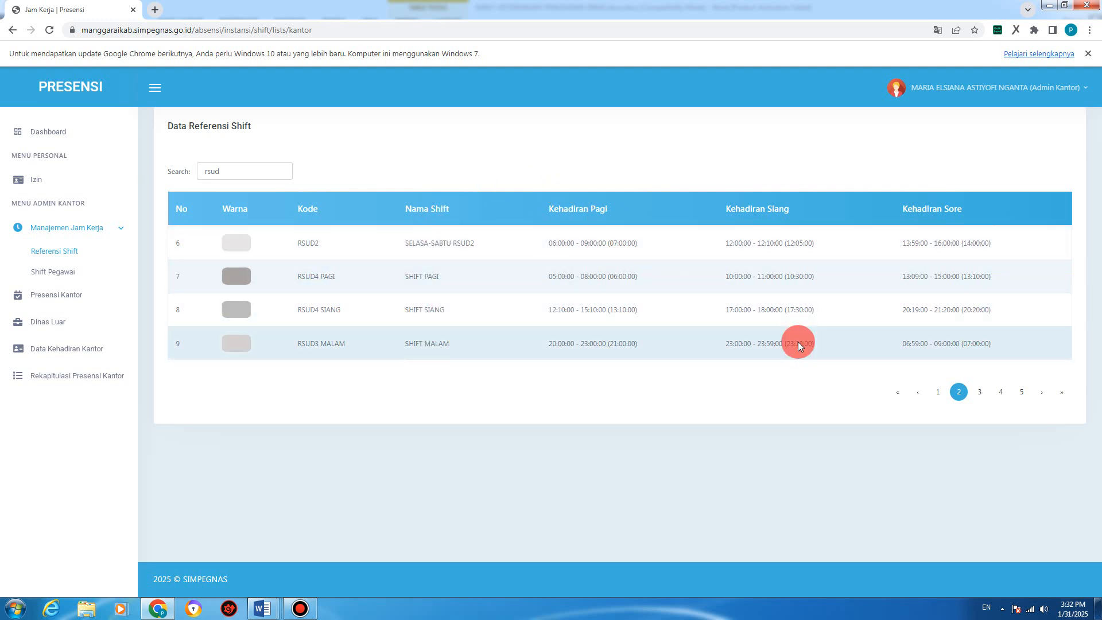
click(32, 362)
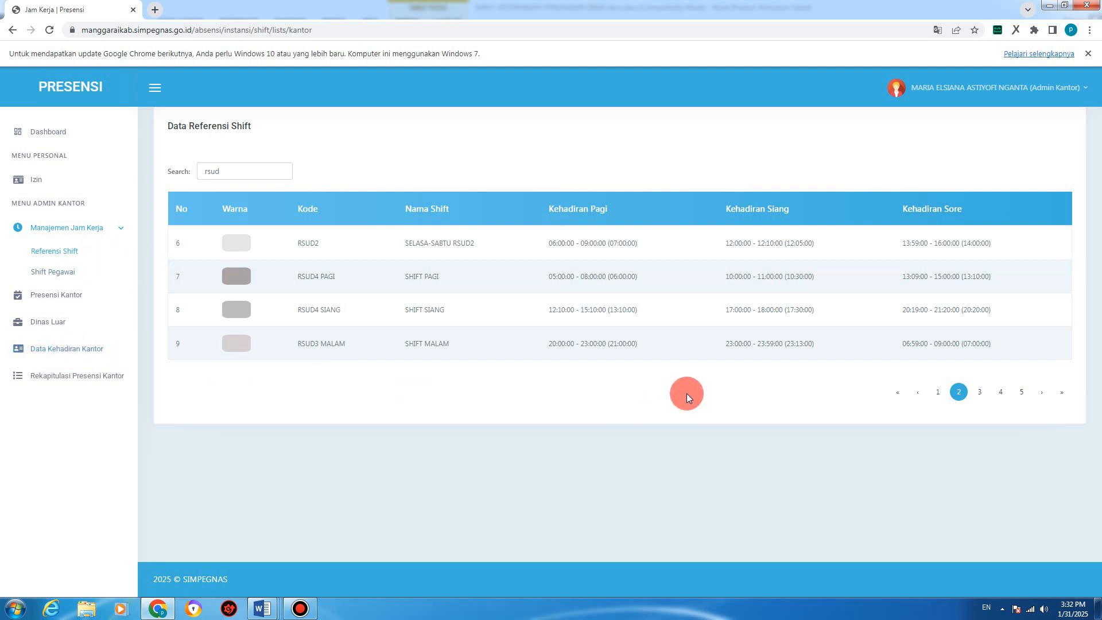